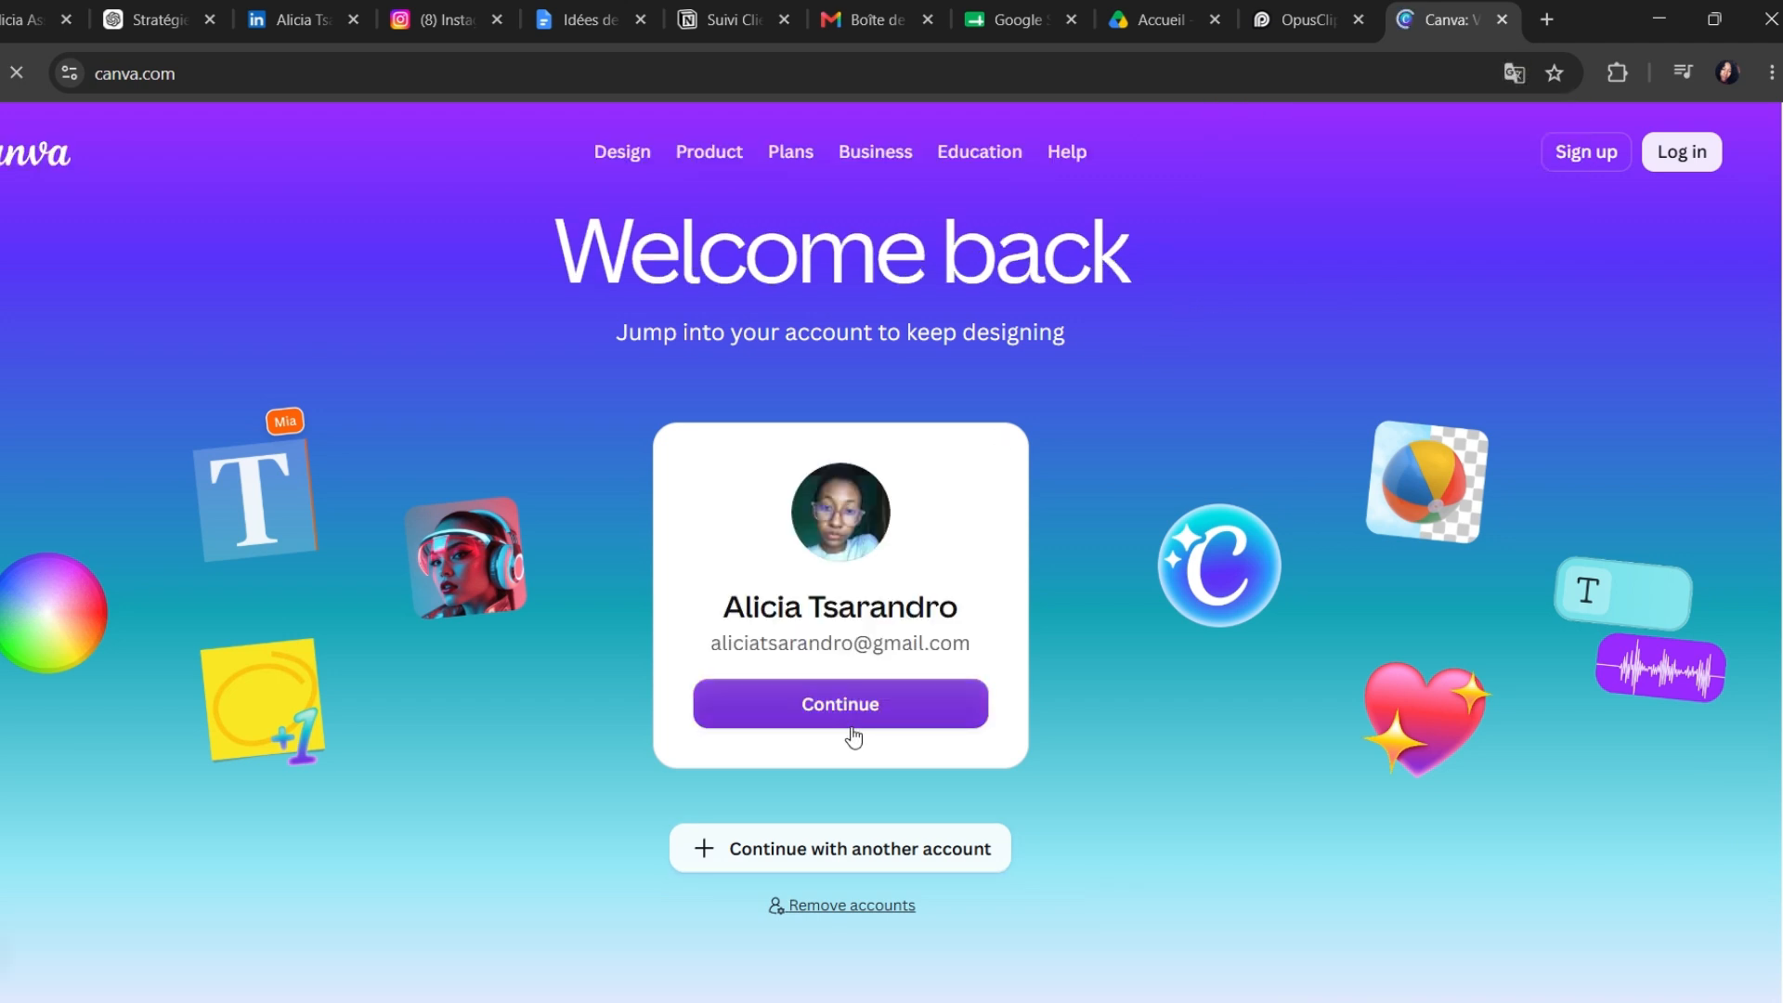
- Continue into Canva with the saved account and open the Modèles template library
{"action": "left_click", "coordinate": [847, 719]}
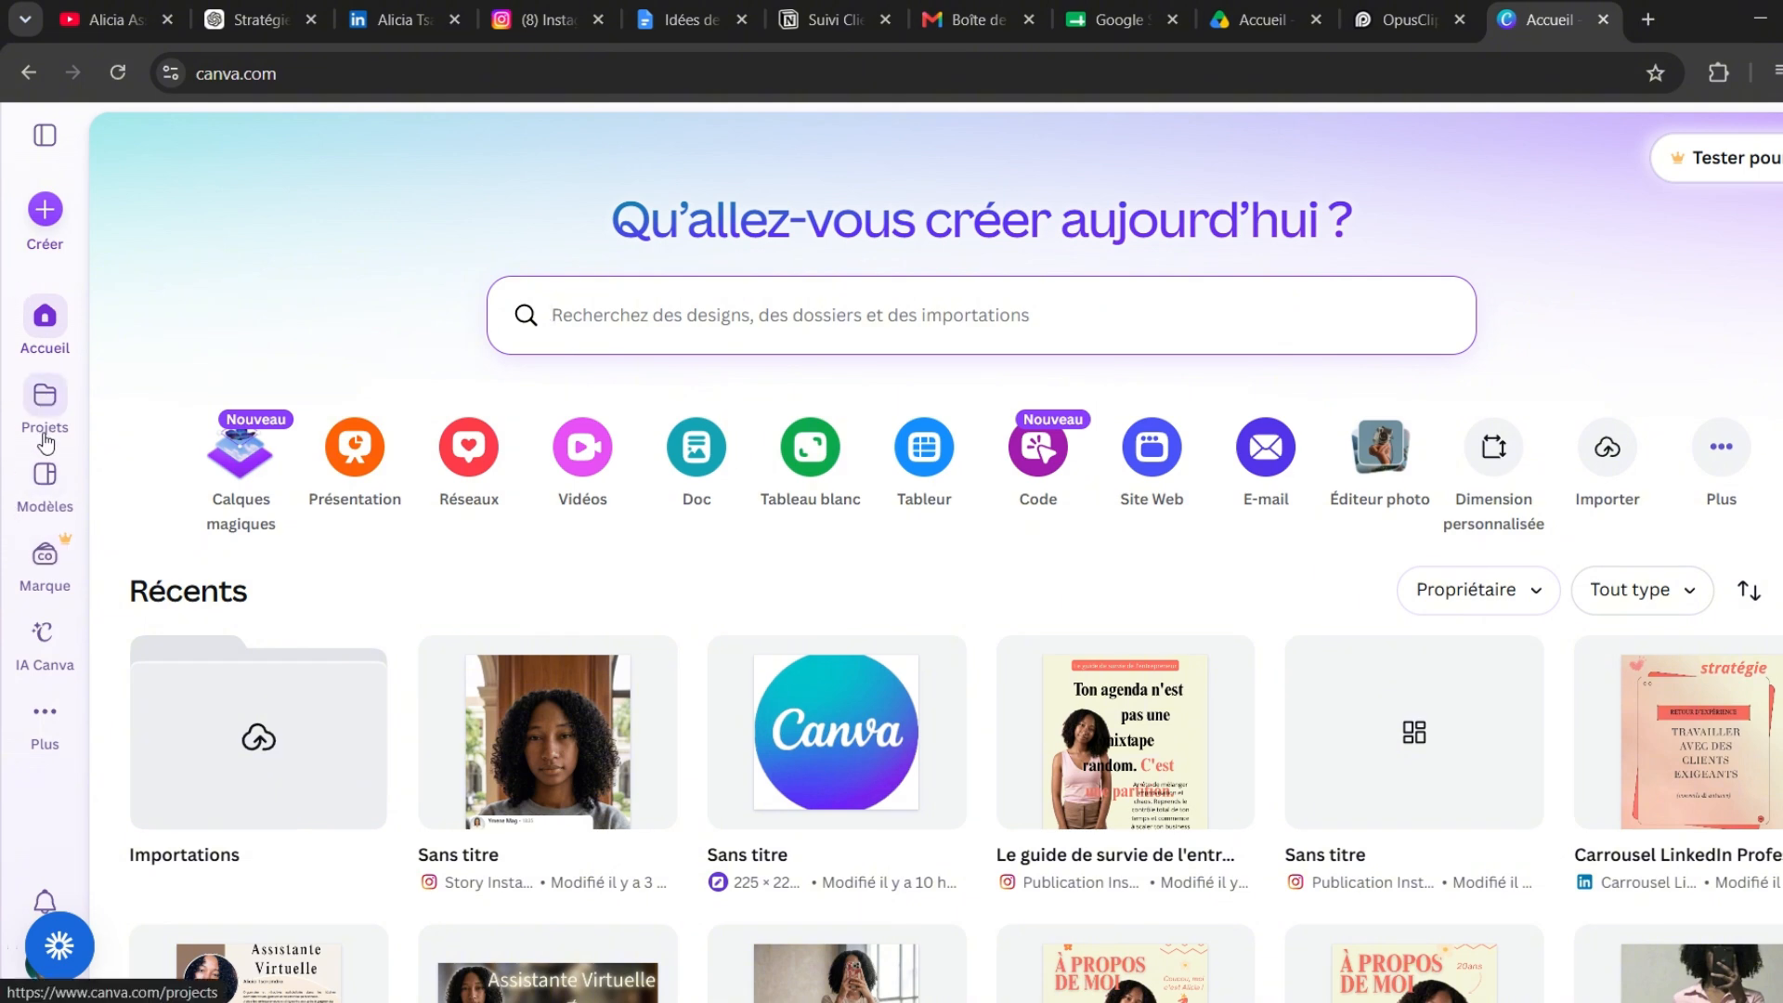
{"action": "left_click", "coordinate": [47, 479]}
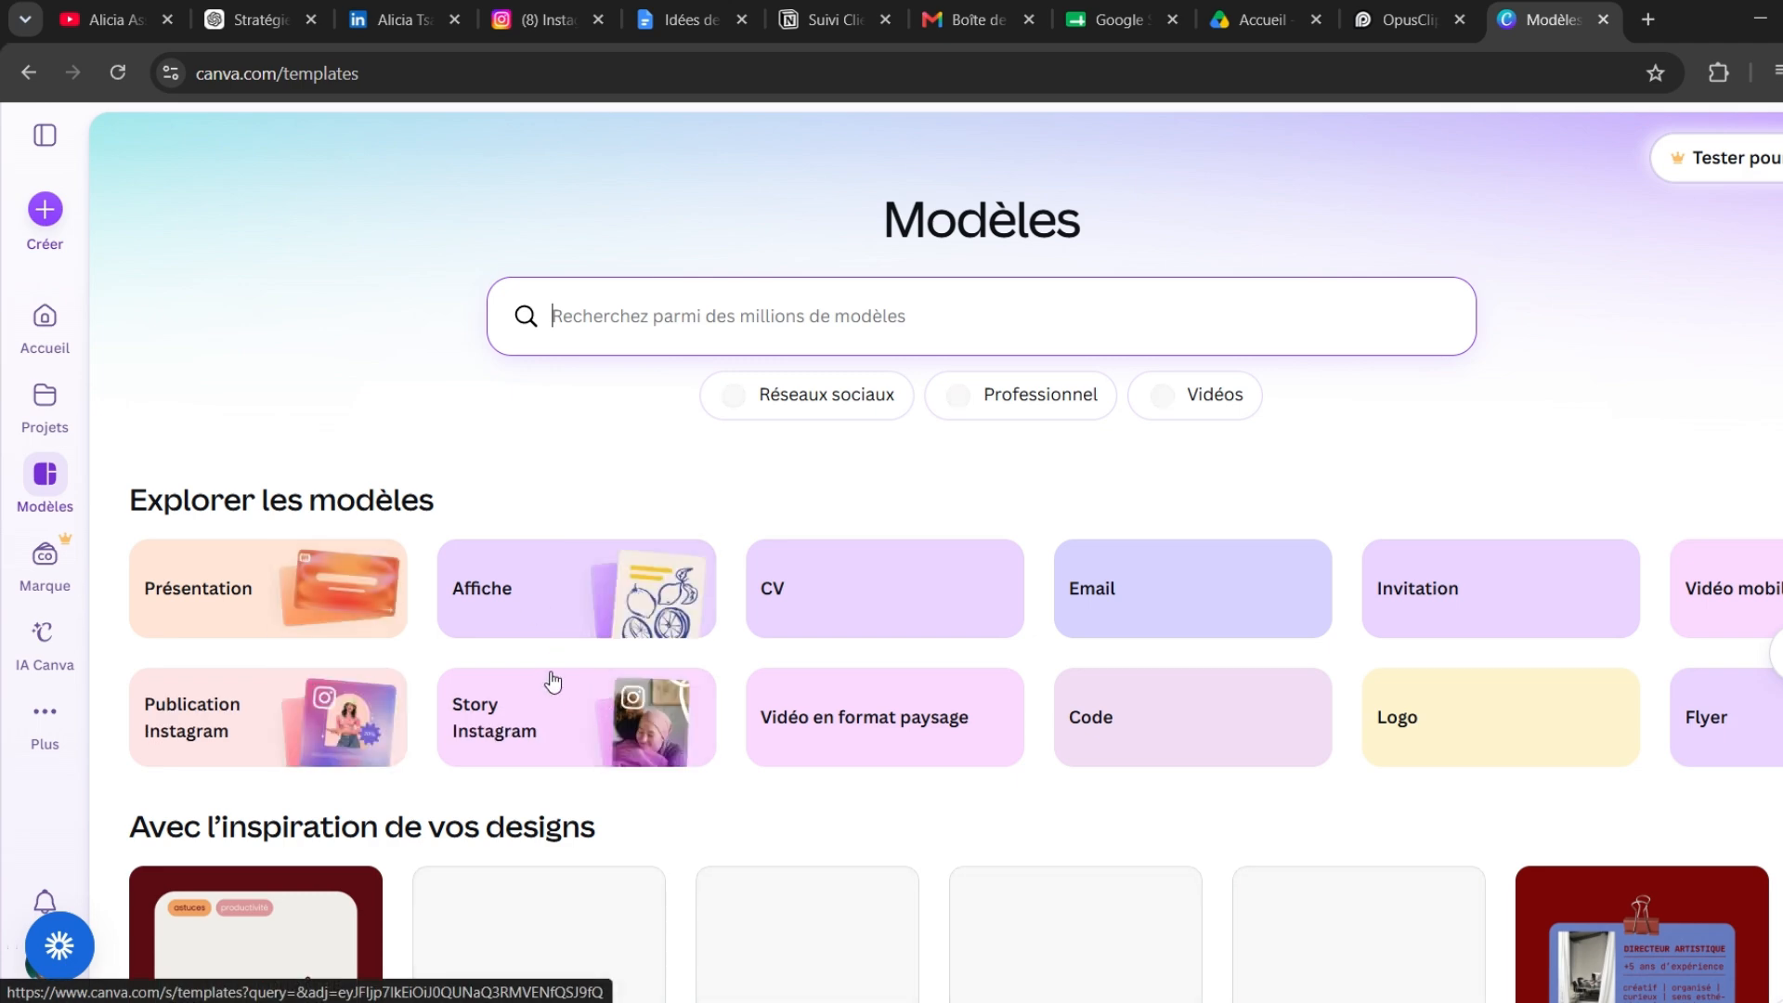
- Look over the template categories and the designs suggested under "Avec l'inspiration de vos designs" and "Découvrez Canva"
{"action": "scroll", "coordinate": [929, 664], "scroll_direction": "down", "scroll_amount": 4}
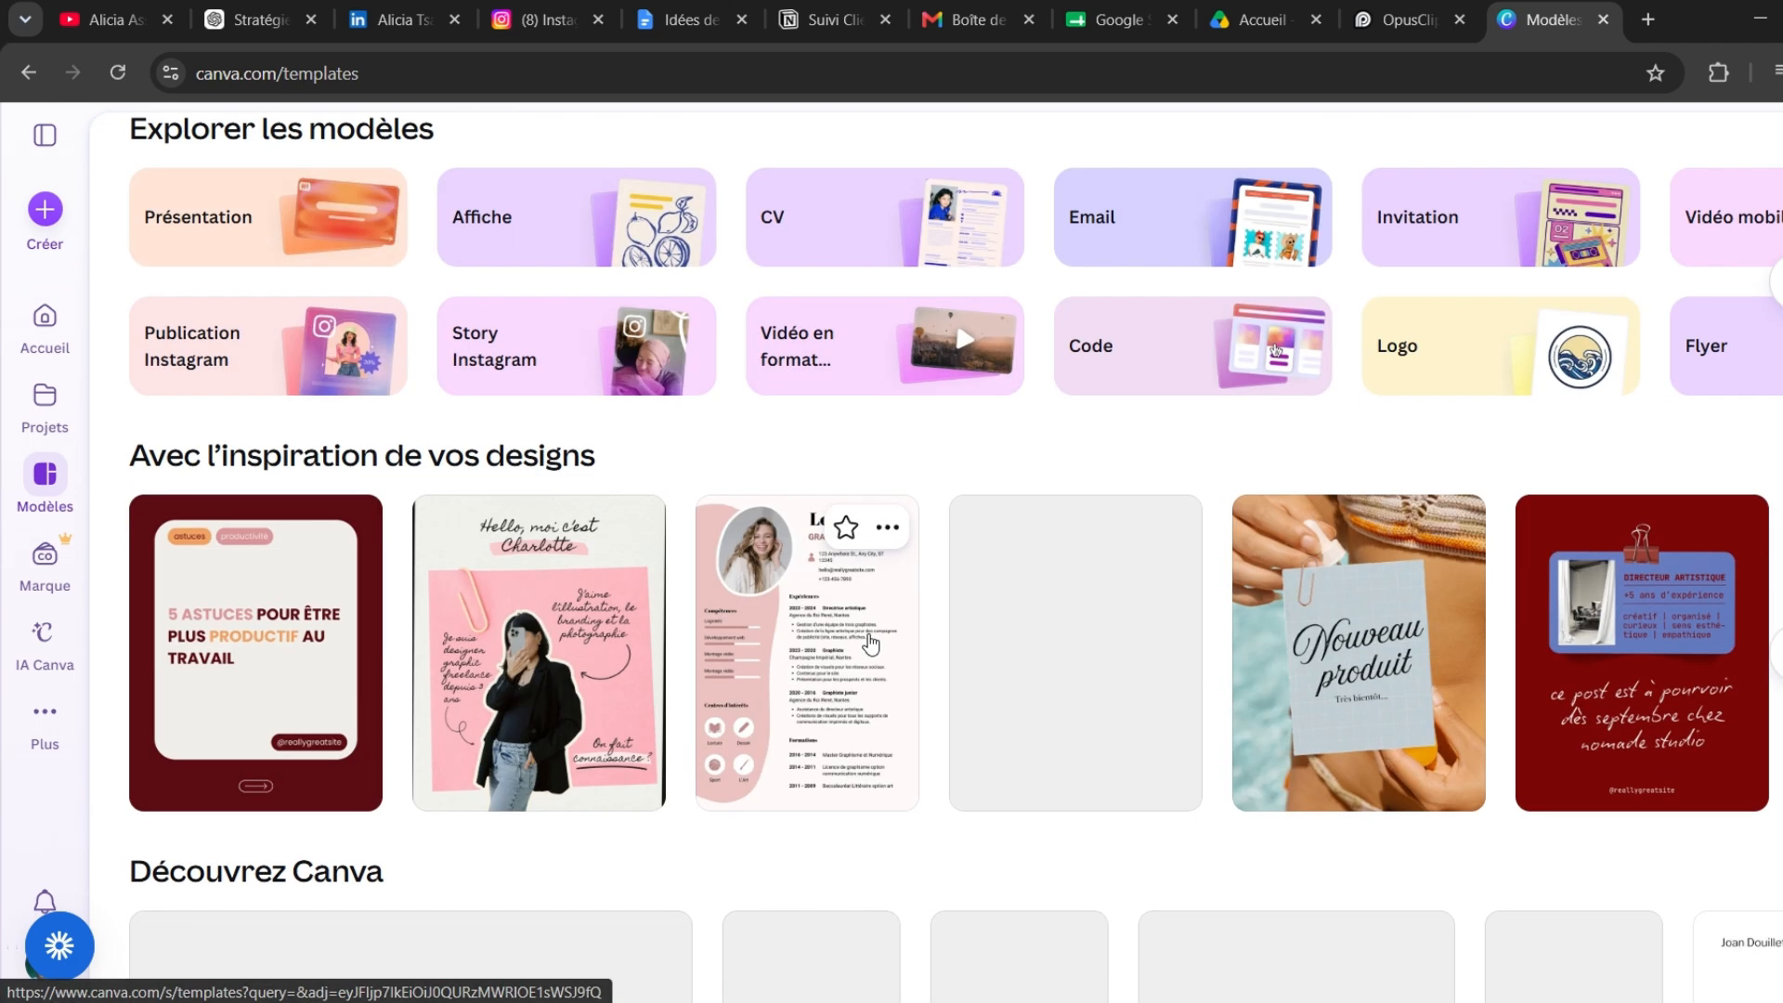
{"action": "scroll", "coordinate": [770, 675], "scroll_direction": "down", "scroll_amount": 1}
{"action": "scroll", "coordinate": [698, 733], "scroll_direction": "down", "scroll_amount": 1}
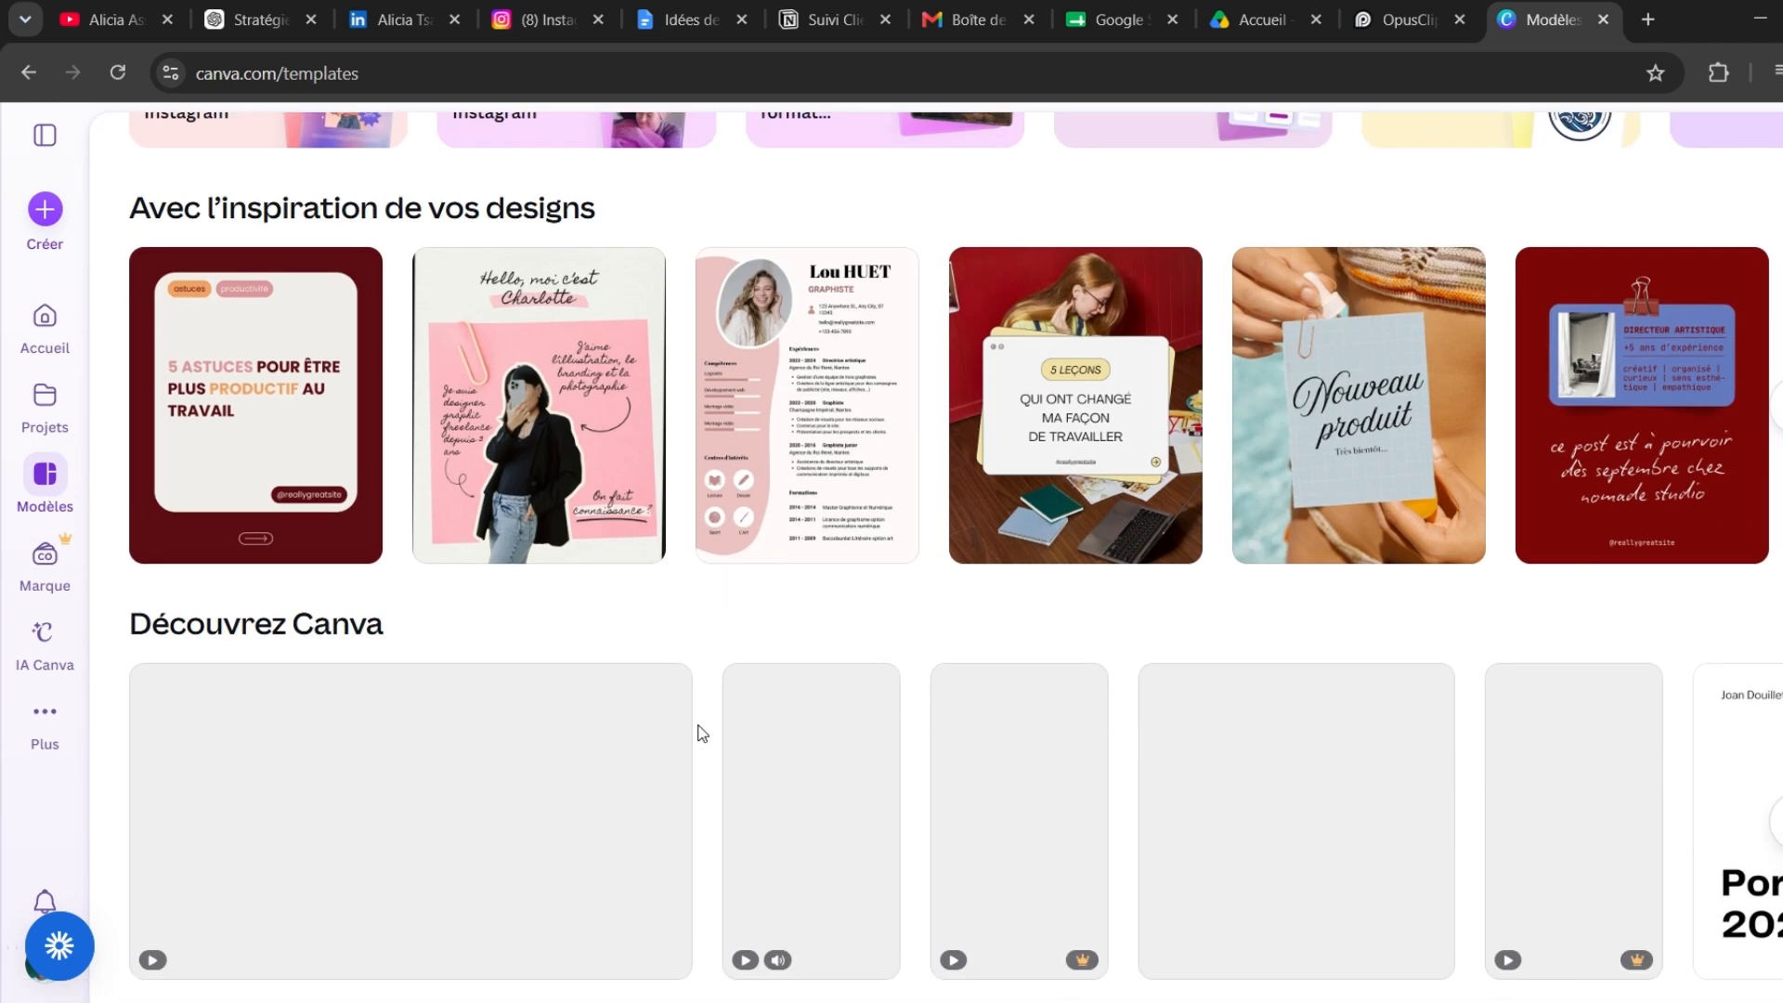
{"action": "scroll", "coordinate": [667, 758], "scroll_direction": "up", "scroll_amount": 5}
{"action": "scroll", "coordinate": [629, 709], "scroll_direction": "down", "scroll_amount": 2}
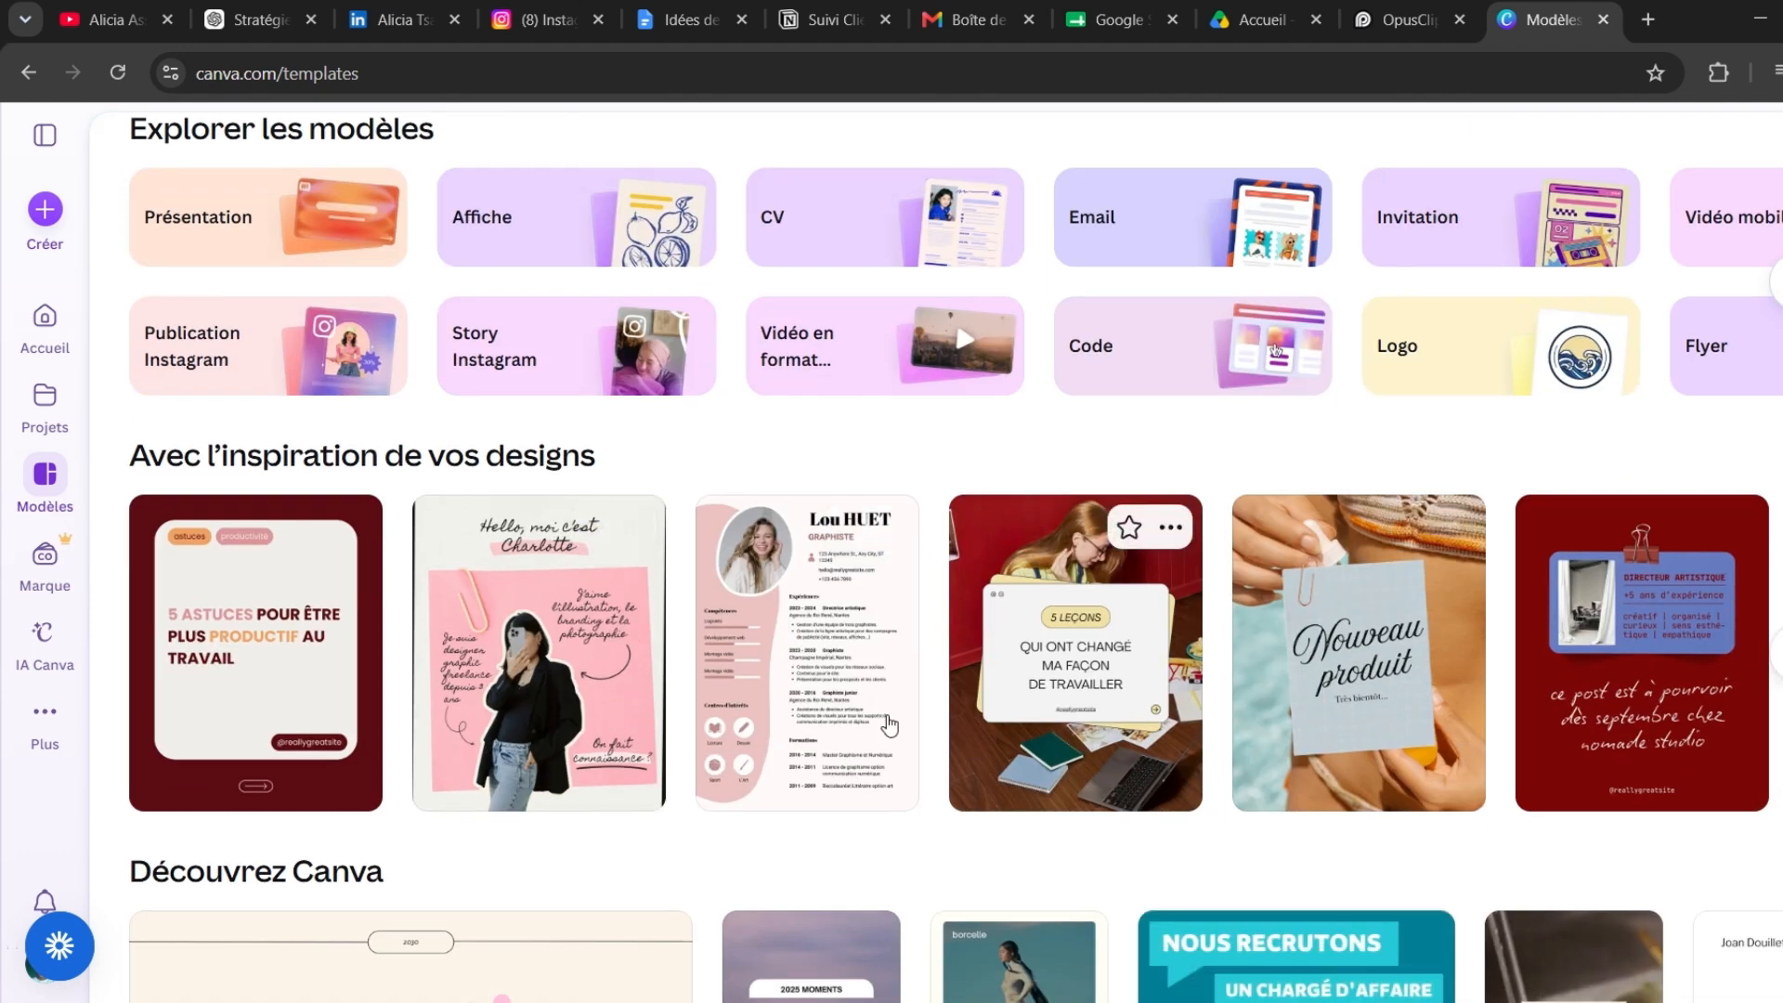
{"action": "scroll", "coordinate": [1083, 859], "scroll_direction": "down", "scroll_amount": 2}
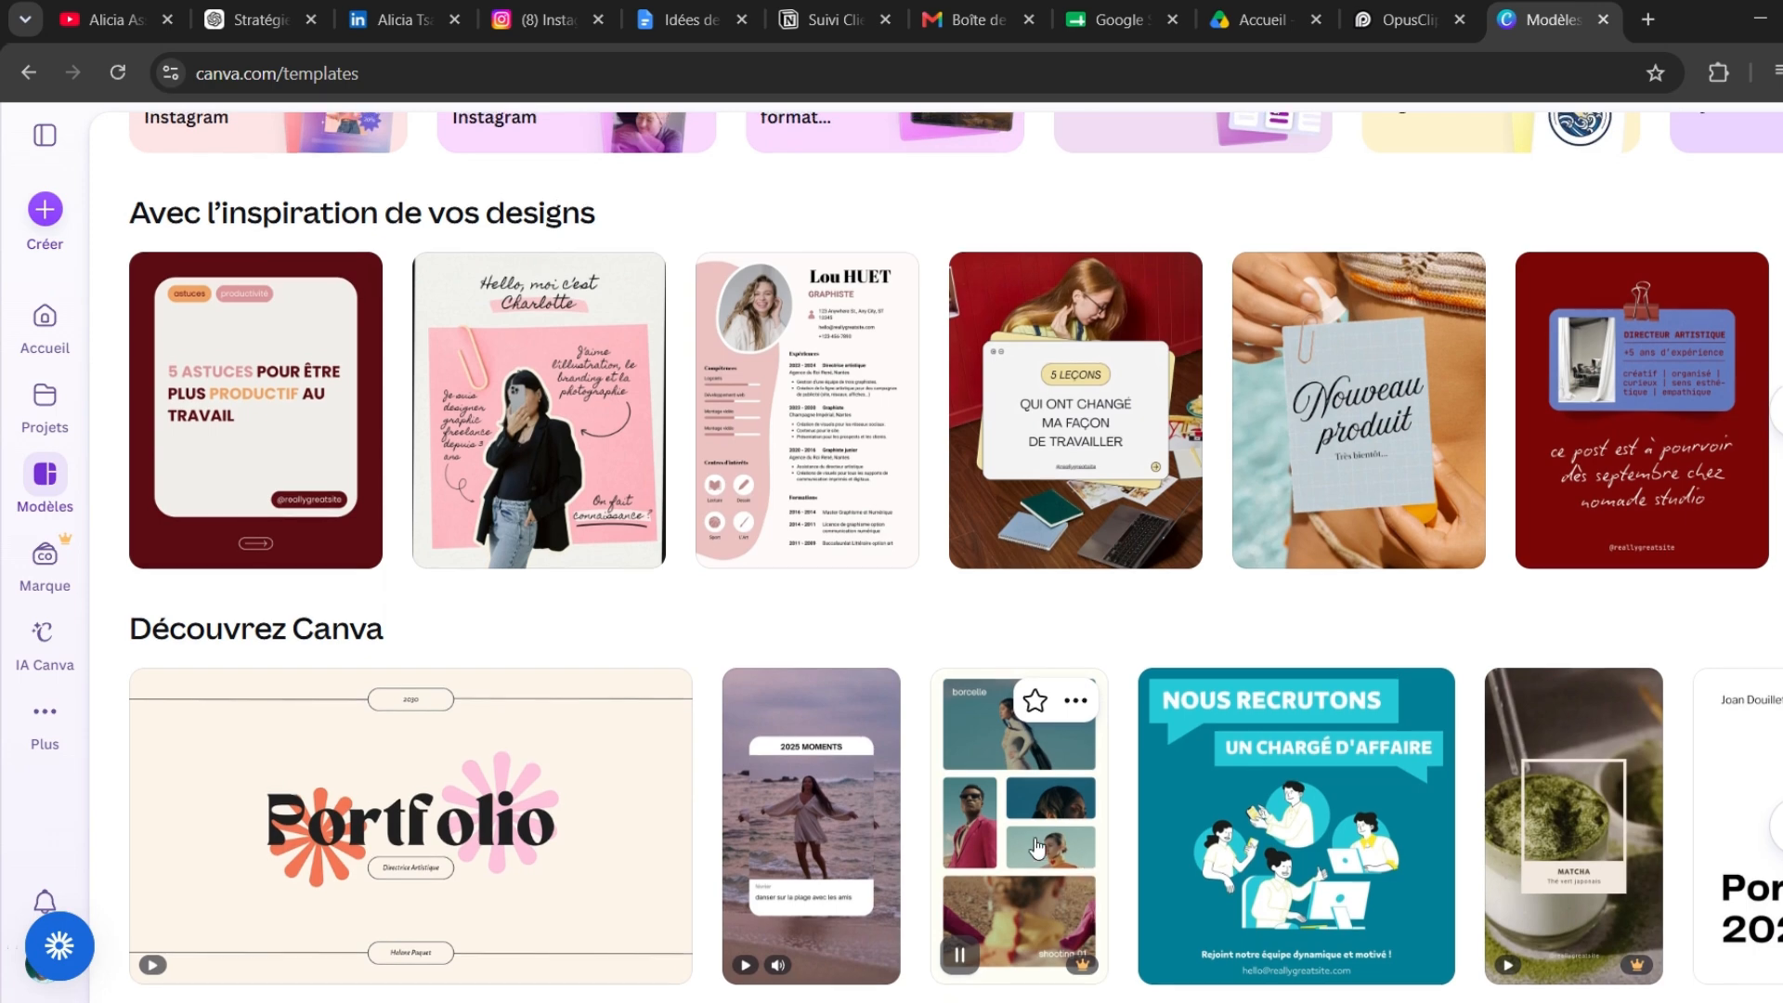
{"action": "scroll", "coordinate": [1022, 836], "scroll_direction": "up", "scroll_amount": 6}
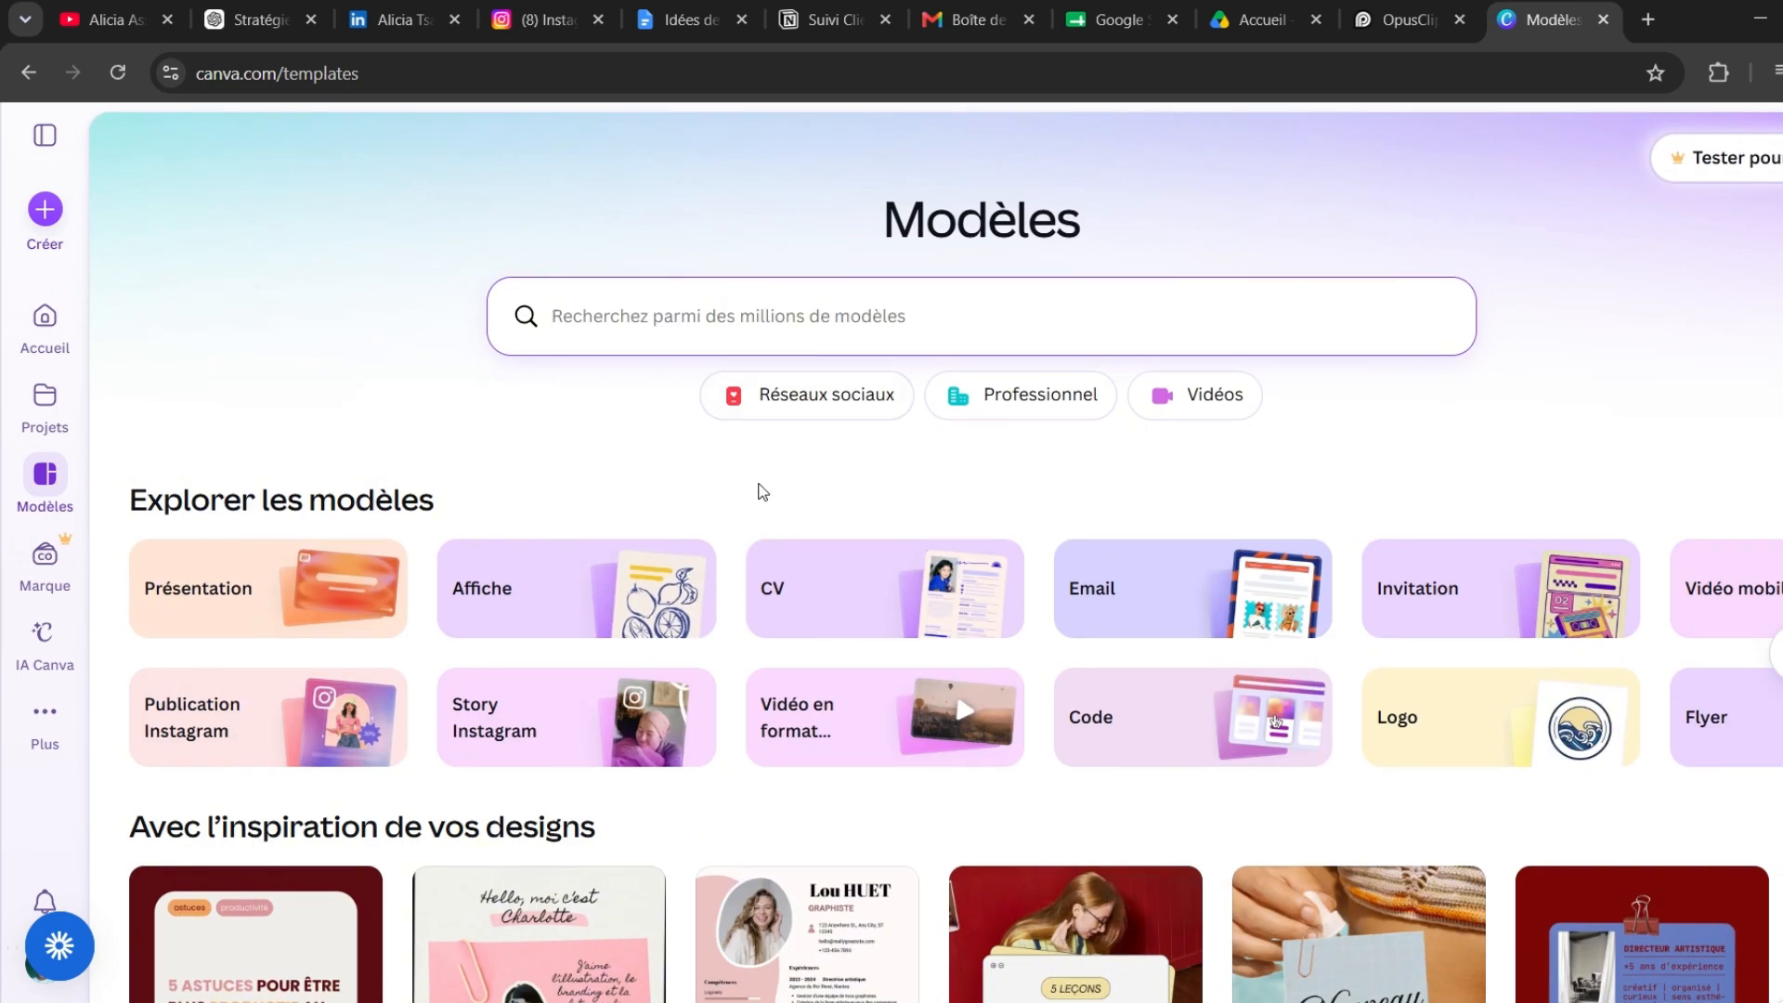
{"action": "scroll", "coordinate": [758, 491], "scroll_direction": "down", "scroll_amount": 1}
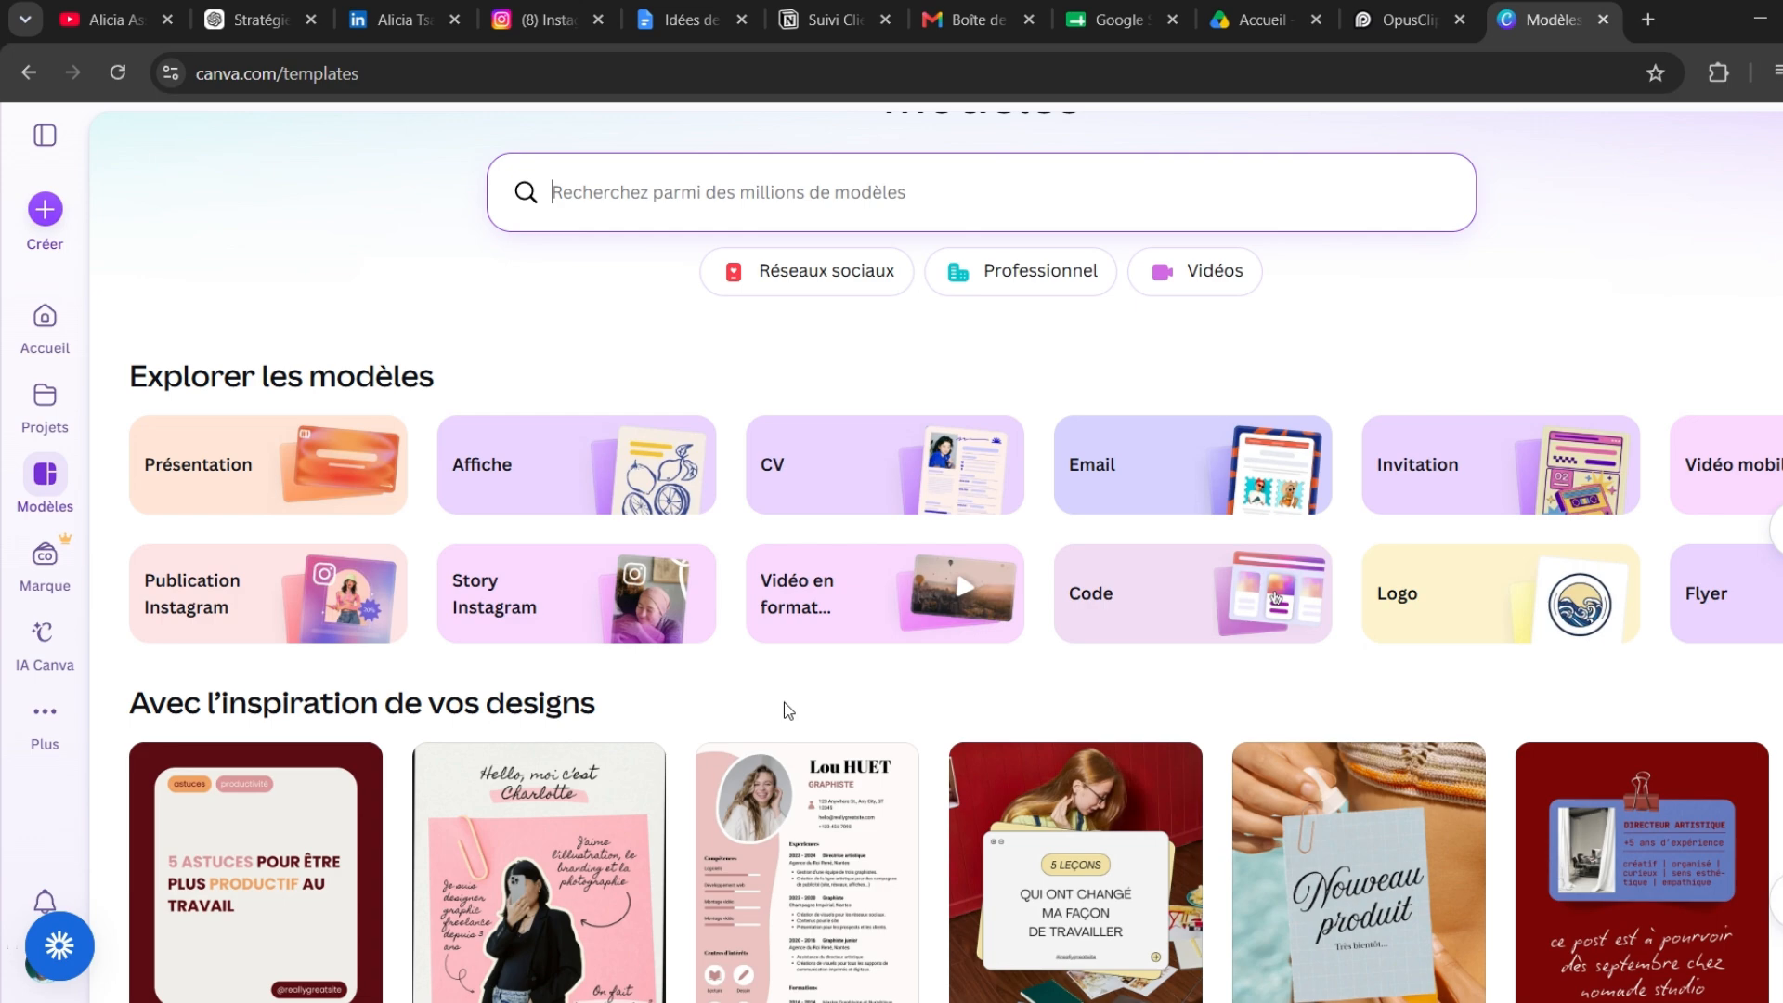
{"action": "scroll", "coordinate": [789, 710], "scroll_direction": "up", "scroll_amount": 1}
{"action": "scroll", "coordinate": [788, 706], "scroll_direction": "down", "scroll_amount": 6}
{"action": "scroll", "coordinate": [789, 704], "scroll_direction": "up", "scroll_amount": 3}
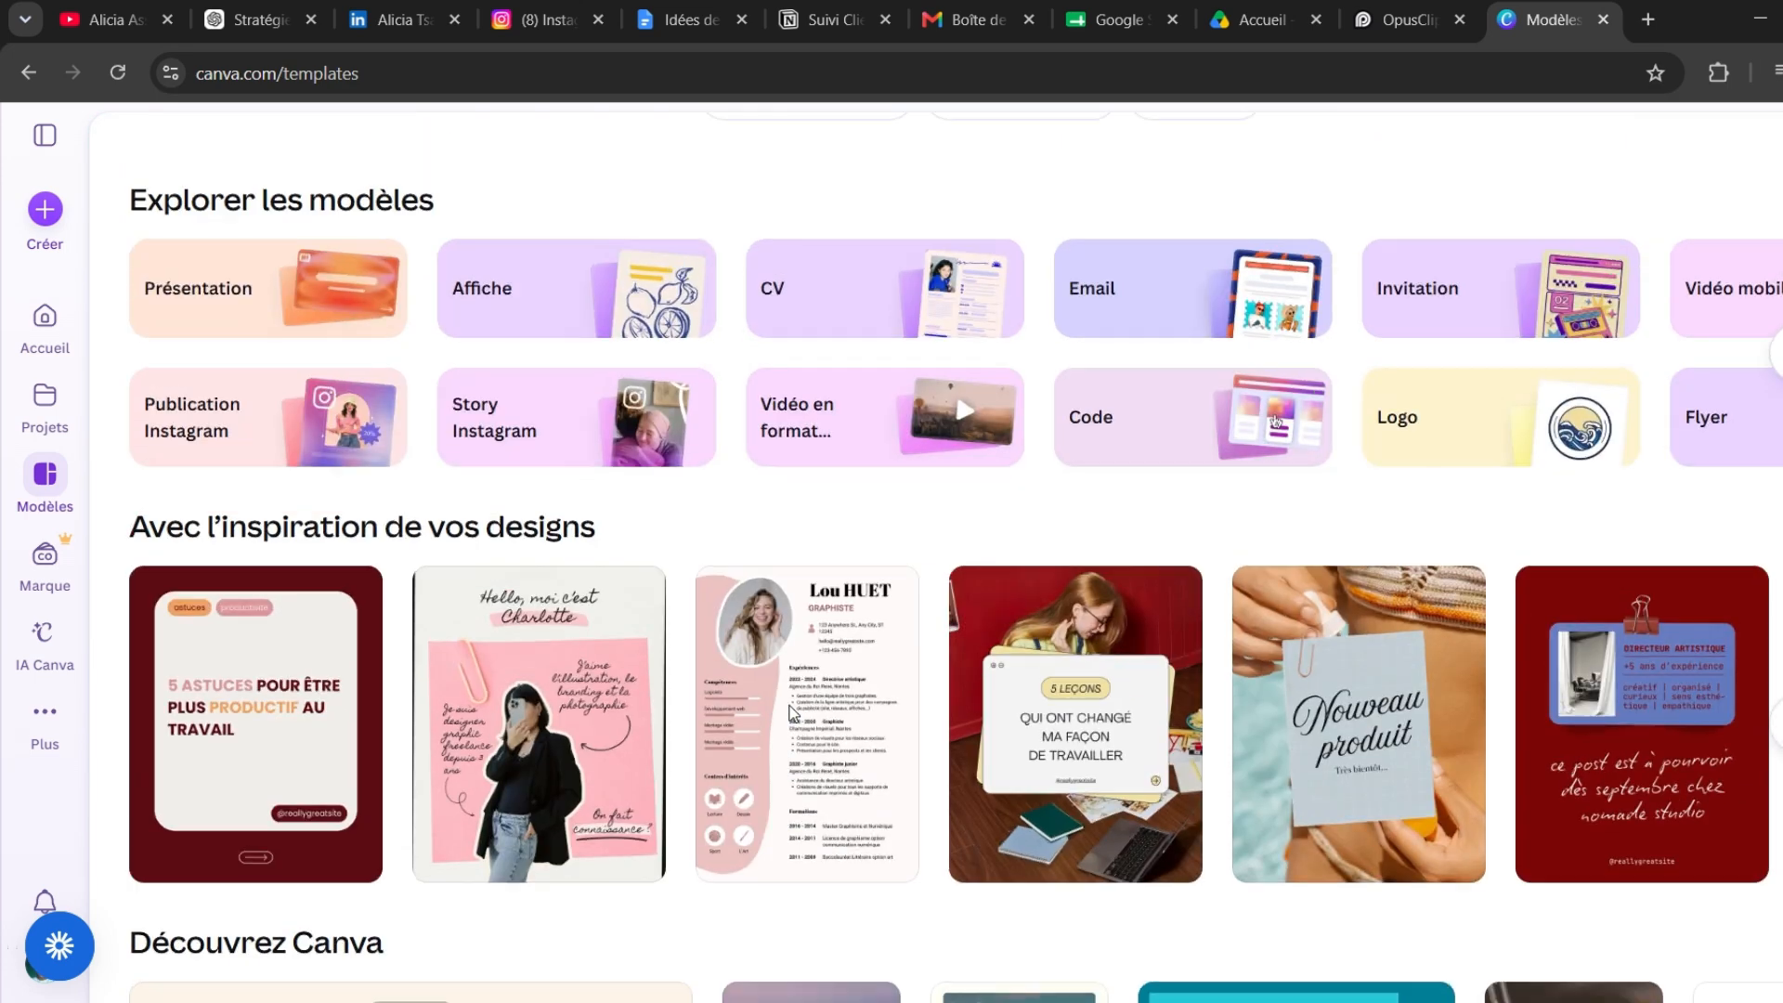
{"action": "scroll", "coordinate": [790, 713], "scroll_direction": "down", "scroll_amount": 2}
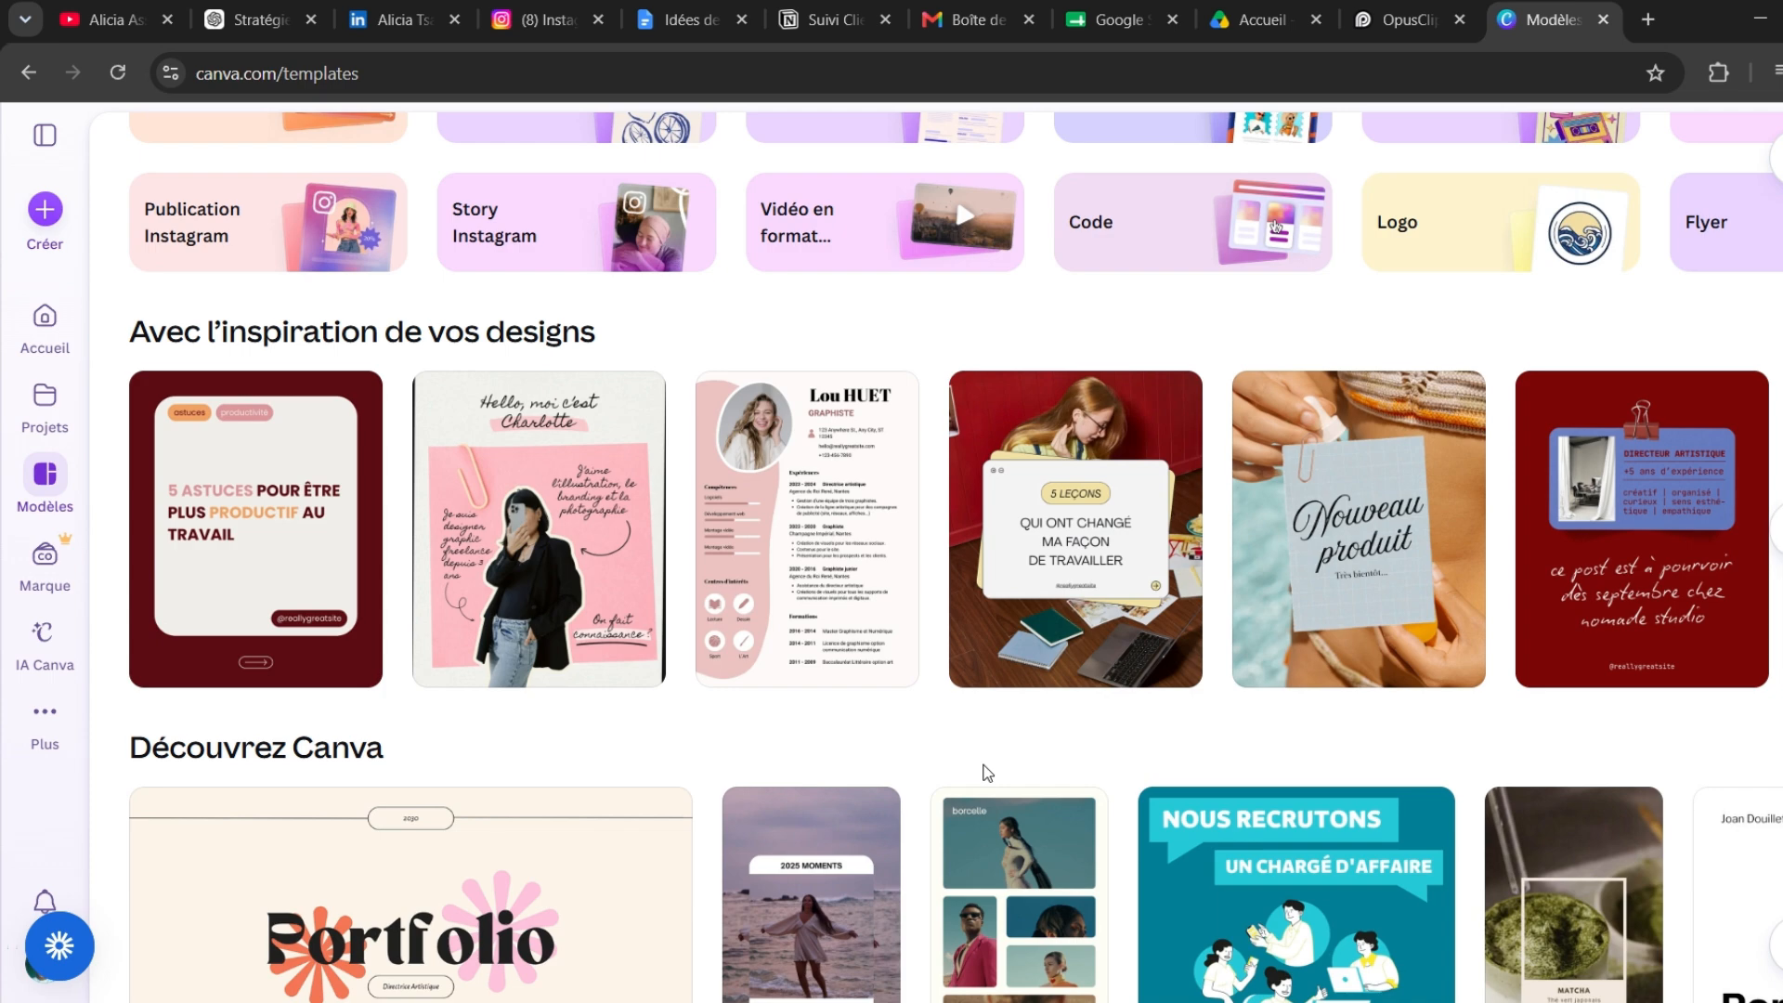
- Examine the AI video effects, Canva's favourite collections and the further suggested templates lower in the library
{"action": "scroll", "coordinate": [987, 773], "scroll_direction": "down", "scroll_amount": 10}
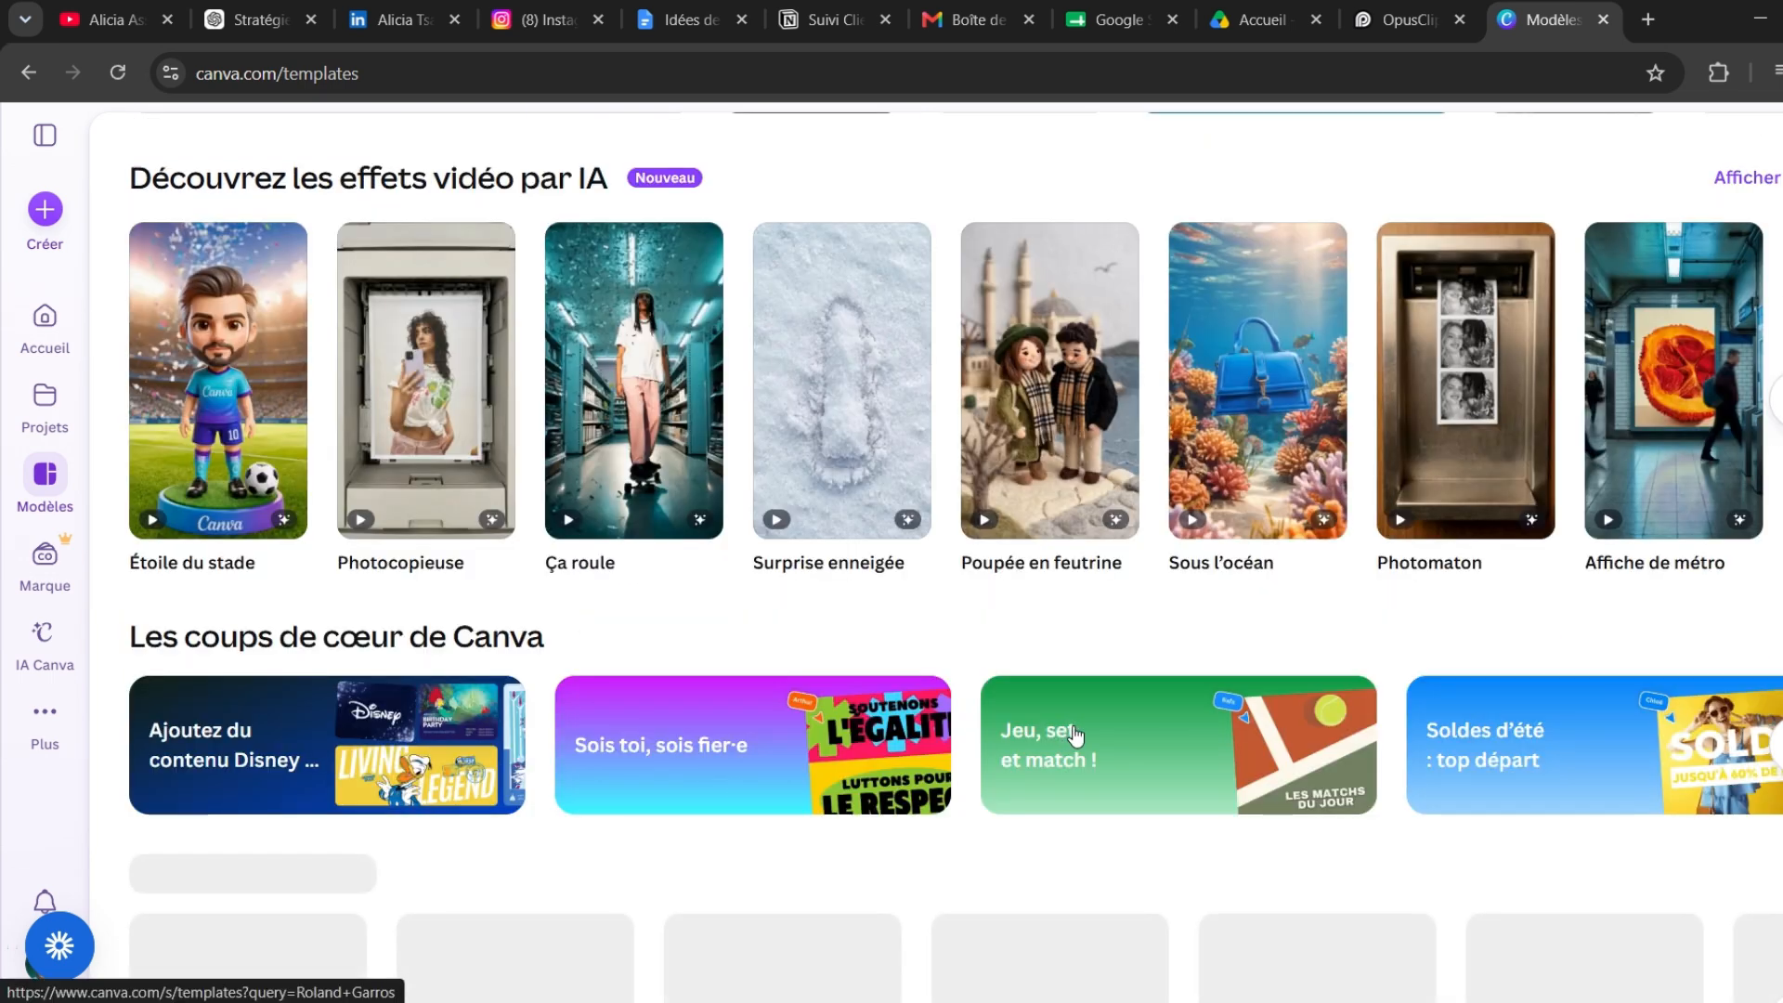
{"action": "scroll", "coordinate": [1078, 734], "scroll_direction": "down", "scroll_amount": 4}
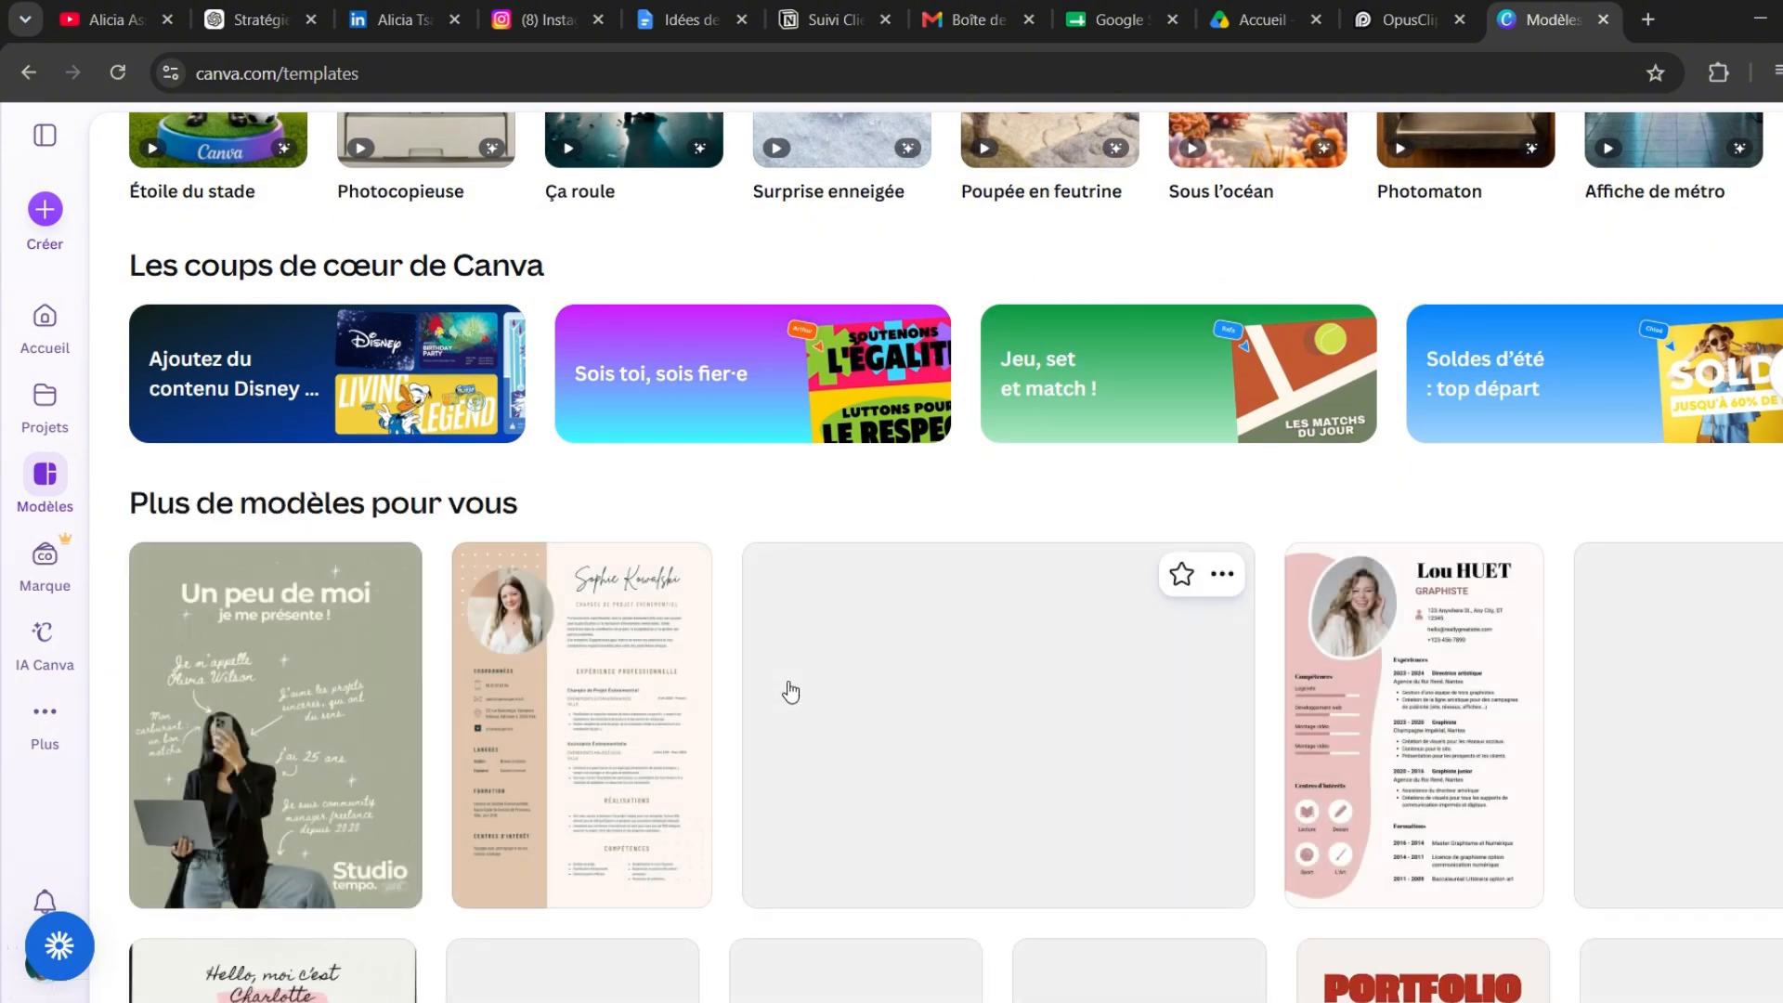
{"action": "scroll", "coordinate": [743, 715], "scroll_direction": "up", "scroll_amount": 4}
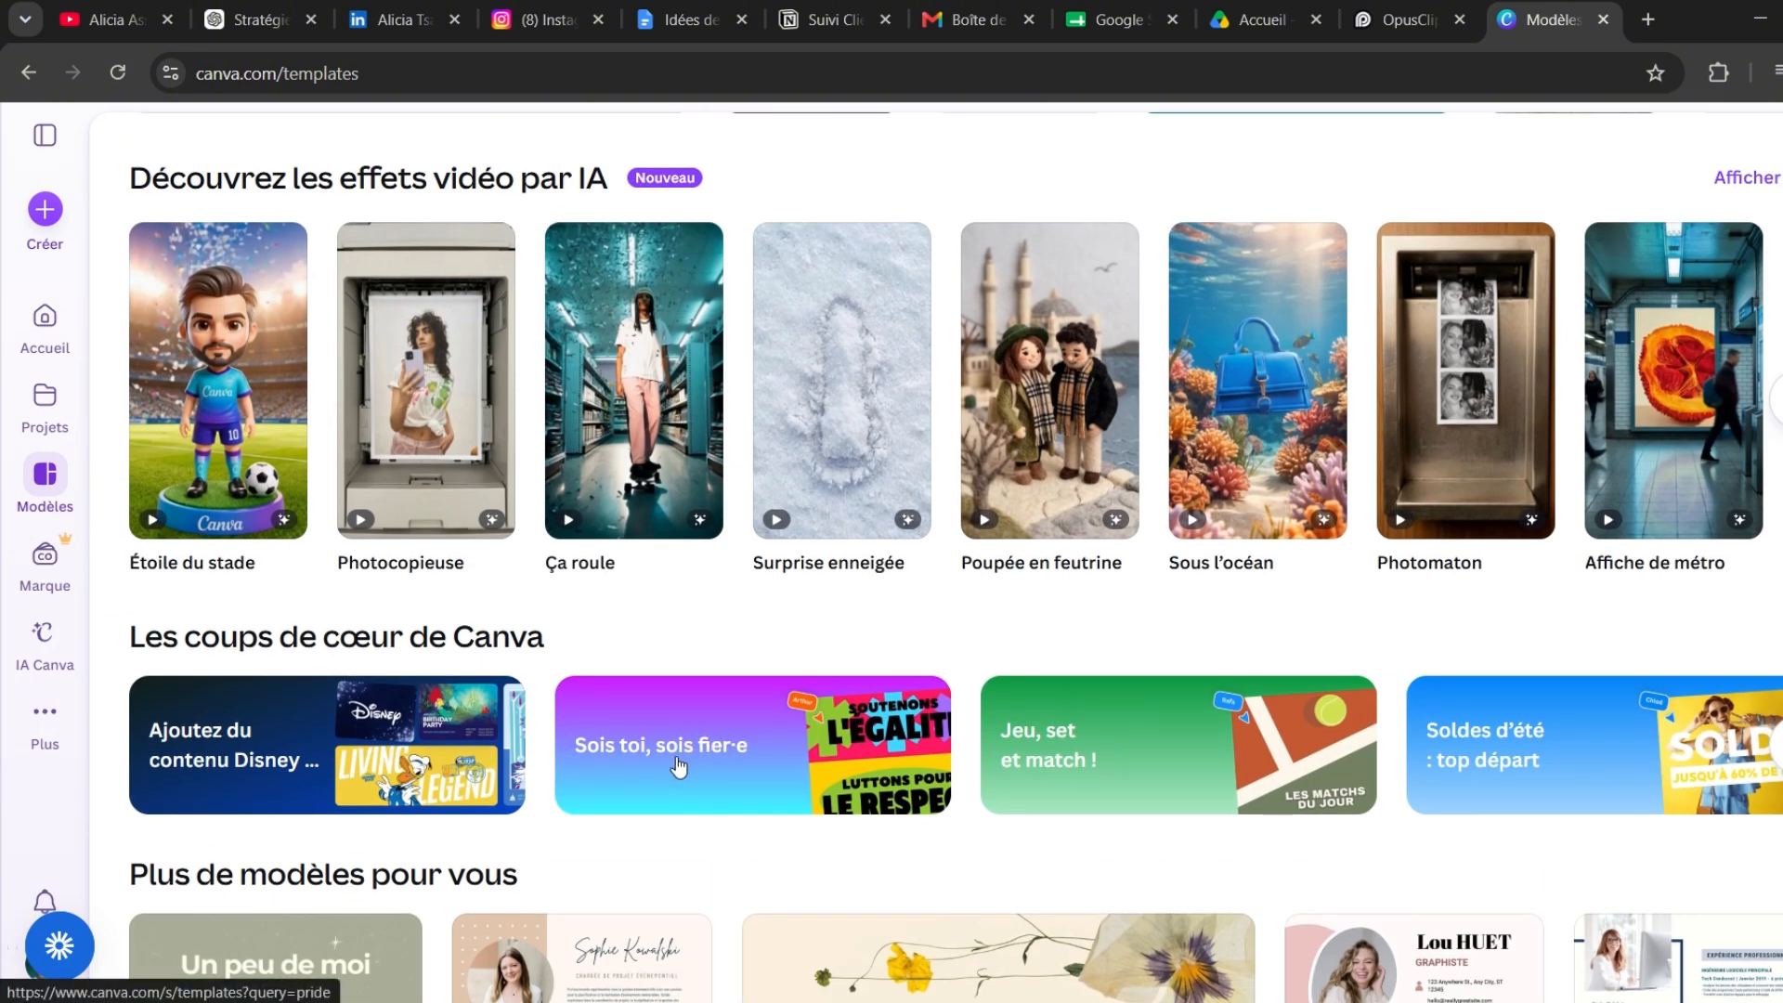
{"action": "scroll", "coordinate": [650, 780], "scroll_direction": "up", "scroll_amount": 1}
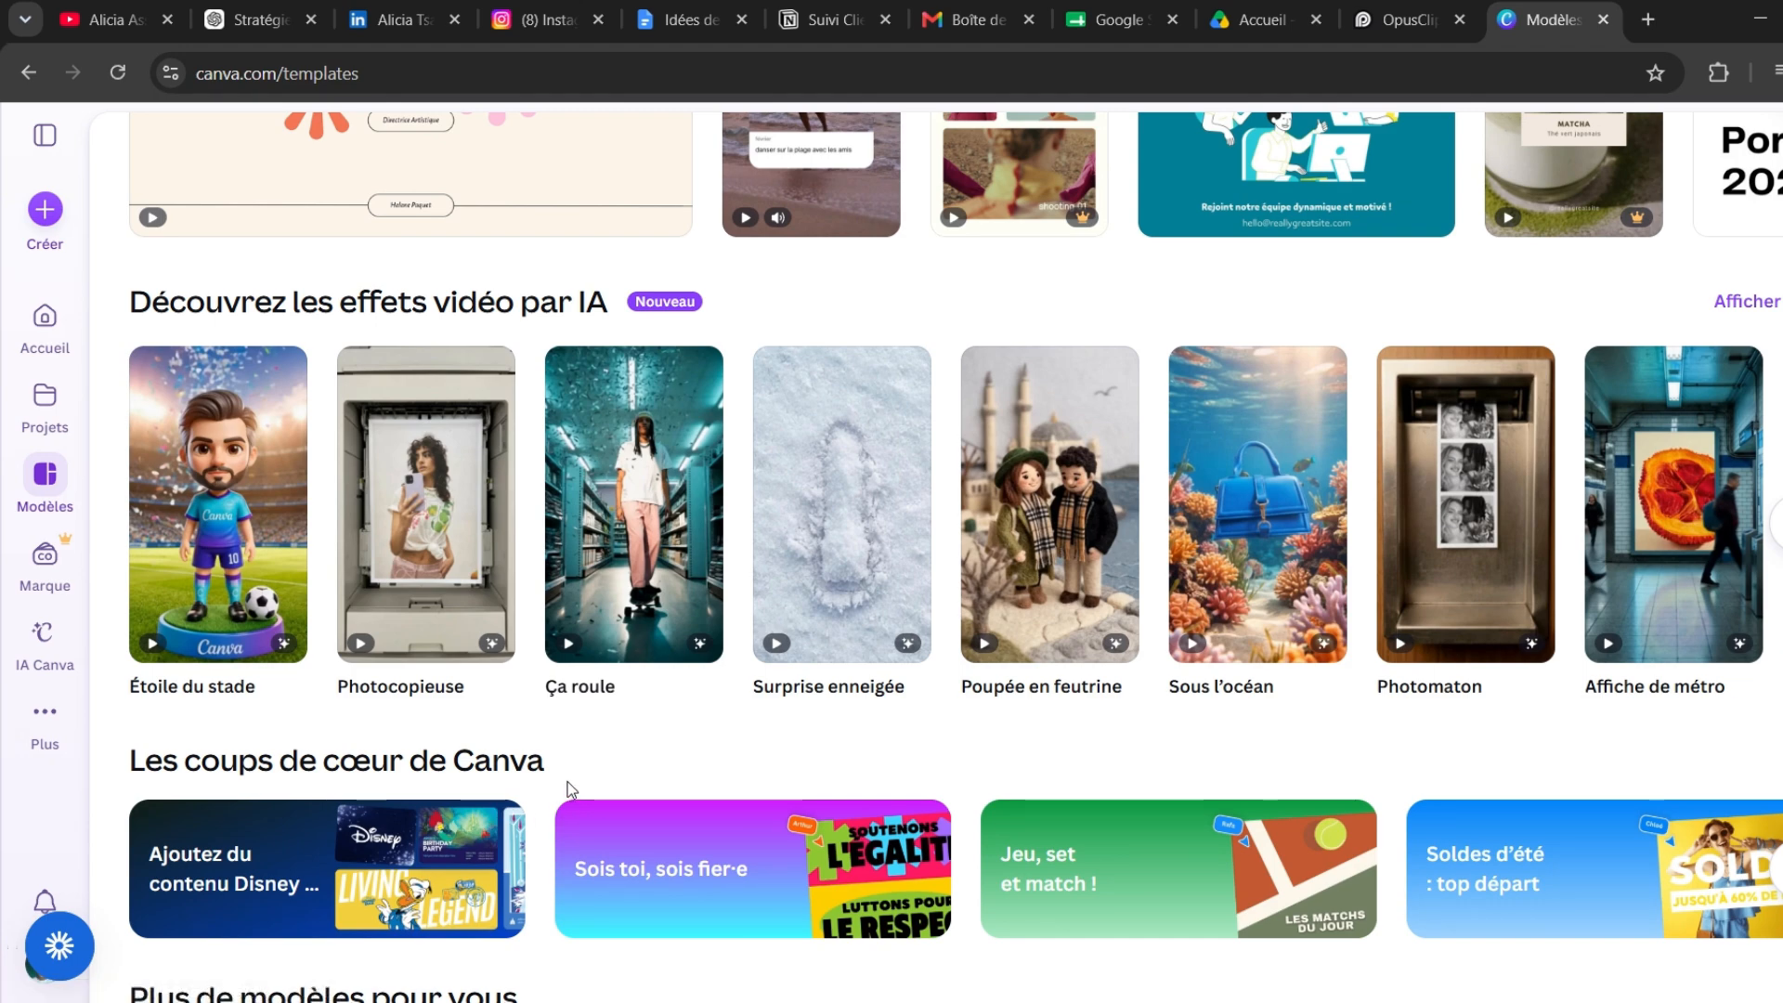
{"action": "scroll", "coordinate": [681, 718], "scroll_direction": "up", "scroll_amount": 5}
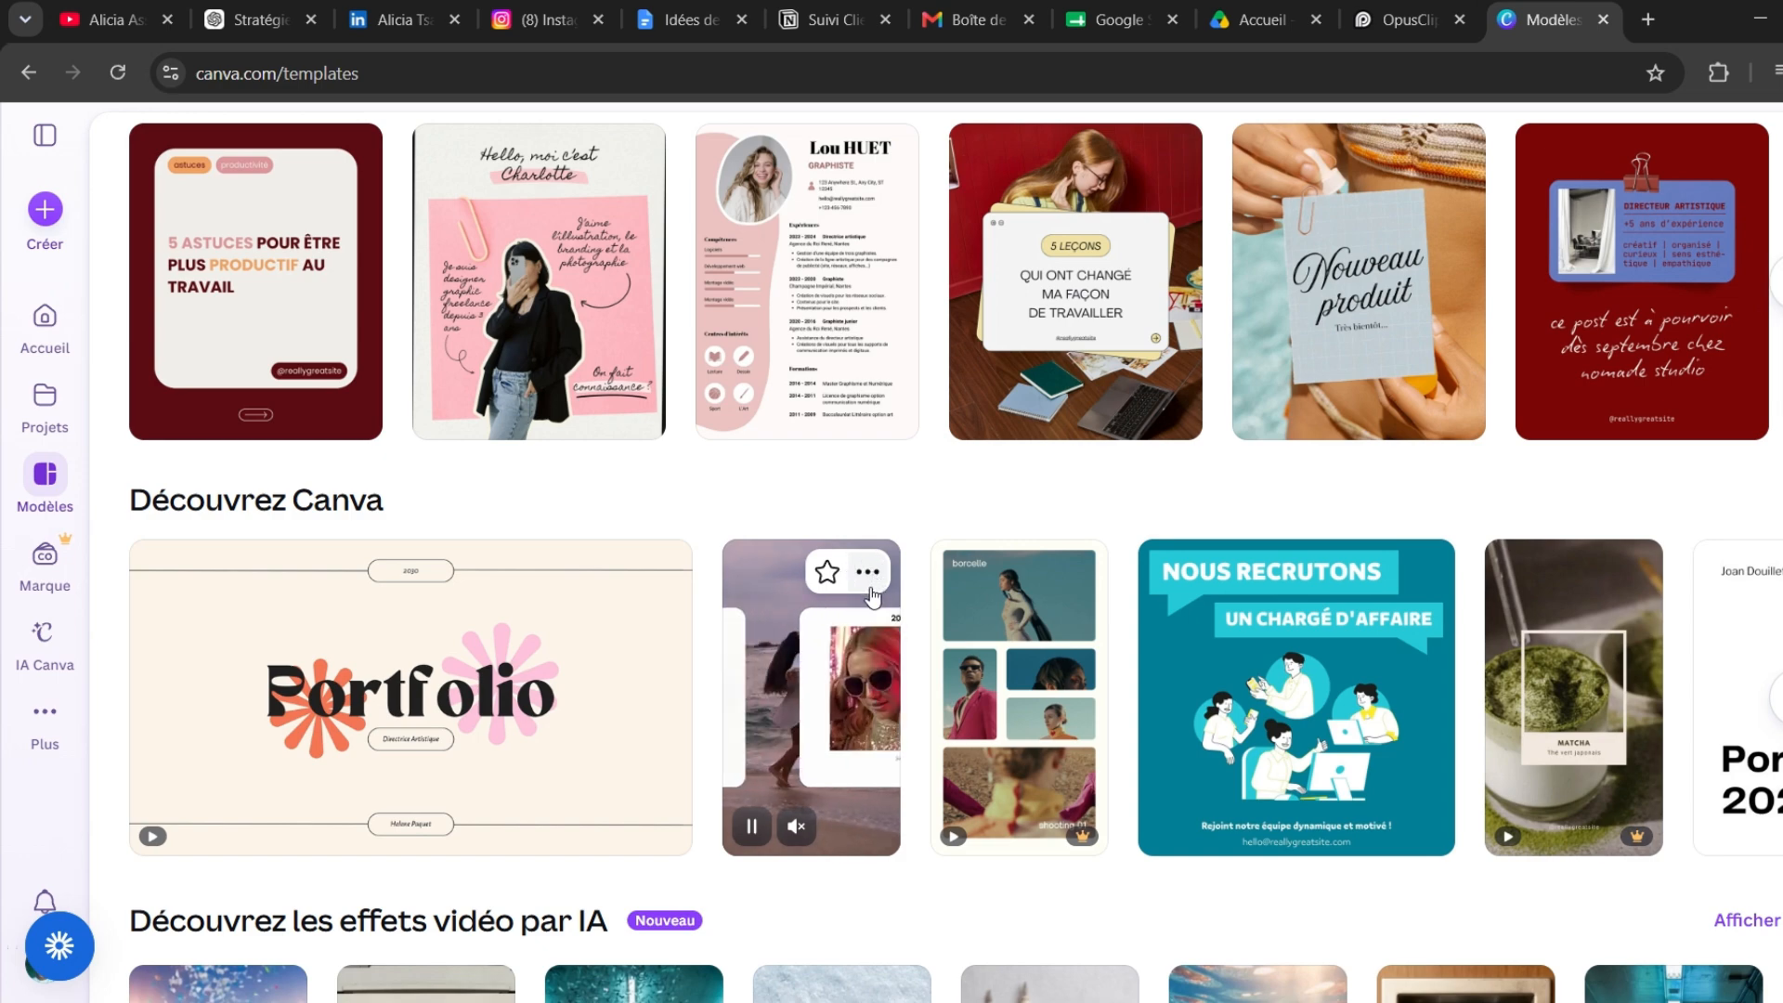
{"action": "scroll", "coordinate": [882, 615], "scroll_direction": "down", "scroll_amount": 4}
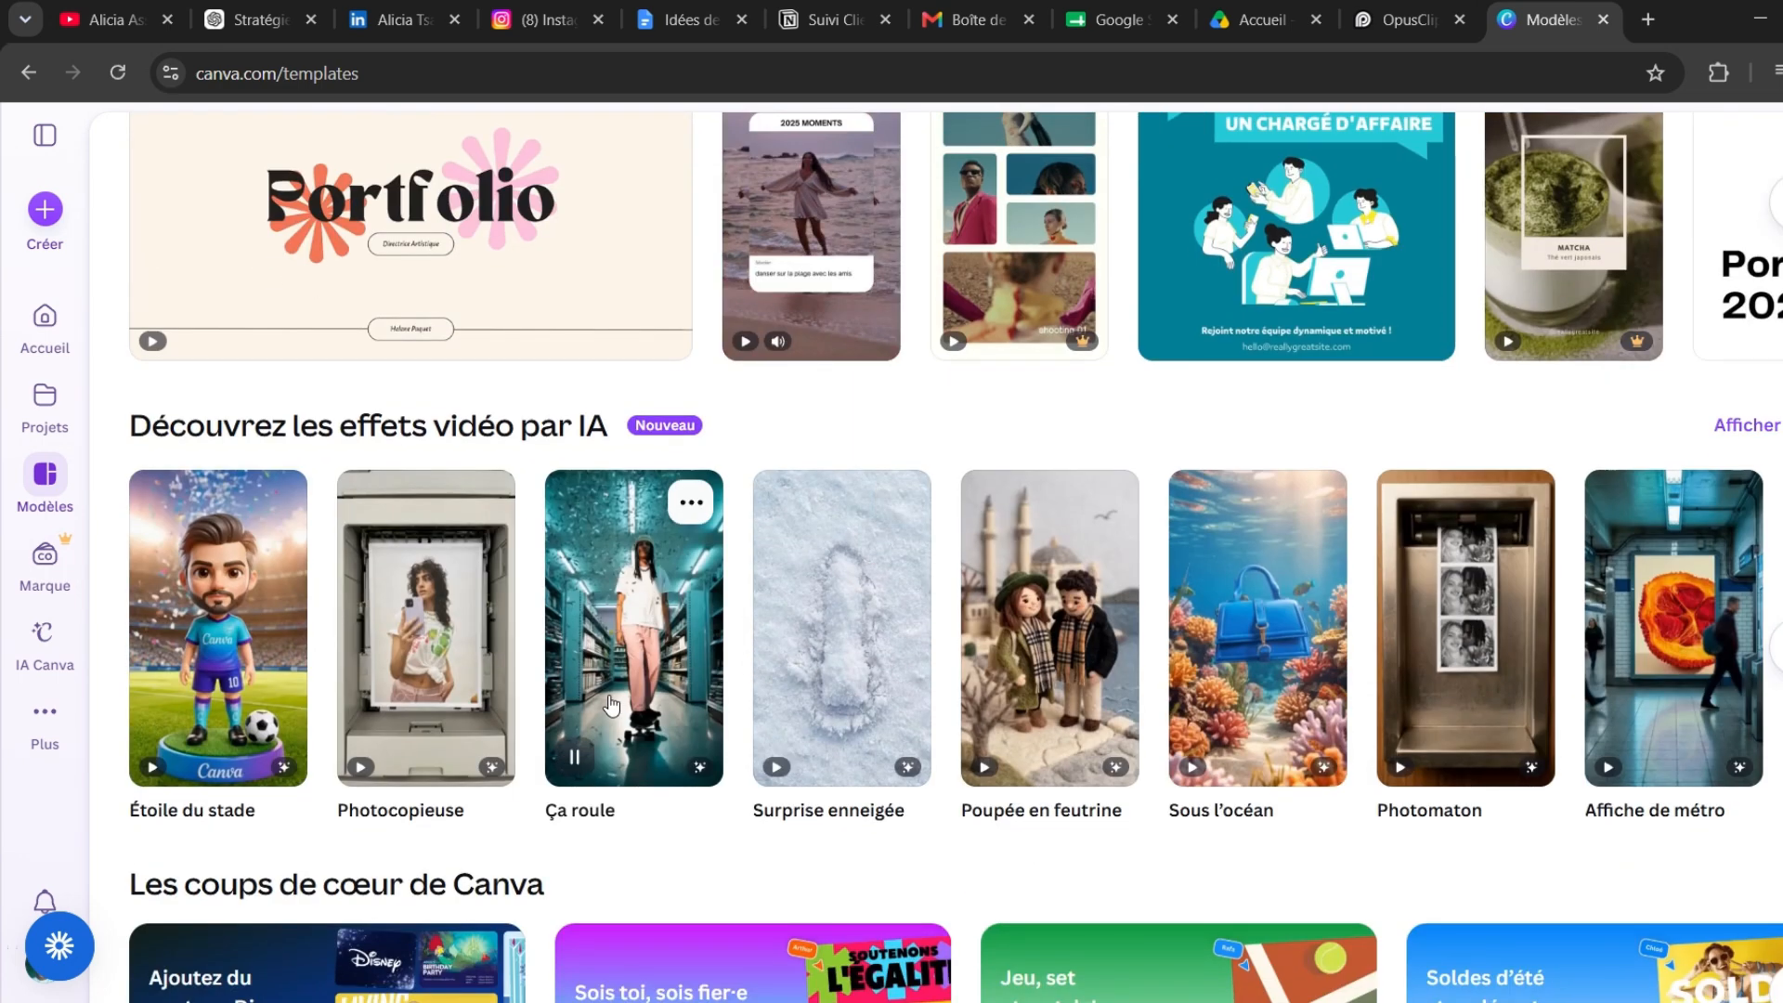
{"action": "scroll", "coordinate": [710, 699], "scroll_direction": "down", "scroll_amount": 2}
{"action": "scroll", "coordinate": [708, 700], "scroll_direction": "up", "scroll_amount": 4}
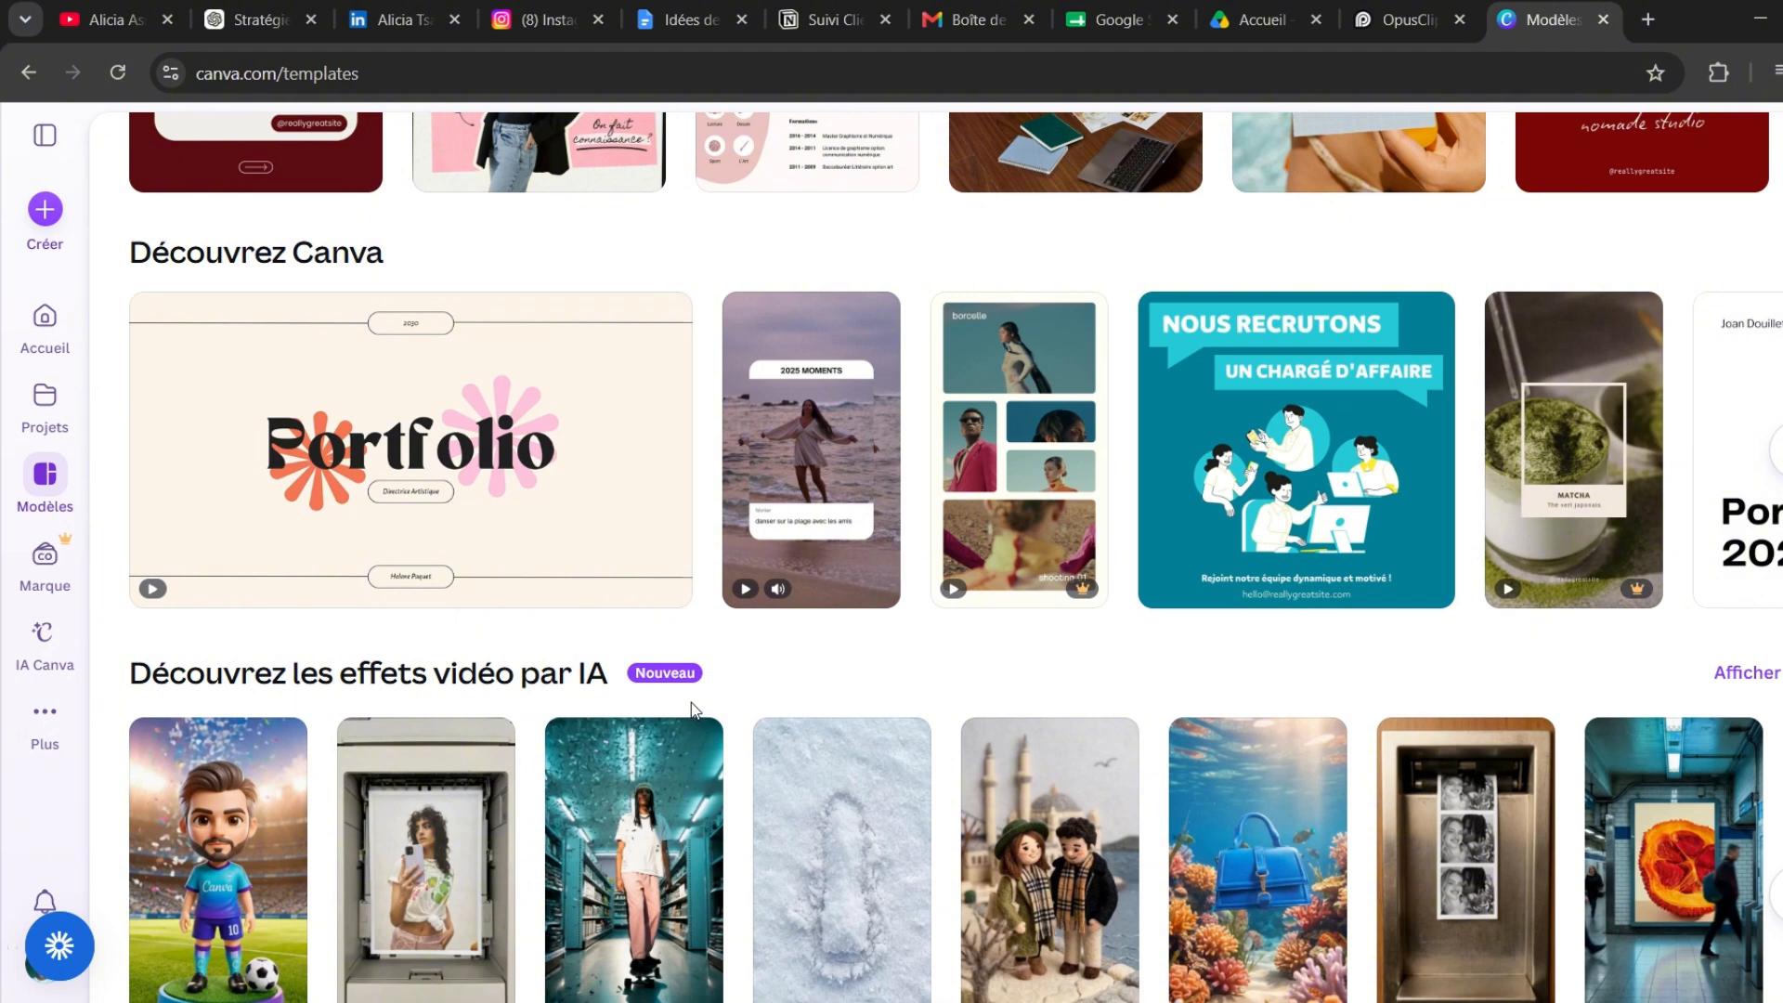
{"action": "scroll", "coordinate": [691, 700], "scroll_direction": "down", "scroll_amount": 2}
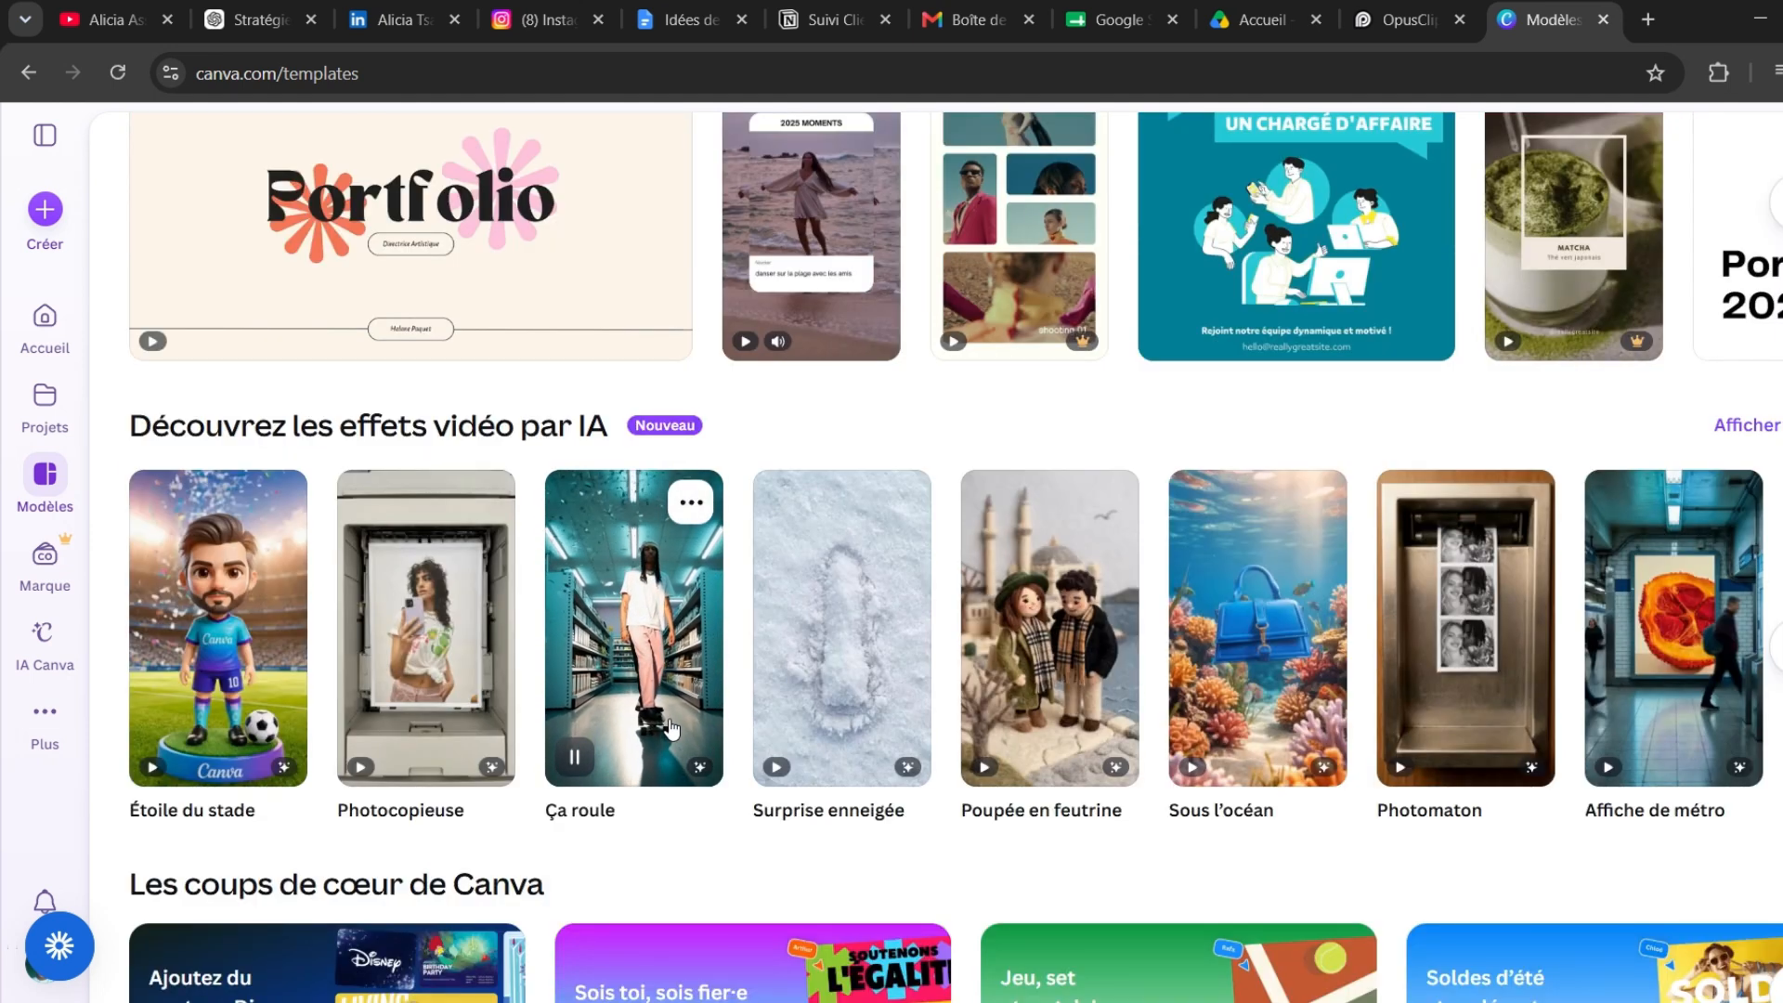
{"action": "scroll", "coordinate": [634, 771], "scroll_direction": "down", "scroll_amount": 1}
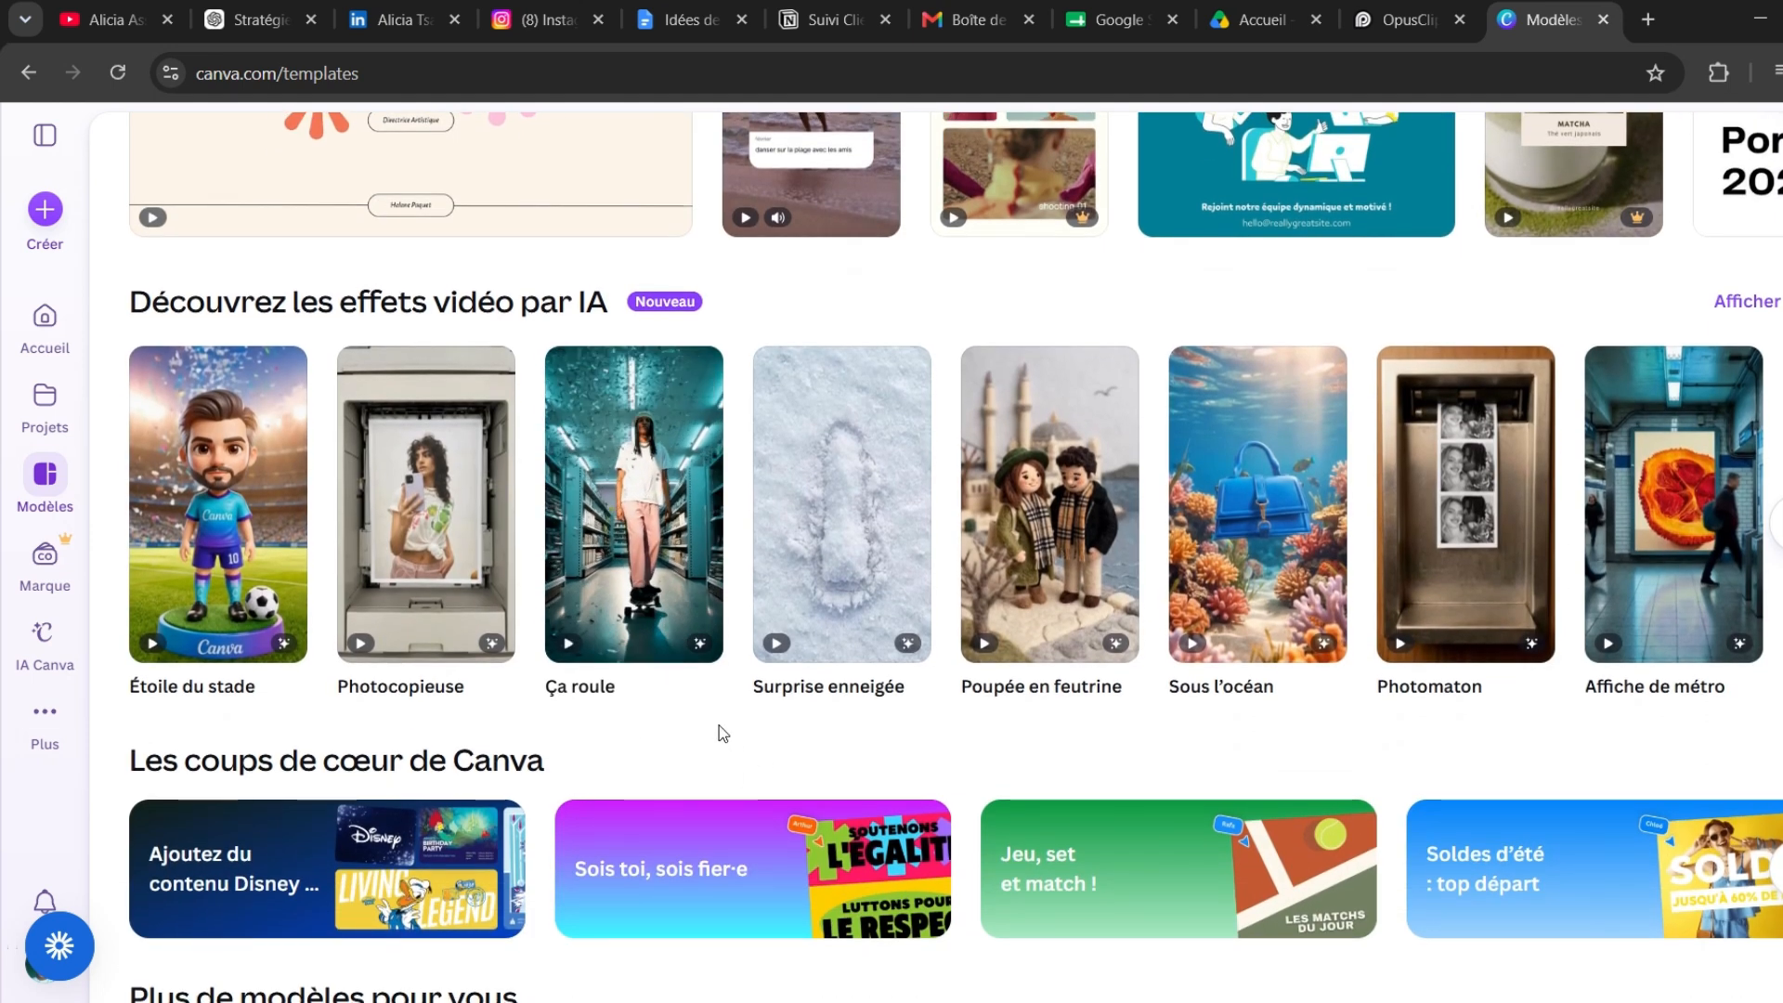
{"action": "scroll", "coordinate": [722, 723], "scroll_direction": "up", "scroll_amount": 2}
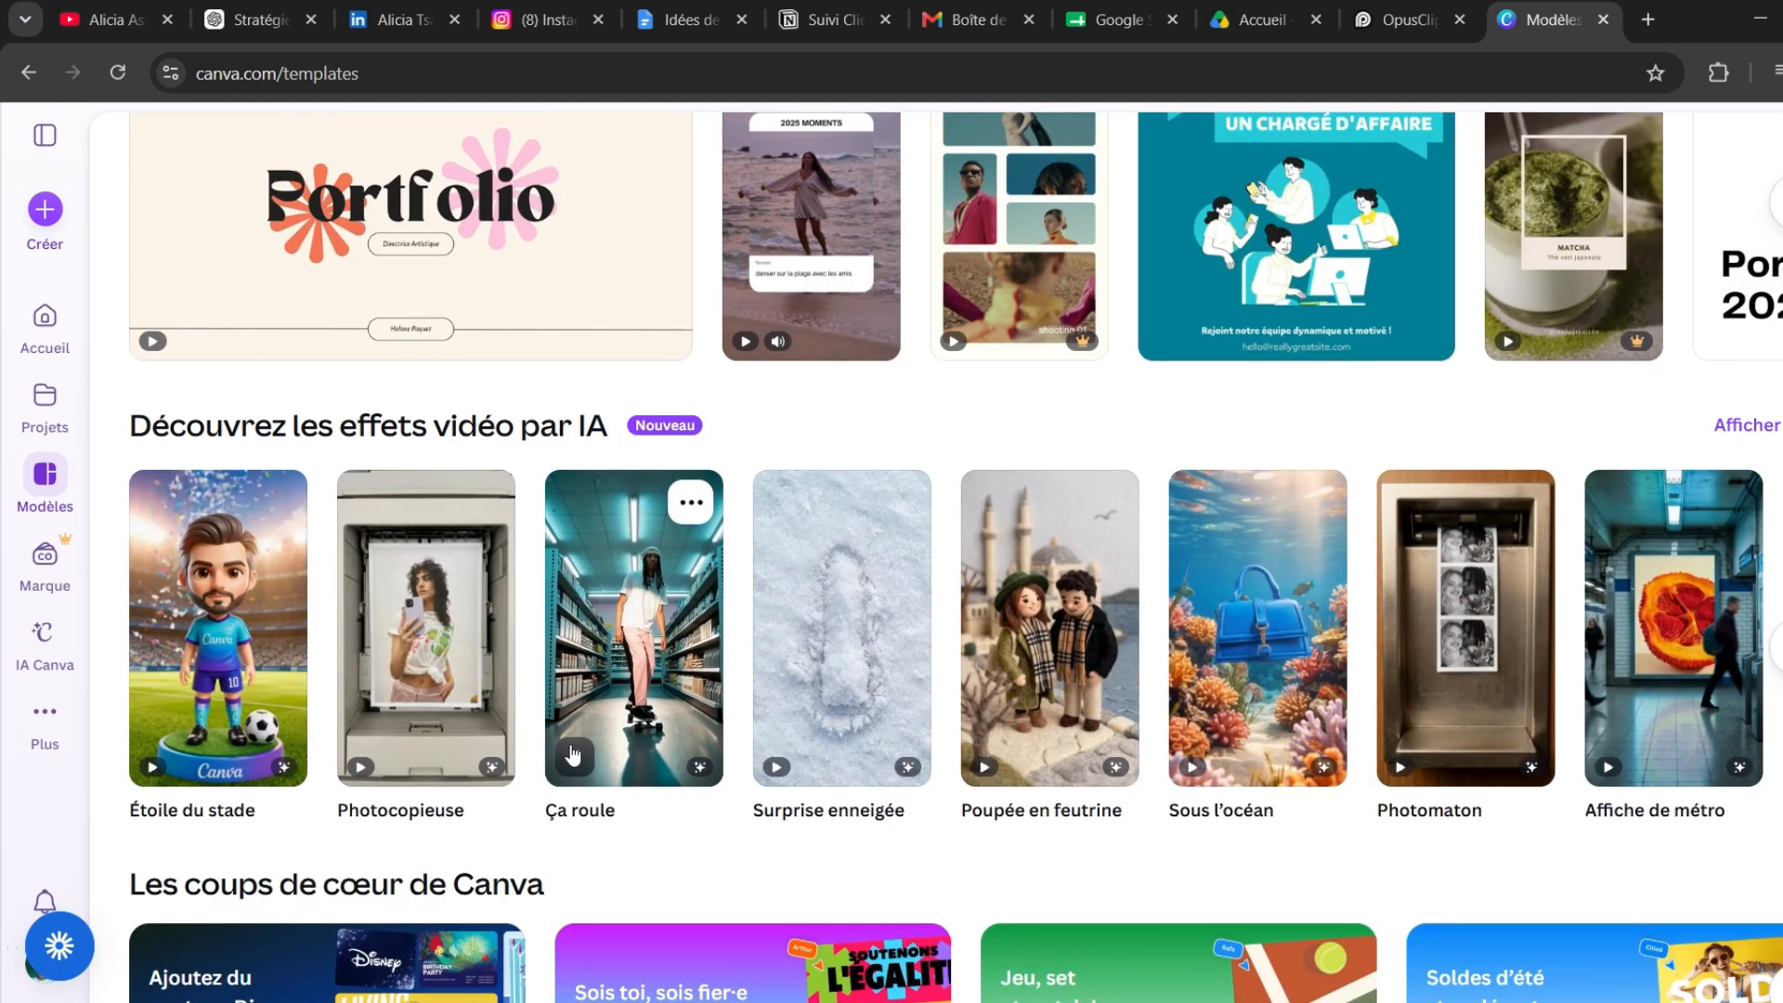
- Search the template library for "post linkedin professionnel"
{"action": "scroll", "coordinate": [711, 733], "scroll_direction": "up", "scroll_amount": 2}
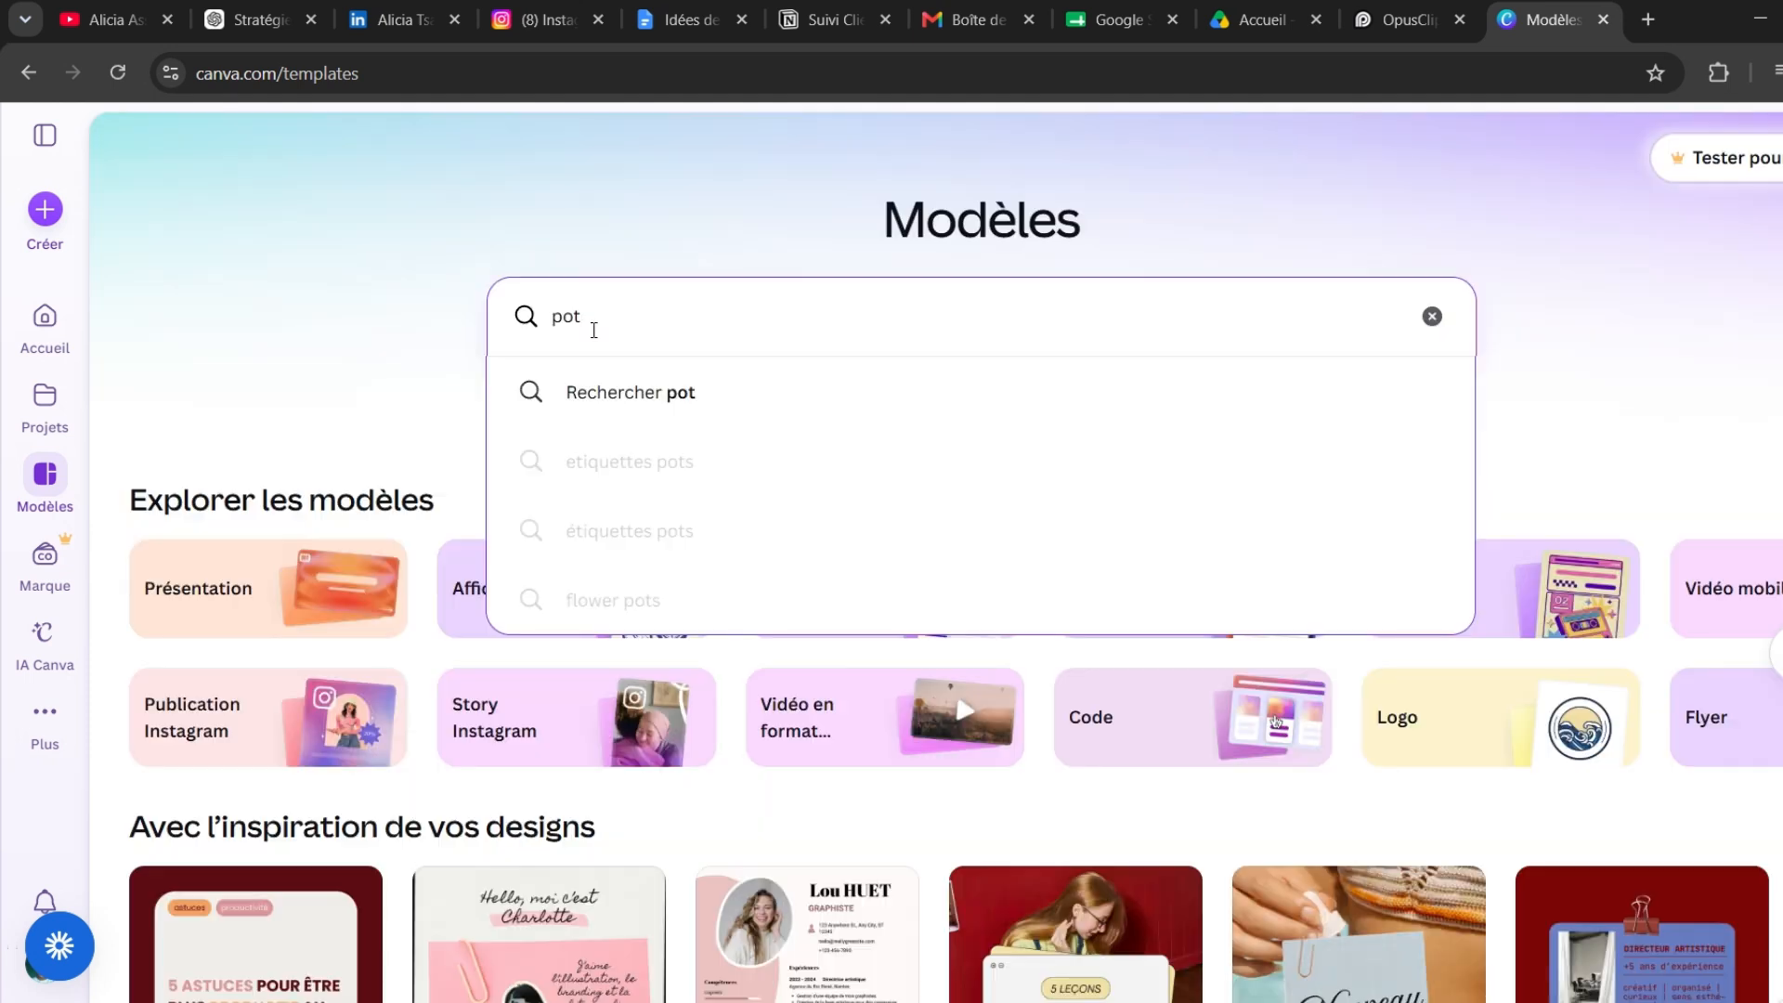
{"action": "key", "text": "BackSpace"}
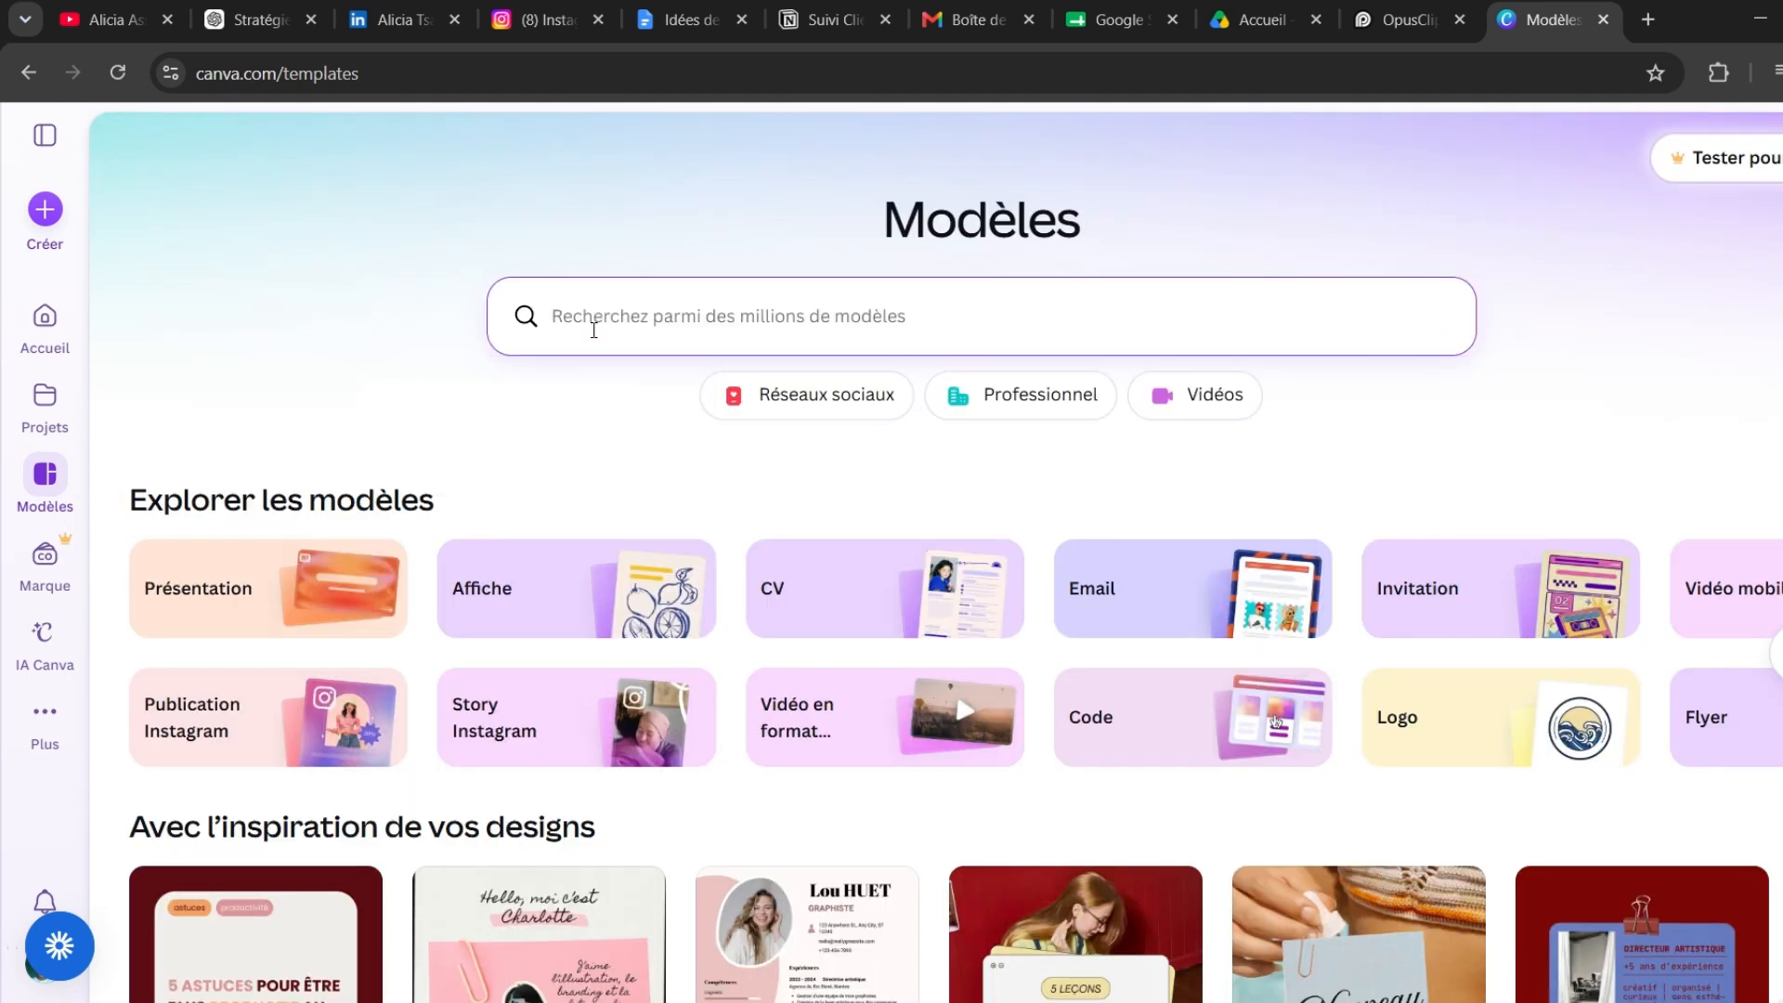
{"action": "type", "text": "post"}
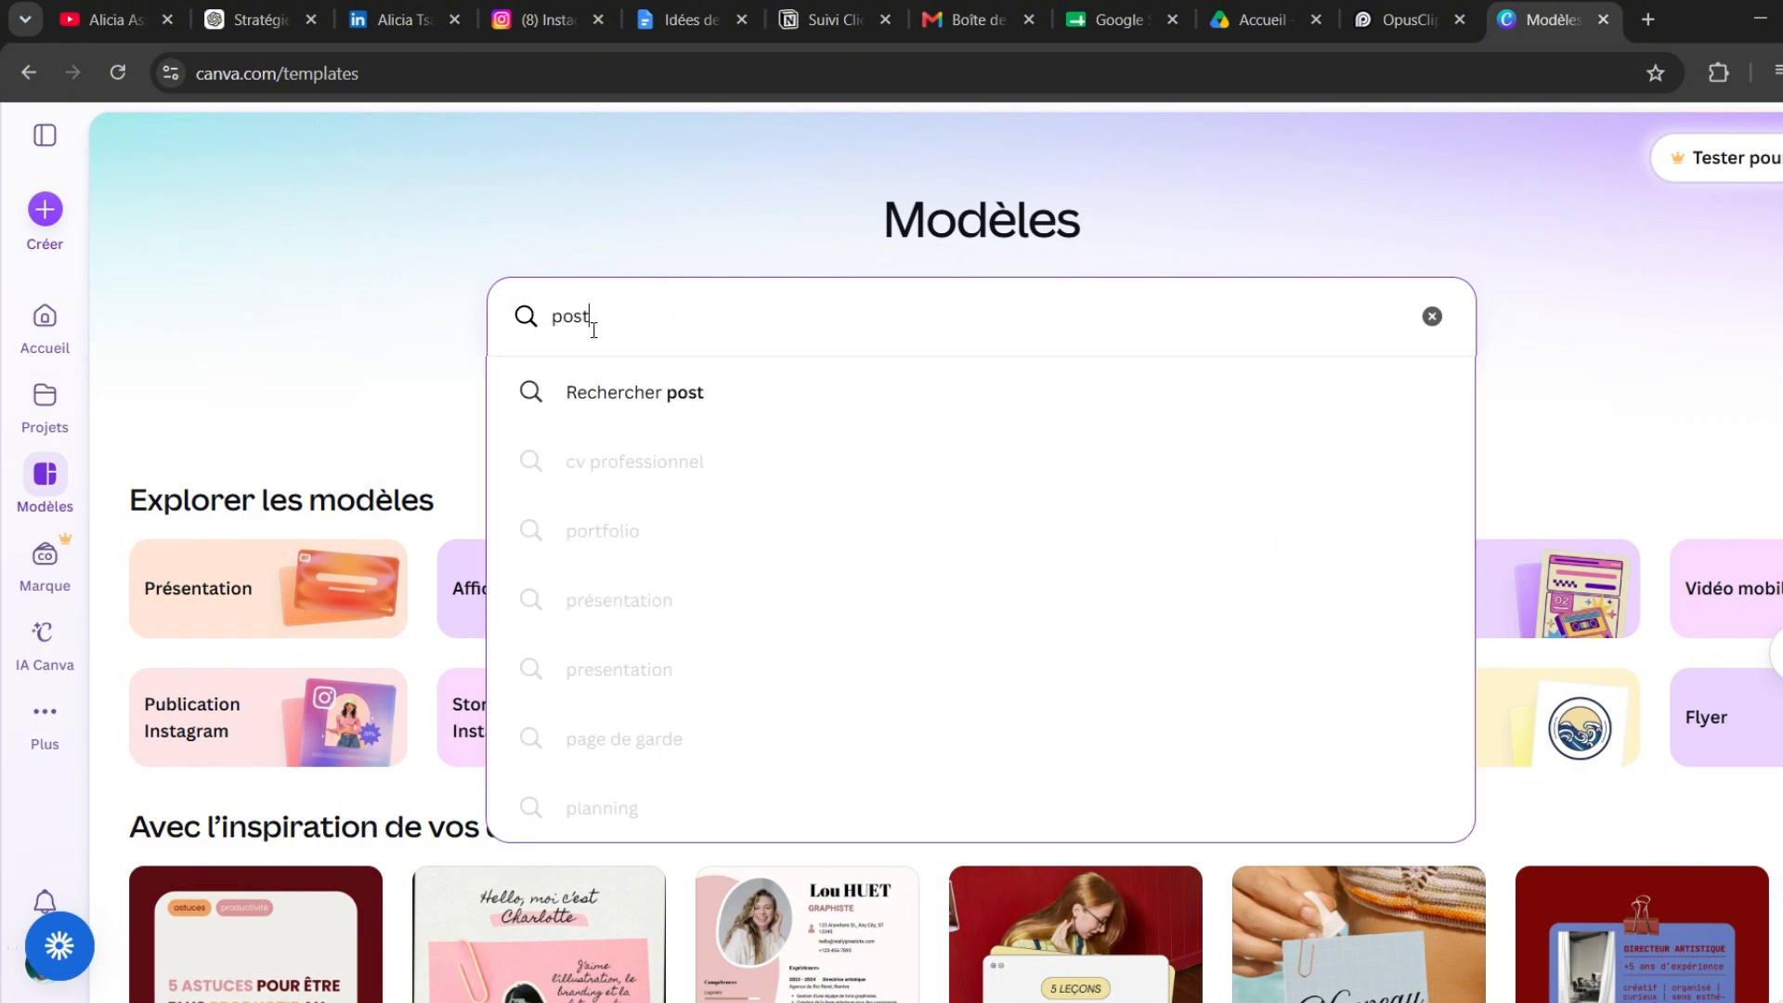
{"action": "type", "text": " linke"}
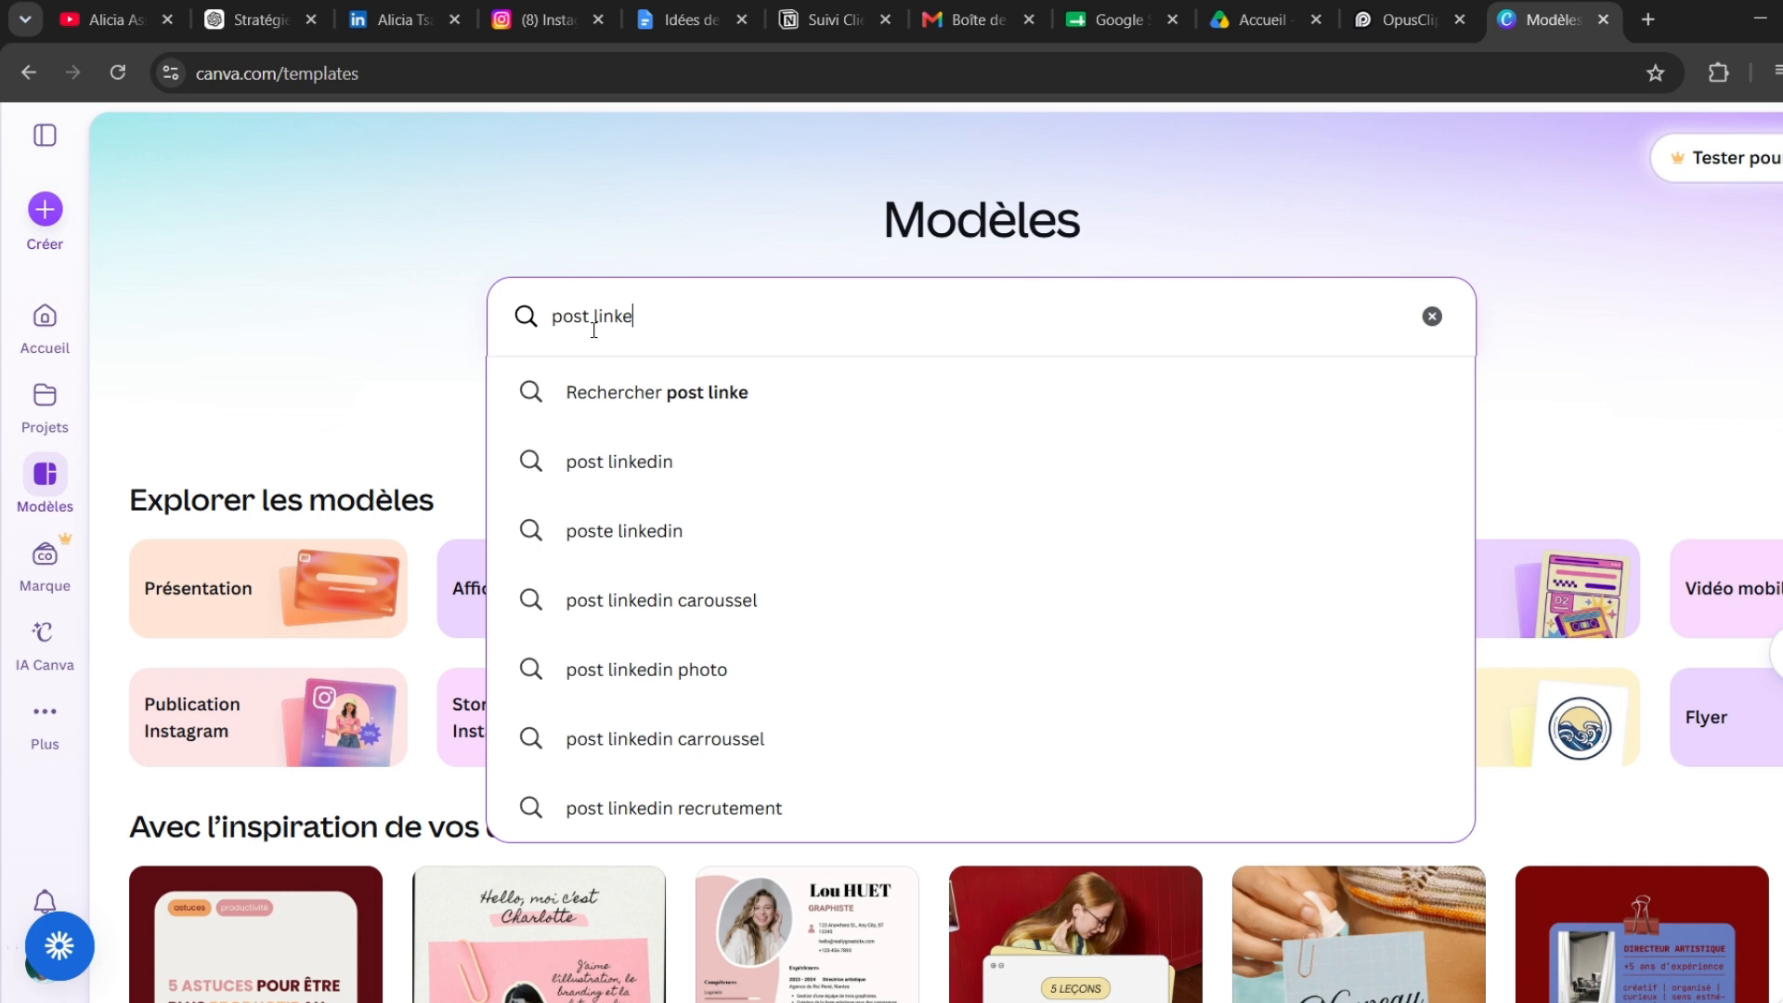
{"action": "type", "text": "din pro"}
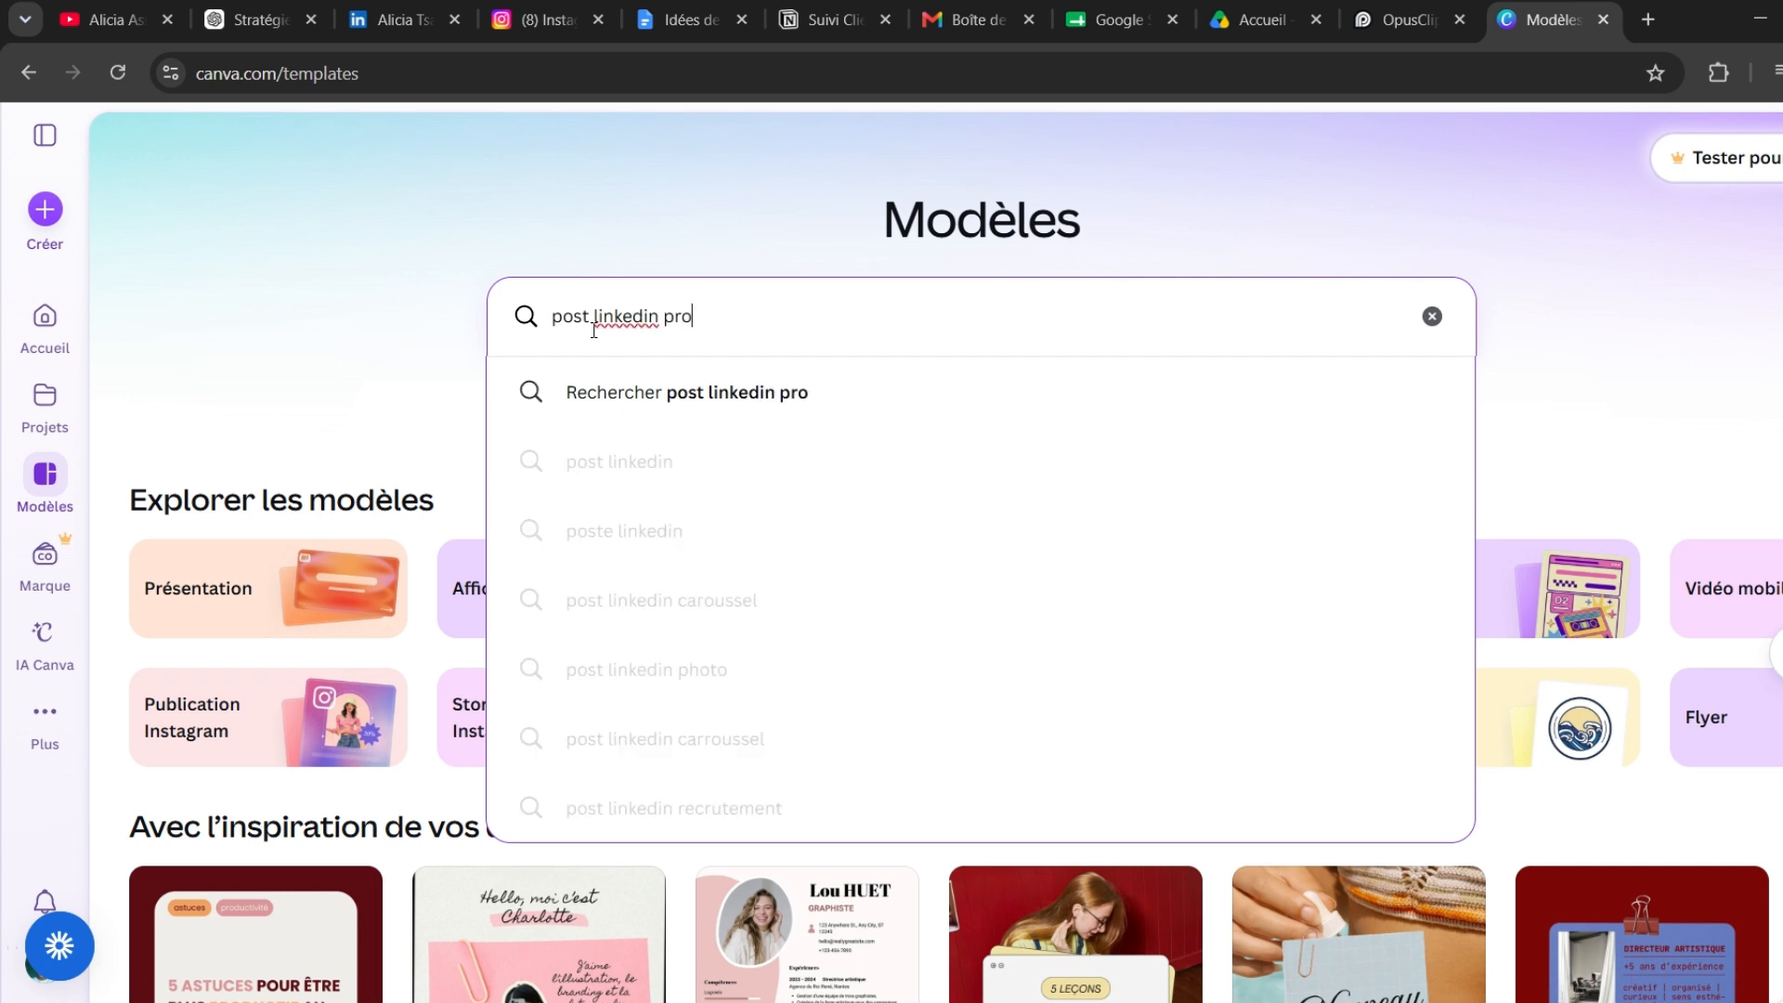
{"action": "type", "text": "fessi"}
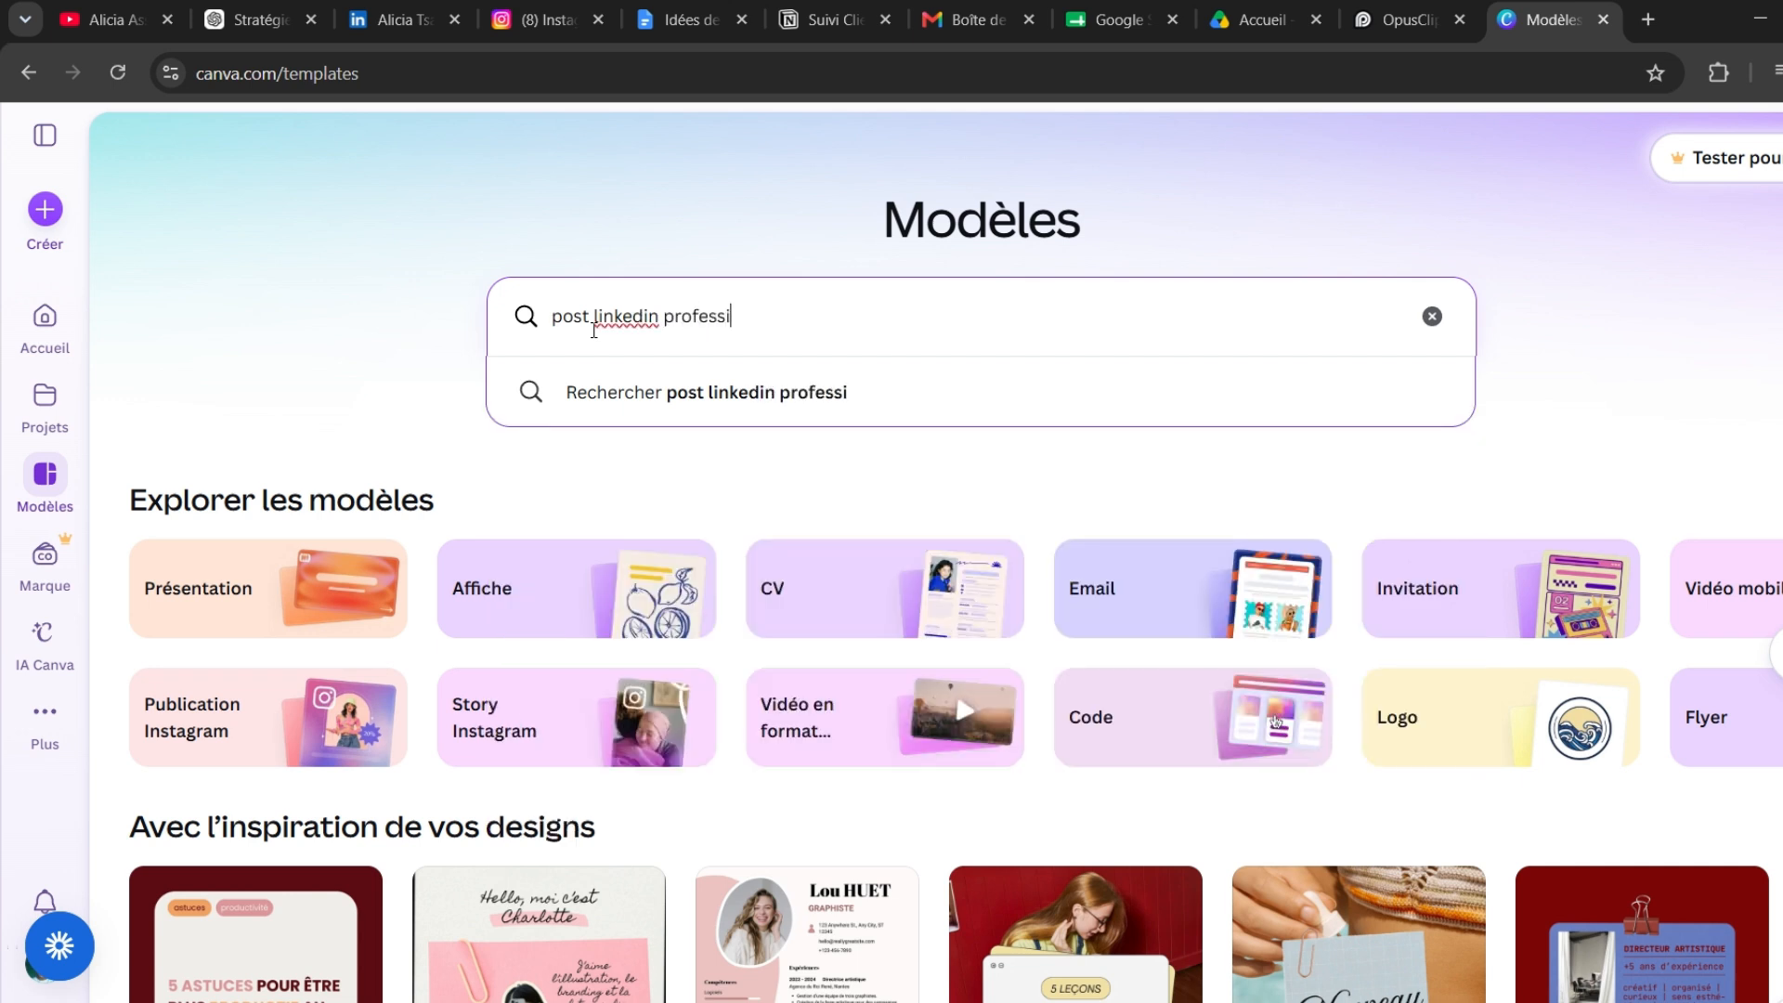
{"action": "type", "text": "onnel"}
{"action": "key", "text": "Return"}
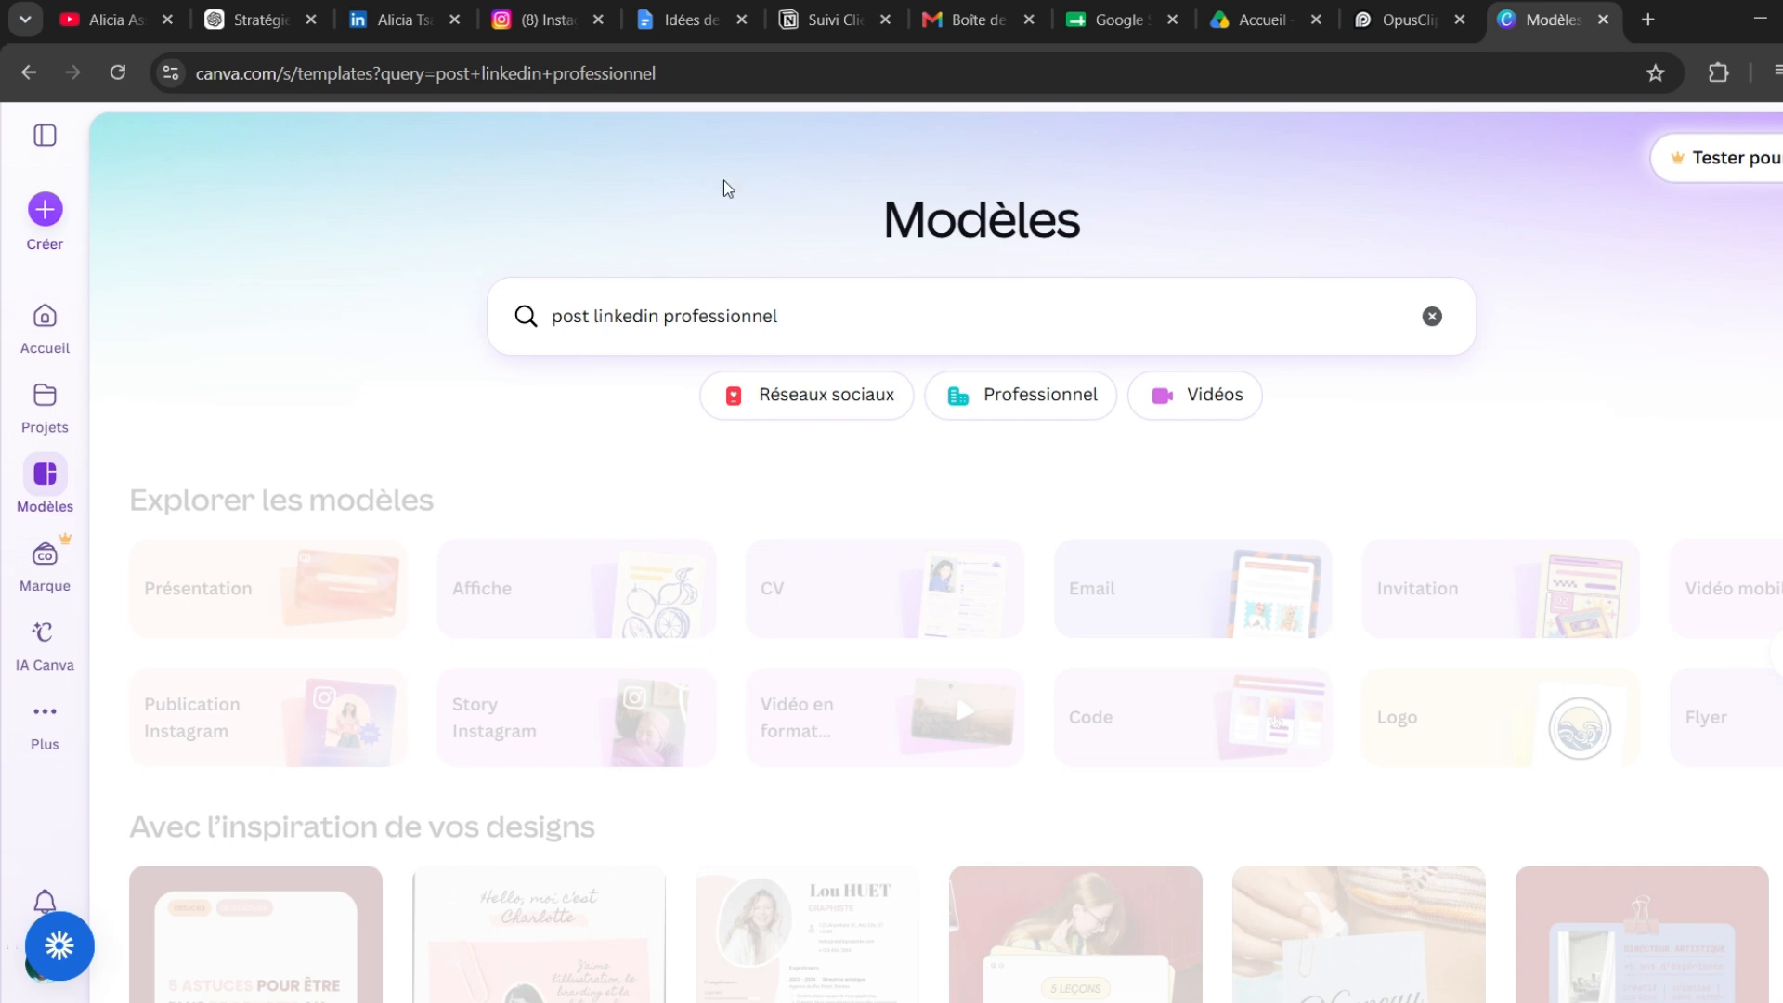
- Browse the template results for professional LinkedIn posts and compare their layouts and styles
{"action": "scroll", "coordinate": [1203, 664], "scroll_direction": "down", "scroll_amount": 3}
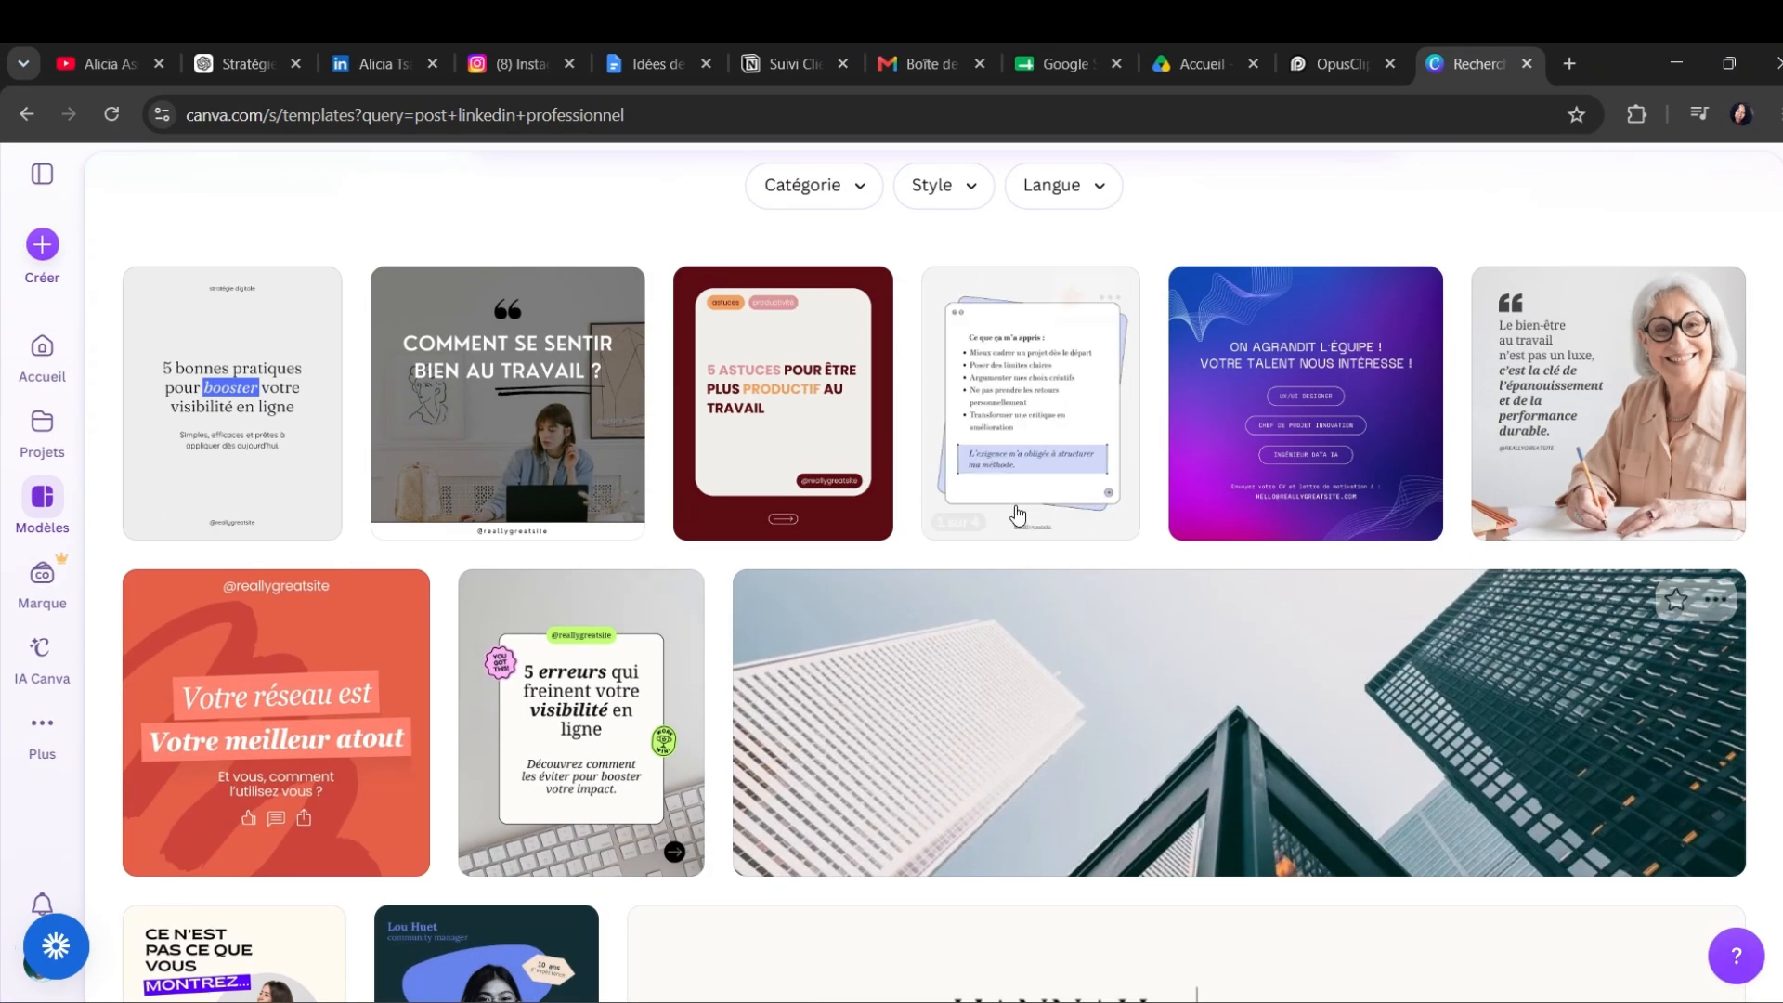
{"action": "scroll", "coordinate": [1019, 515], "scroll_direction": "up", "scroll_amount": 3}
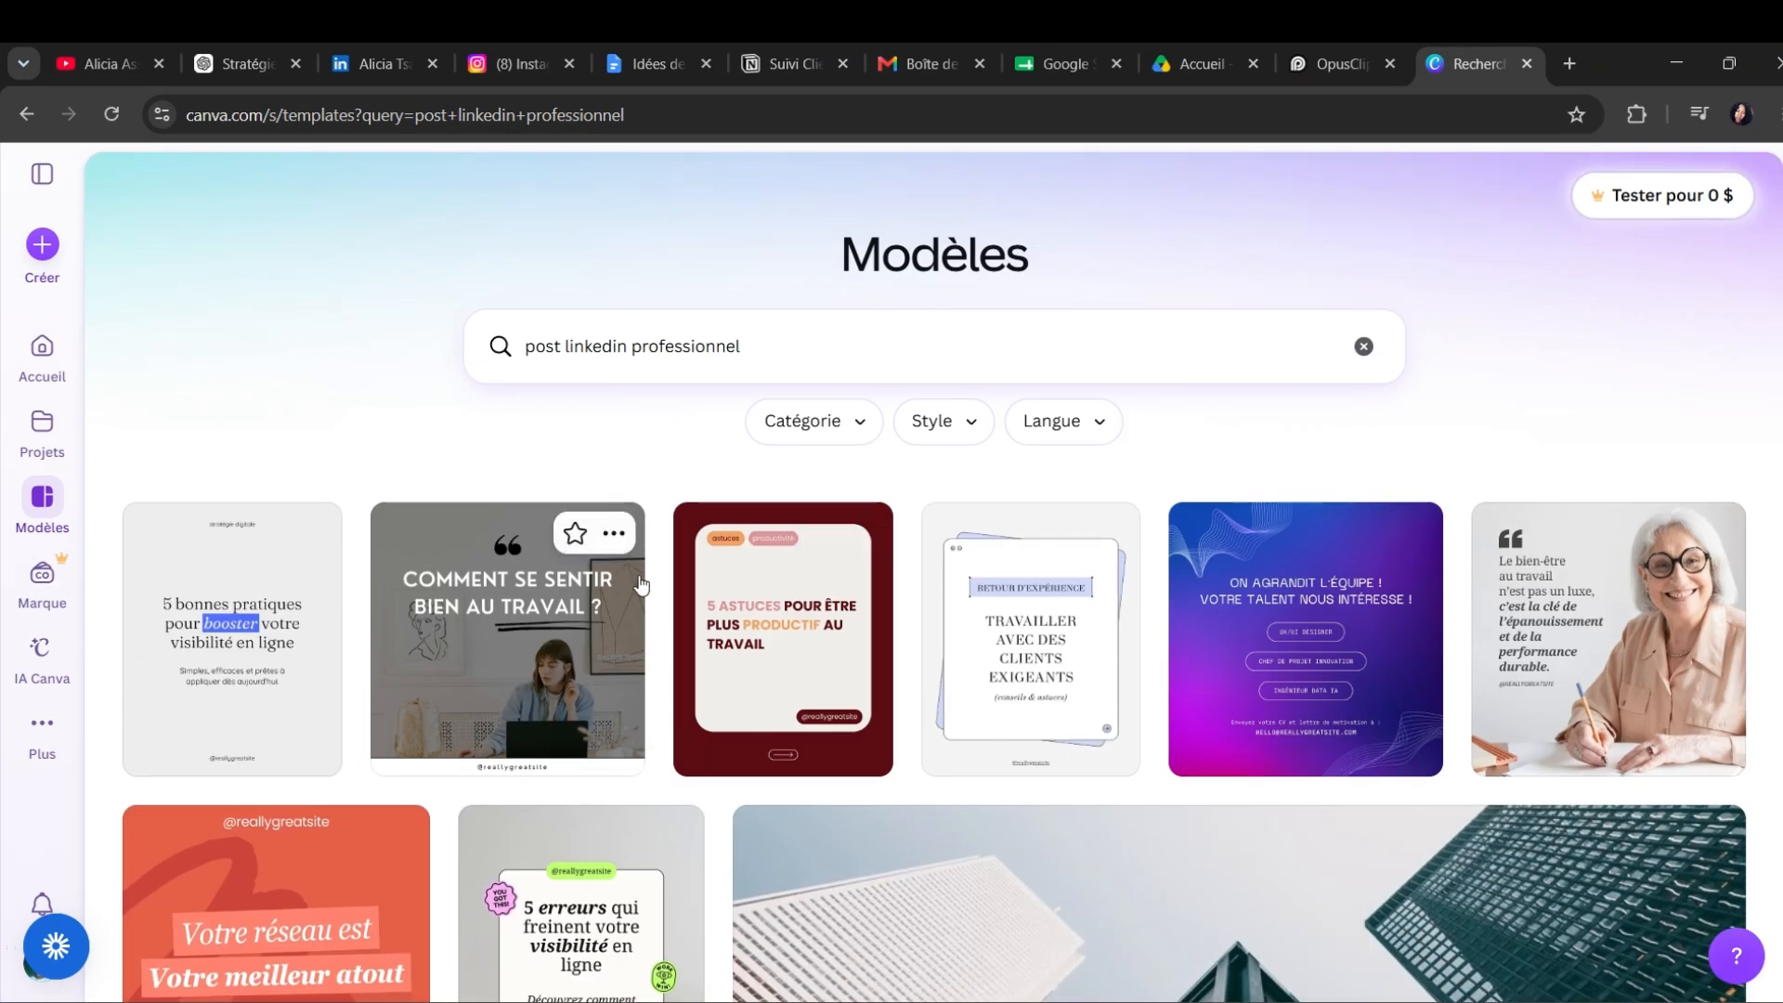
{"action": "scroll", "coordinate": [641, 594], "scroll_direction": "down", "scroll_amount": 2}
{"action": "scroll", "coordinate": [1356, 529], "scroll_direction": "down", "scroll_amount": 5}
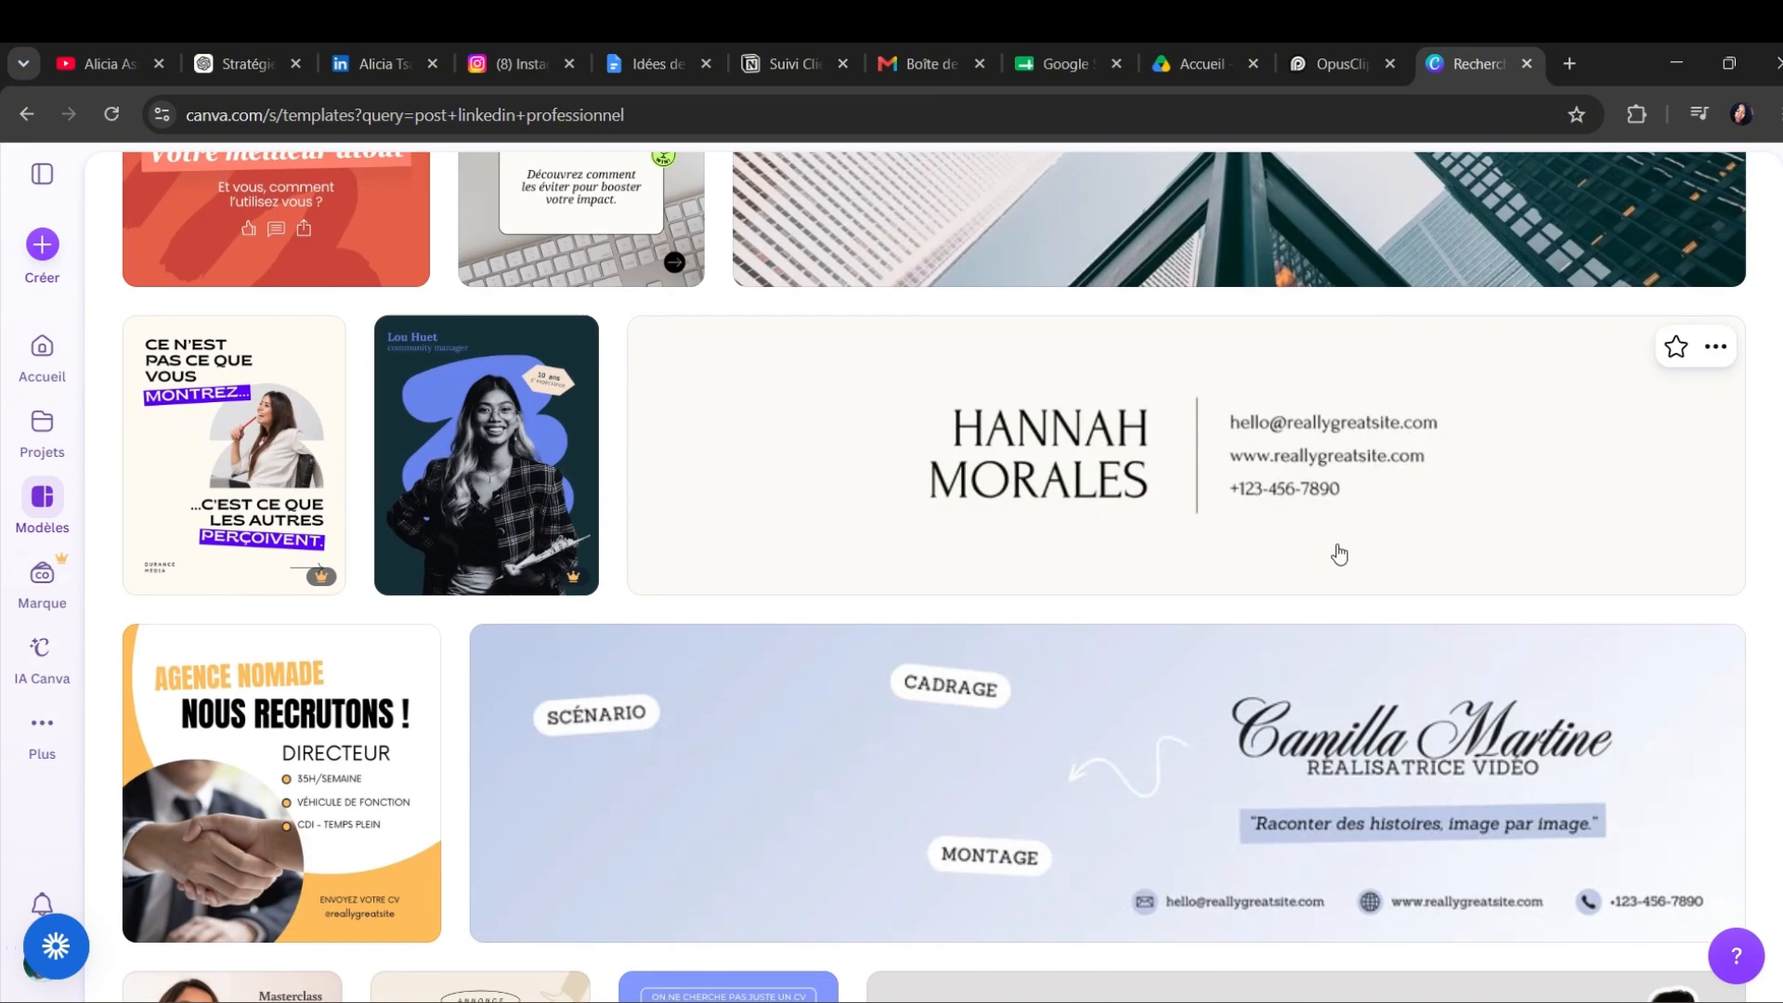
{"action": "scroll", "coordinate": [1003, 509], "scroll_direction": "down", "scroll_amount": 5}
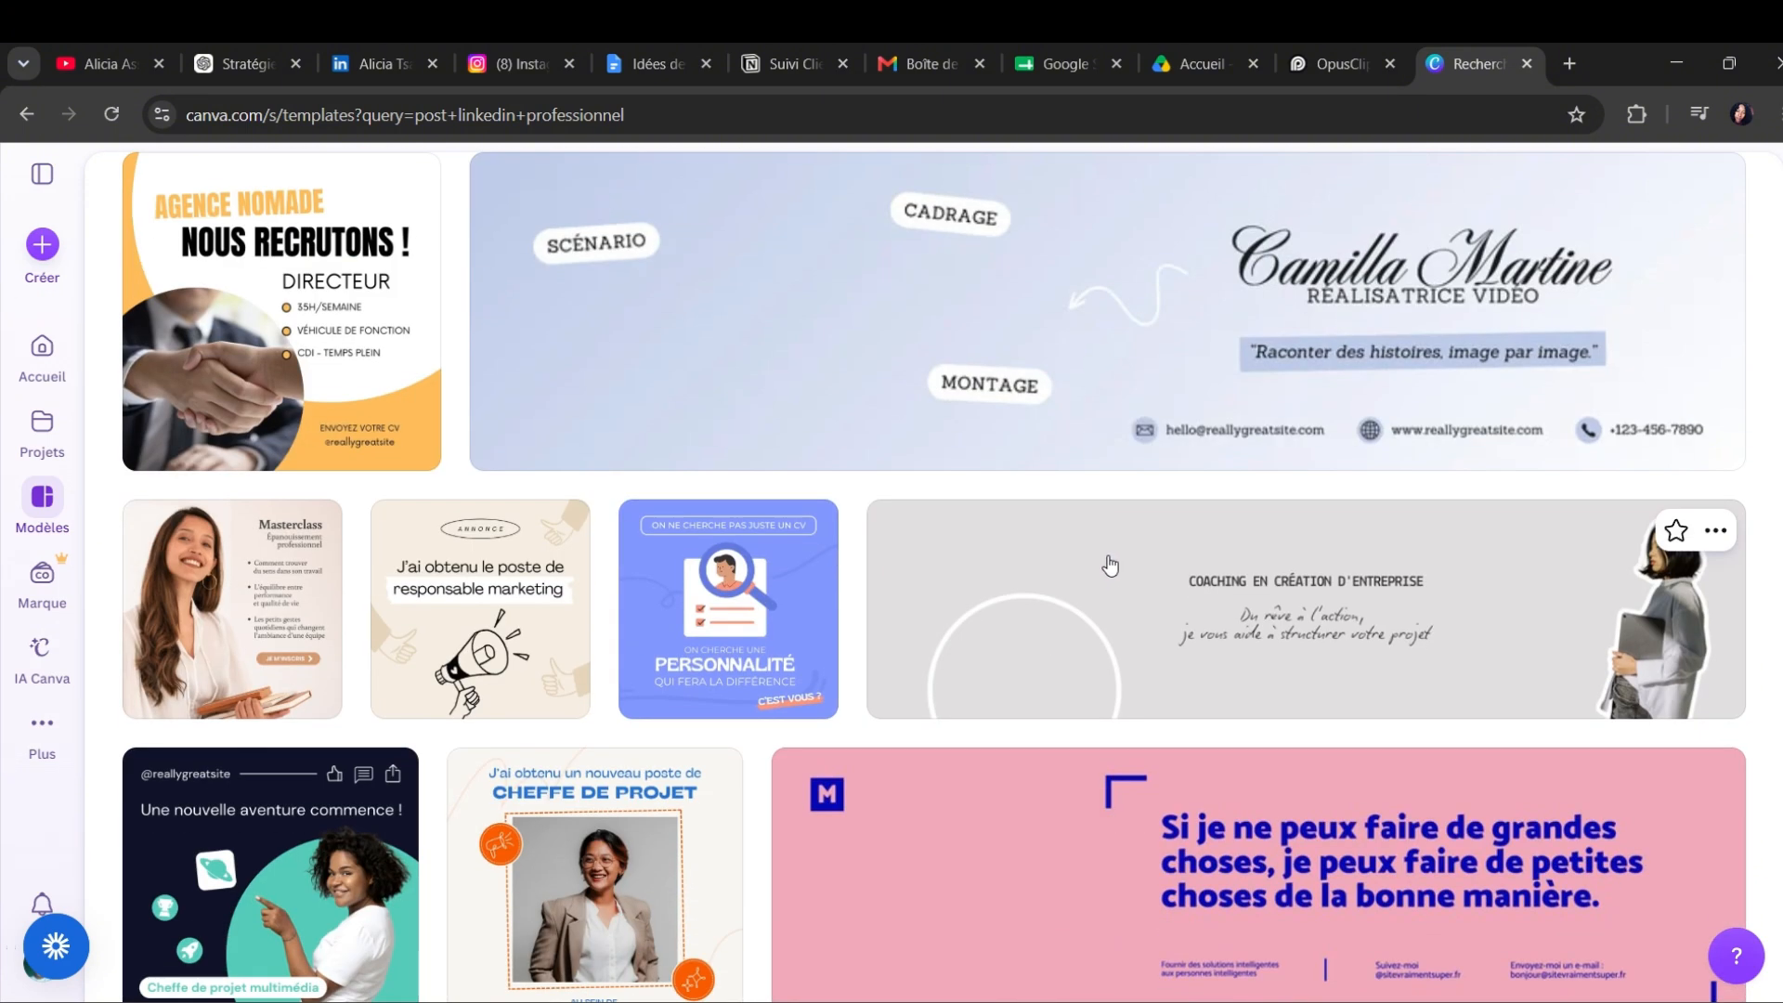
{"action": "scroll", "coordinate": [1068, 561], "scroll_direction": "down", "scroll_amount": 2}
{"action": "scroll", "coordinate": [966, 506], "scroll_direction": "up", "scroll_amount": 6}
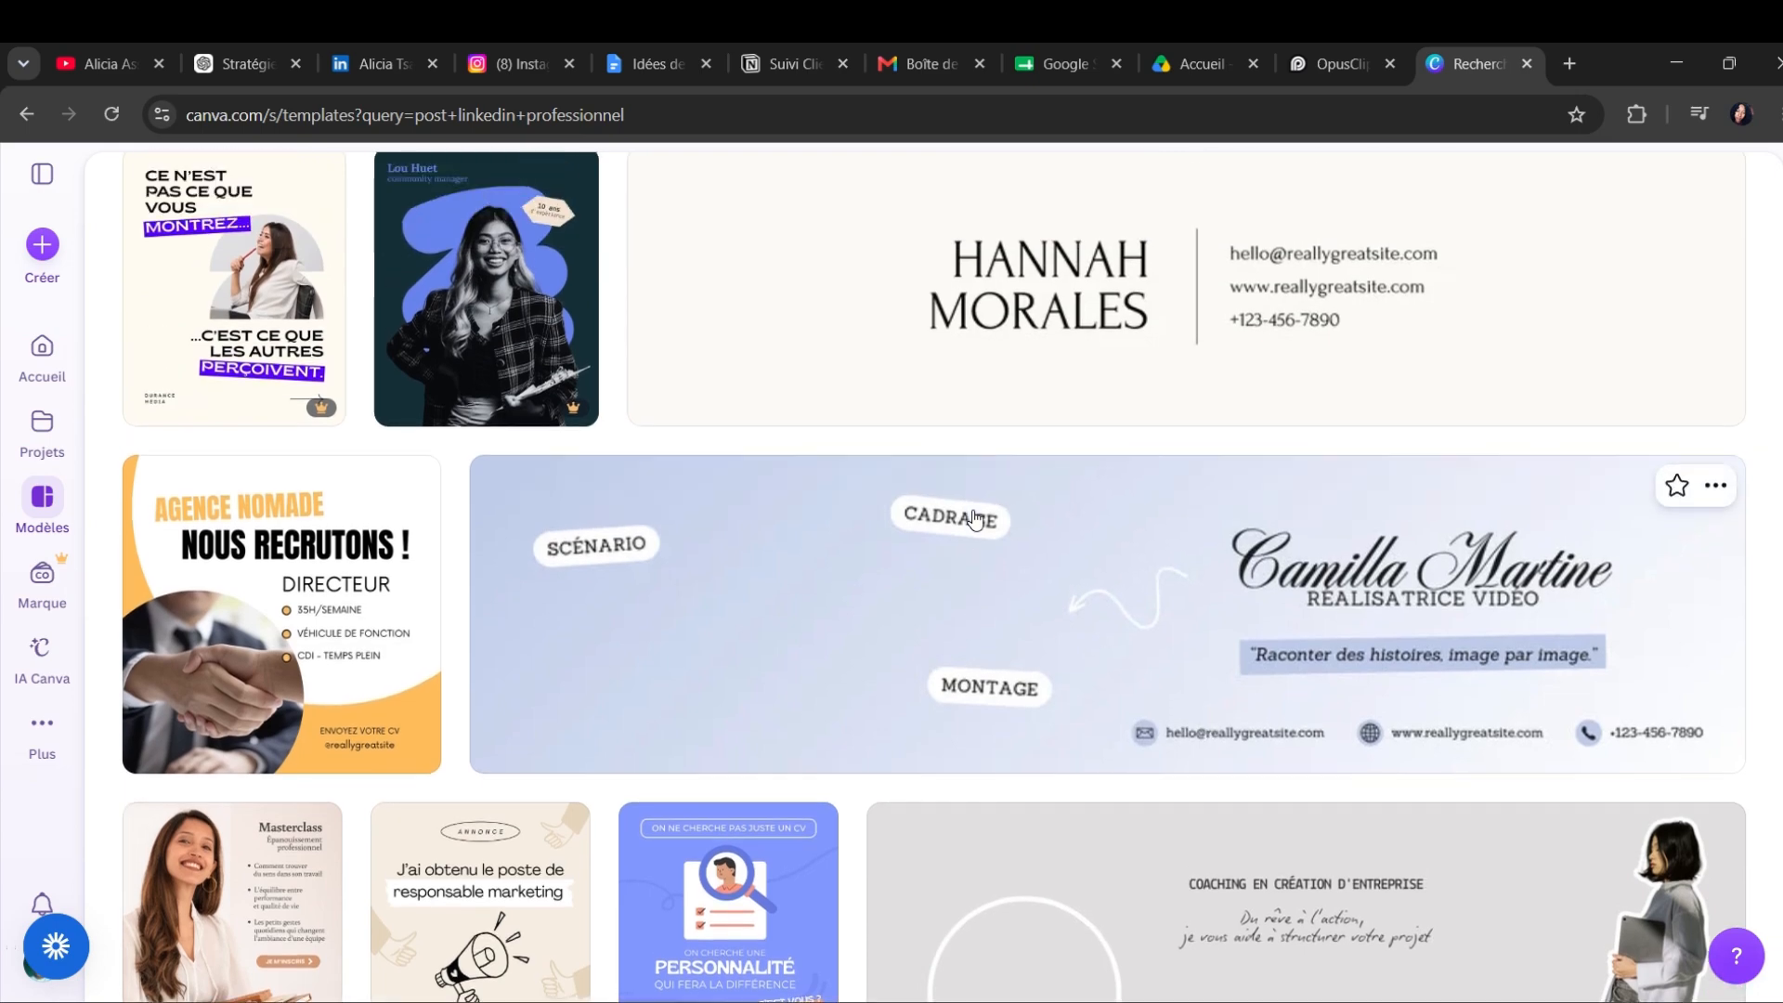
{"action": "scroll", "coordinate": [980, 534], "scroll_direction": "up", "scroll_amount": 9}
{"action": "scroll", "coordinate": [990, 548], "scroll_direction": "down", "scroll_amount": 5}
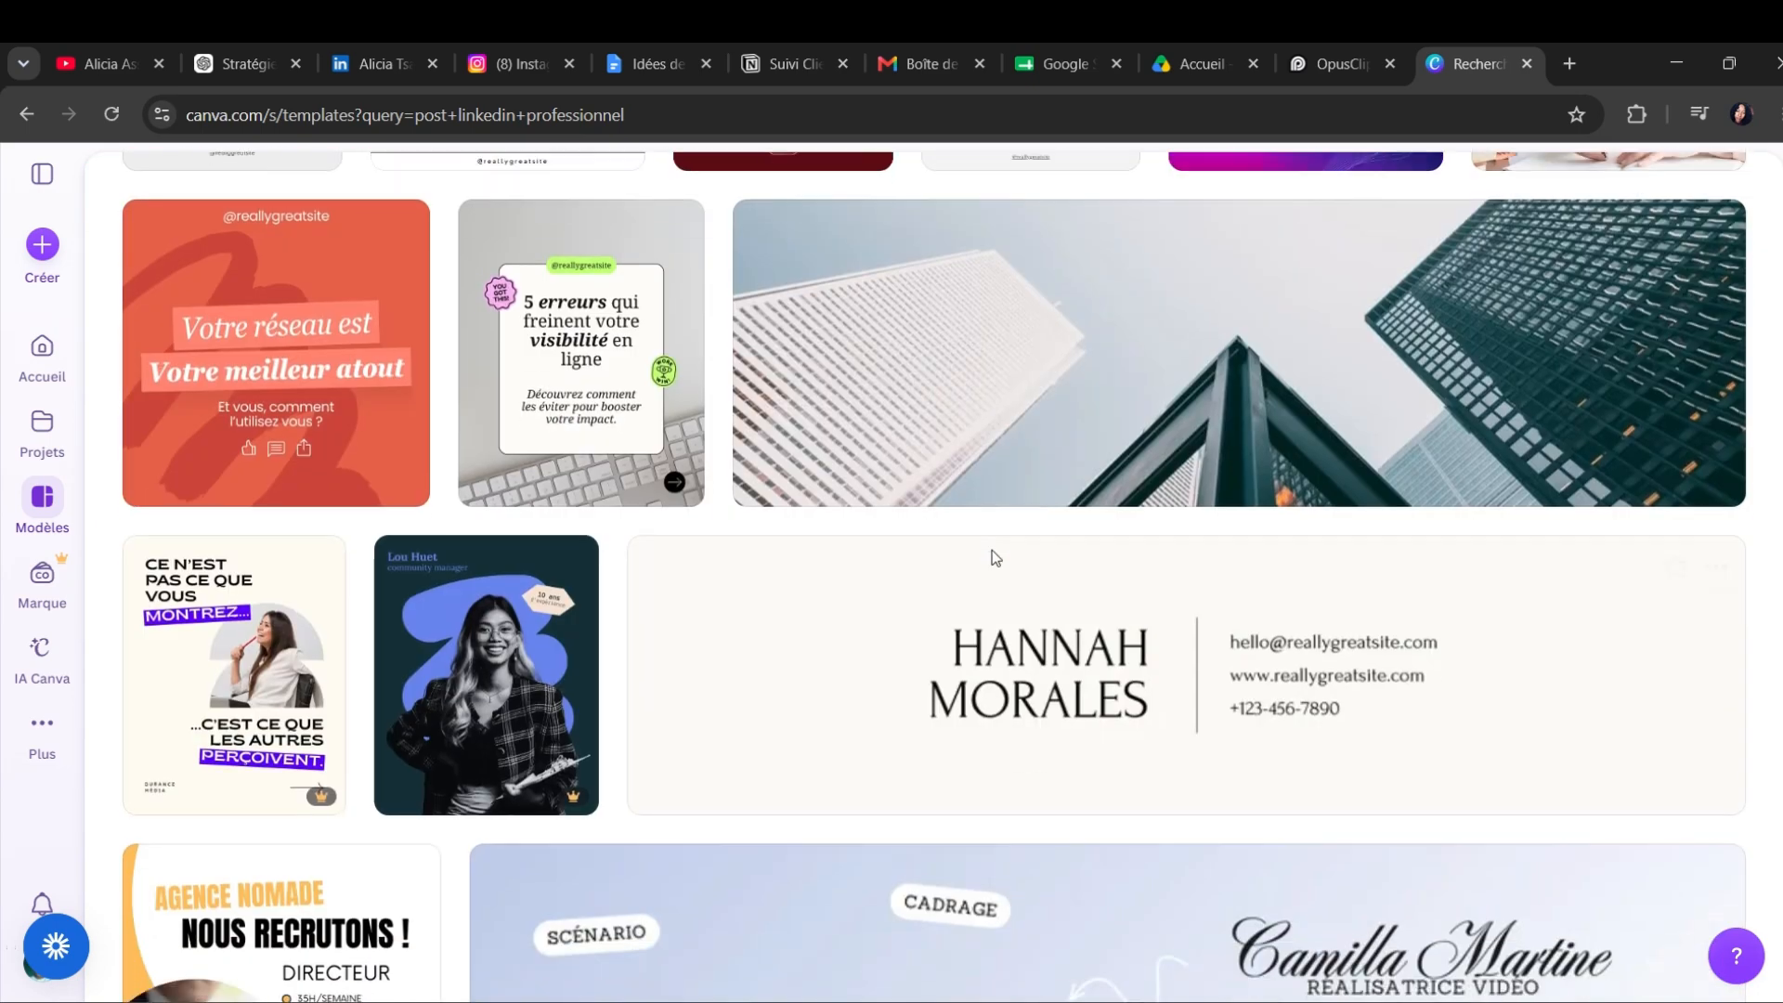
{"action": "scroll", "coordinate": [992, 550], "scroll_direction": "down", "scroll_amount": 15}
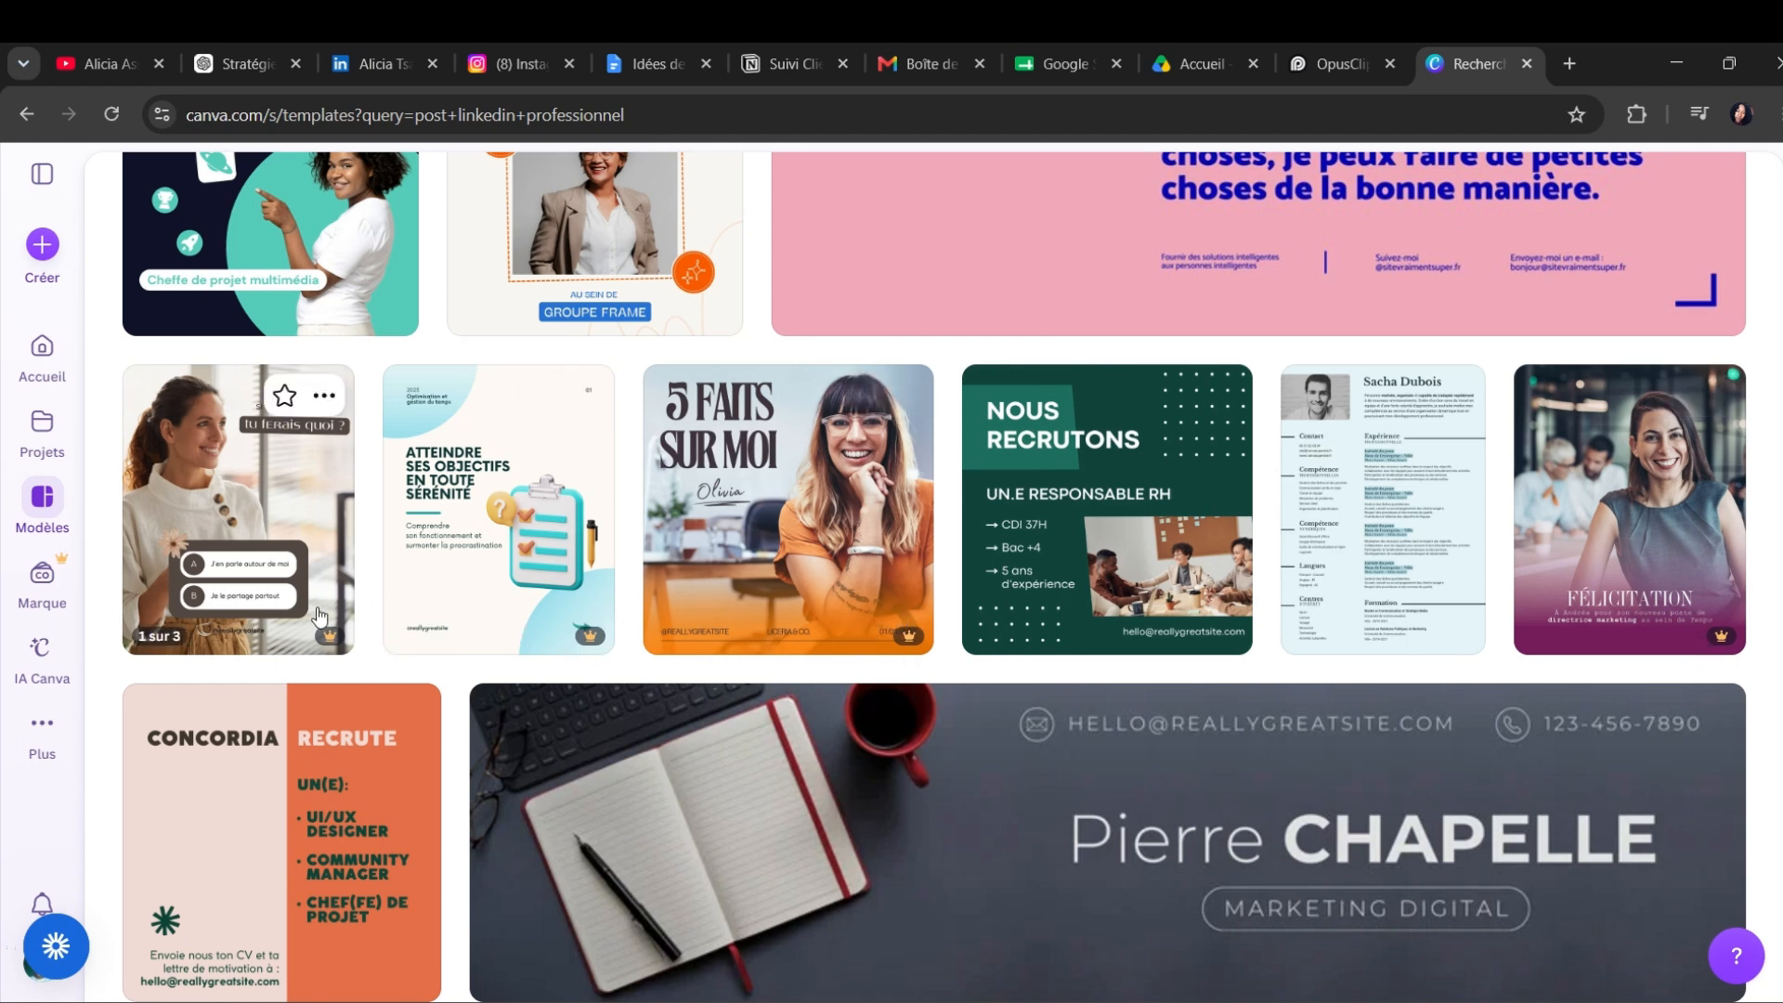
{"action": "scroll", "coordinate": [316, 658], "scroll_direction": "down", "scroll_amount": 9}
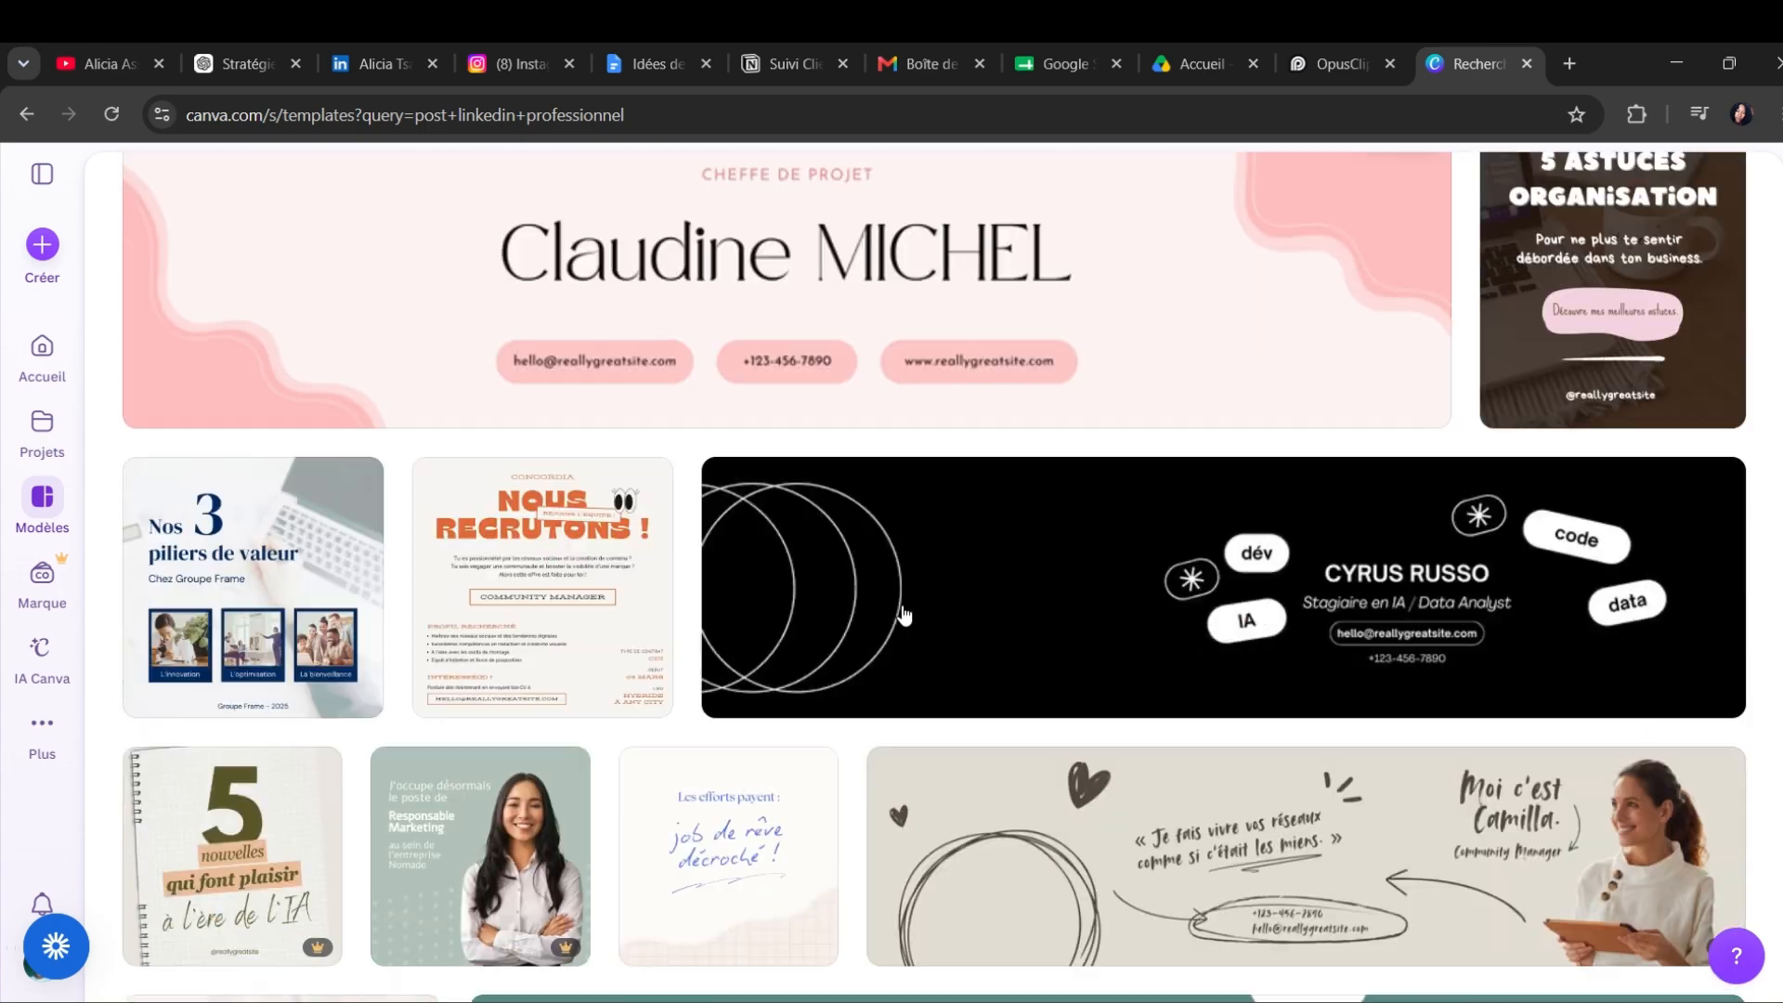
- Return to the first rows of professional LinkedIn results and review the carousel, quote, recruitment and banner designs
{"action": "scroll", "coordinate": [728, 648], "scroll_direction": "down", "scroll_amount": 3}
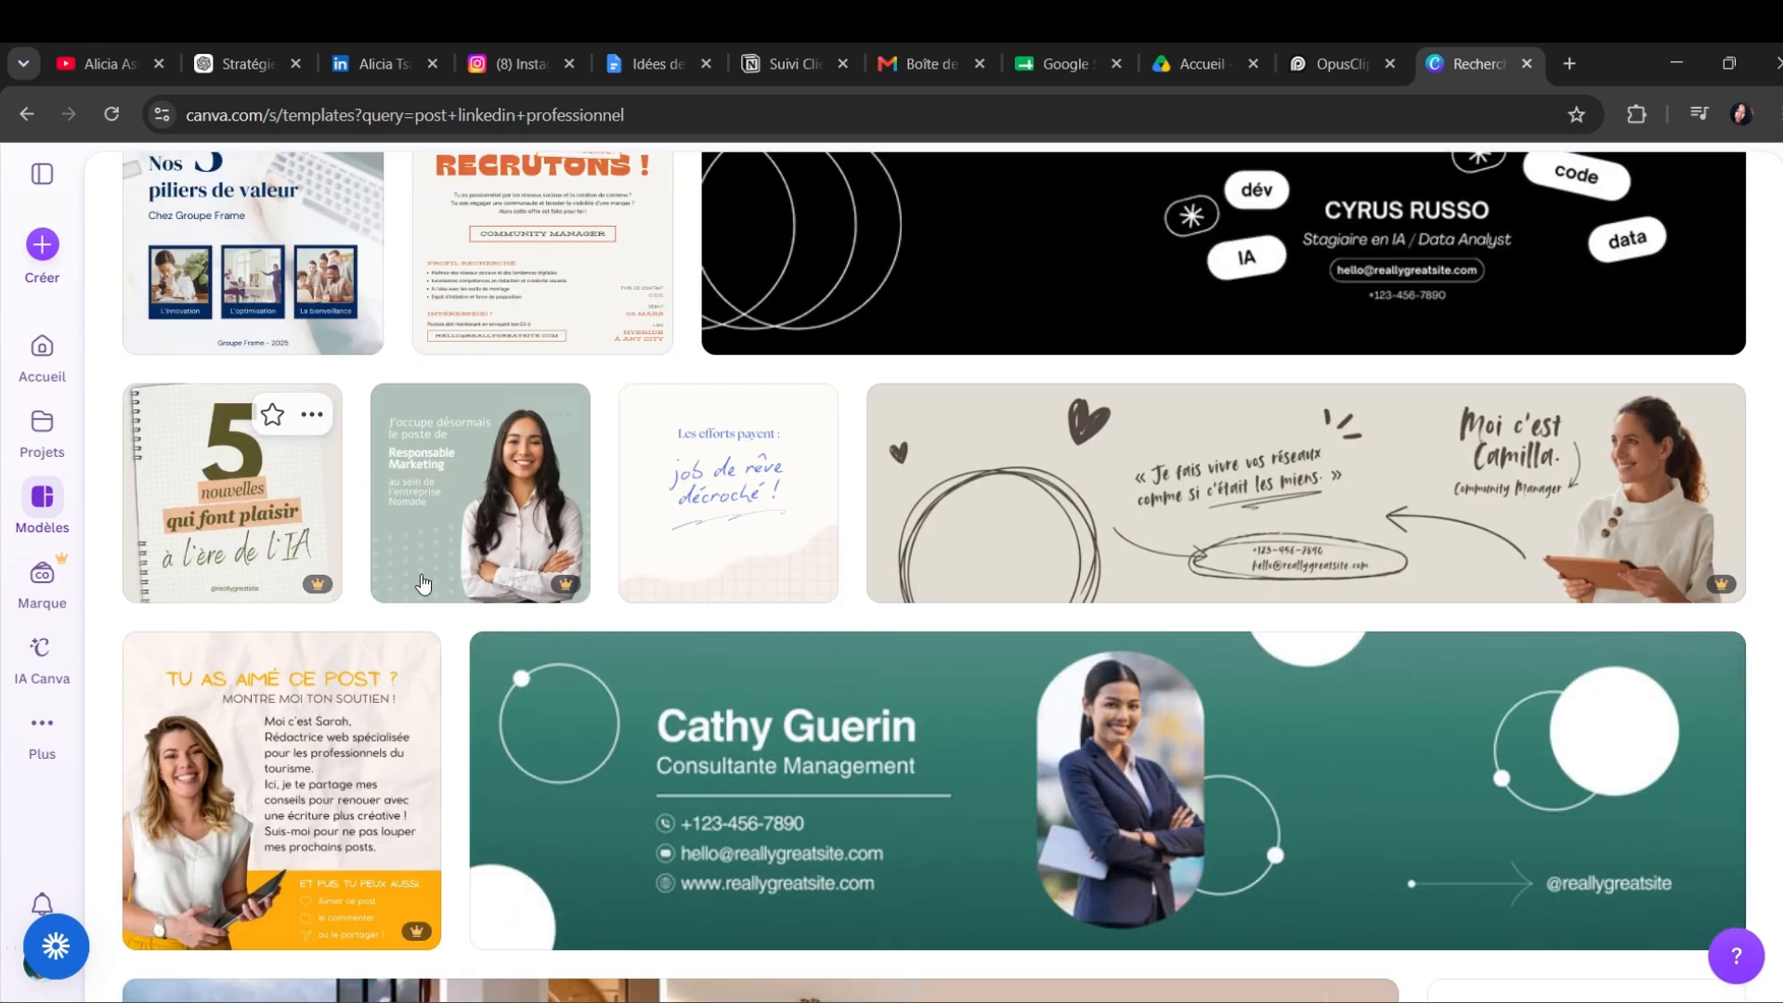
{"action": "scroll", "coordinate": [757, 555], "scroll_direction": "up", "scroll_amount": 2}
{"action": "scroll", "coordinate": [757, 555], "scroll_direction": "up", "scroll_amount": 15}
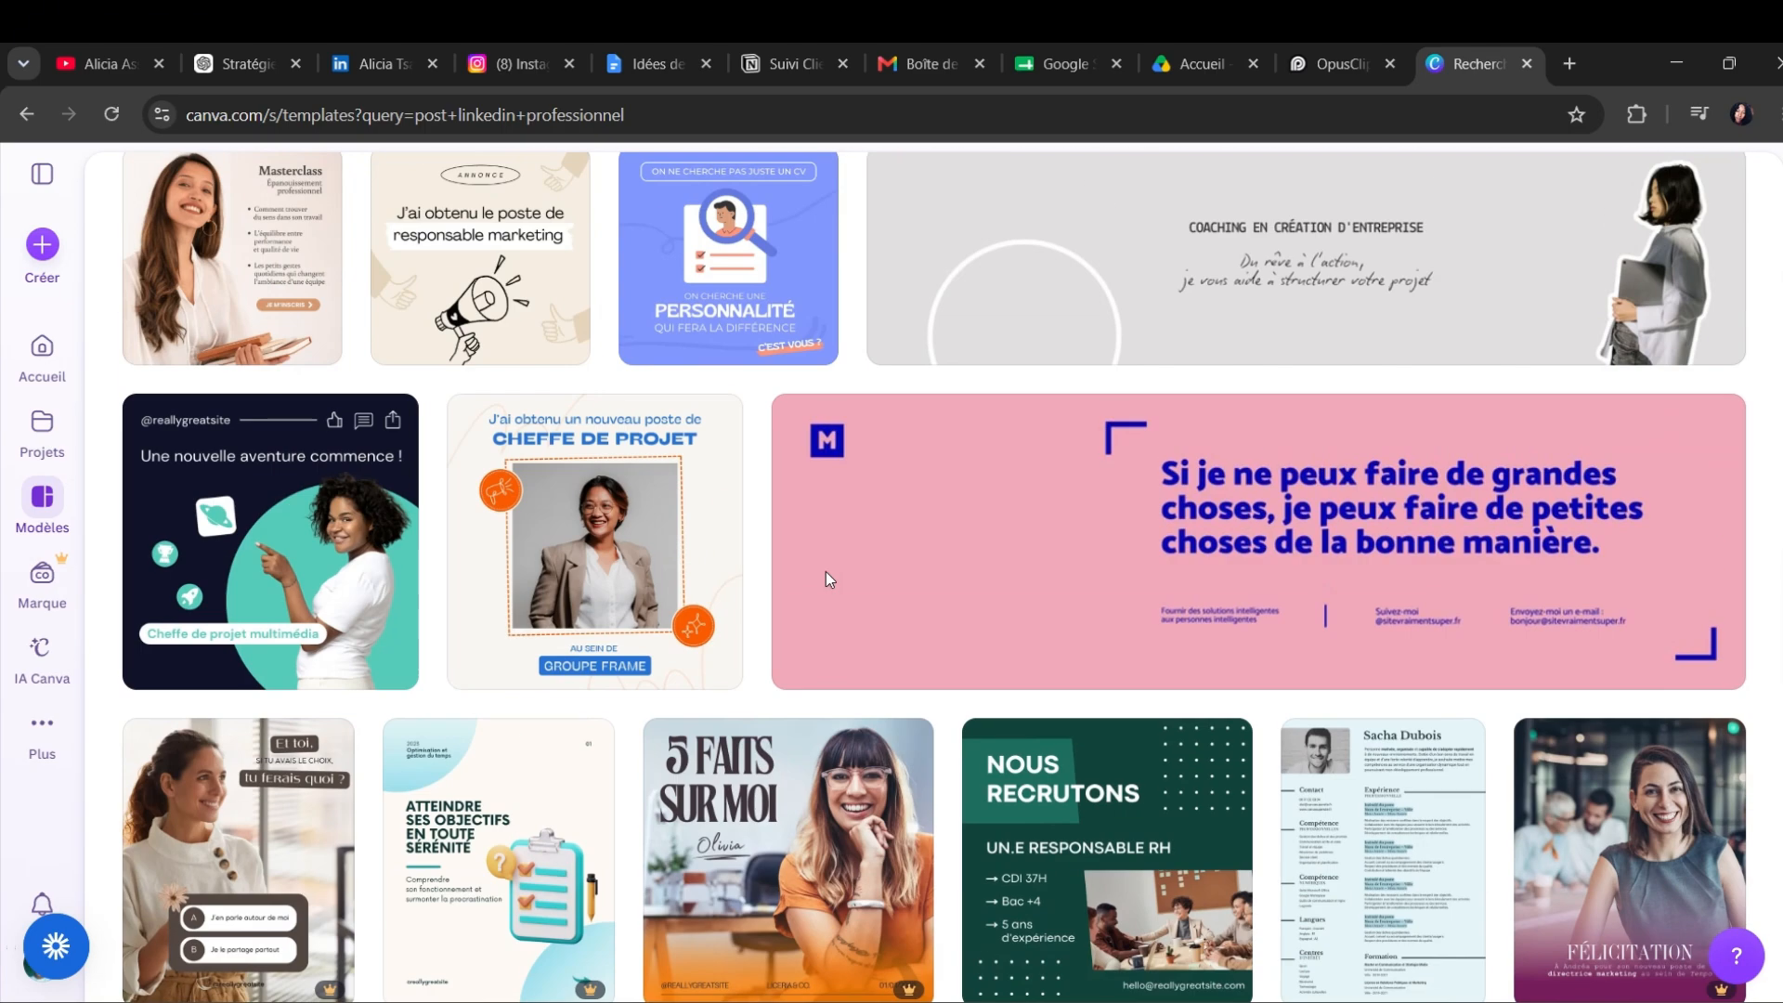
{"action": "scroll", "coordinate": [827, 571], "scroll_direction": "up", "scroll_amount": 10}
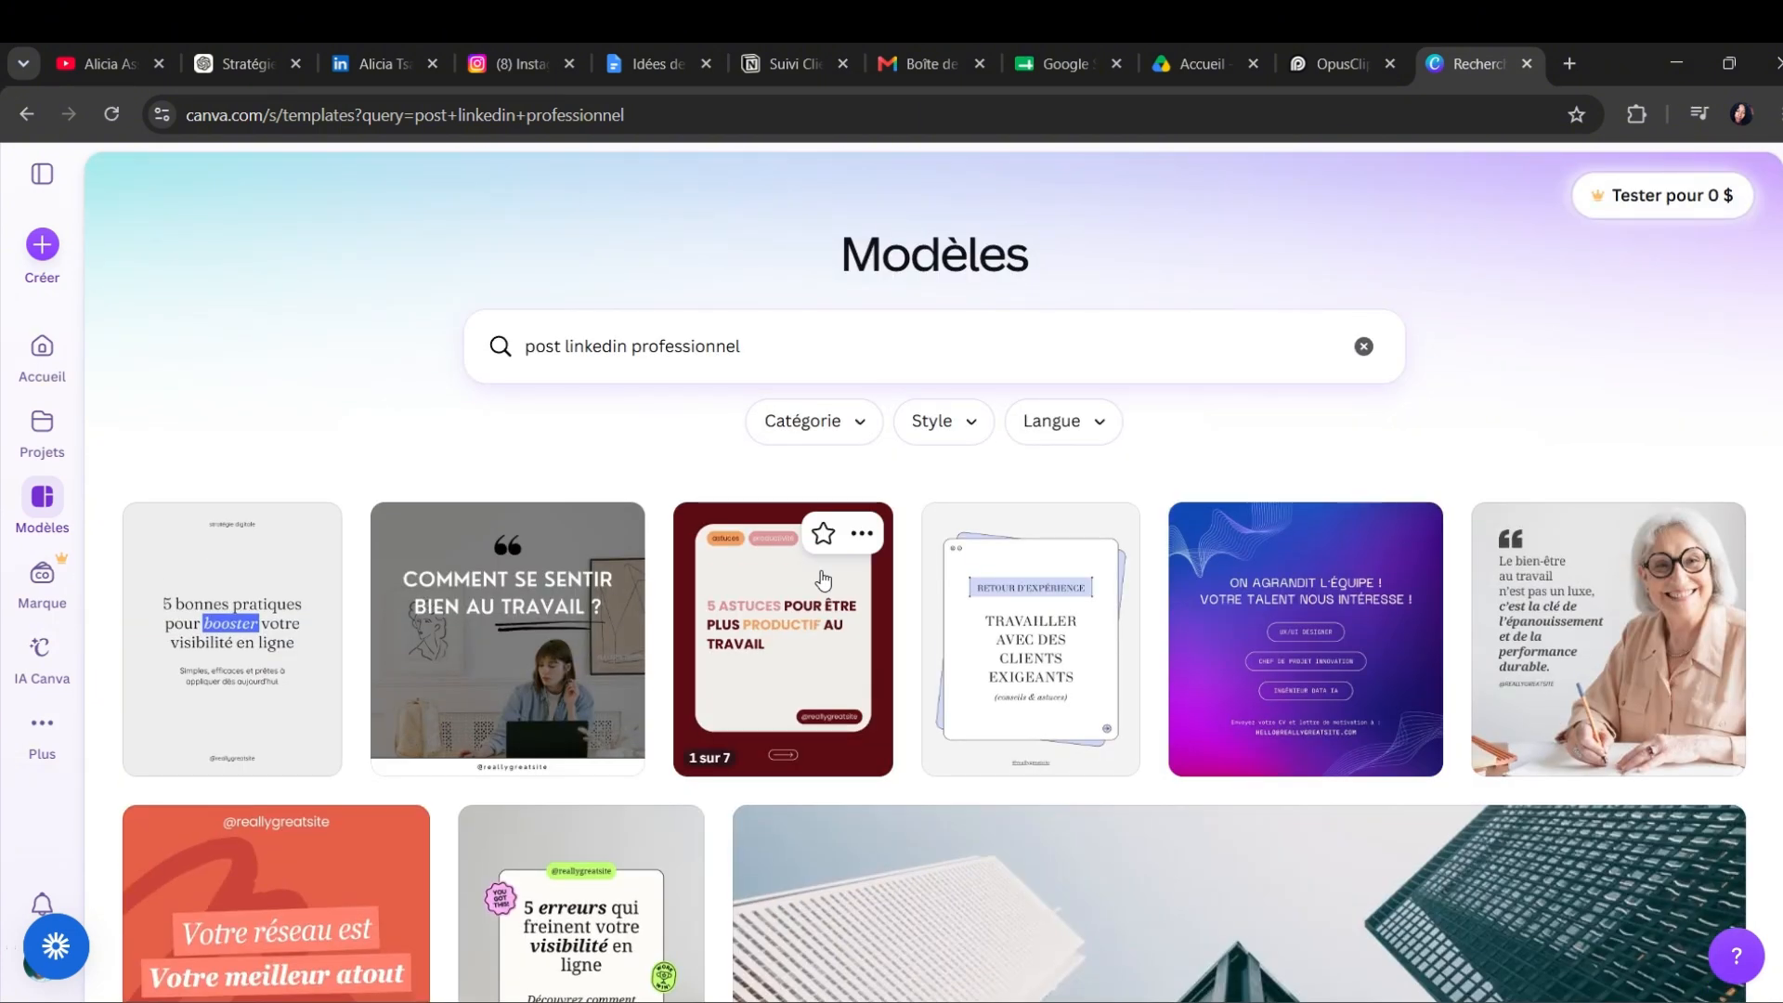
{"action": "scroll", "coordinate": [822, 581], "scroll_direction": "down", "scroll_amount": 1}
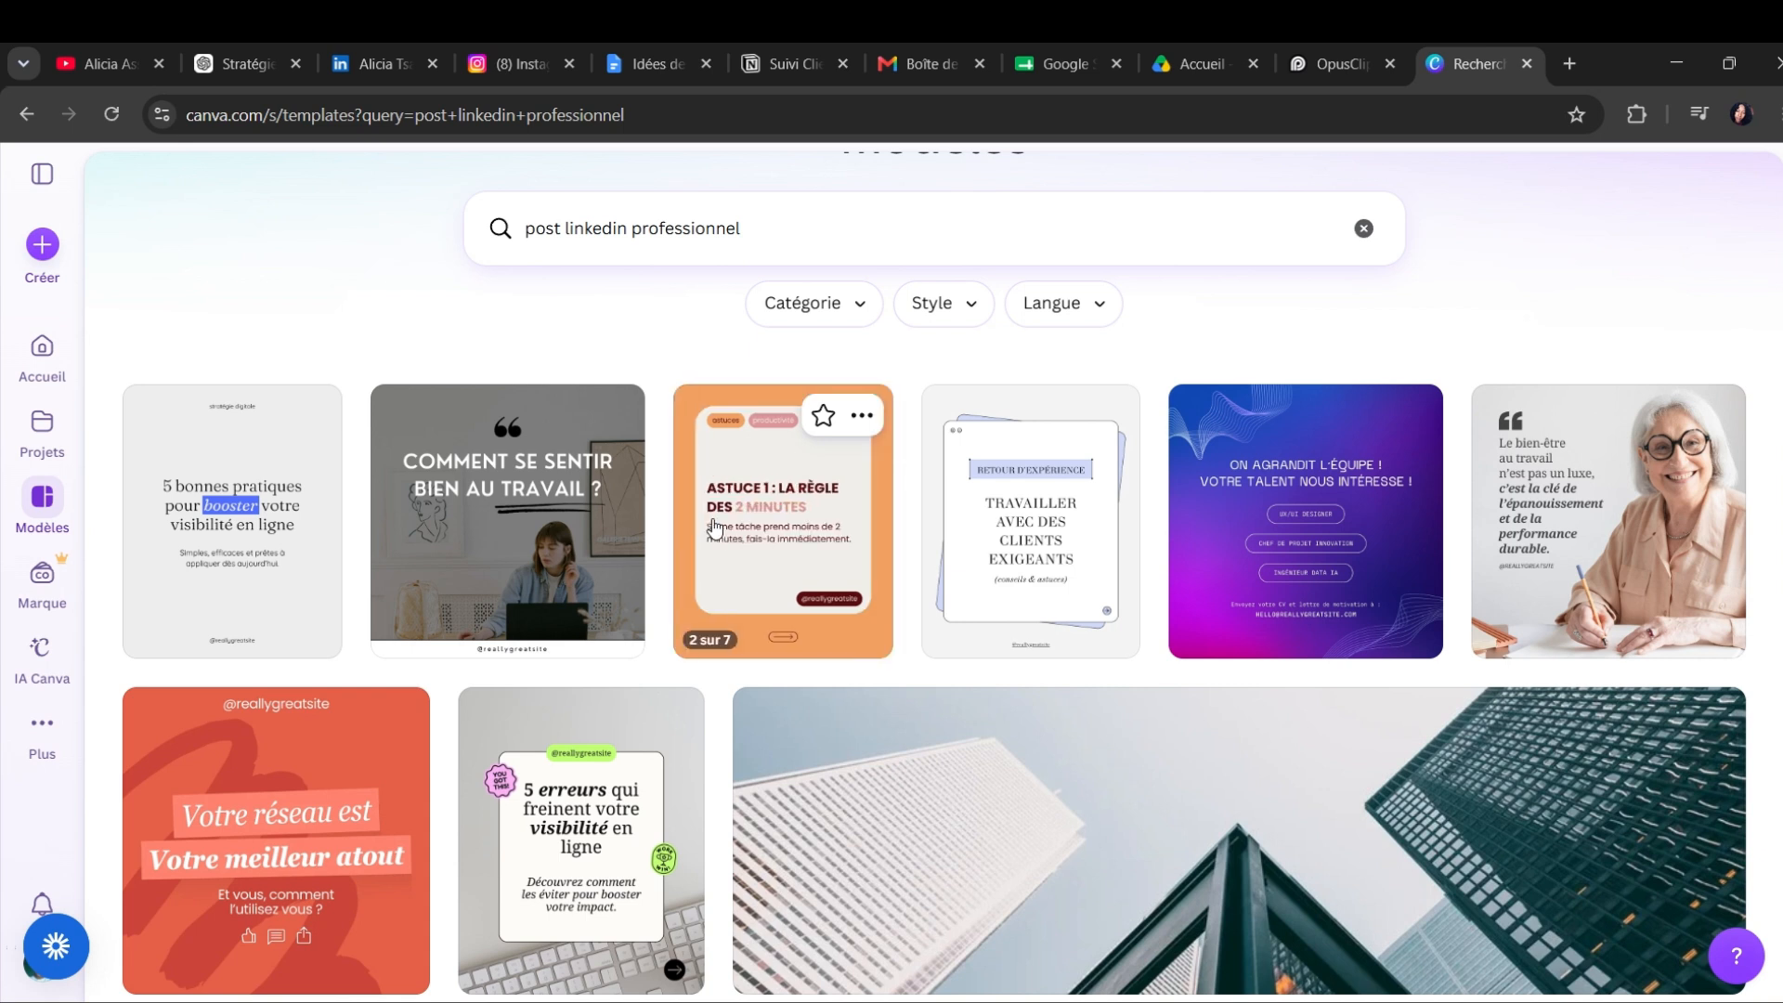
{"action": "scroll", "coordinate": [701, 542], "scroll_direction": "down", "scroll_amount": 3}
{"action": "scroll", "coordinate": [650, 548], "scroll_direction": "up", "scroll_amount": 3}
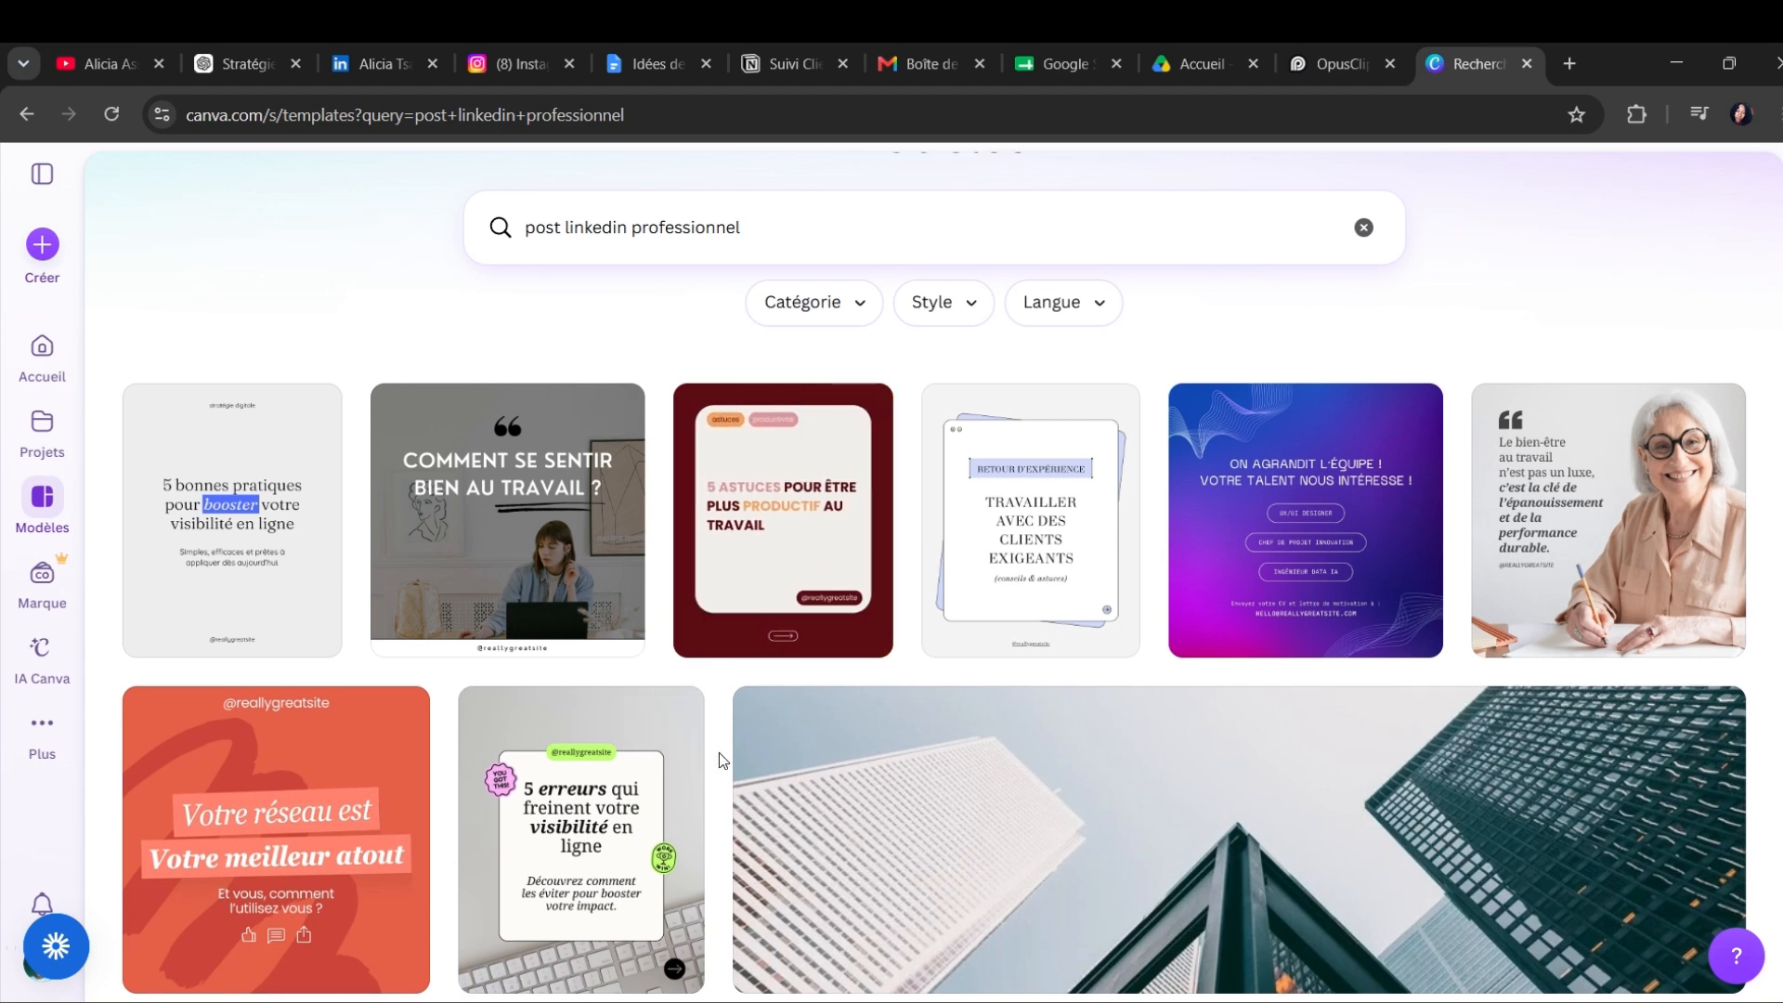
{"action": "scroll", "coordinate": [719, 752], "scroll_direction": "down", "scroll_amount": 1}
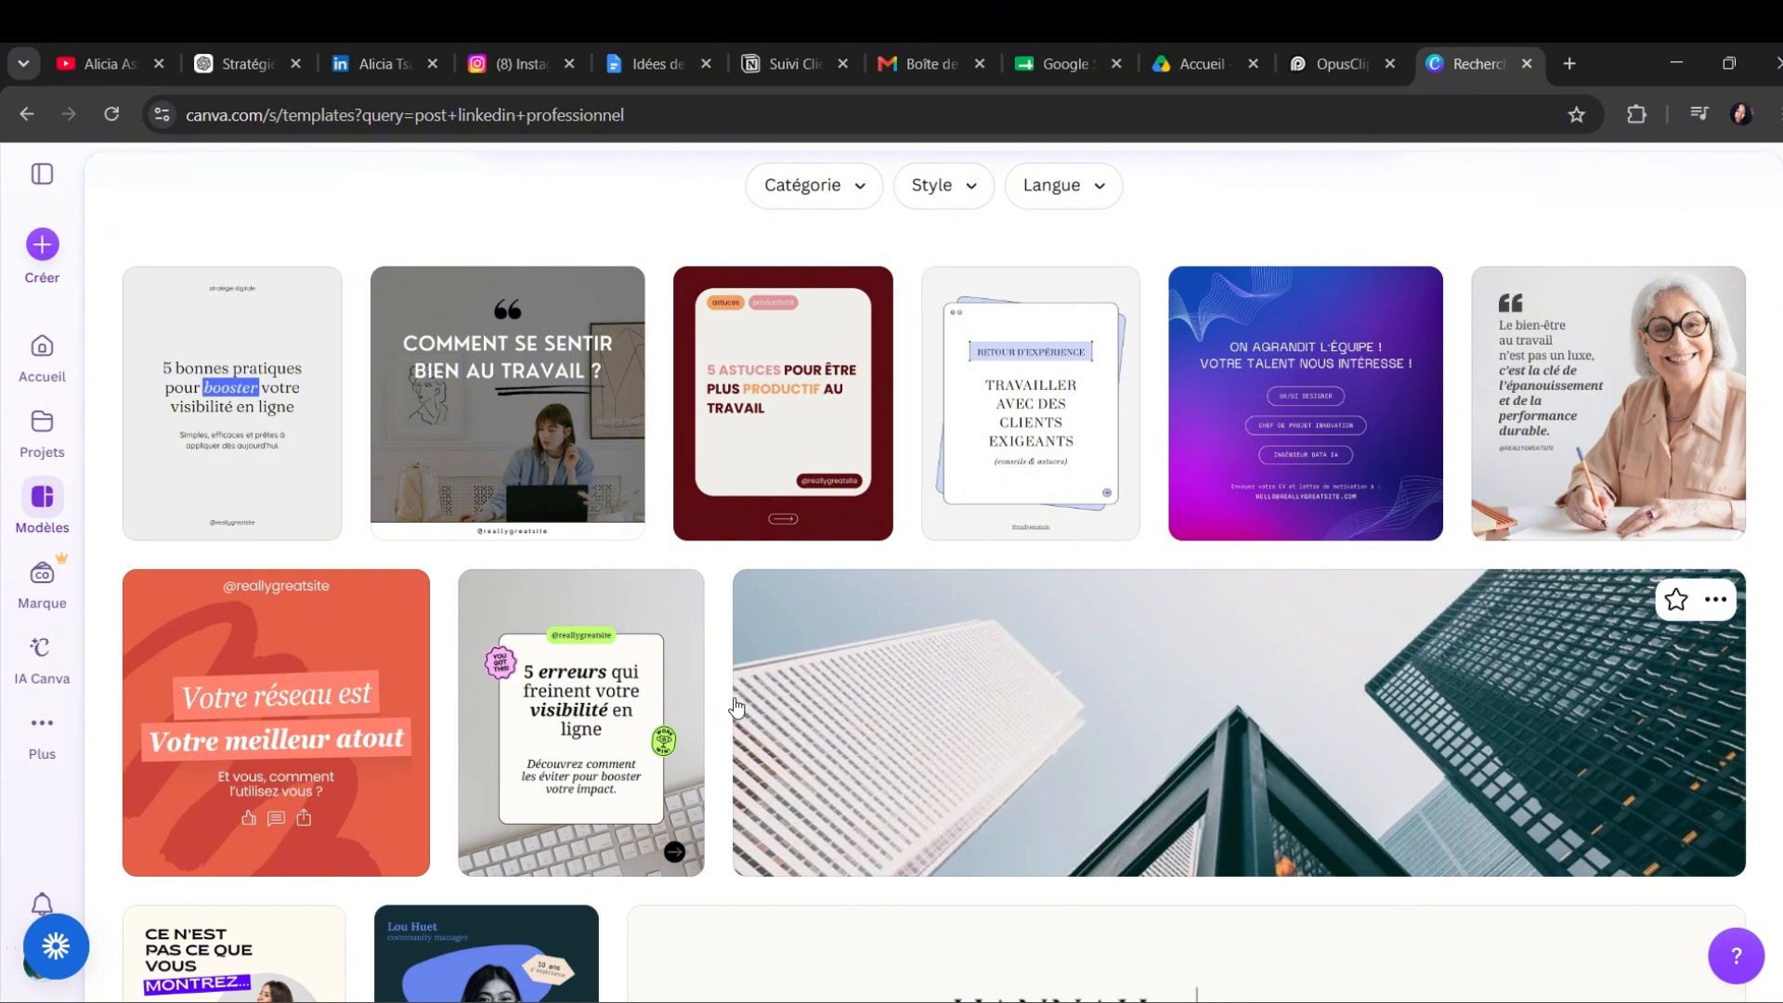
{"action": "scroll", "coordinate": [737, 708], "scroll_direction": "down", "scroll_amount": 2}
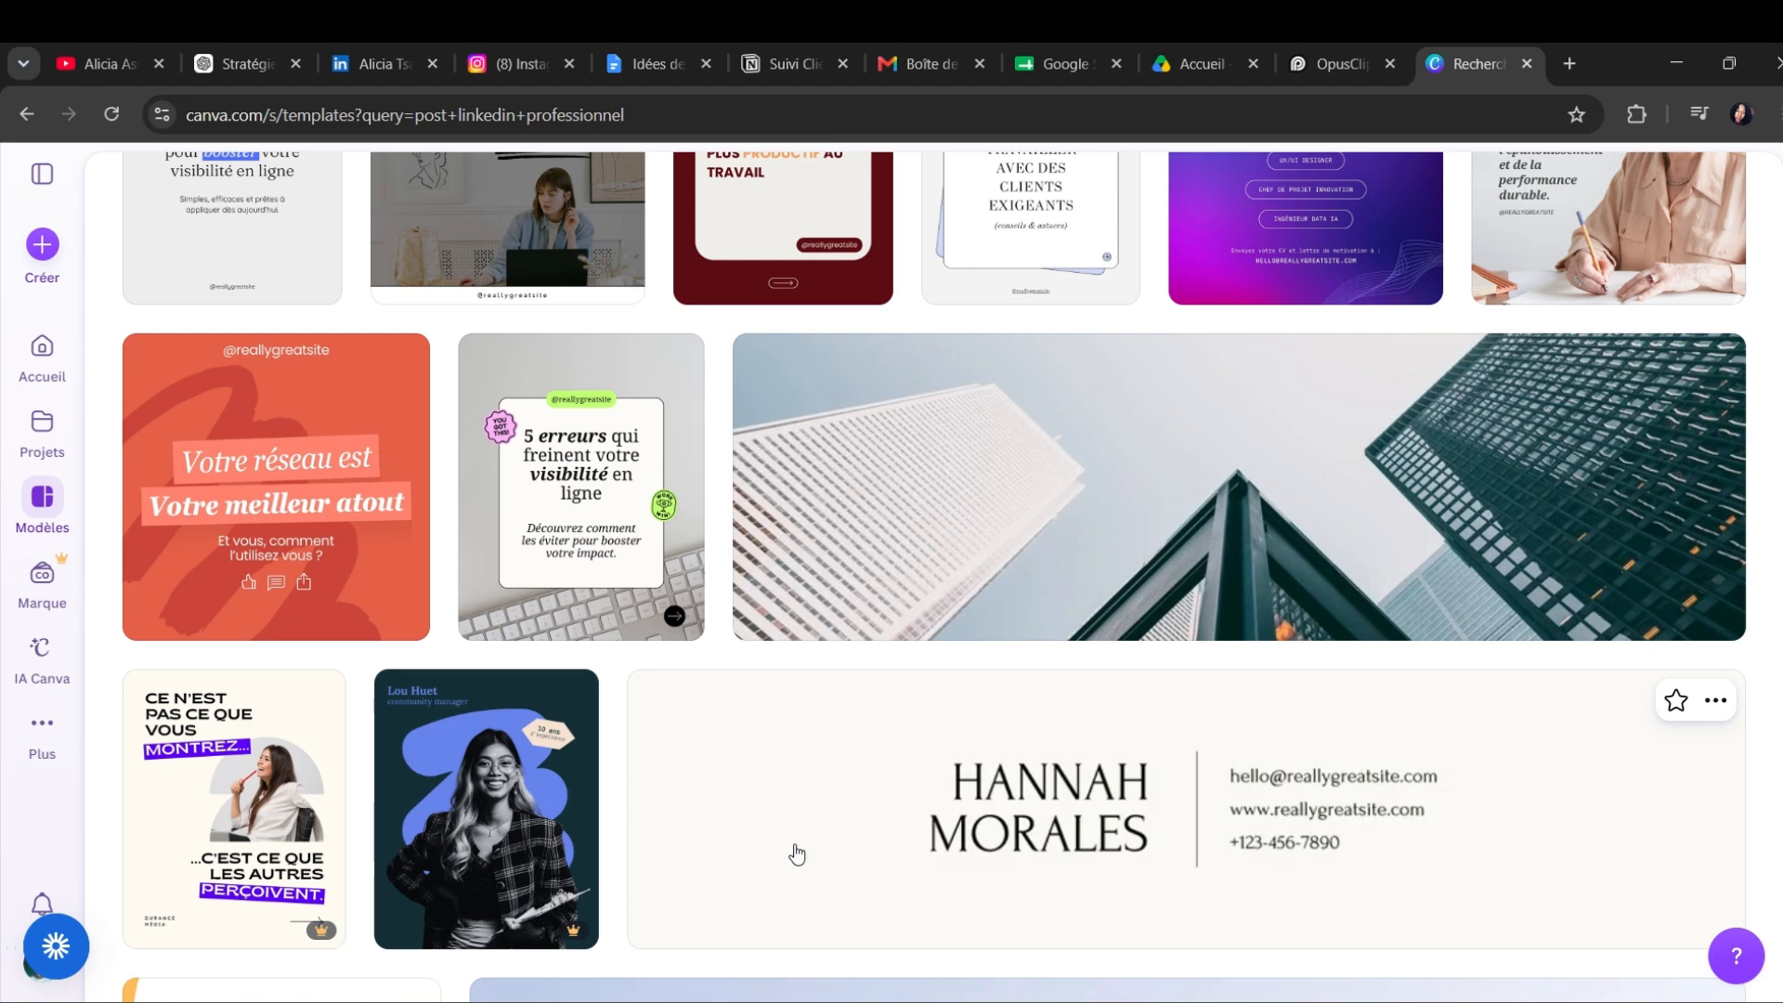
{"action": "scroll", "coordinate": [797, 855], "scroll_direction": "down", "scroll_amount": 3}
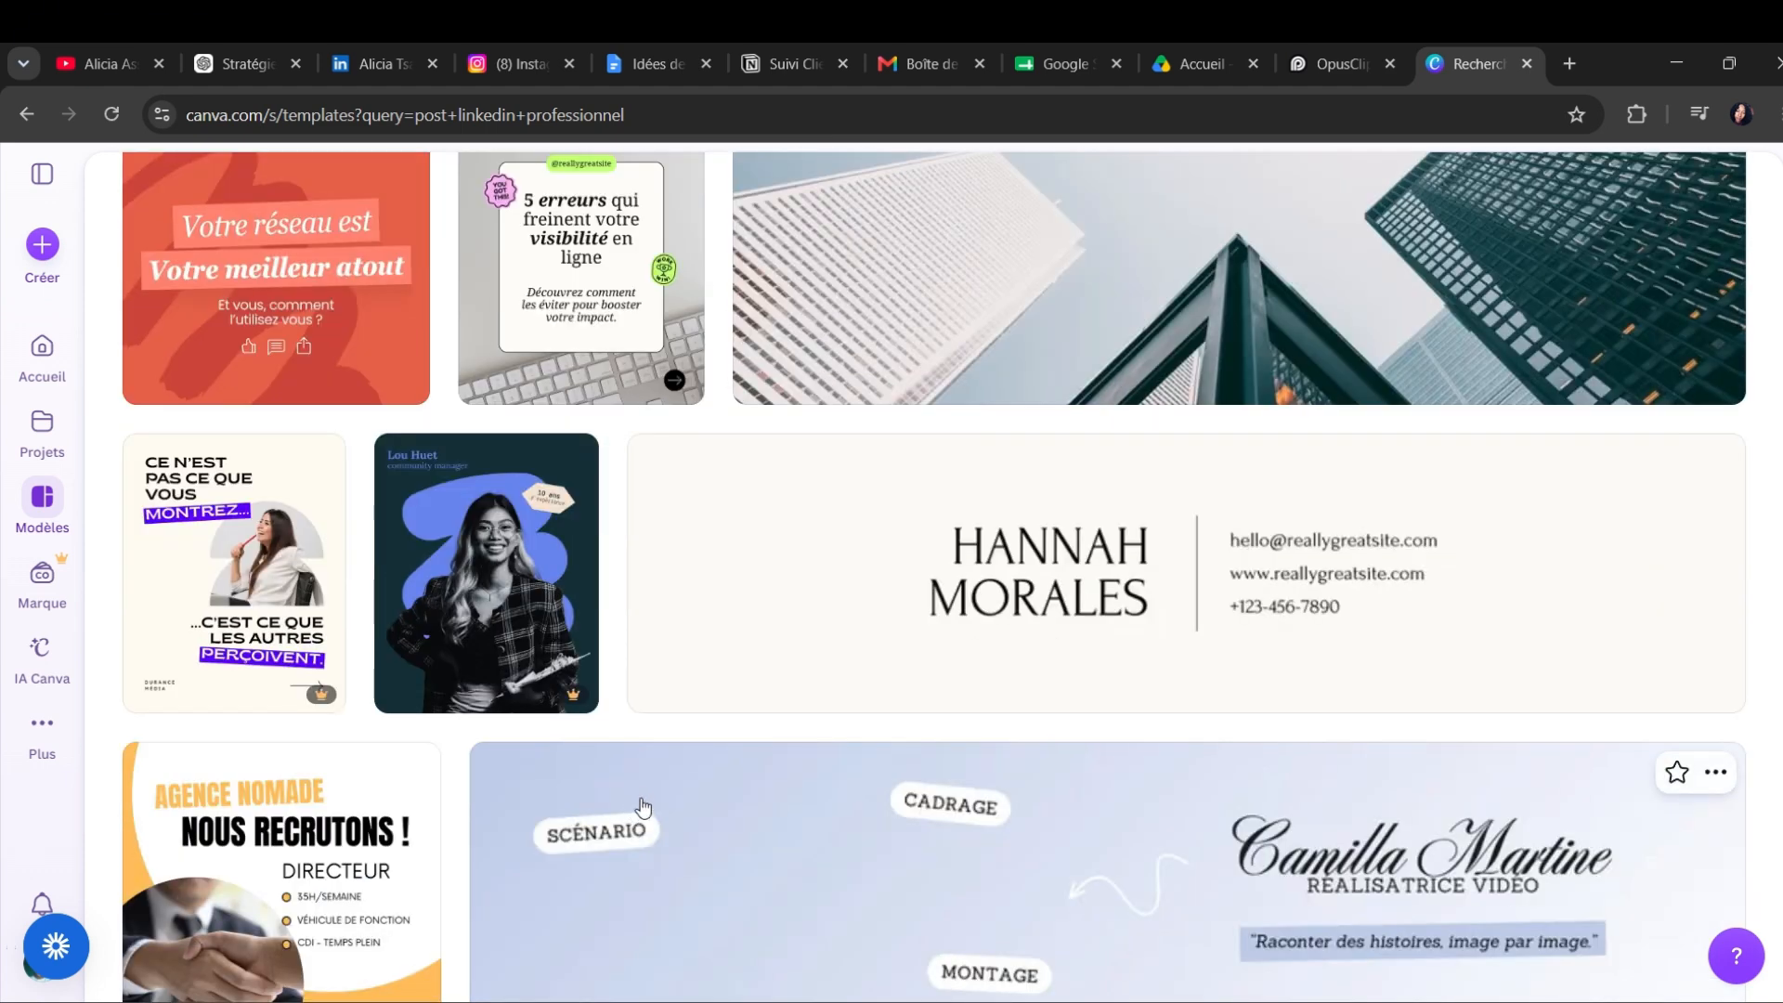
{"action": "scroll", "coordinate": [644, 807], "scroll_direction": "up", "scroll_amount": 7}
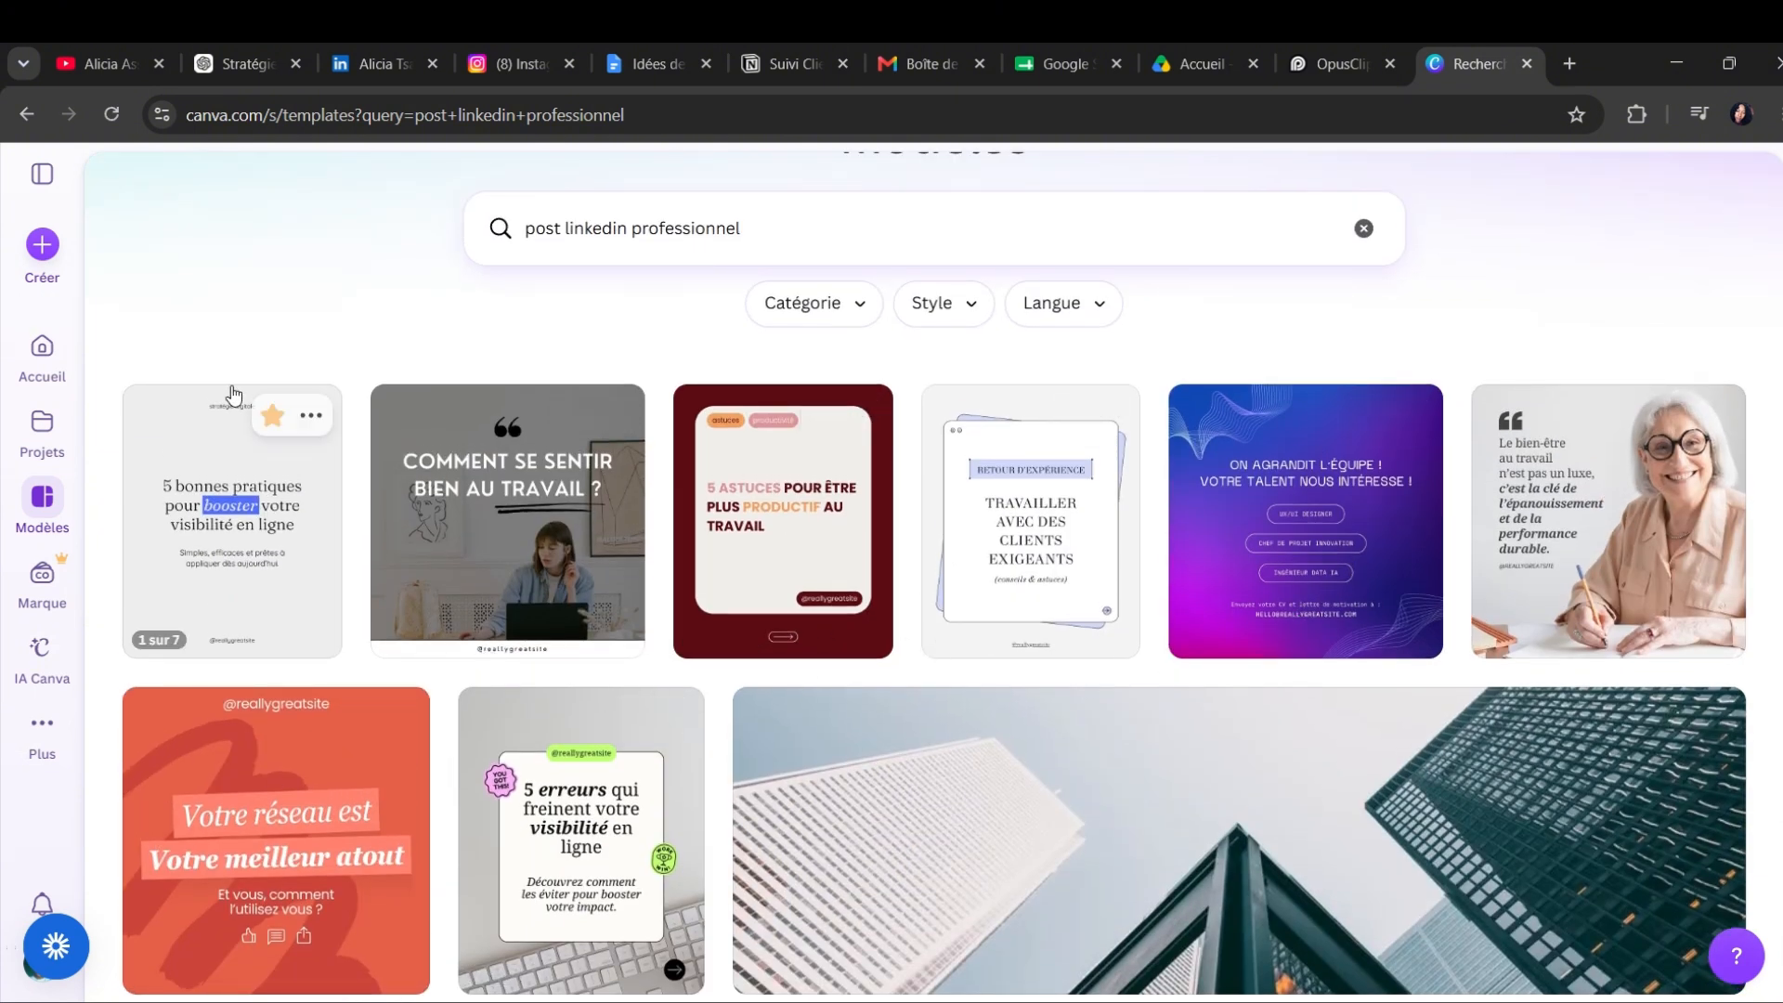
- Start a customizable design from the "Carrousel LinkedIn Conseils Visibilité Moderne Professionnel Neutre" template
{"action": "left_click", "coordinate": [249, 506]}
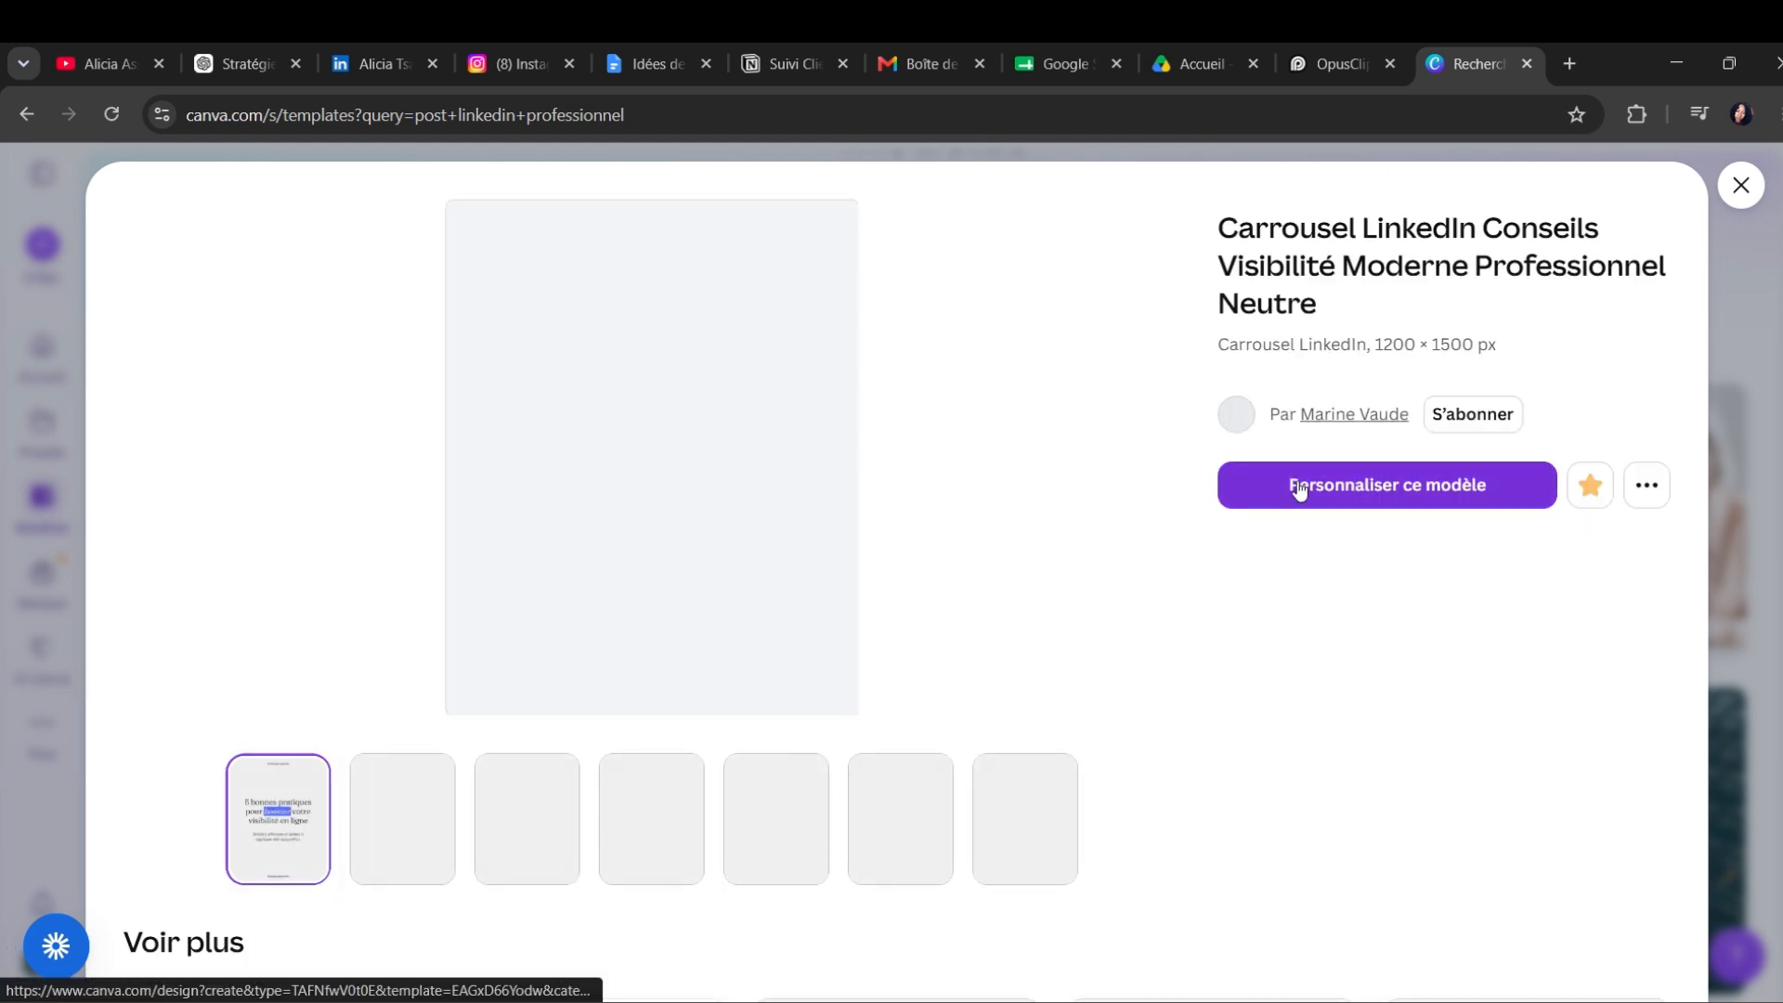
{"action": "left_click", "coordinate": [1316, 492]}
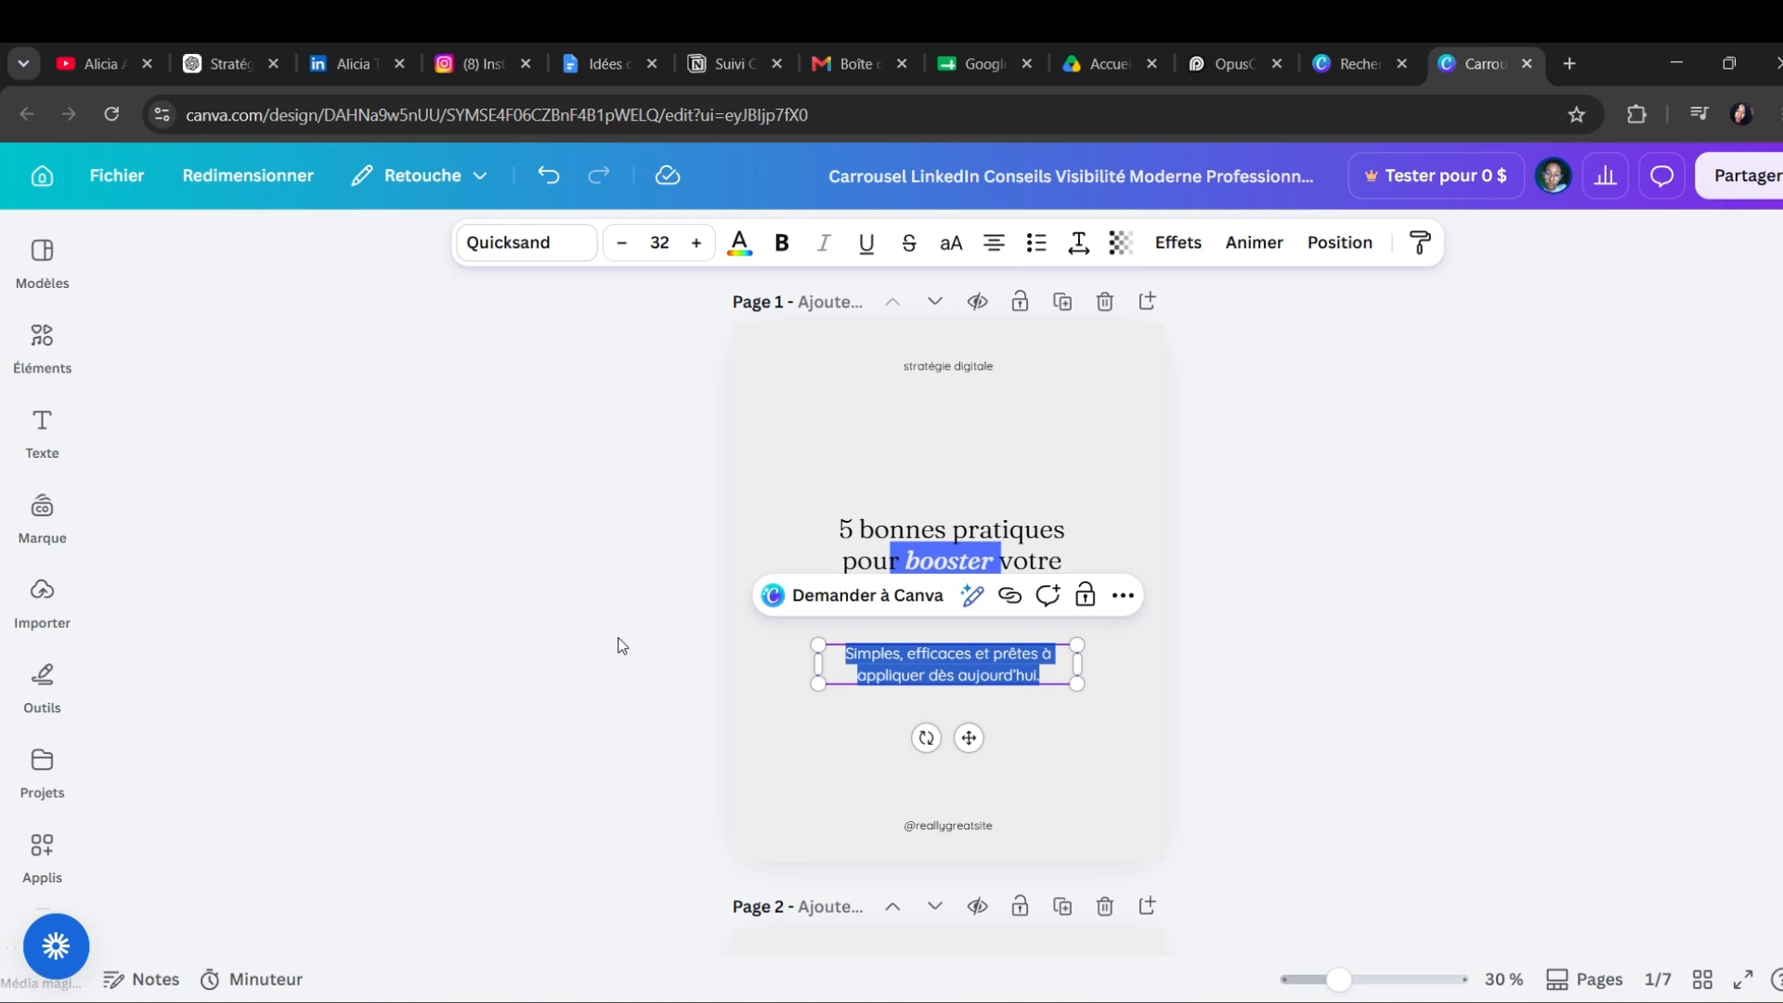
{"action": "left_click", "coordinate": [919, 431]}
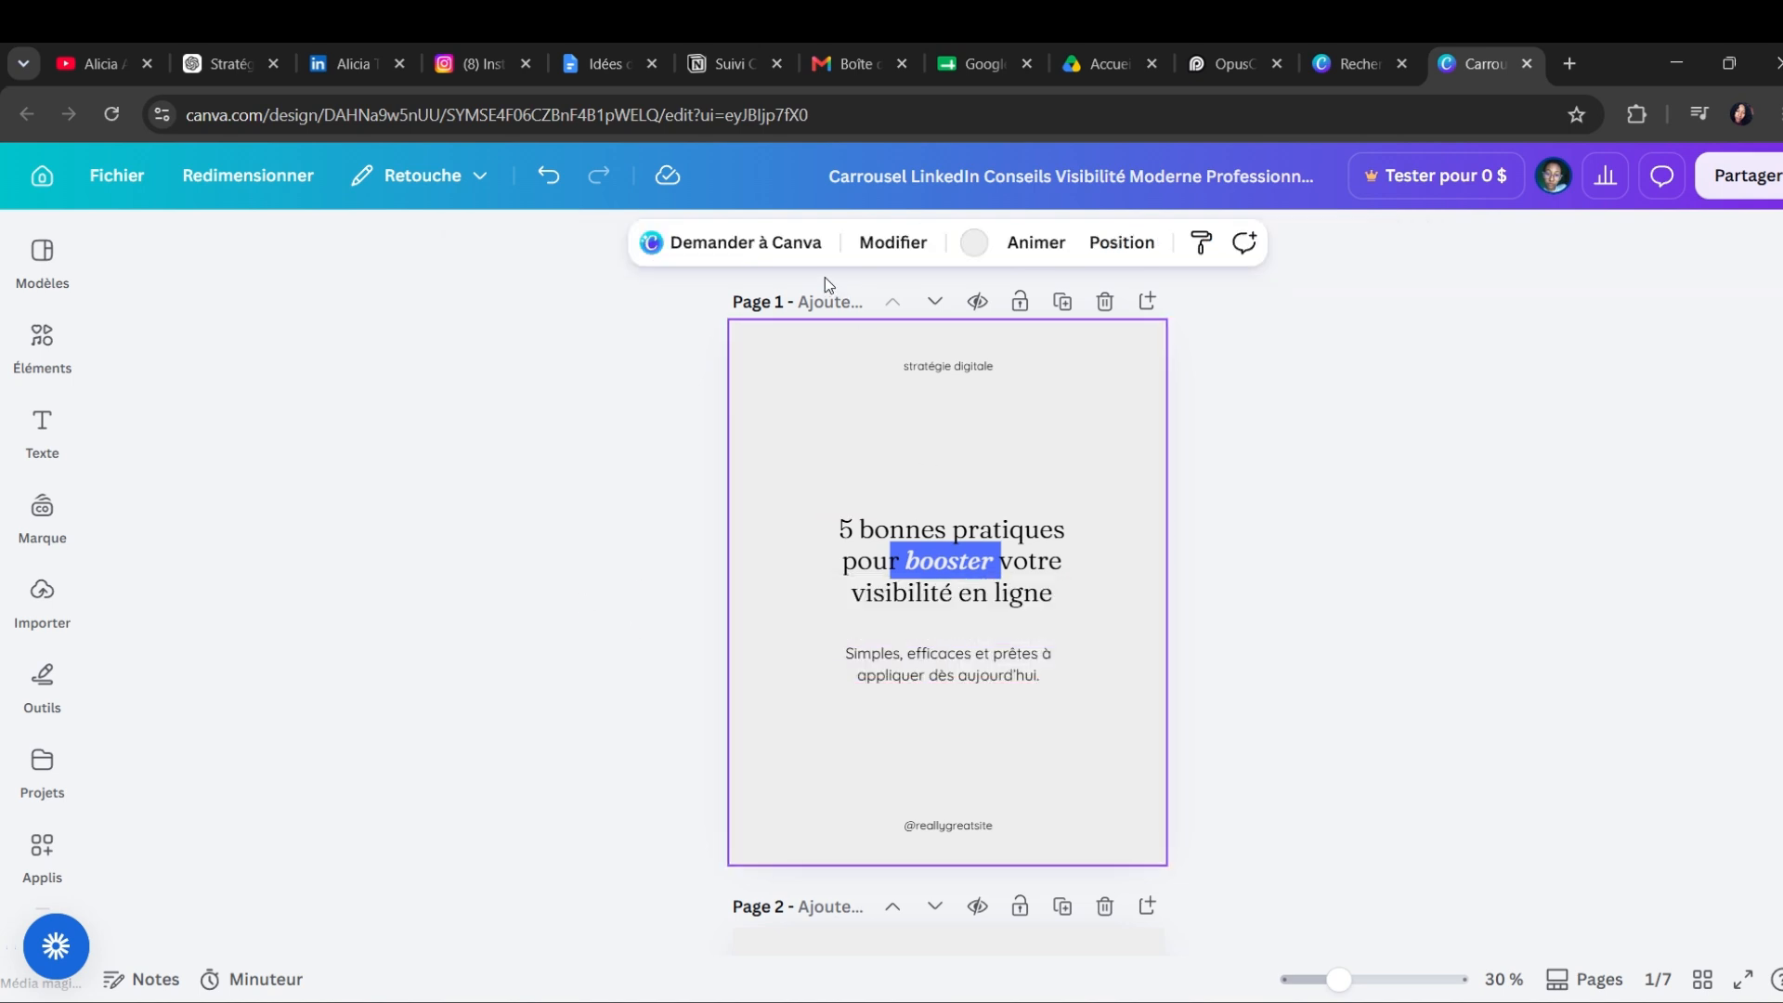
- Enlarge the heading "5 bonnes pratiques pour booster votre visibilité en ligne" on page 1 to font size 61.1
{"action": "left_click", "coordinate": [860, 546]}
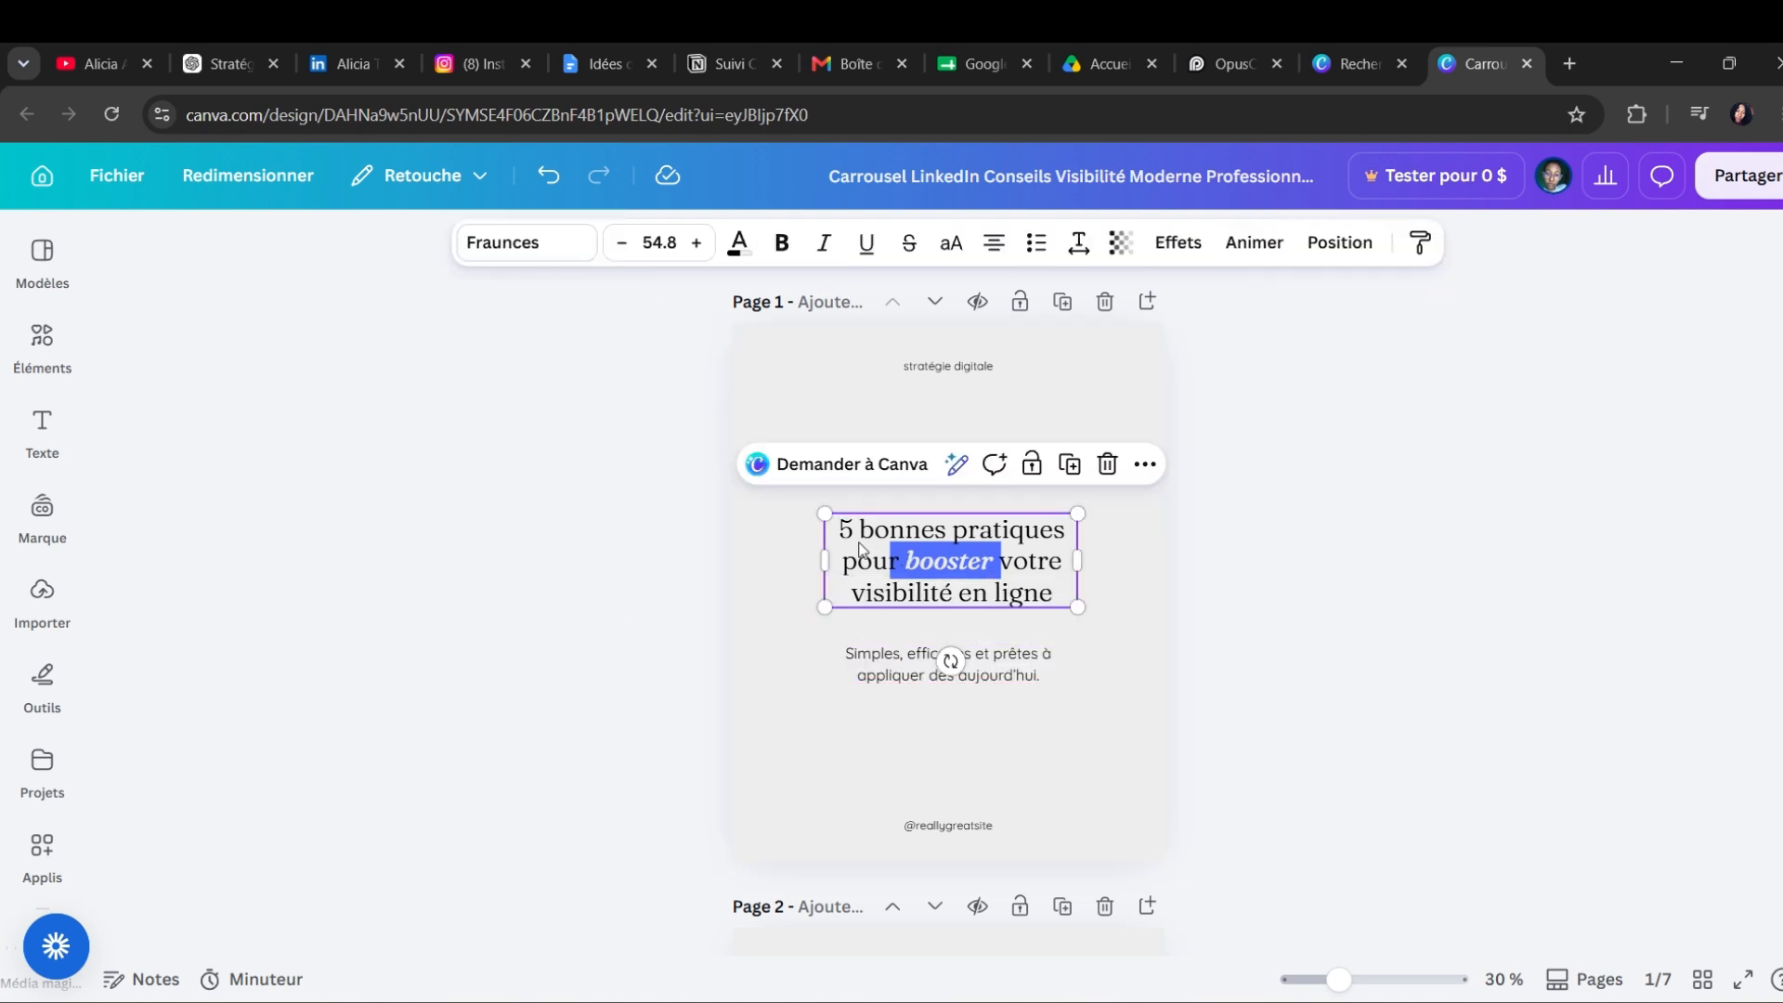
{"action": "left_click_drag", "start_coordinate": [825, 509], "coordinate": [796, 502]}
{"action": "left_click_drag", "start_coordinate": [976, 554], "coordinate": [997, 556]}
- Change page 1's background to the brand's beige colour #f5f5dc
{"action": "left_click", "coordinate": [966, 418]}
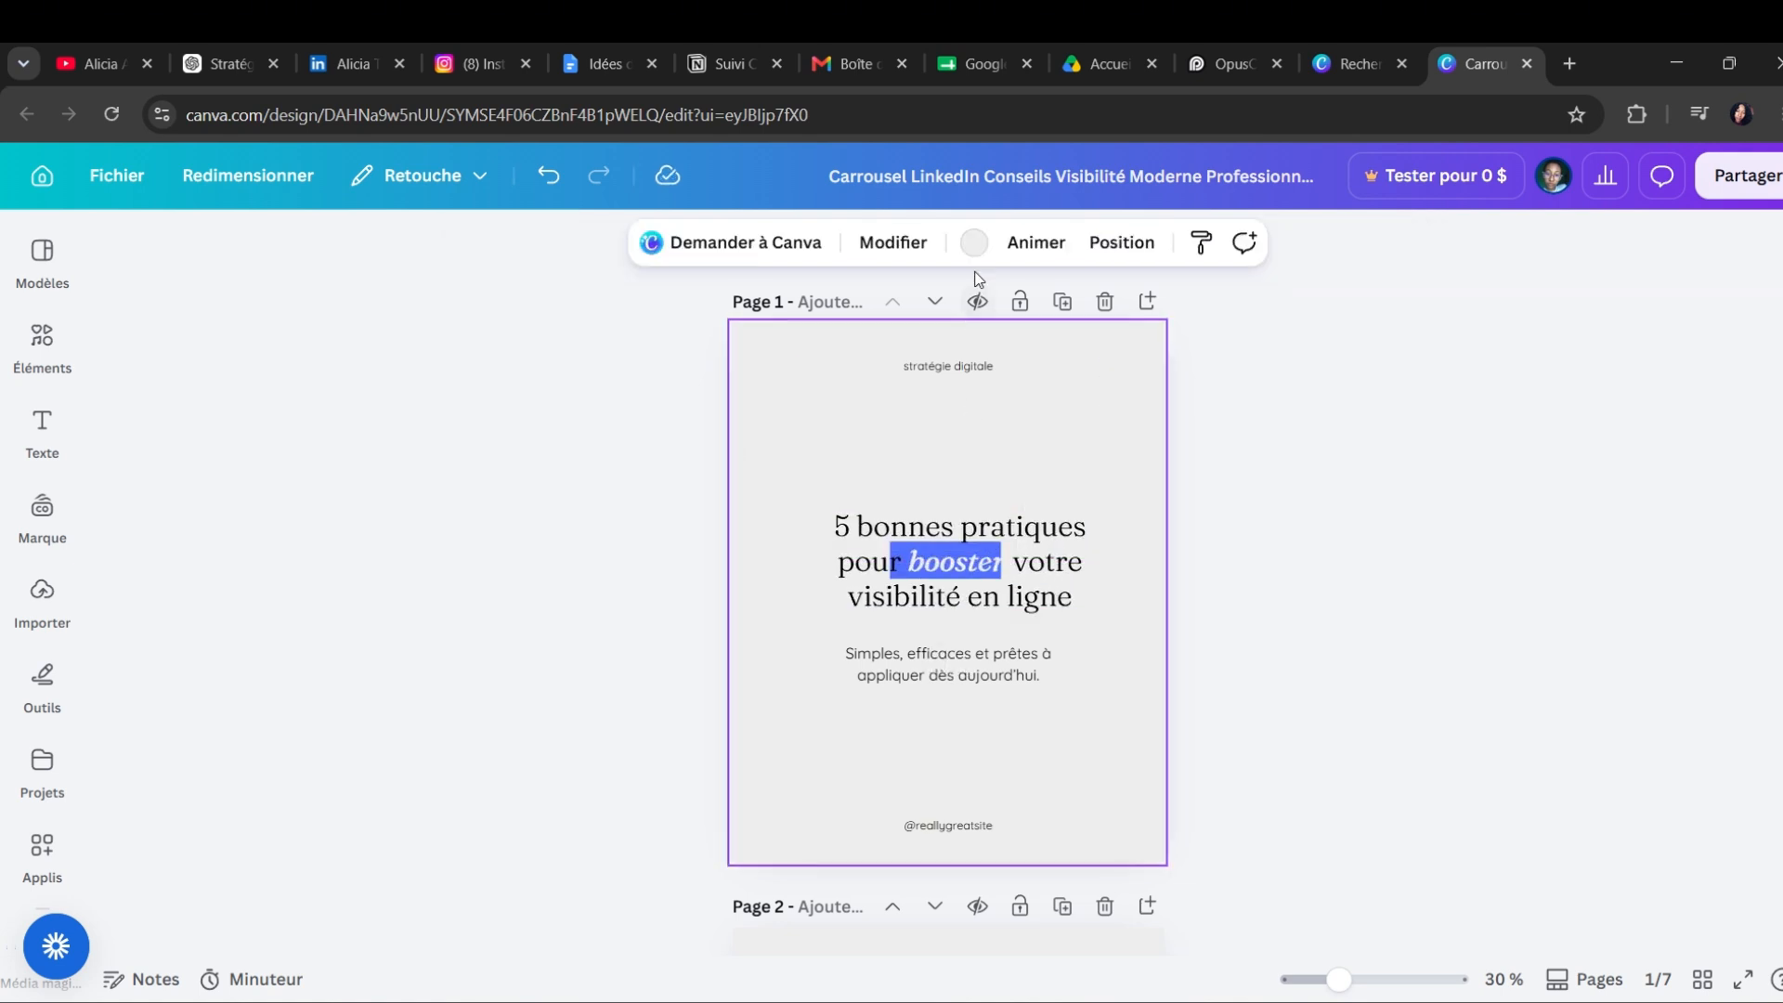
{"action": "left_click", "coordinate": [974, 242]}
{"action": "left_click", "coordinate": [126, 666]}
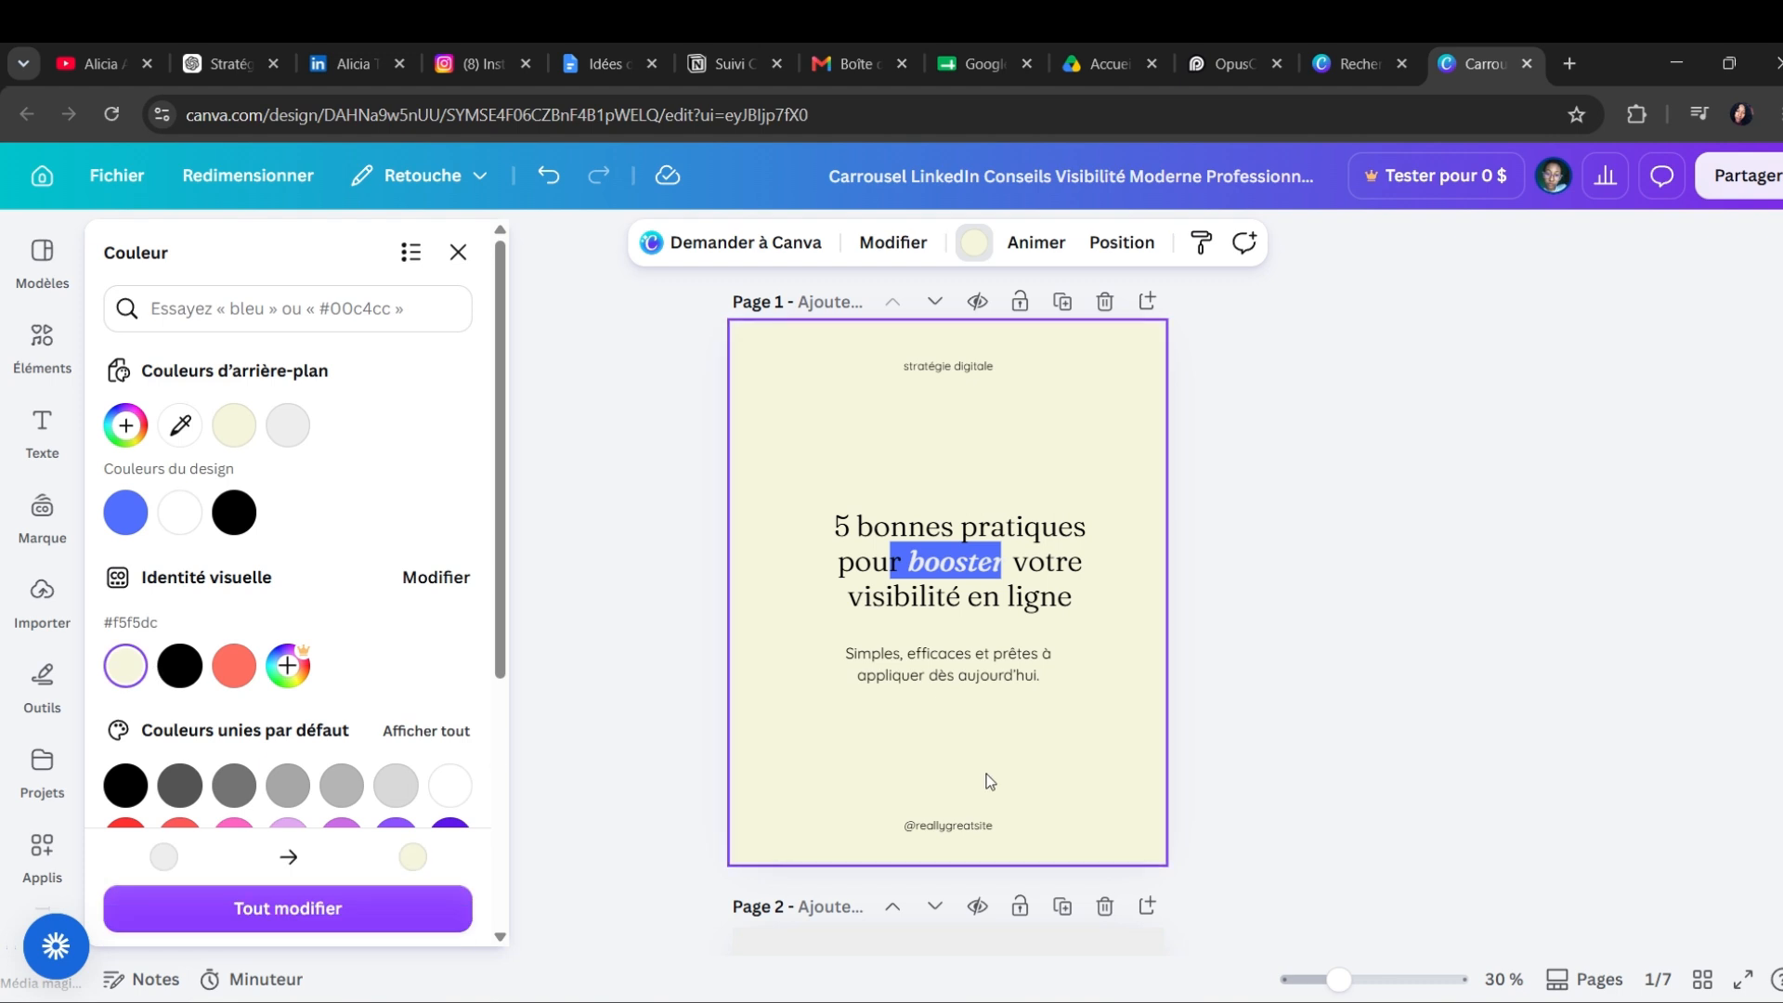
- Recolour the highlight behind "booster" in the brand's coral and scale the page 1 heading down to font size 56.2
{"action": "left_click", "coordinate": [950, 561]}
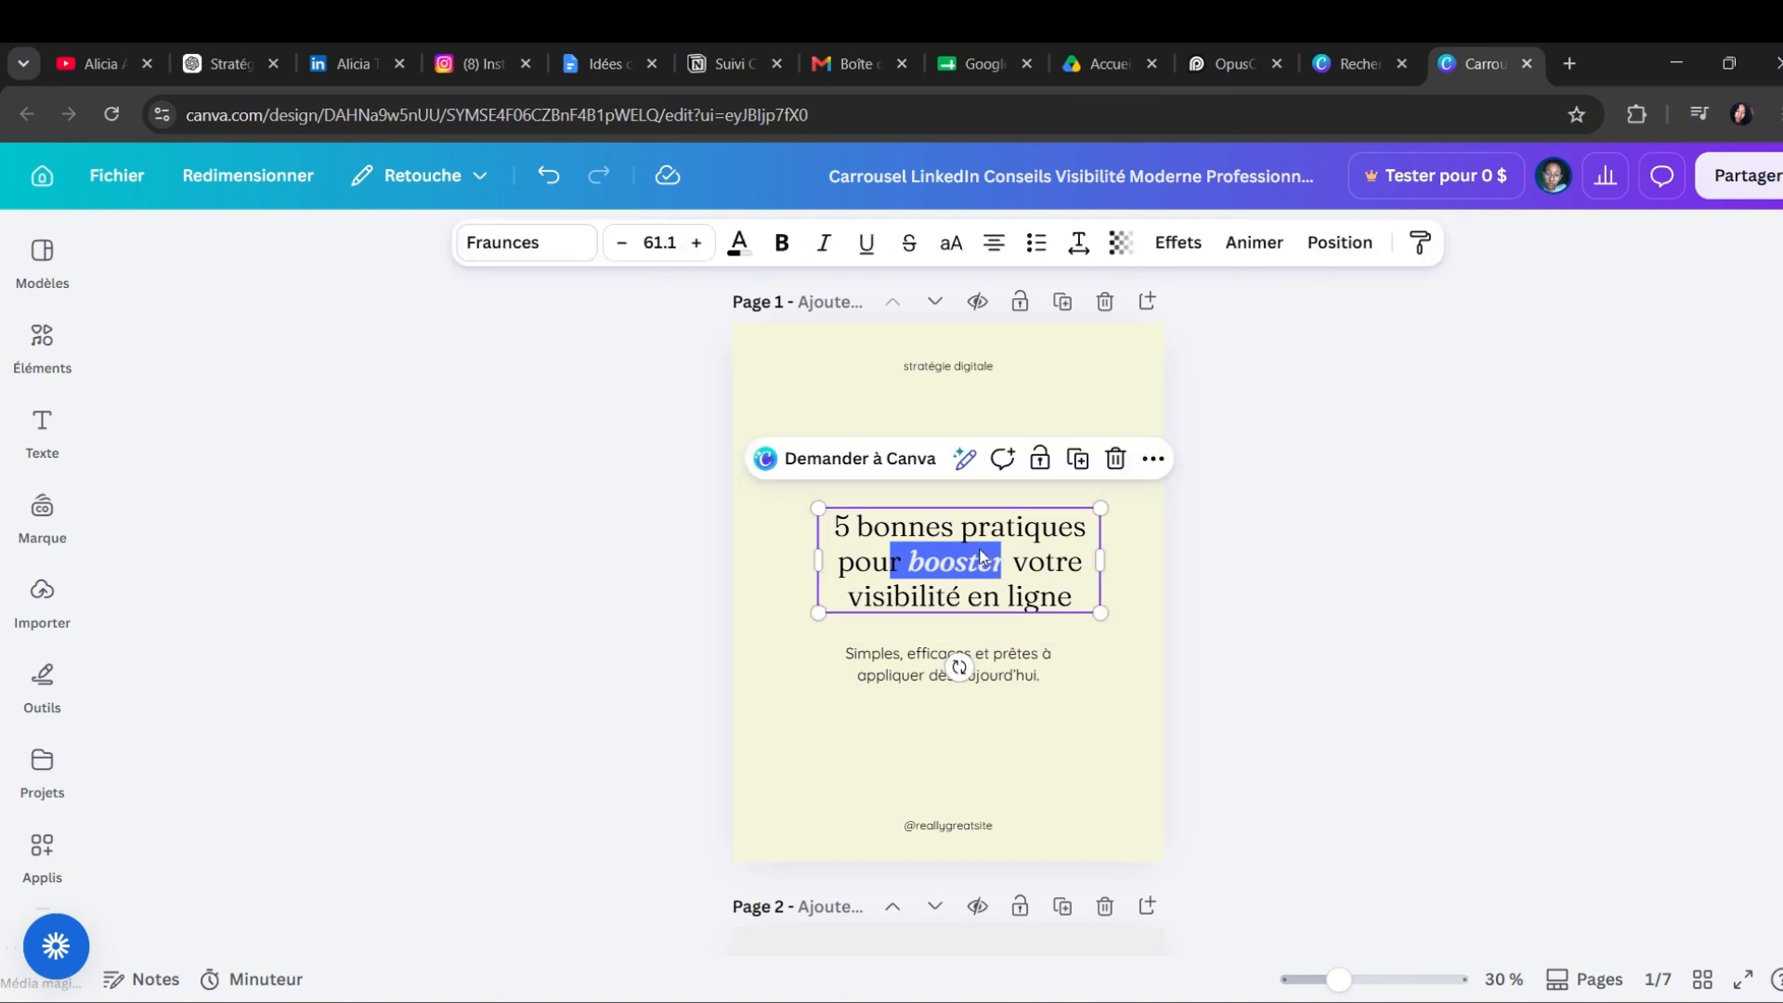
{"action": "left_click_drag", "start_coordinate": [1099, 612], "coordinate": [1078, 605]}
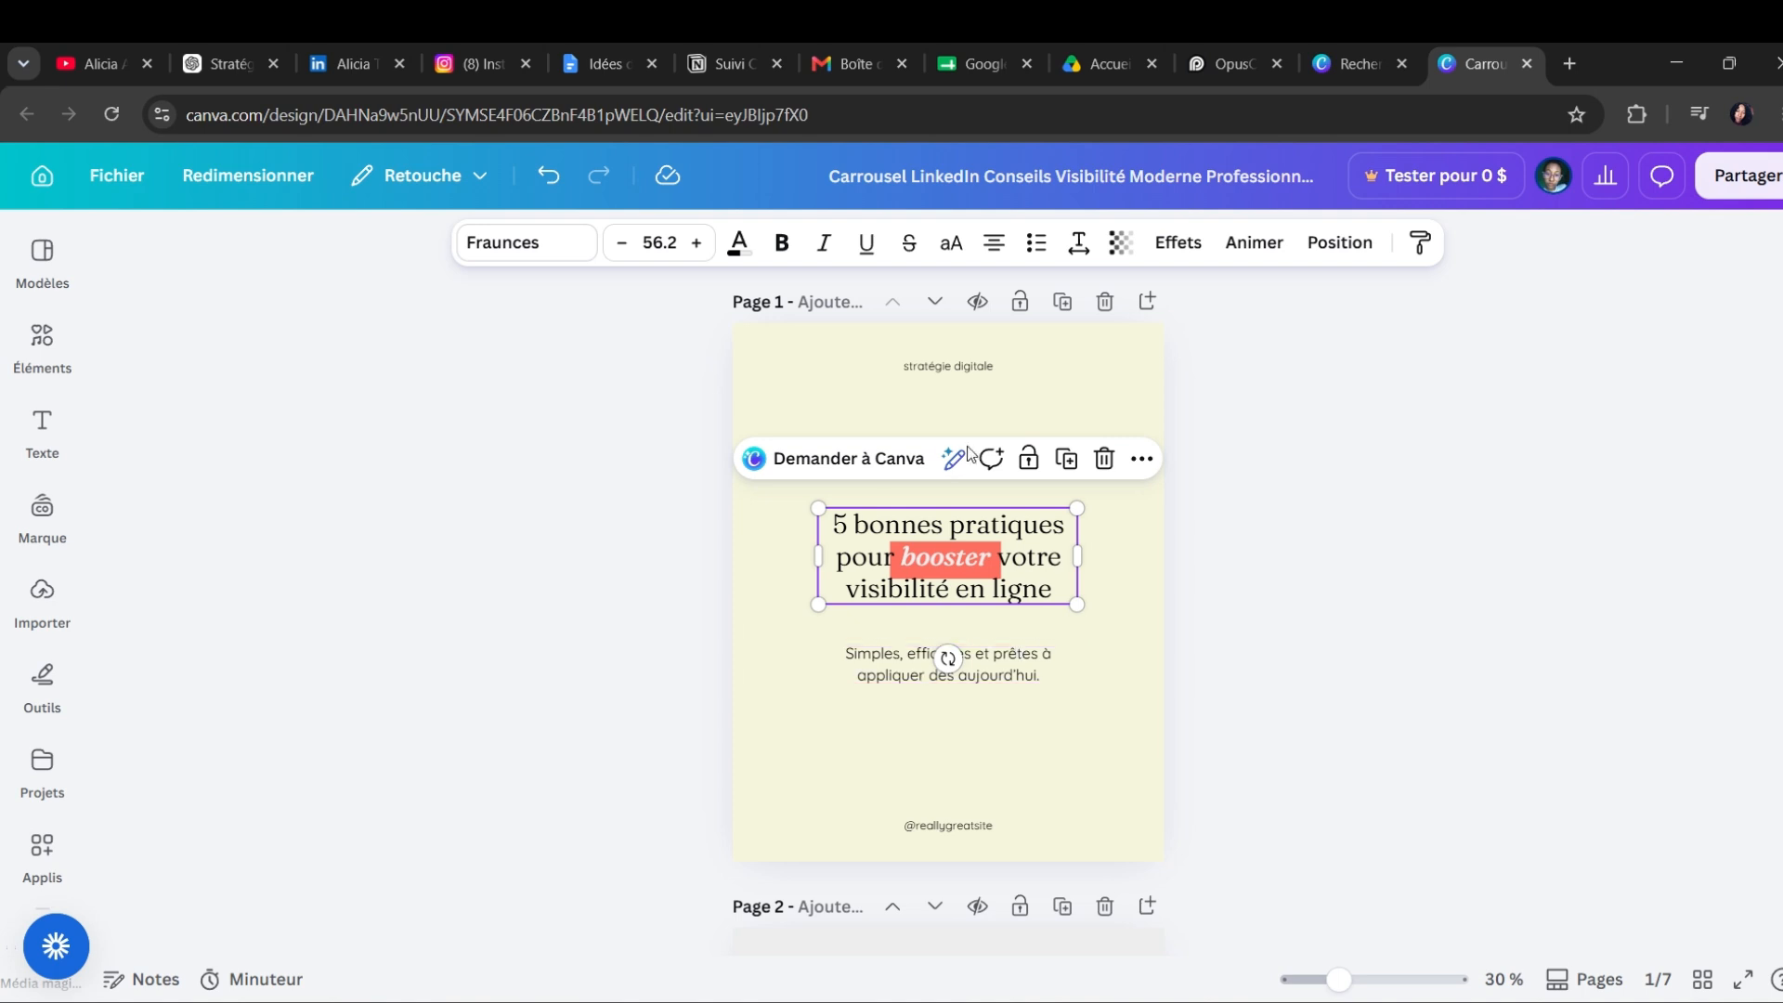
{"action": "scroll", "coordinate": [1077, 687], "scroll_direction": "down", "scroll_amount": 2}
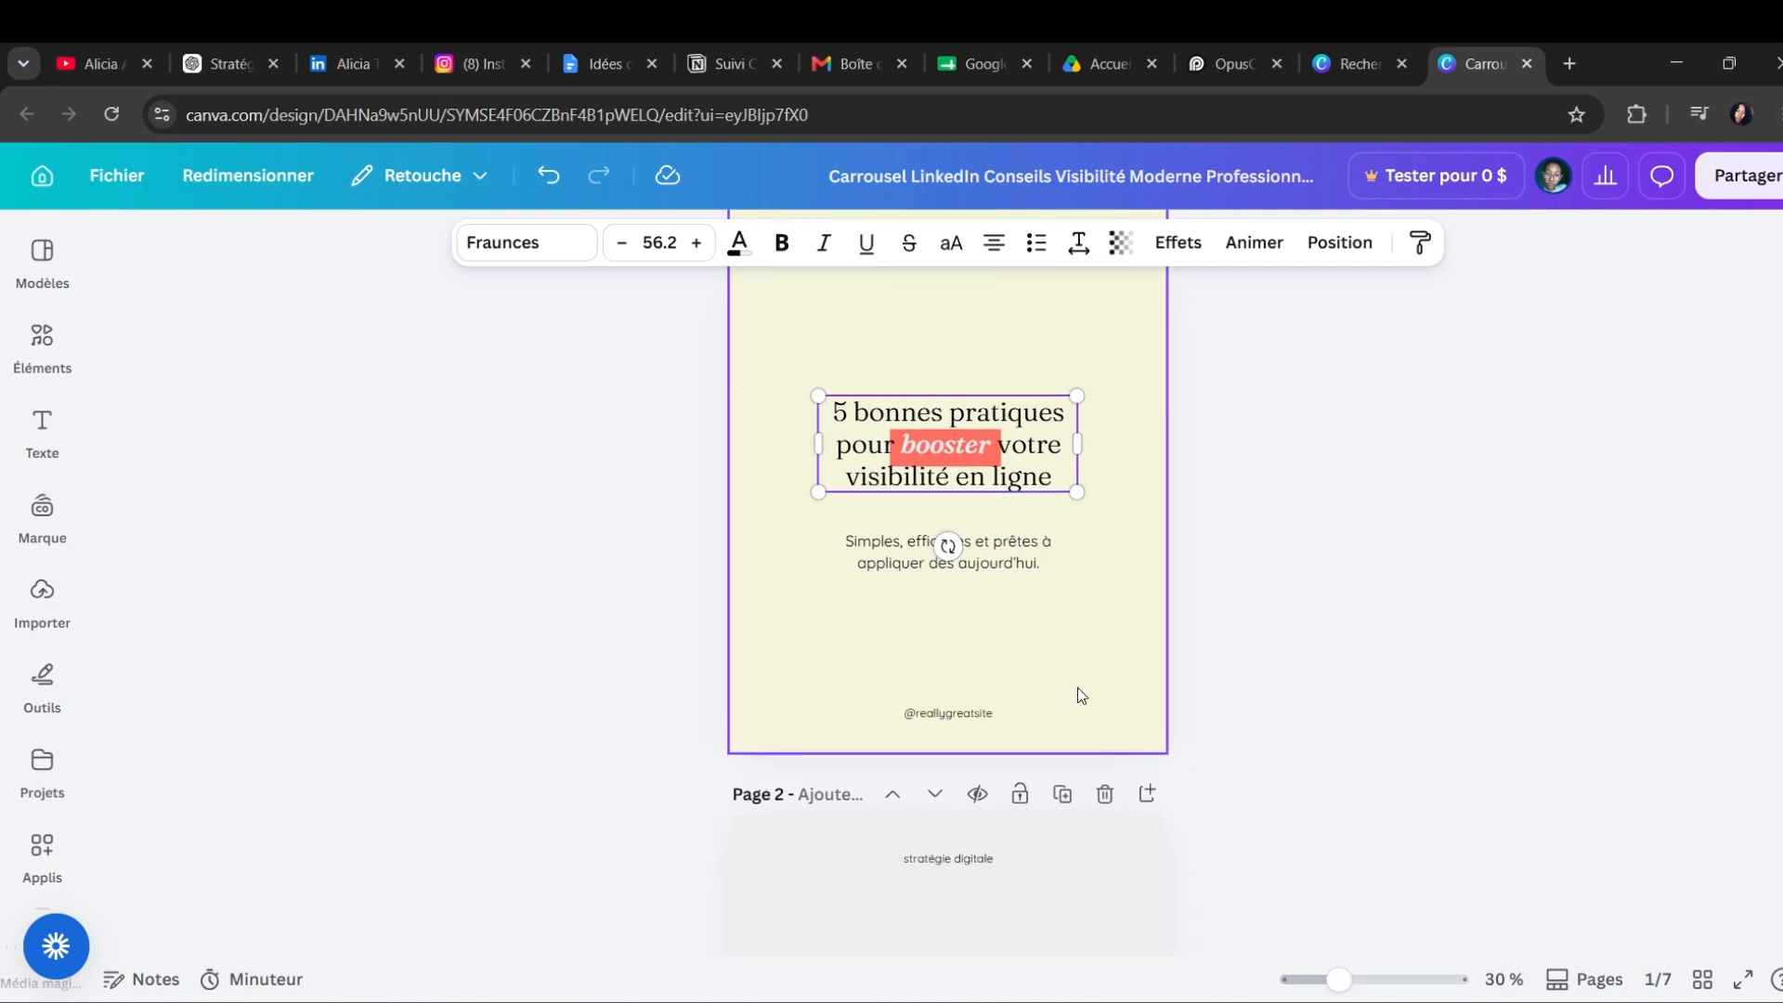
{"action": "scroll", "coordinate": [1072, 680], "scroll_direction": "up", "scroll_amount": 2}
{"action": "scroll", "coordinate": [1072, 706], "scroll_direction": "down", "scroll_amount": 2}
{"action": "scroll", "coordinate": [1068, 720], "scroll_direction": "down", "scroll_amount": 2}
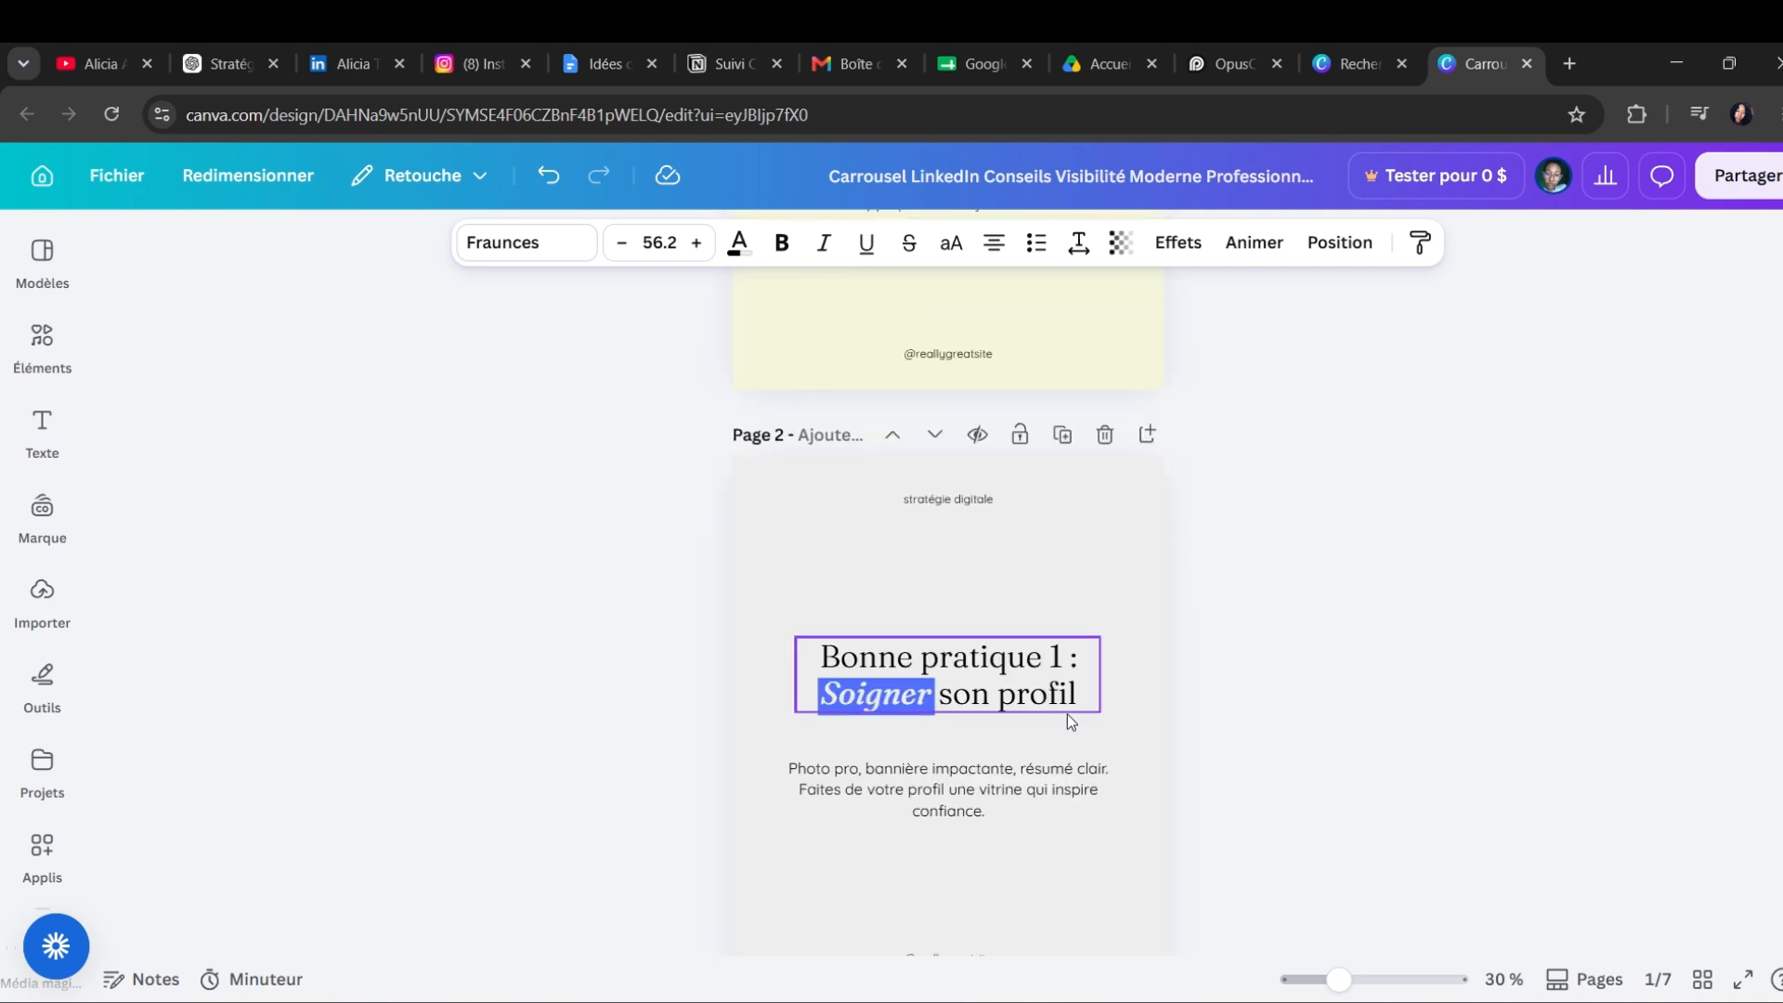
{"action": "scroll", "coordinate": [1067, 716], "scroll_direction": "up", "scroll_amount": 3}
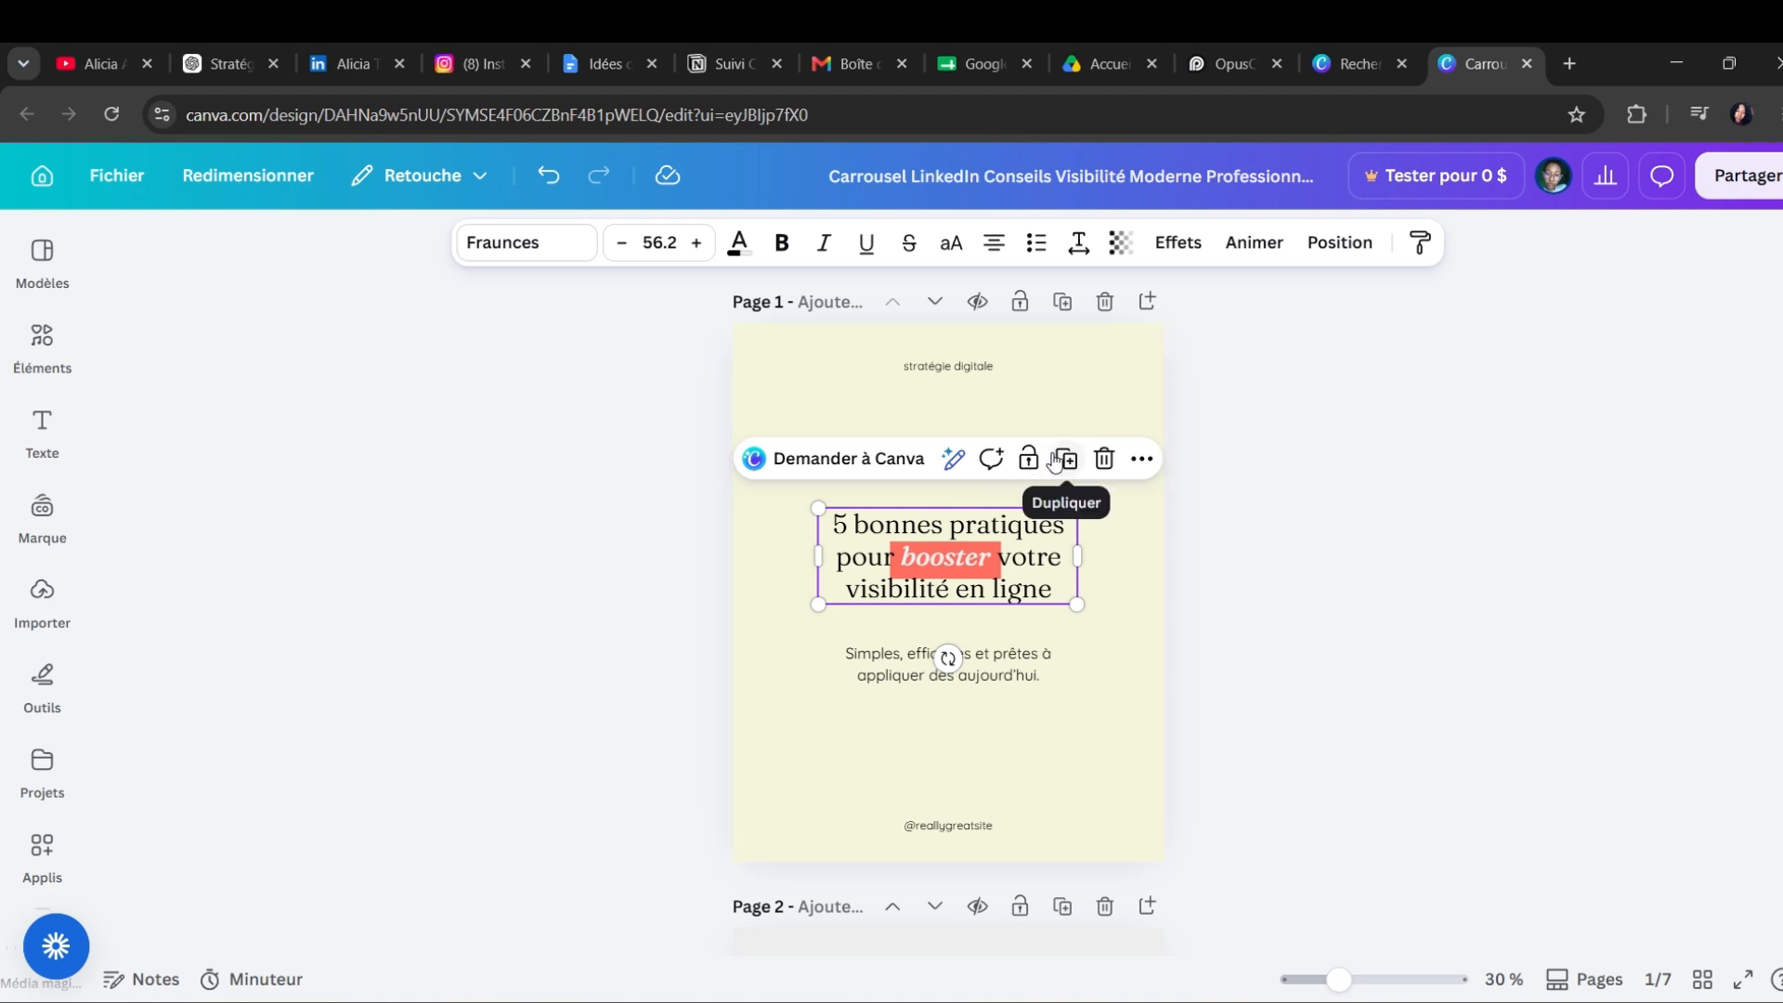
{"action": "left_click", "coordinate": [862, 614]}
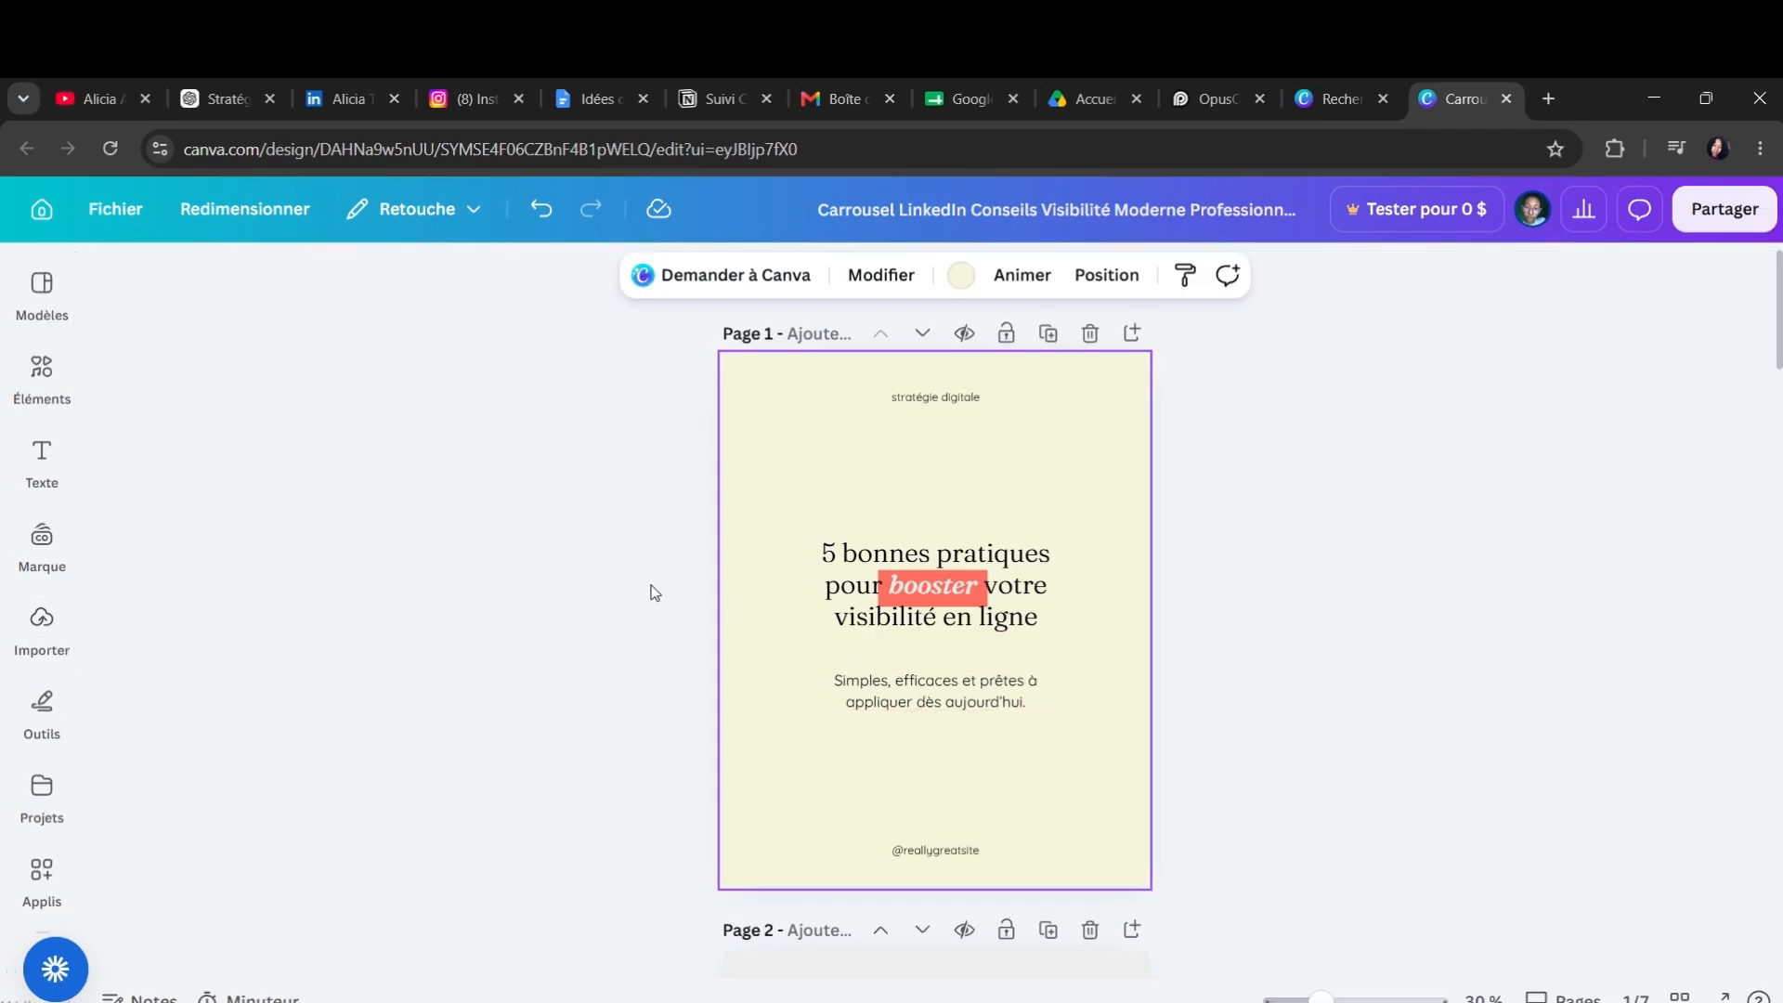
- Import the portrait photo Gemini_Generated_Image_ytqwnfytqwnfytqw from the MOI pictures folder
{"action": "left_click", "coordinate": [42, 624]}
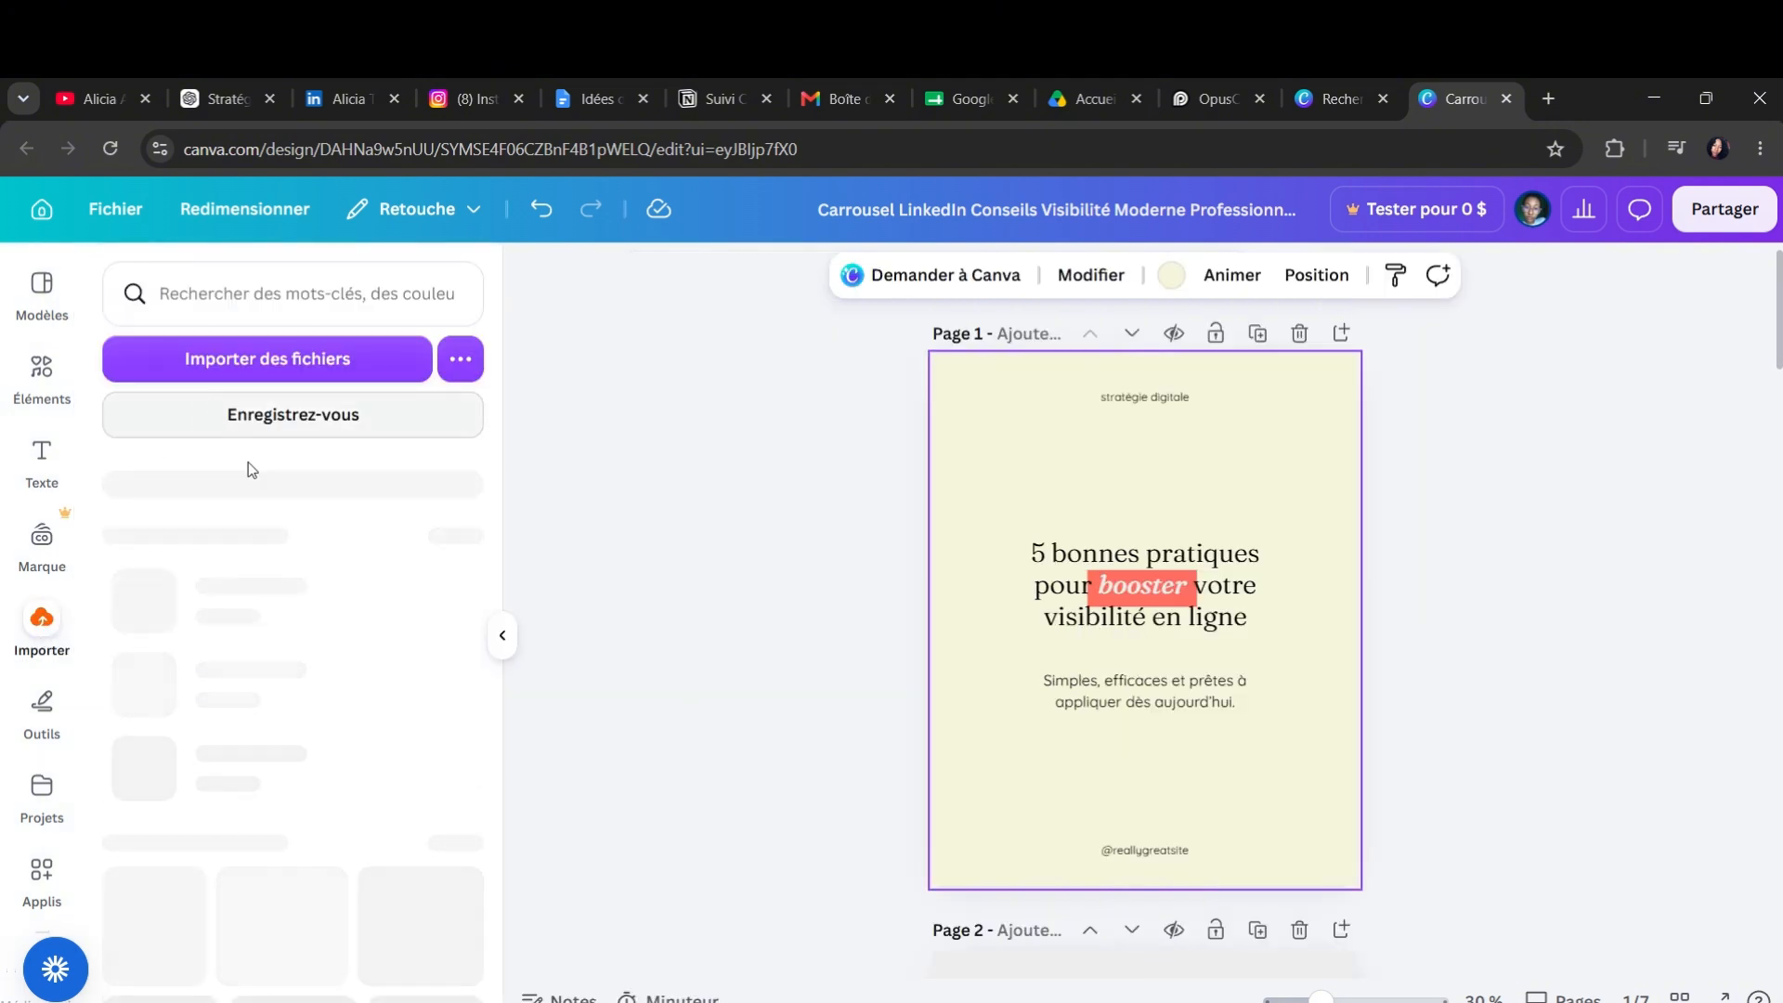
{"action": "left_click", "coordinate": [288, 372]}
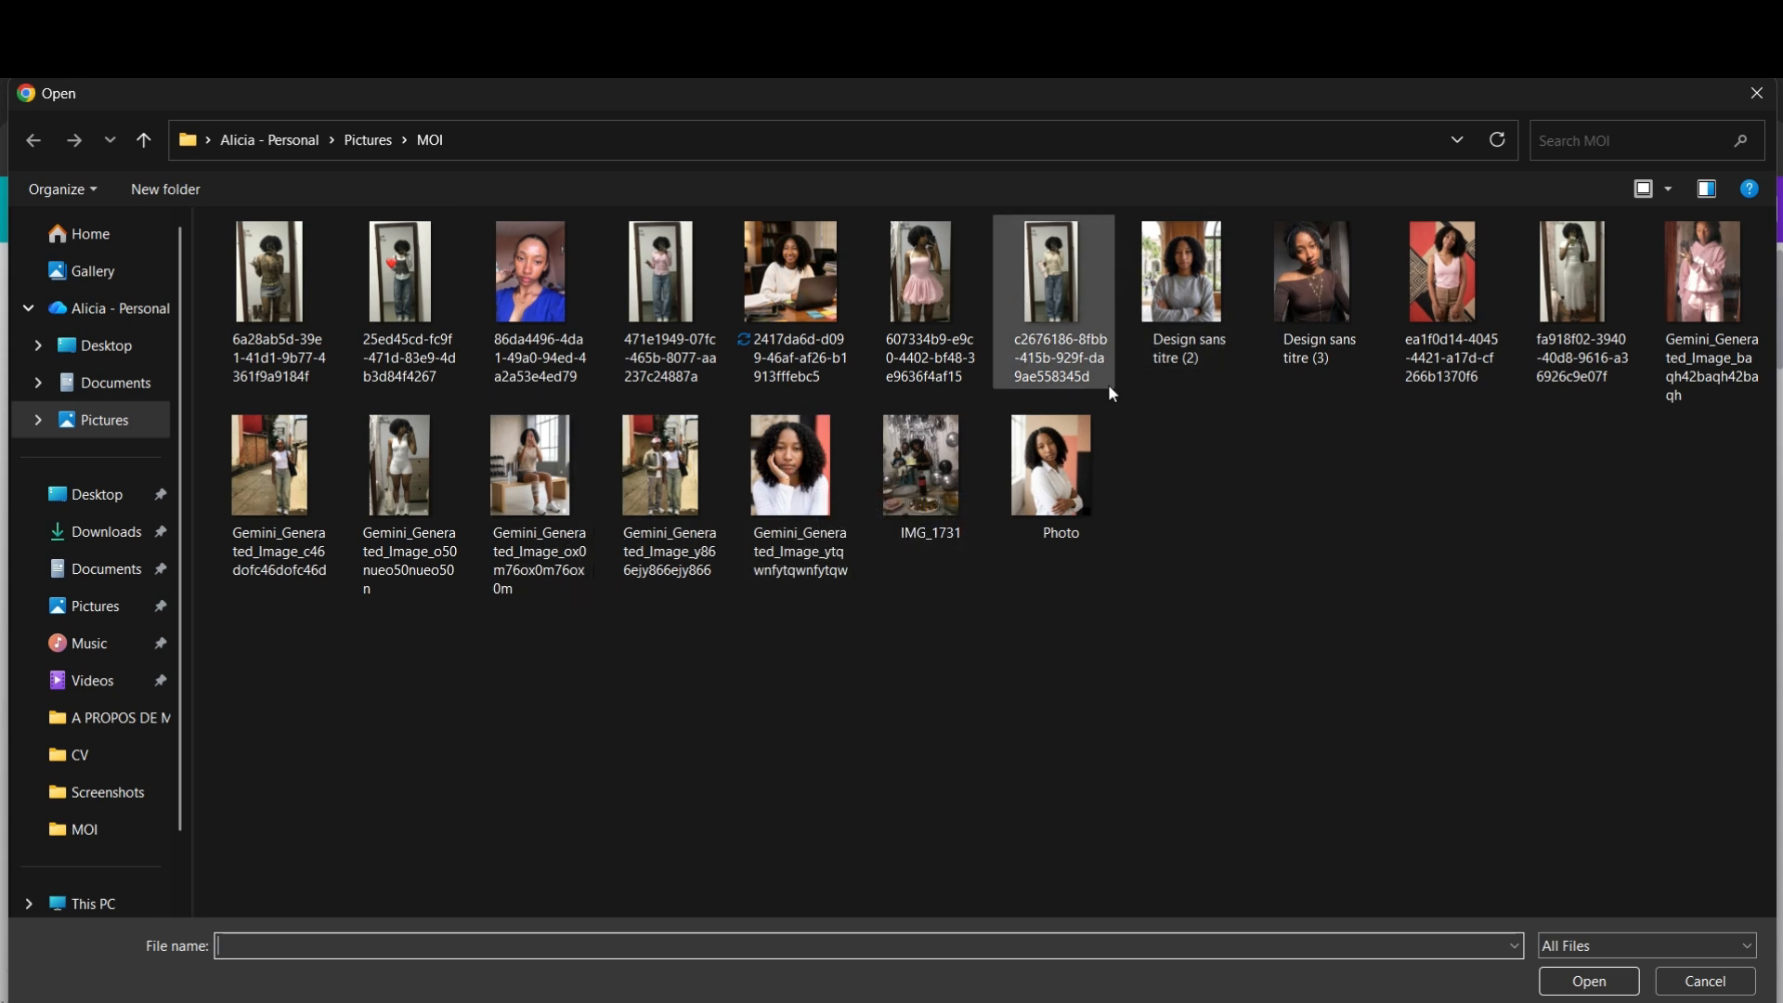
{"action": "left_click", "coordinate": [790, 480]}
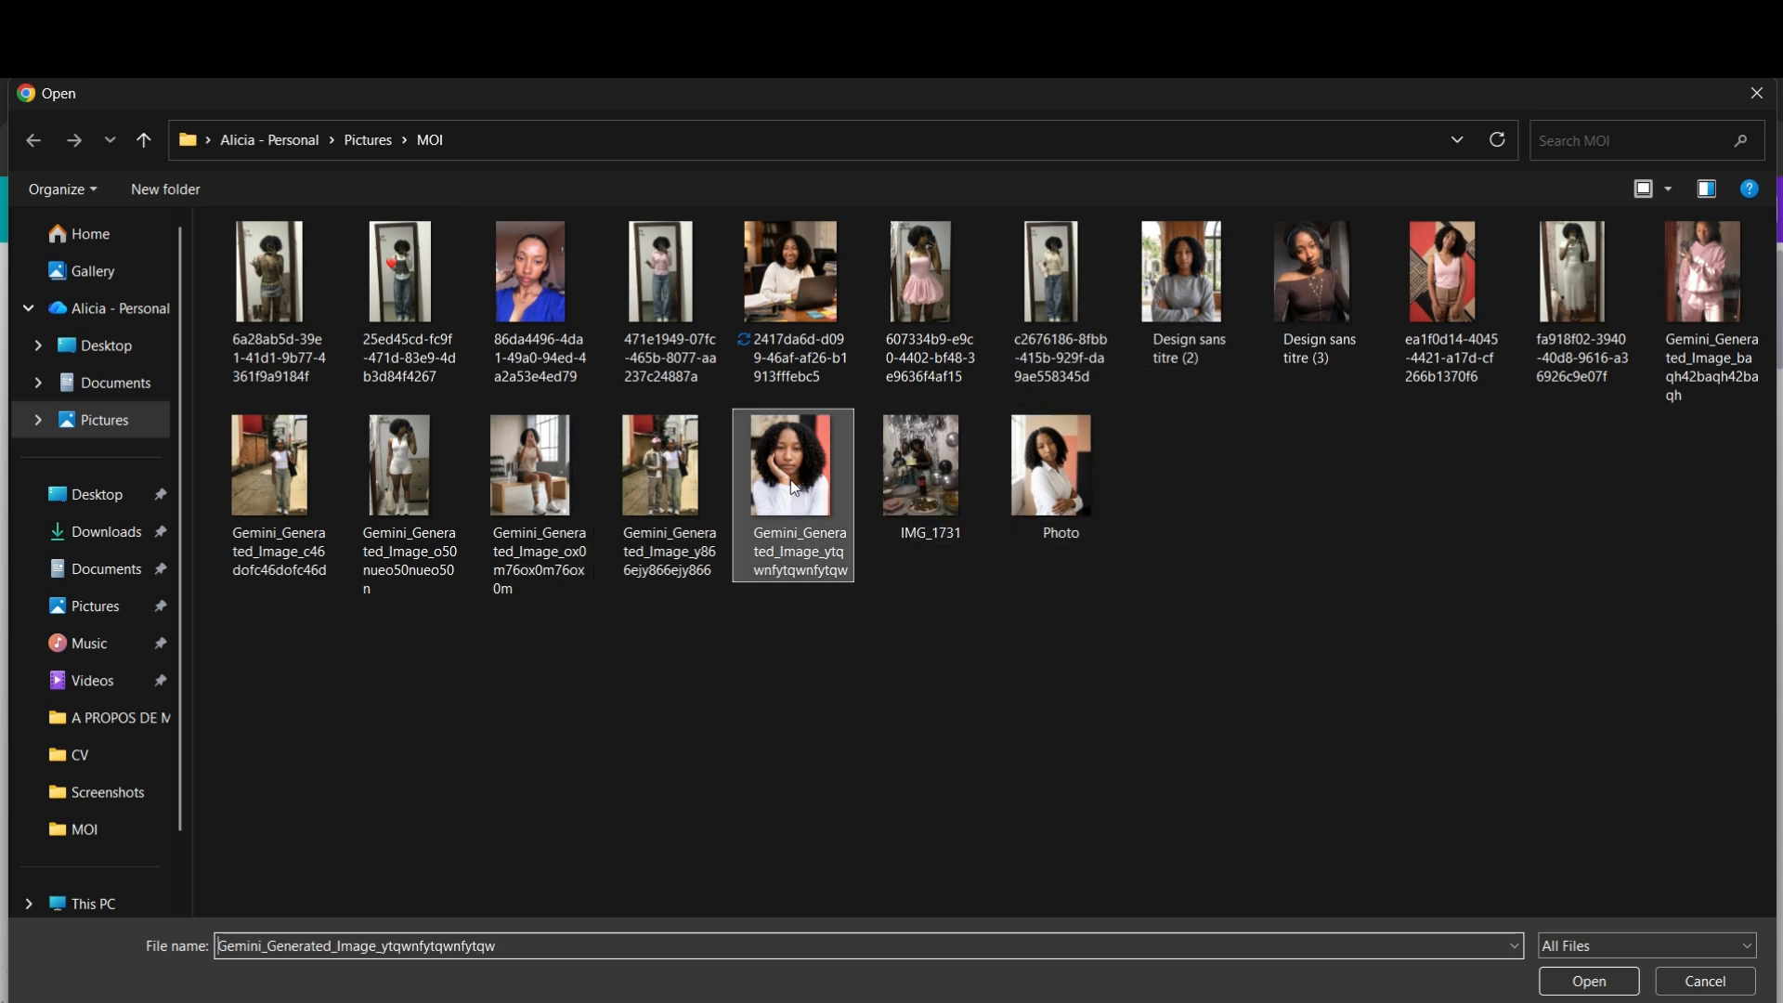
{"action": "left_click", "coordinate": [1589, 981]}
- Place the imported portrait in page 1's lower-left corner and shrink it to just under a third of the page width
{"action": "scroll", "coordinate": [278, 706], "scroll_direction": "down", "scroll_amount": 3}
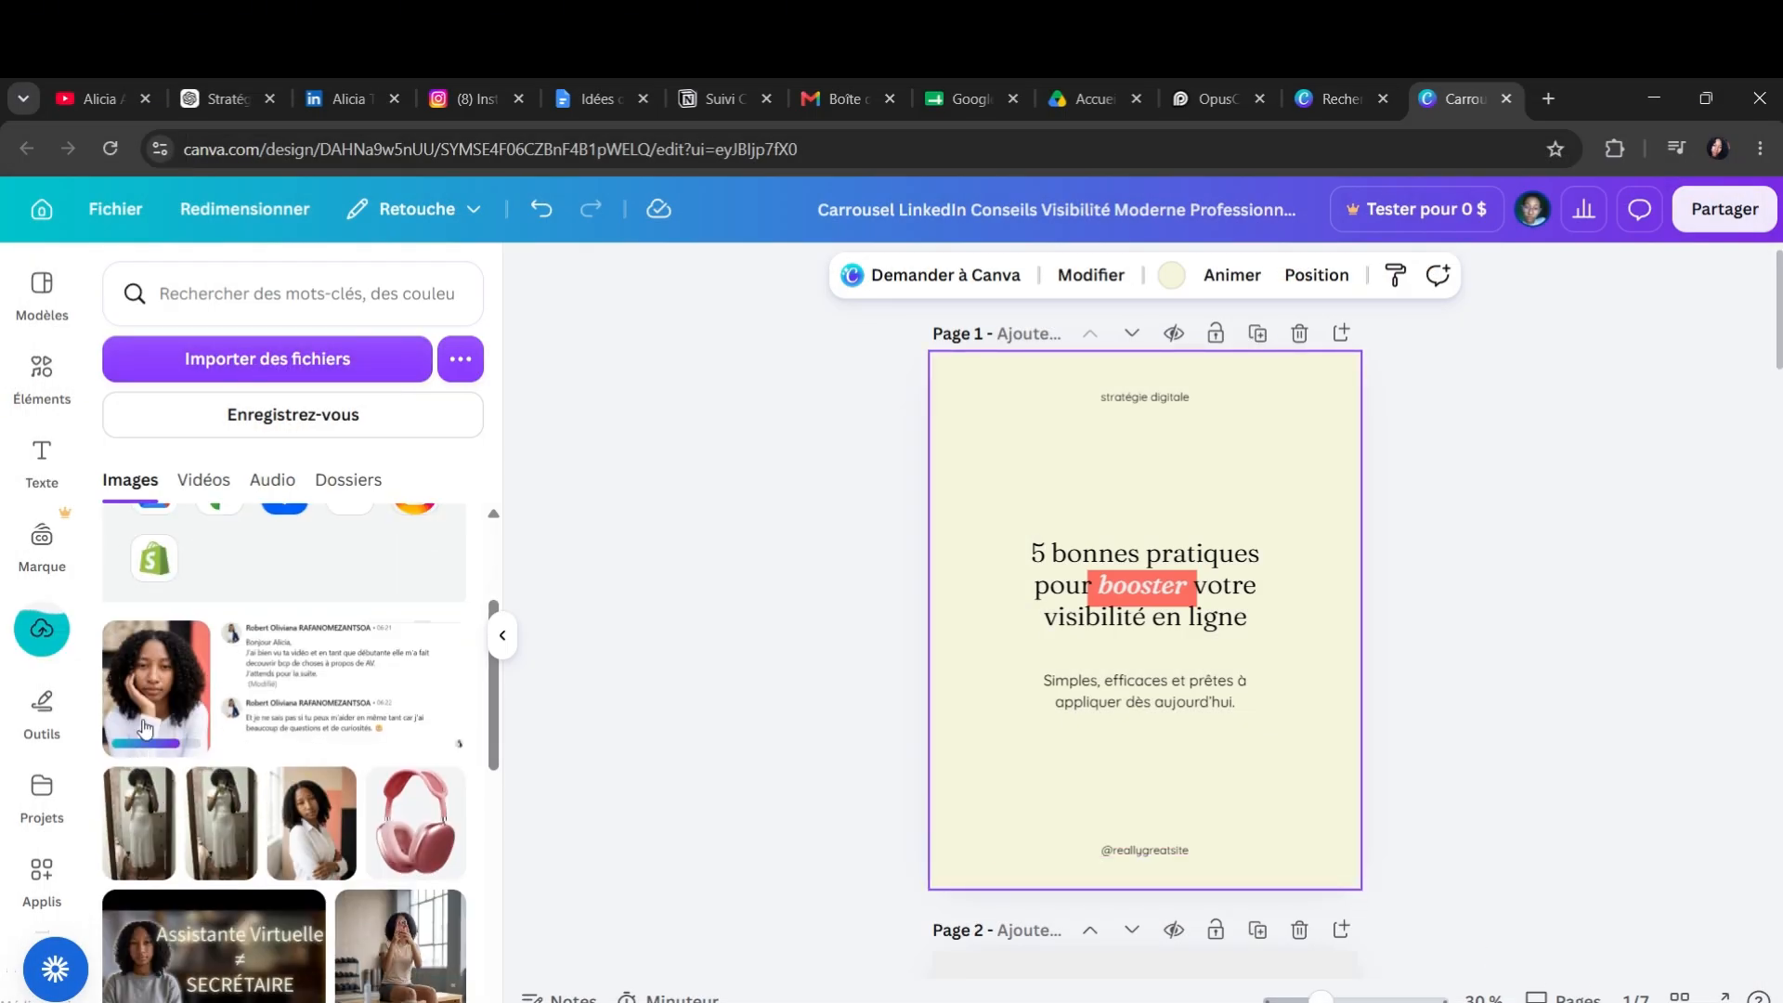
{"action": "left_click_drag", "start_coordinate": [418, 672], "coordinate": [1066, 793]}
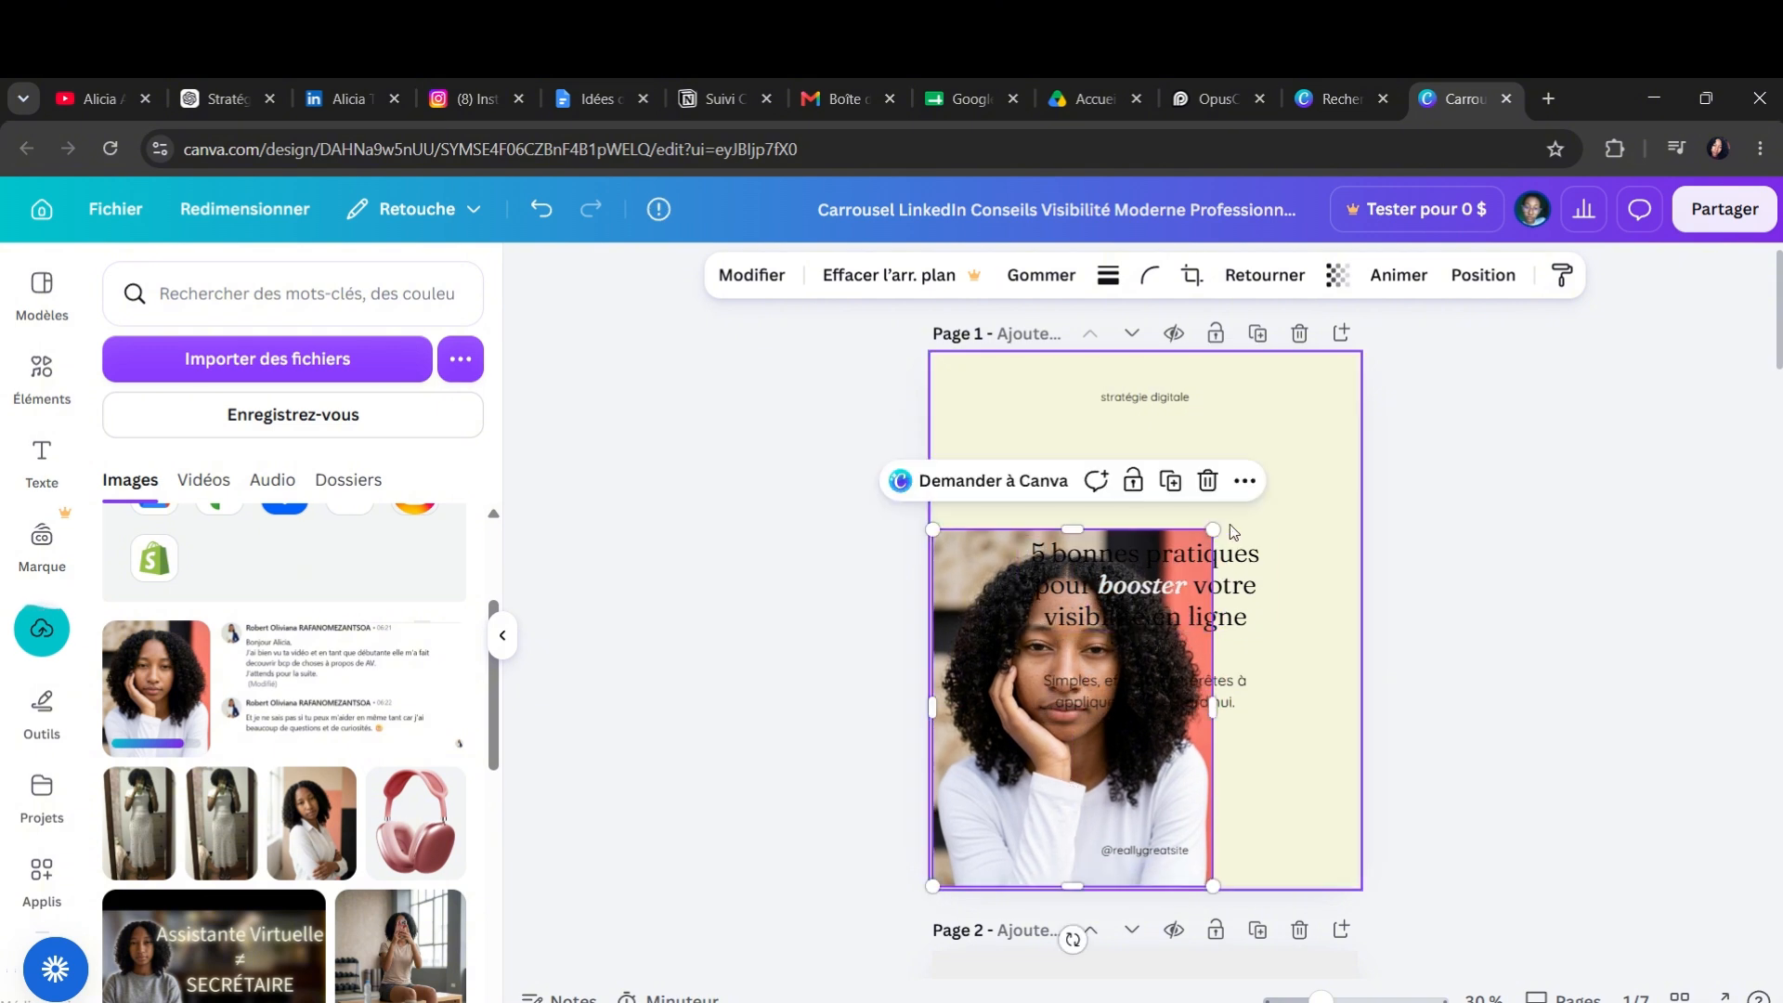
{"action": "left_click_drag", "start_coordinate": [1212, 529], "coordinate": [1064, 719]}
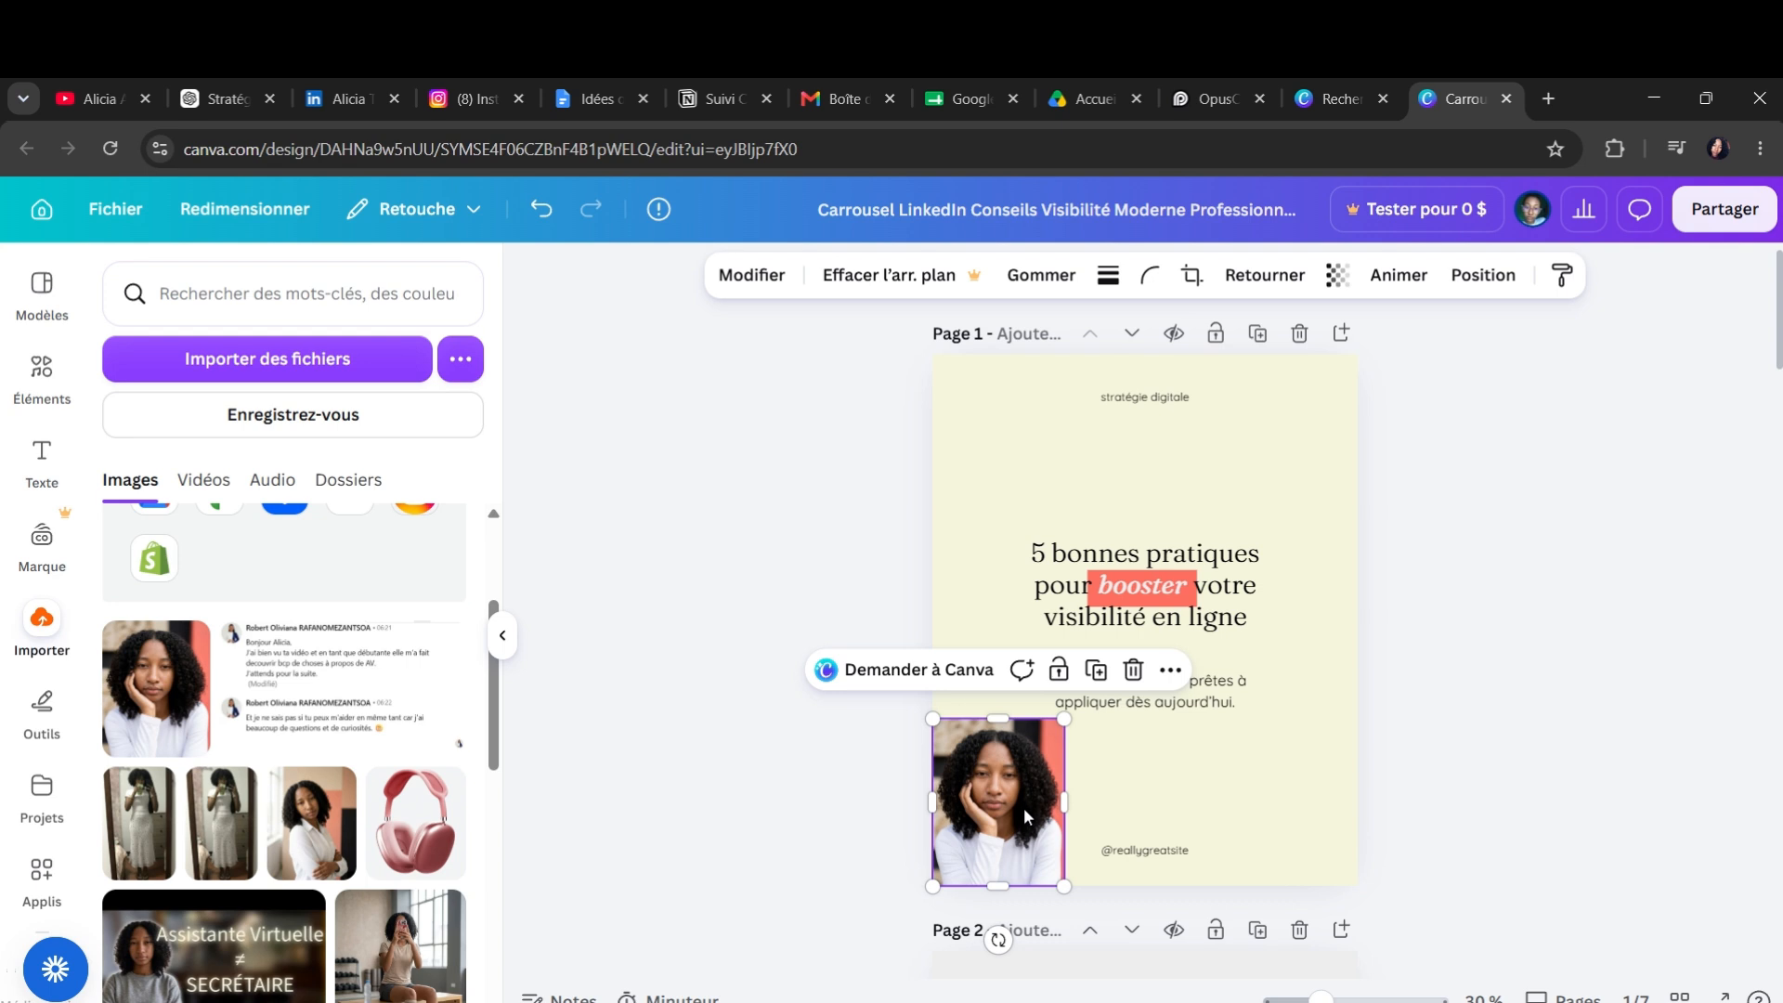
{"action": "left_click_drag", "start_coordinate": [1024, 806], "coordinate": [1066, 799]}
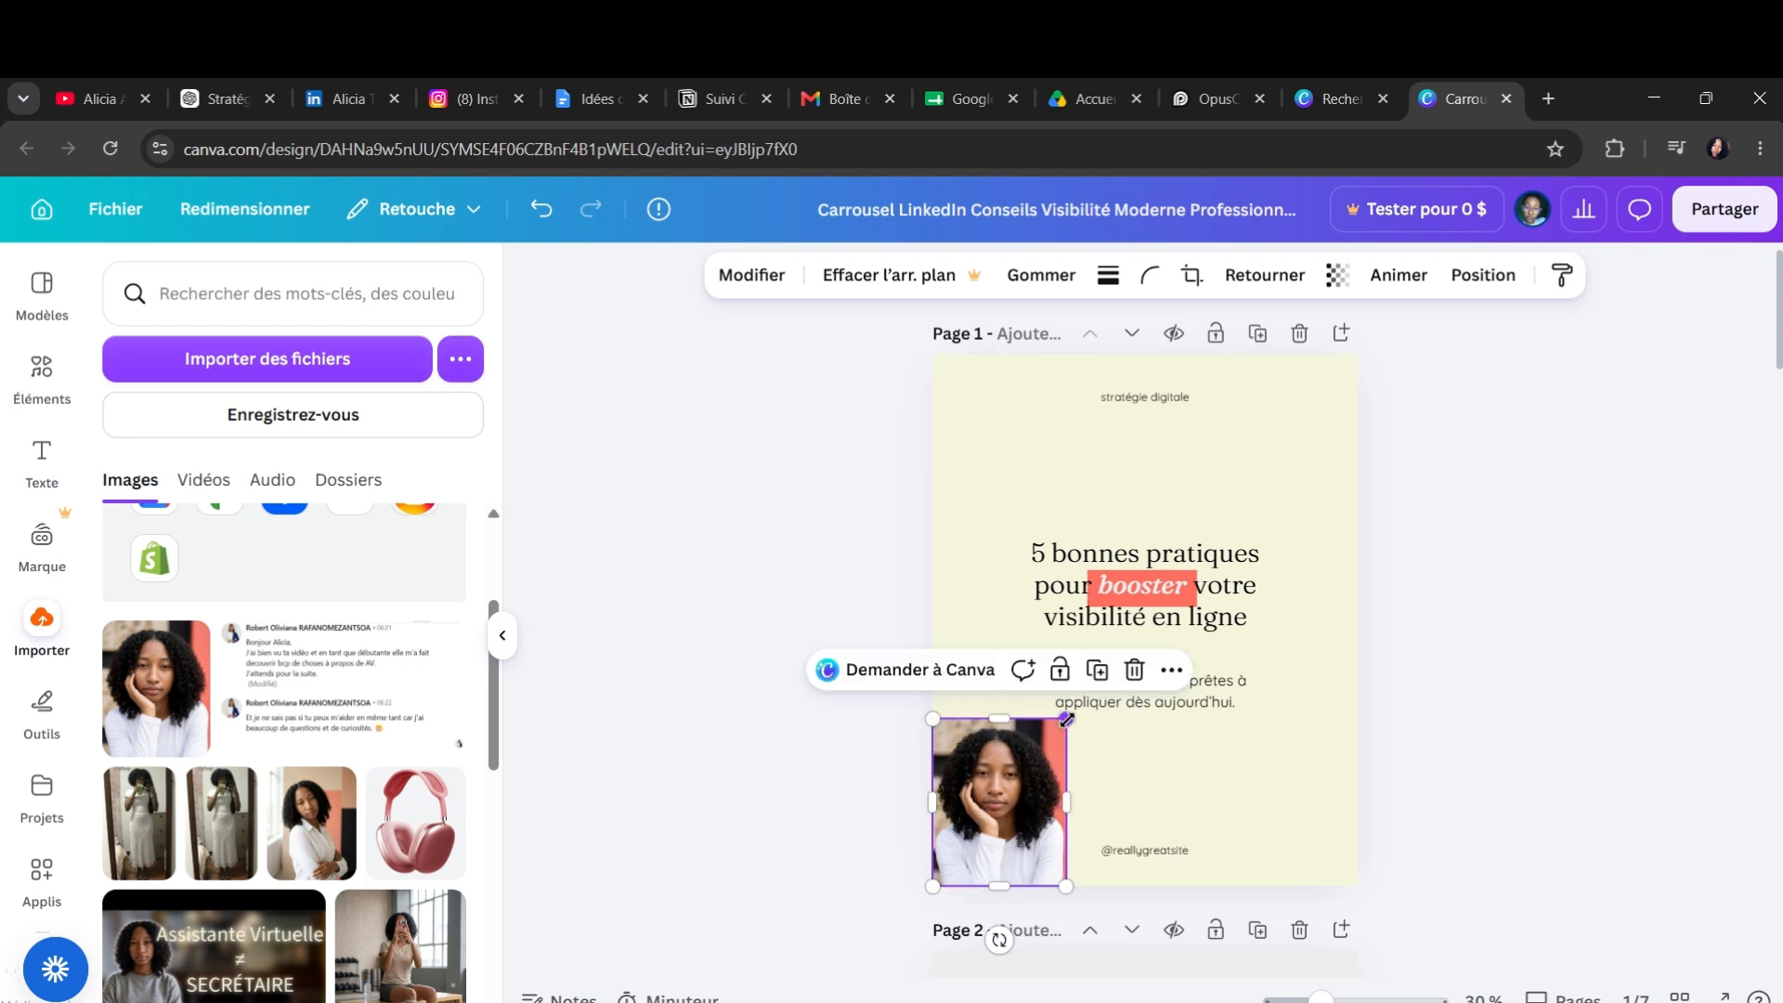
{"action": "left_click_drag", "start_coordinate": [1066, 718], "coordinate": [1066, 720]}
{"action": "left_click", "coordinate": [1117, 756]}
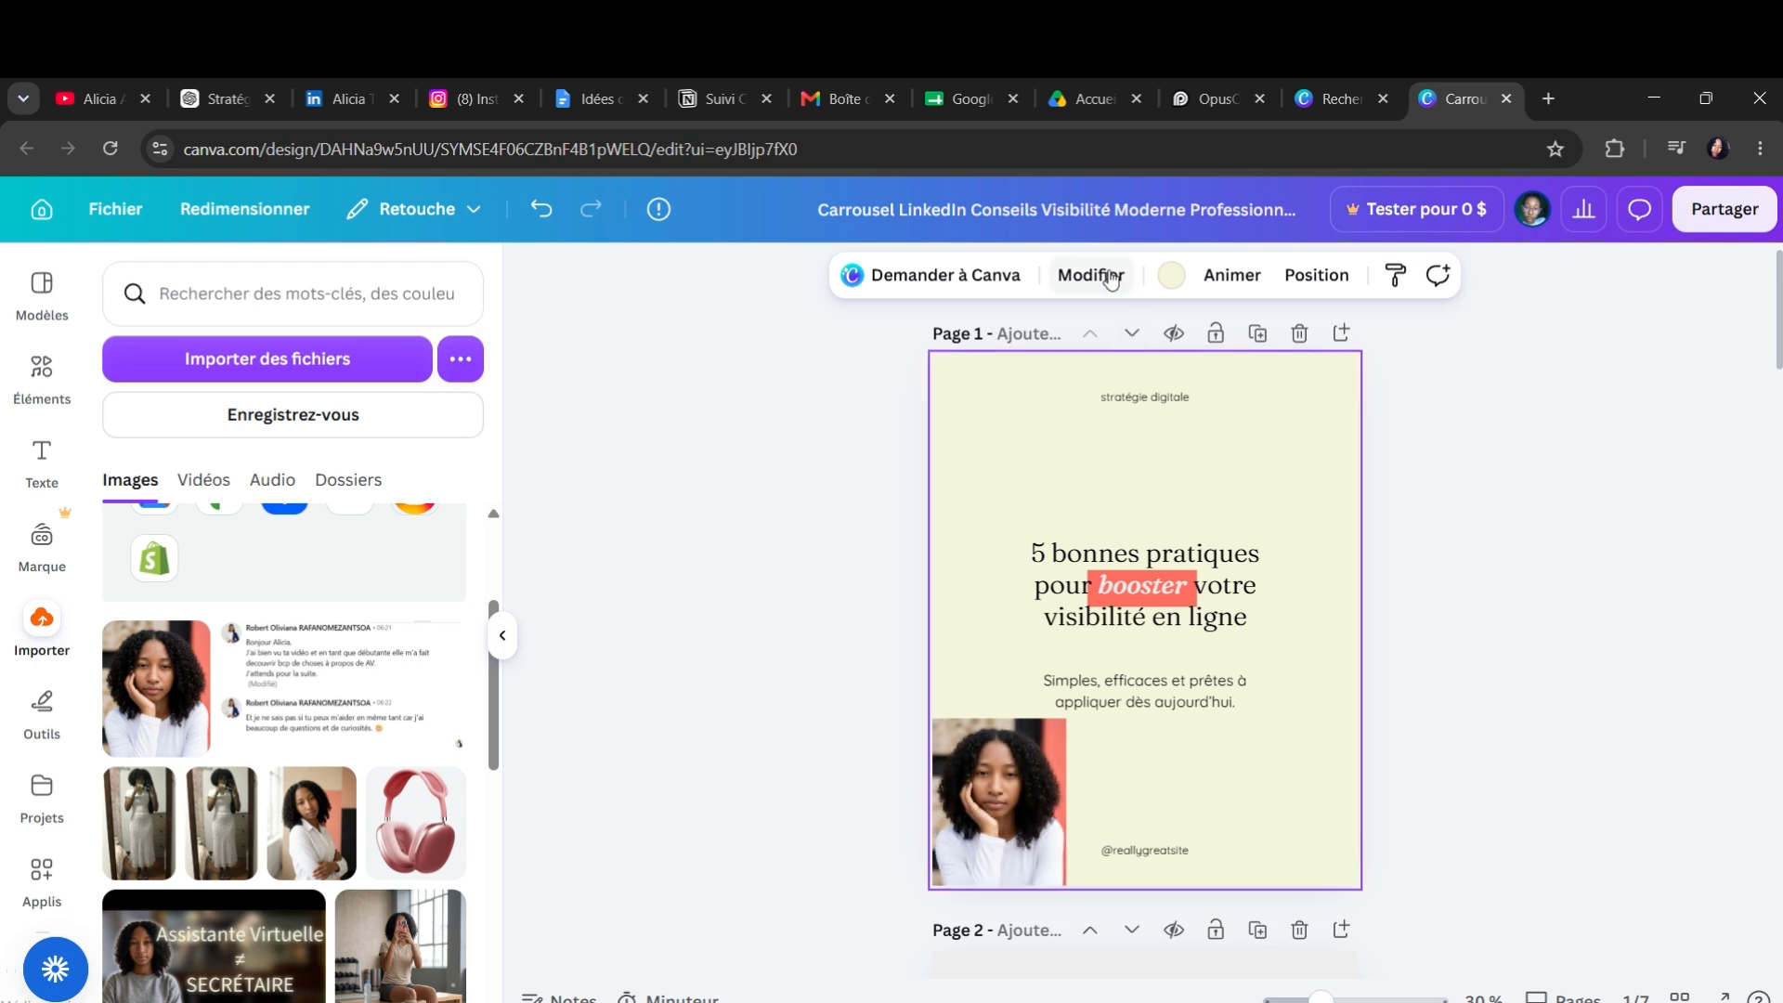
- Enlarge the portrait slightly to about a third of the page width, keeping it anchored in page 1's lower-left corner
{"action": "left_click", "coordinate": [1031, 771]}
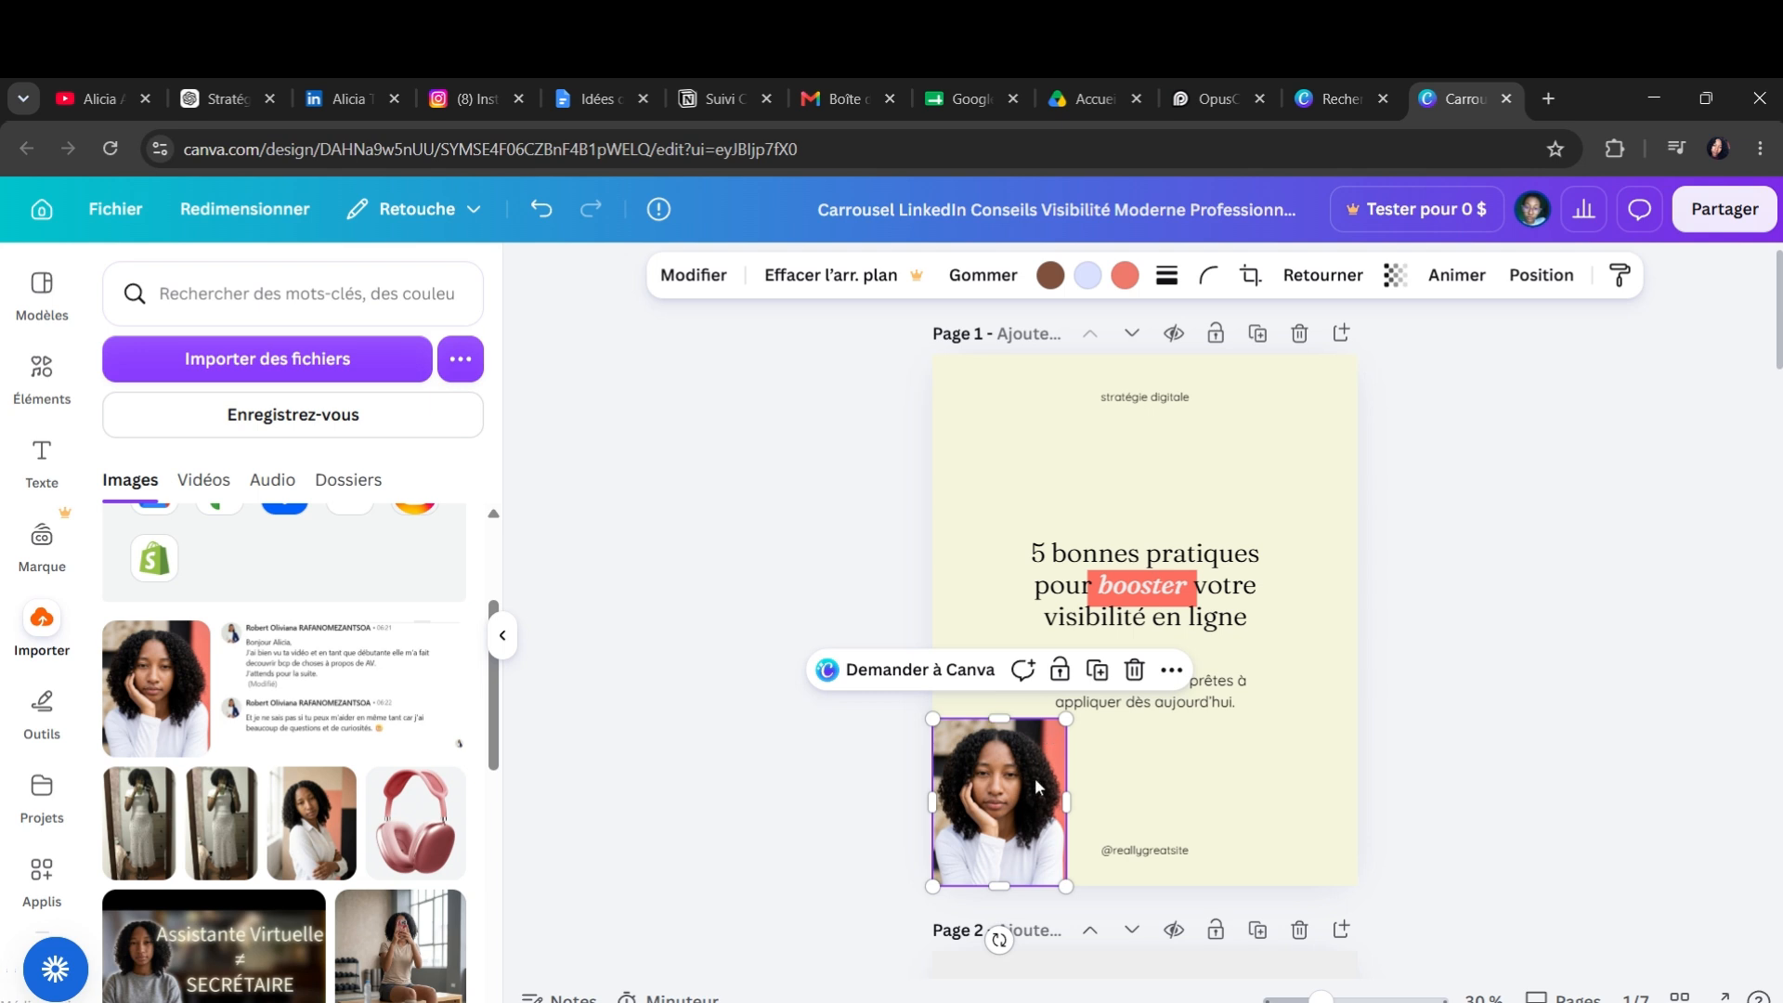
{"action": "left_click_drag", "start_coordinate": [1036, 780], "coordinate": [1036, 781]}
{"action": "left_click_drag", "start_coordinate": [1066, 719], "coordinate": [1073, 711]}
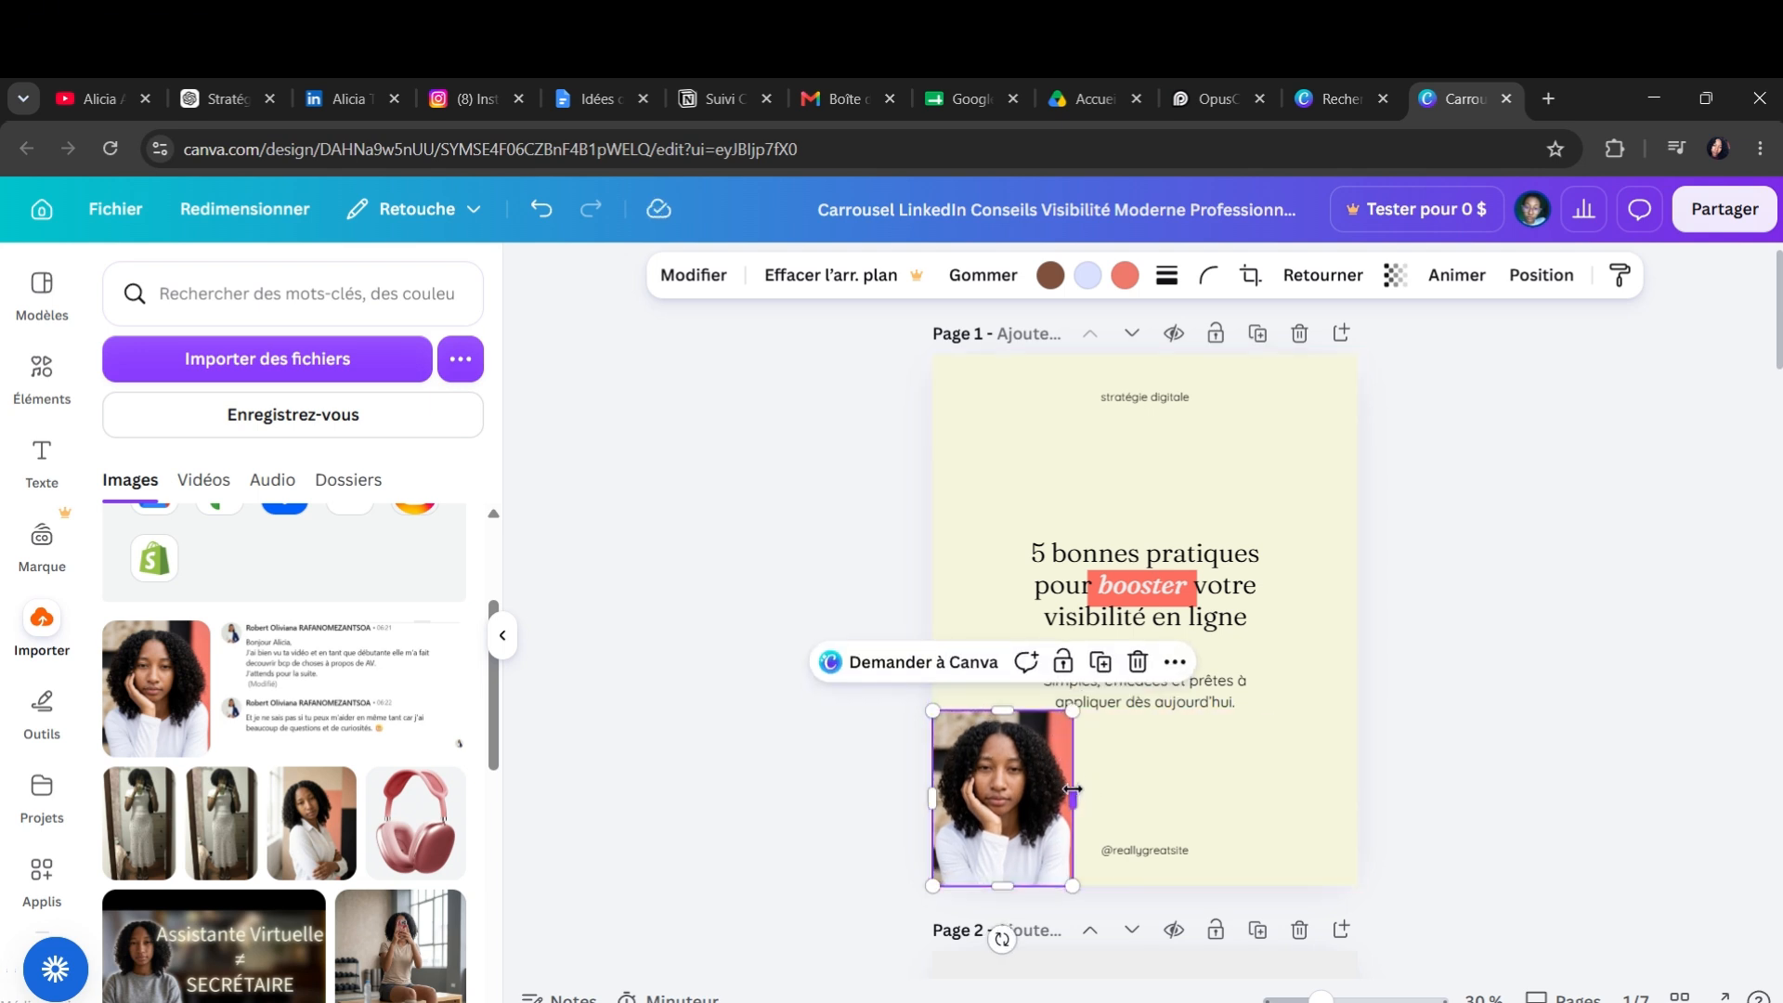
{"action": "mouse_move", "coordinate": [1073, 711]}
{"action": "left_mouse_down"}
{"action": "mouse_move", "coordinate": [1240, 516]}
{"action": "mouse_move", "coordinate": [1072, 710]}
{"action": "left_mouse_up"}
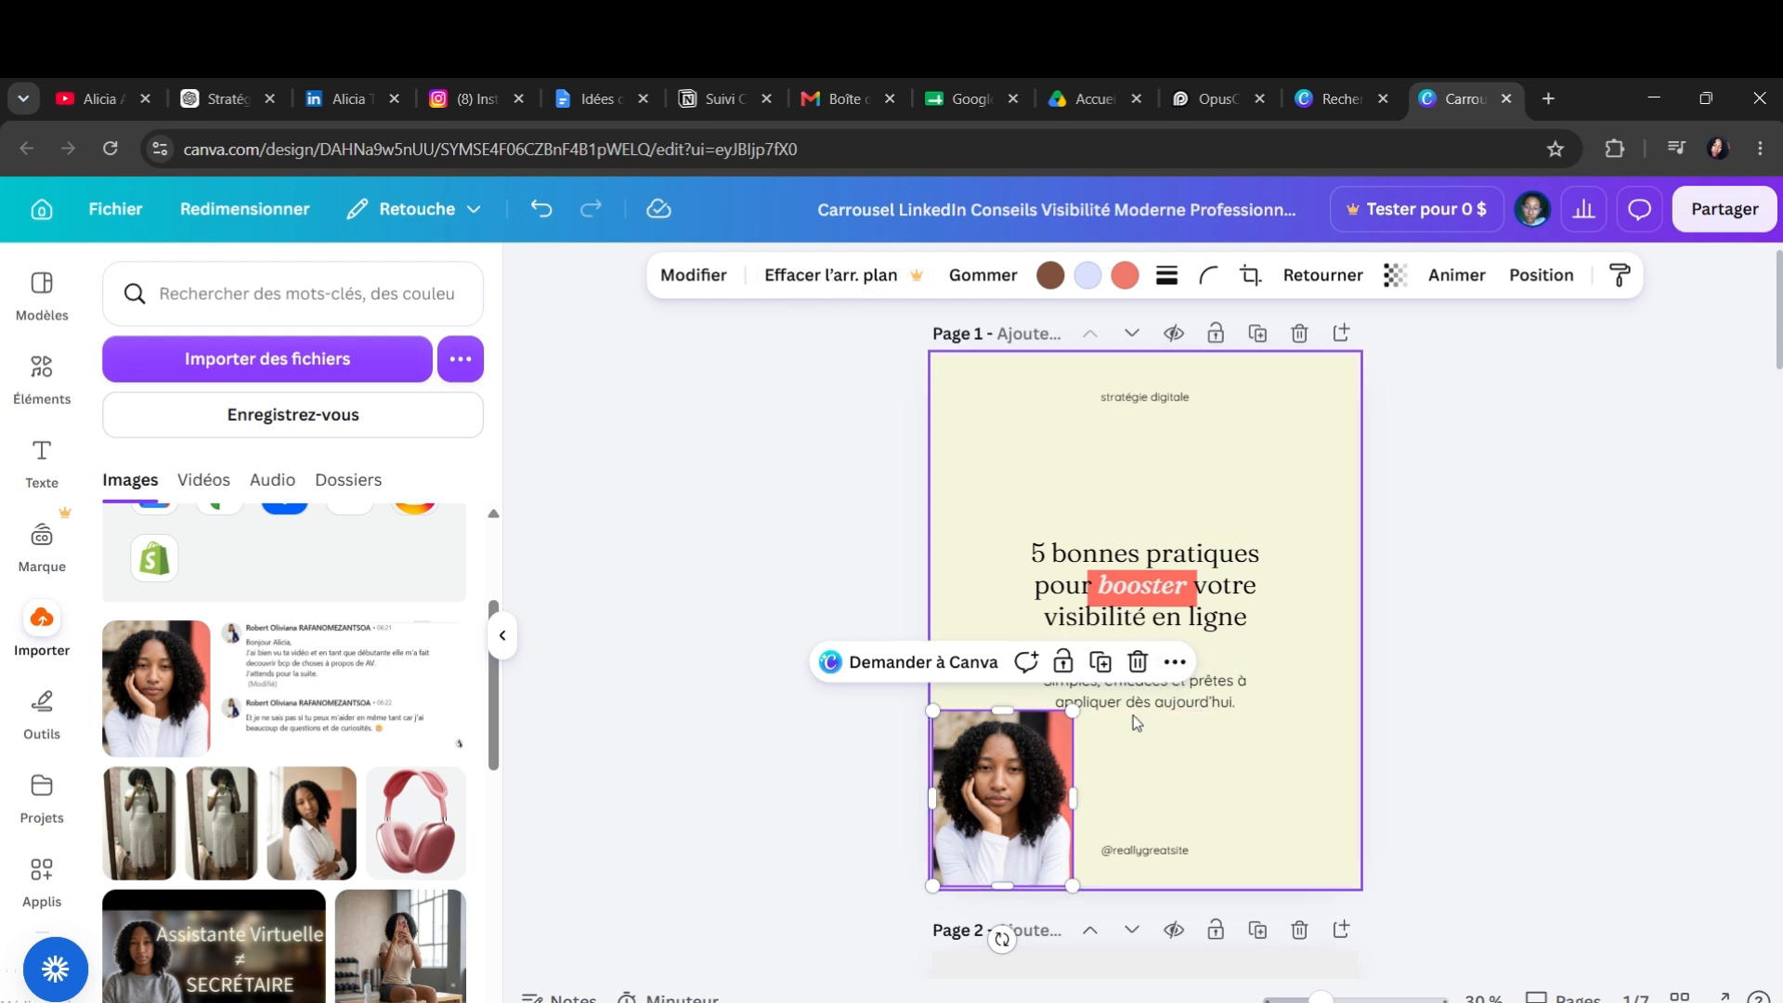
{"action": "mouse_move", "coordinate": [1073, 711]}
{"action": "left_mouse_down"}
{"action": "mouse_move", "coordinate": [1051, 737]}
{"action": "mouse_move", "coordinate": [1074, 711]}
{"action": "left_mouse_up"}
{"action": "left_click", "coordinate": [1161, 740]}
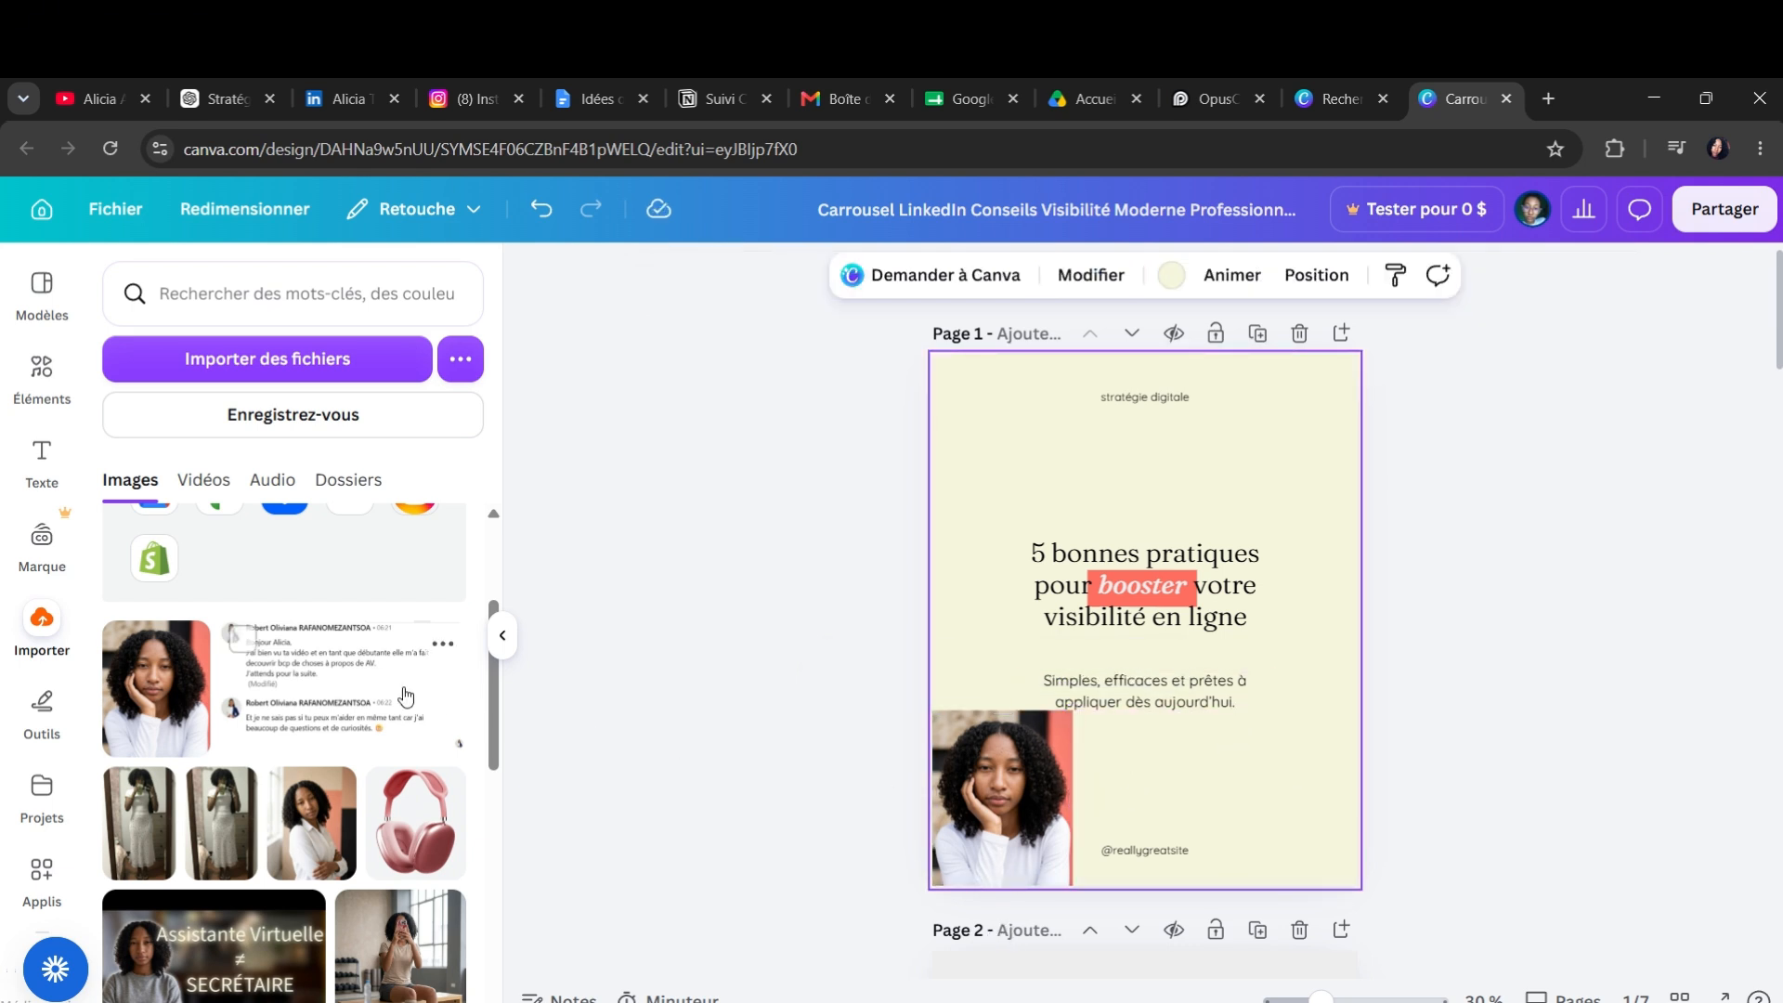
{"action": "scroll", "coordinate": [455, 660], "scroll_direction": "down", "scroll_amount": 5}
{"action": "scroll", "coordinate": [456, 650], "scroll_direction": "down", "scroll_amount": 3}
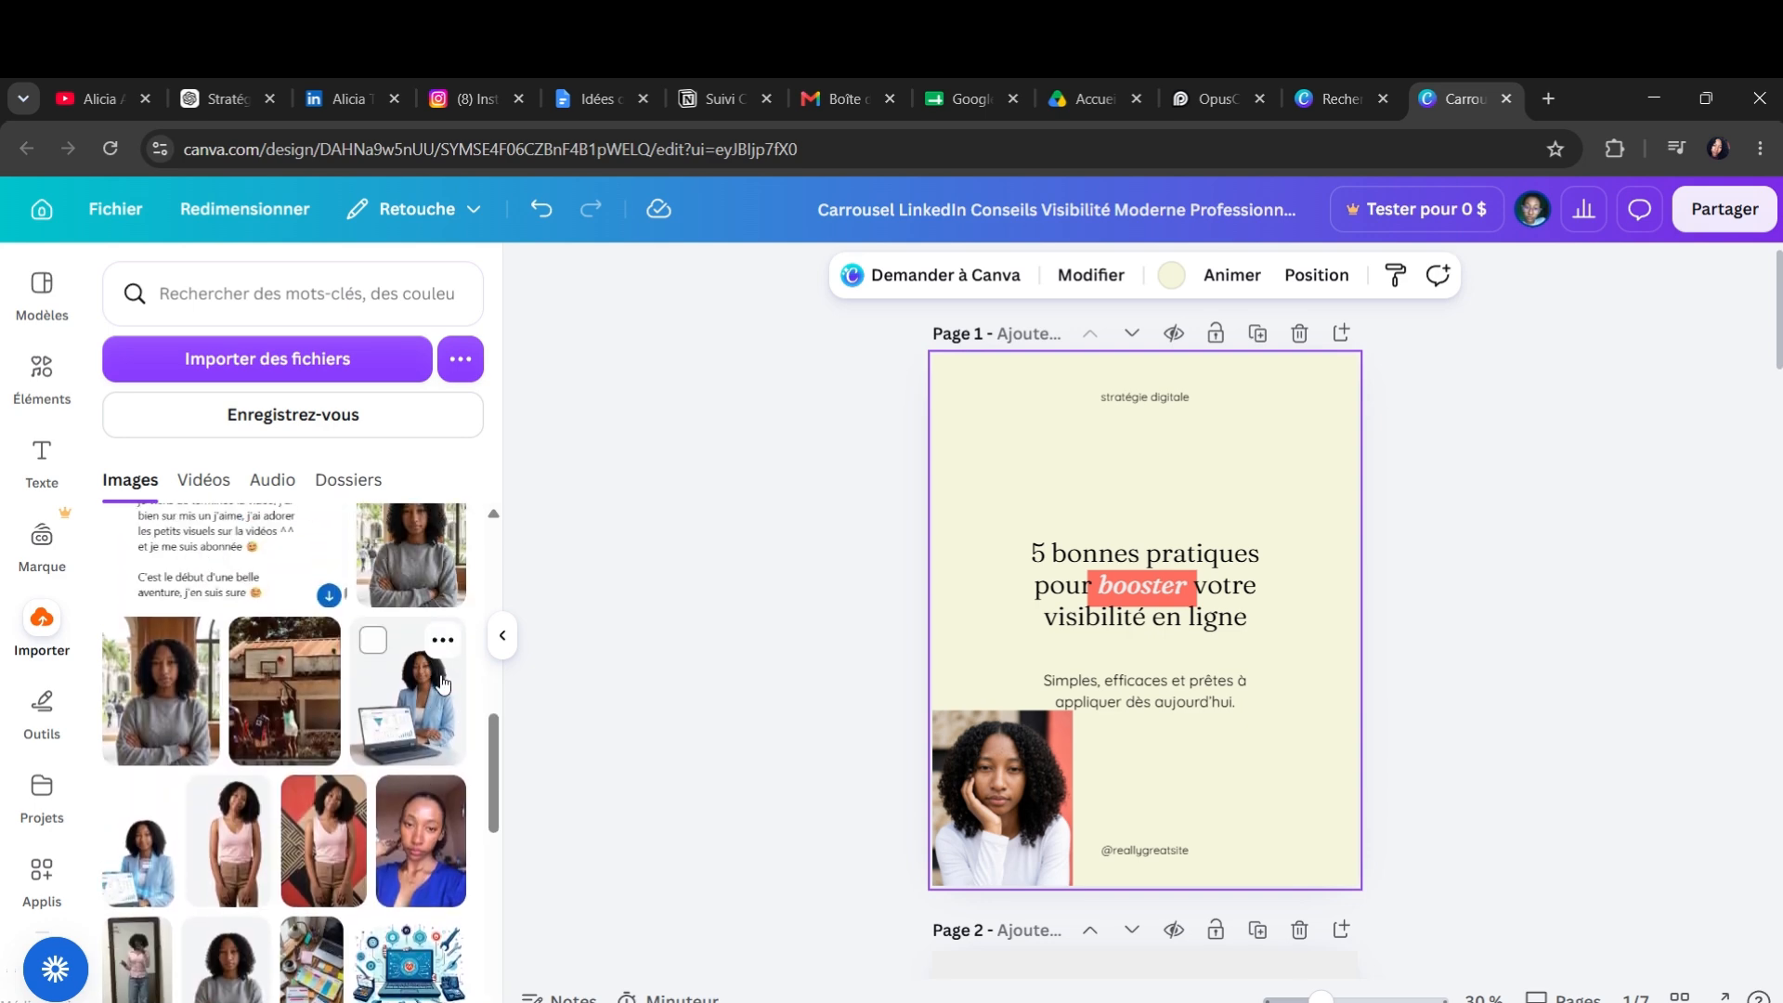
{"action": "left_click_drag", "start_coordinate": [251, 609], "coordinate": [1217, 715]}
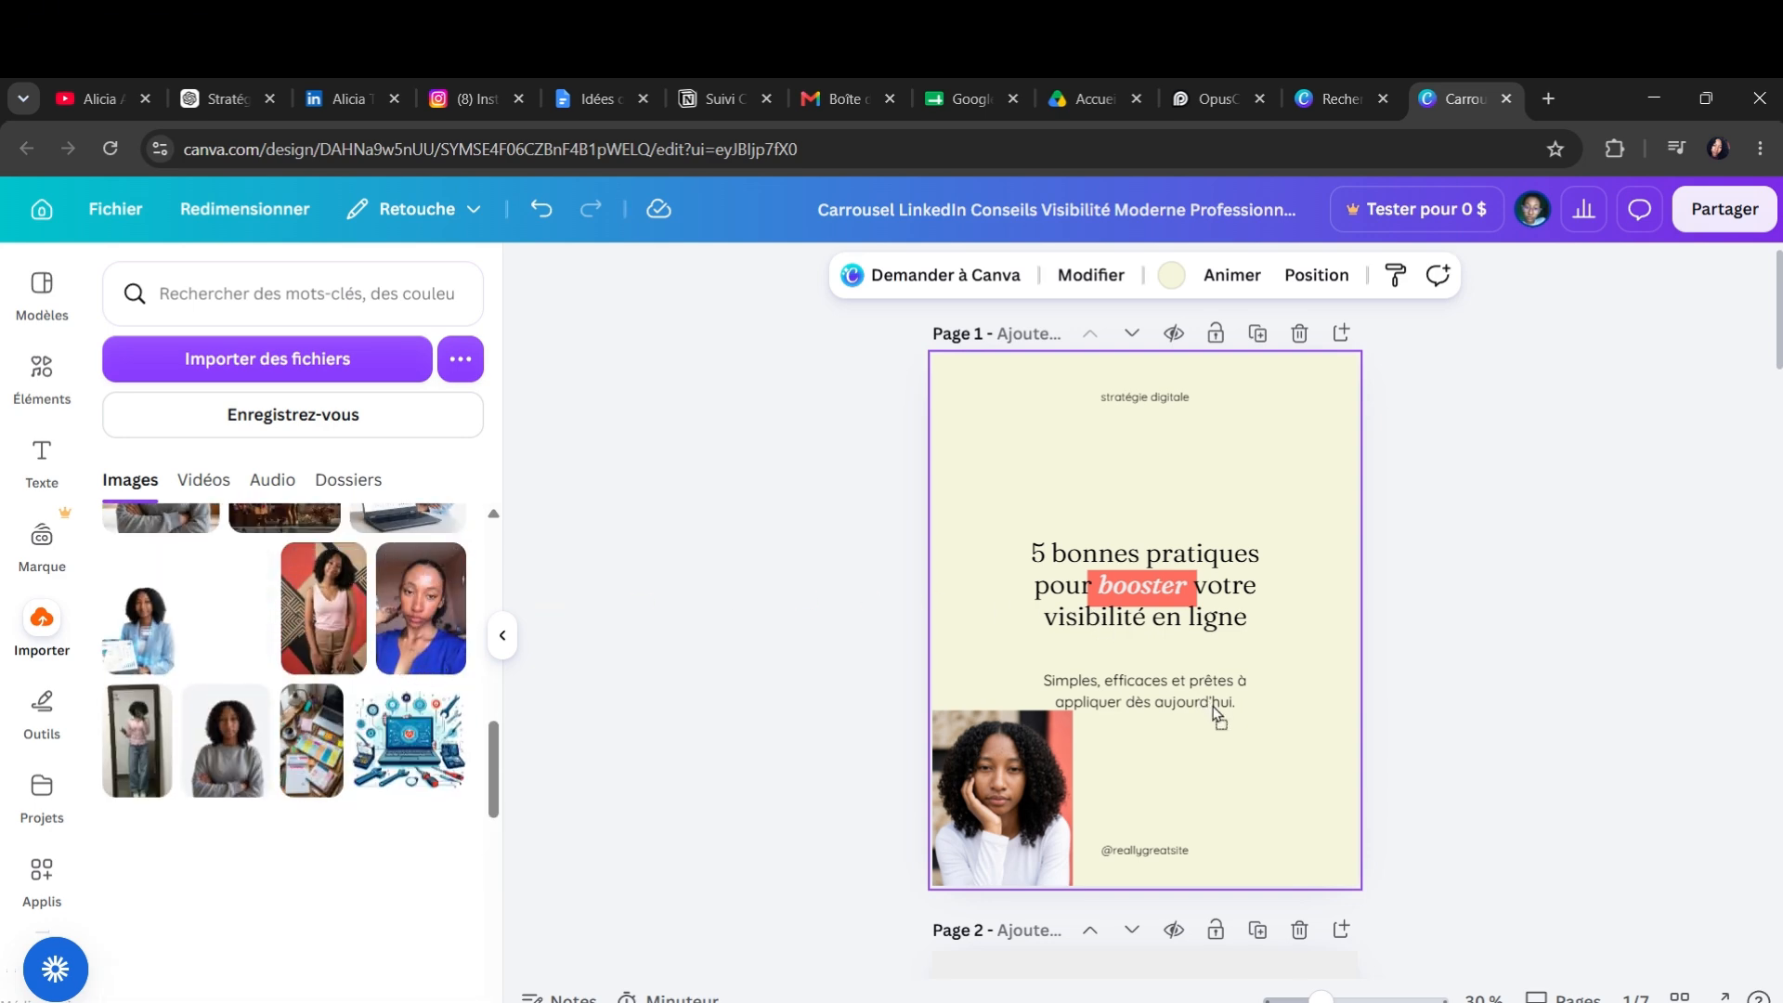
{"action": "left_click_drag", "start_coordinate": [1217, 794], "coordinate": [1210, 653]}
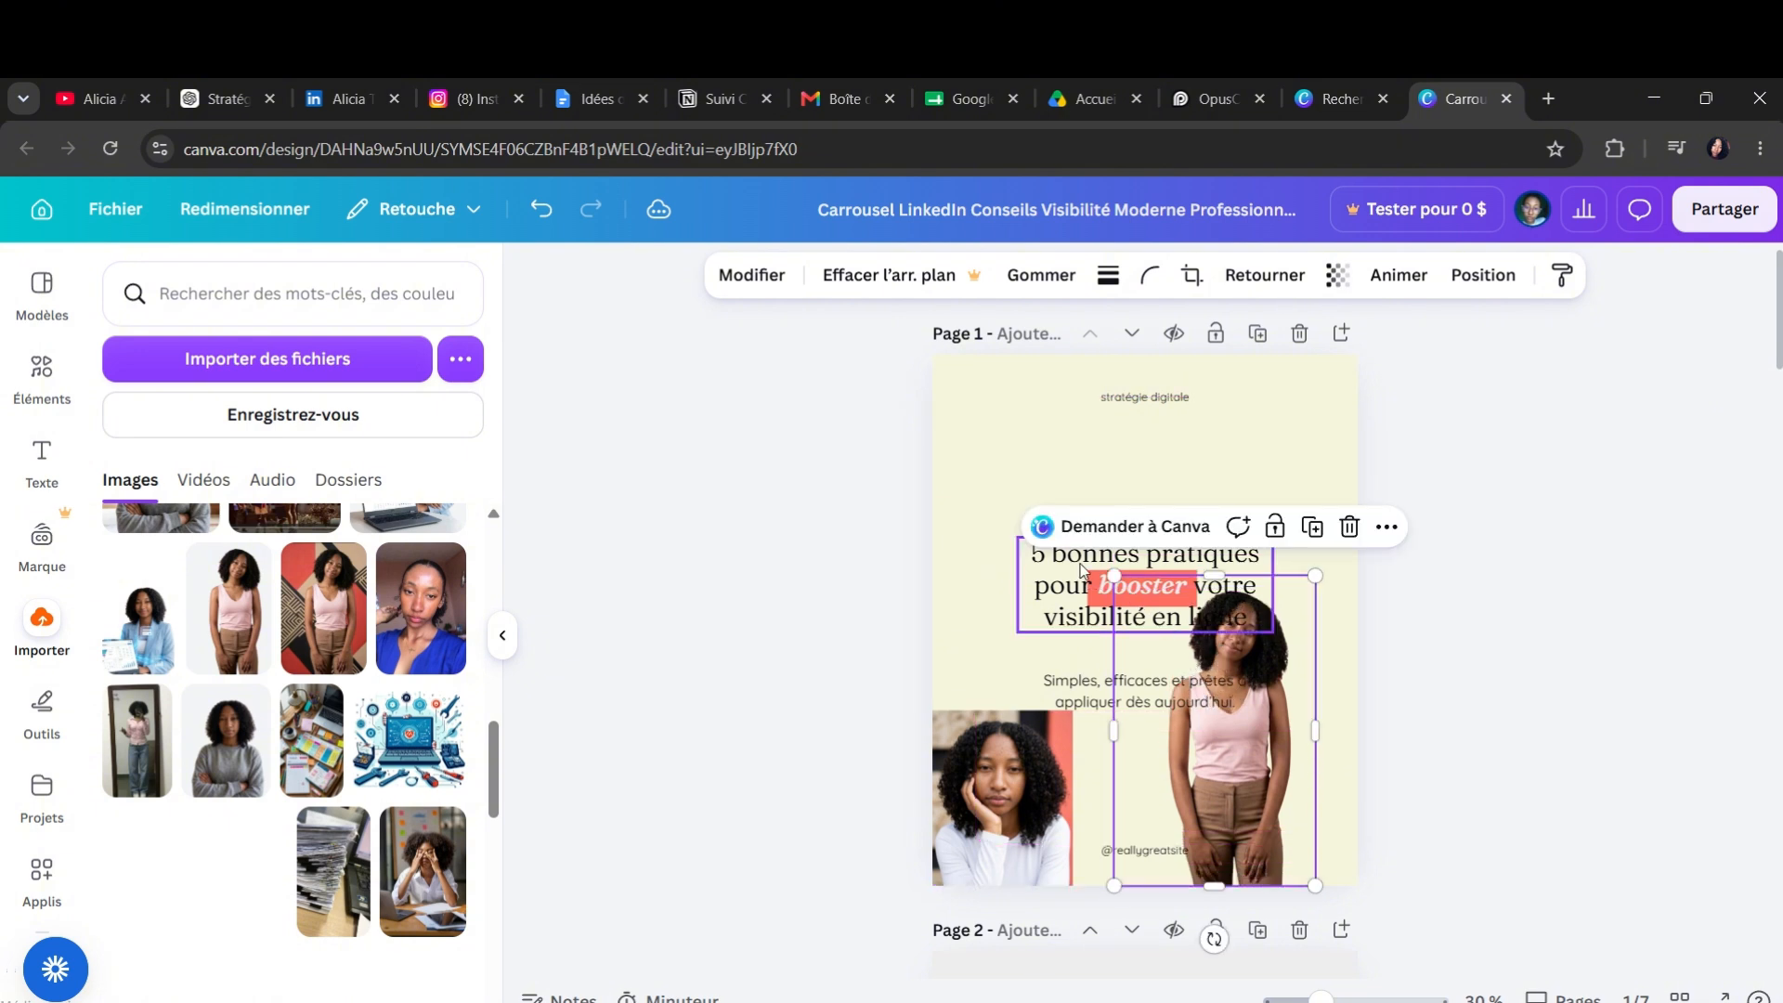
{"action": "left_click_drag", "start_coordinate": [1116, 575], "coordinate": [1134, 607]}
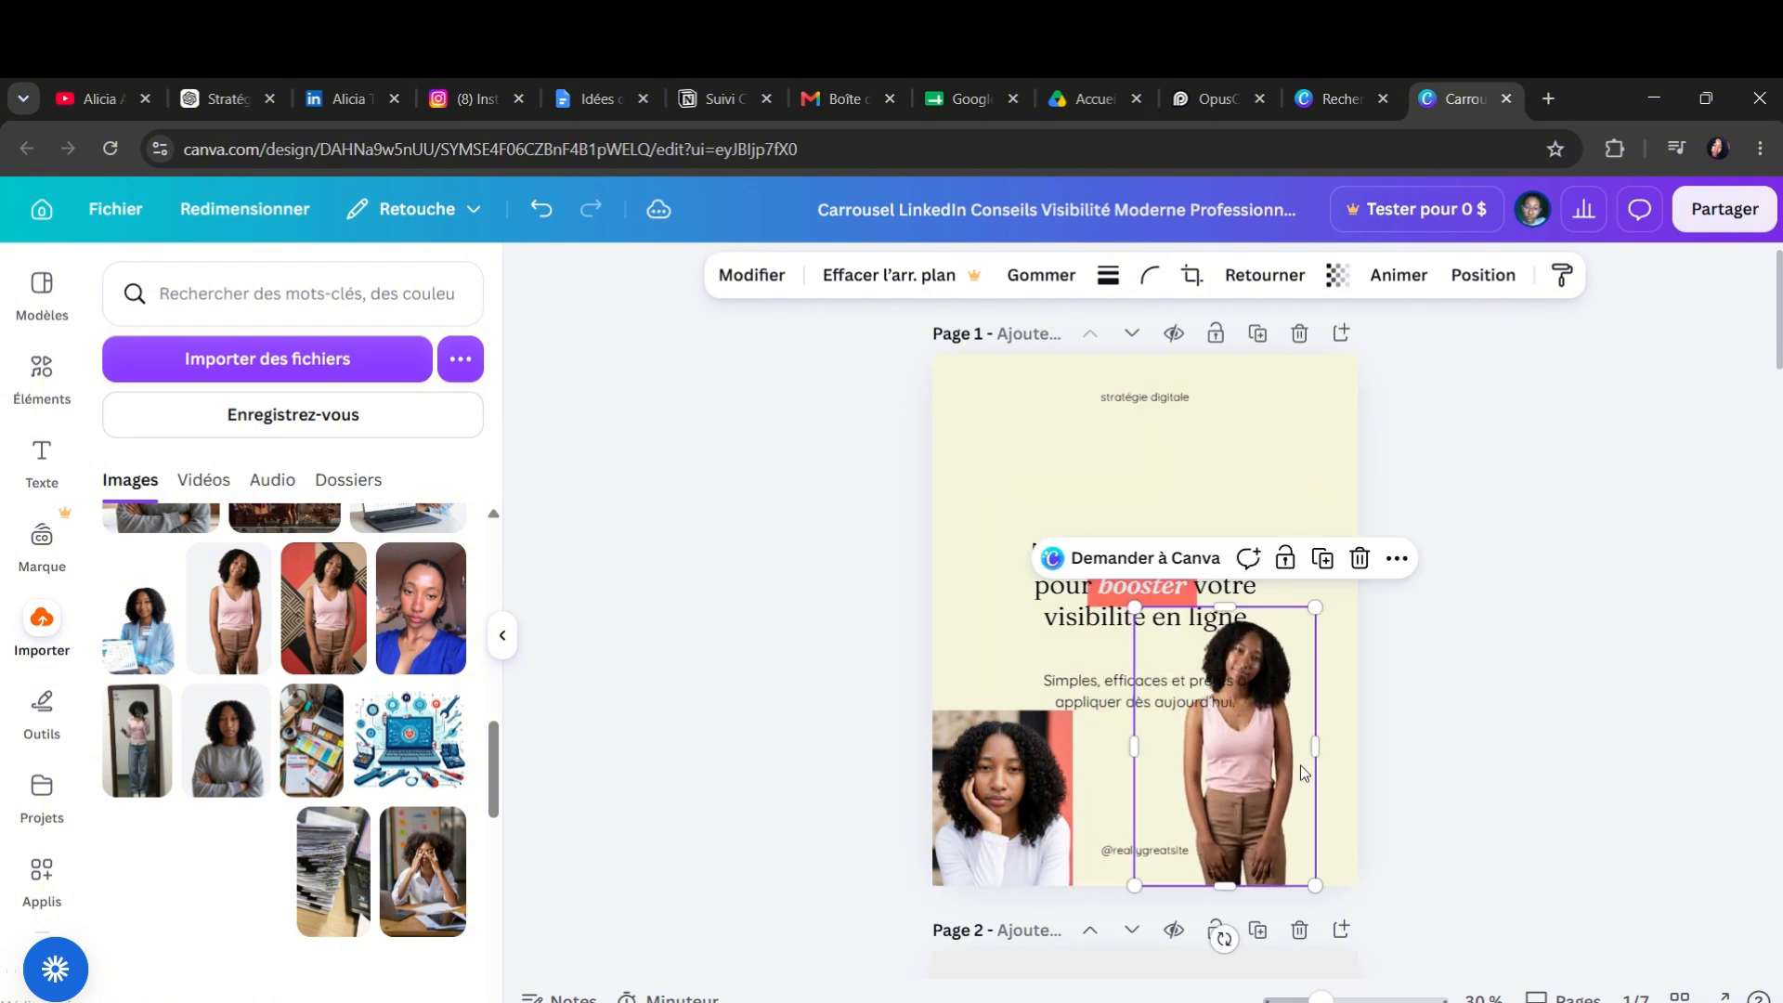
{"action": "left_click", "coordinate": [1359, 560]}
- Replace page 1's portrait with the uploaded cut-out in the grey sweater, scaled to about 40% of the page width in the lower-left corner
{"action": "left_click", "coordinate": [1016, 817]}
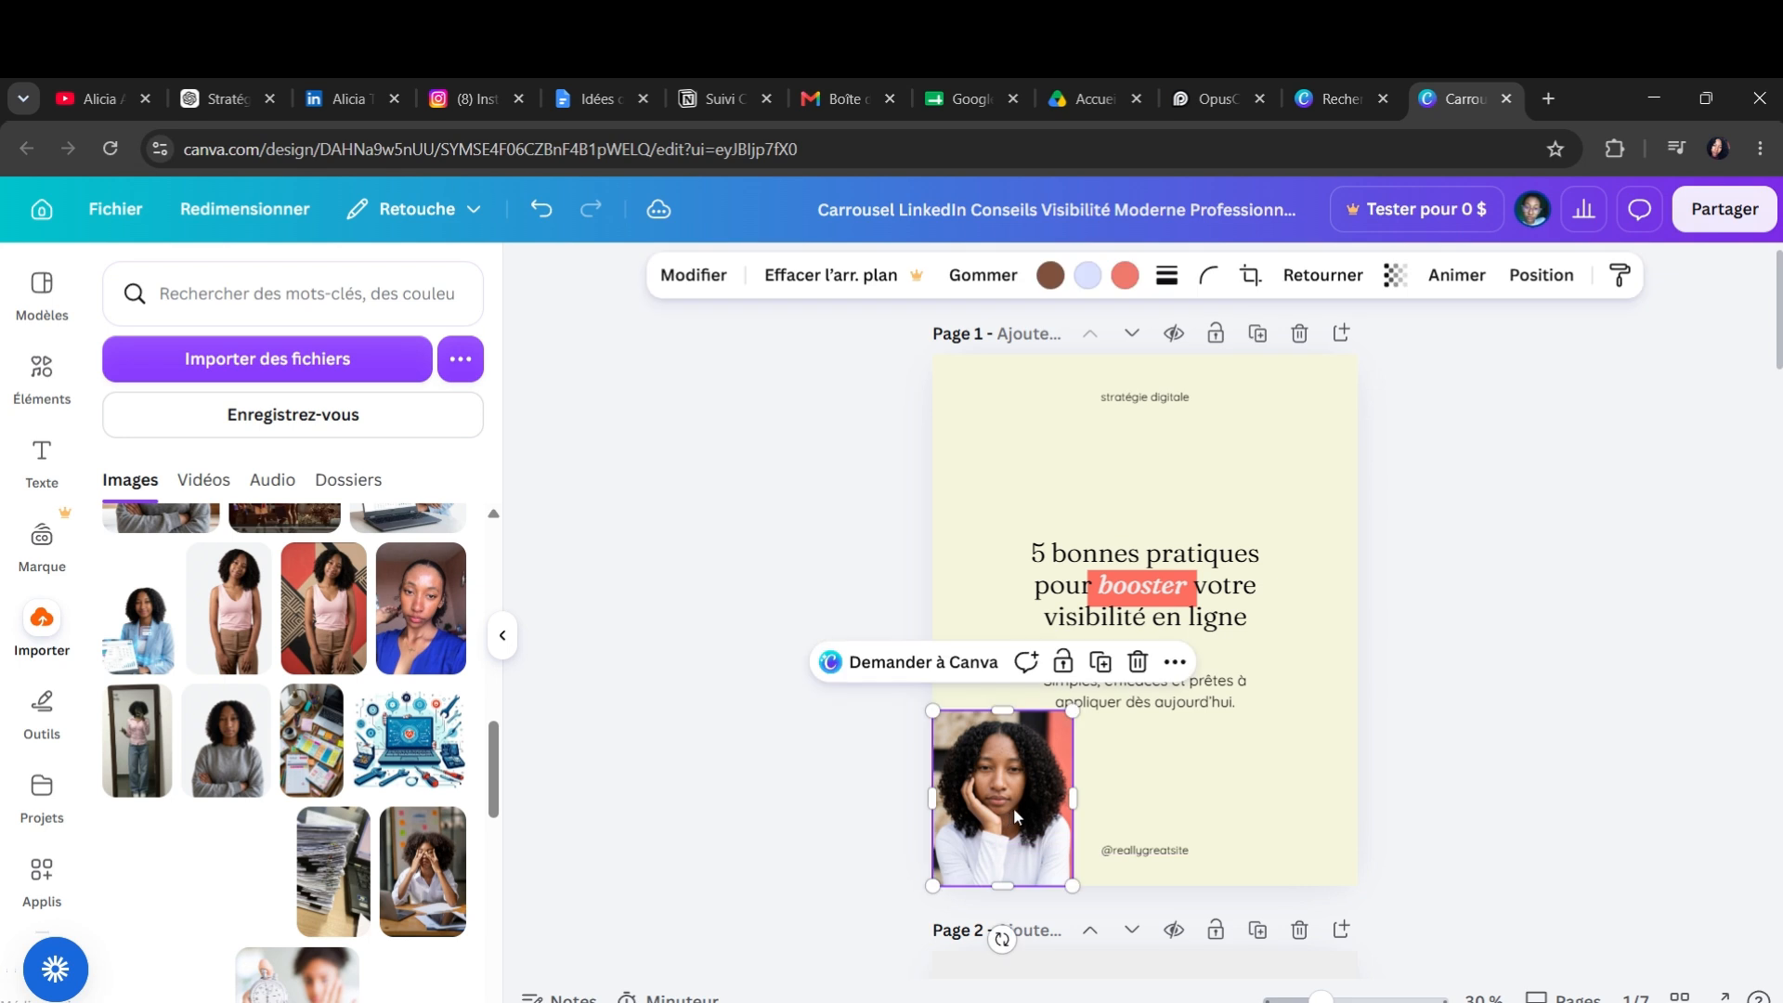
{"action": "left_click_drag", "start_coordinate": [1042, 805], "coordinate": [269, 789]}
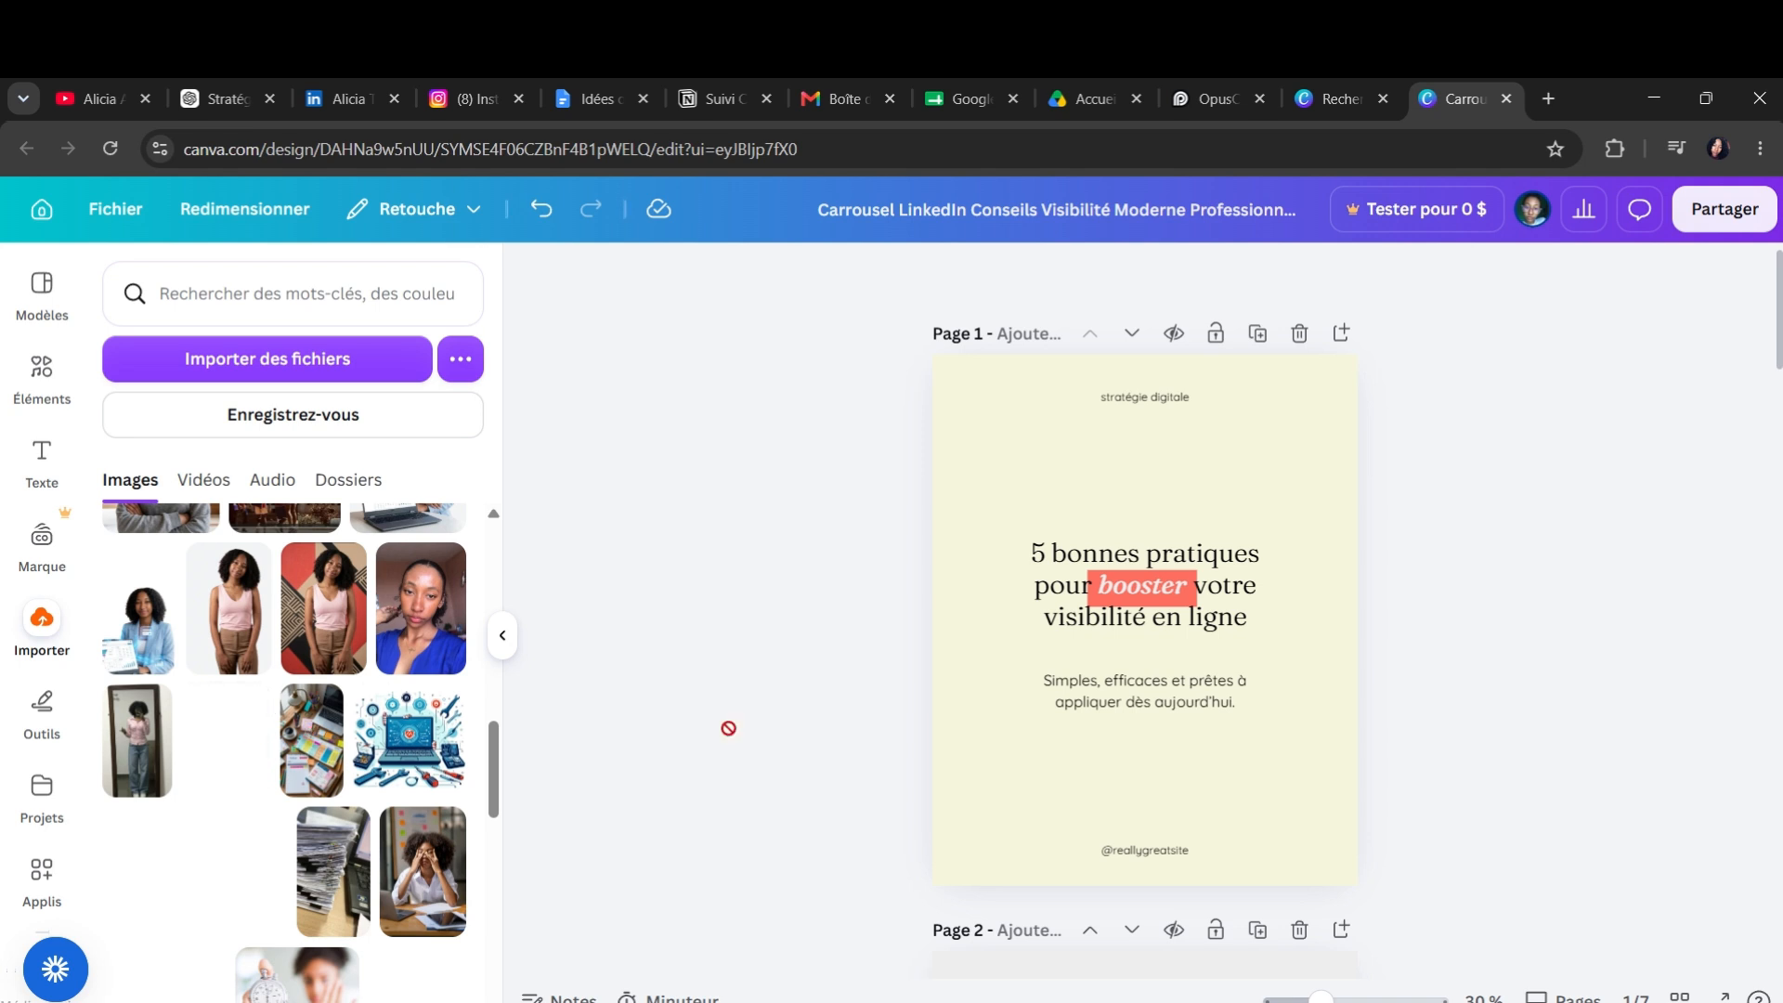
{"action": "left_click_drag", "start_coordinate": [1012, 799], "coordinate": [1019, 646]}
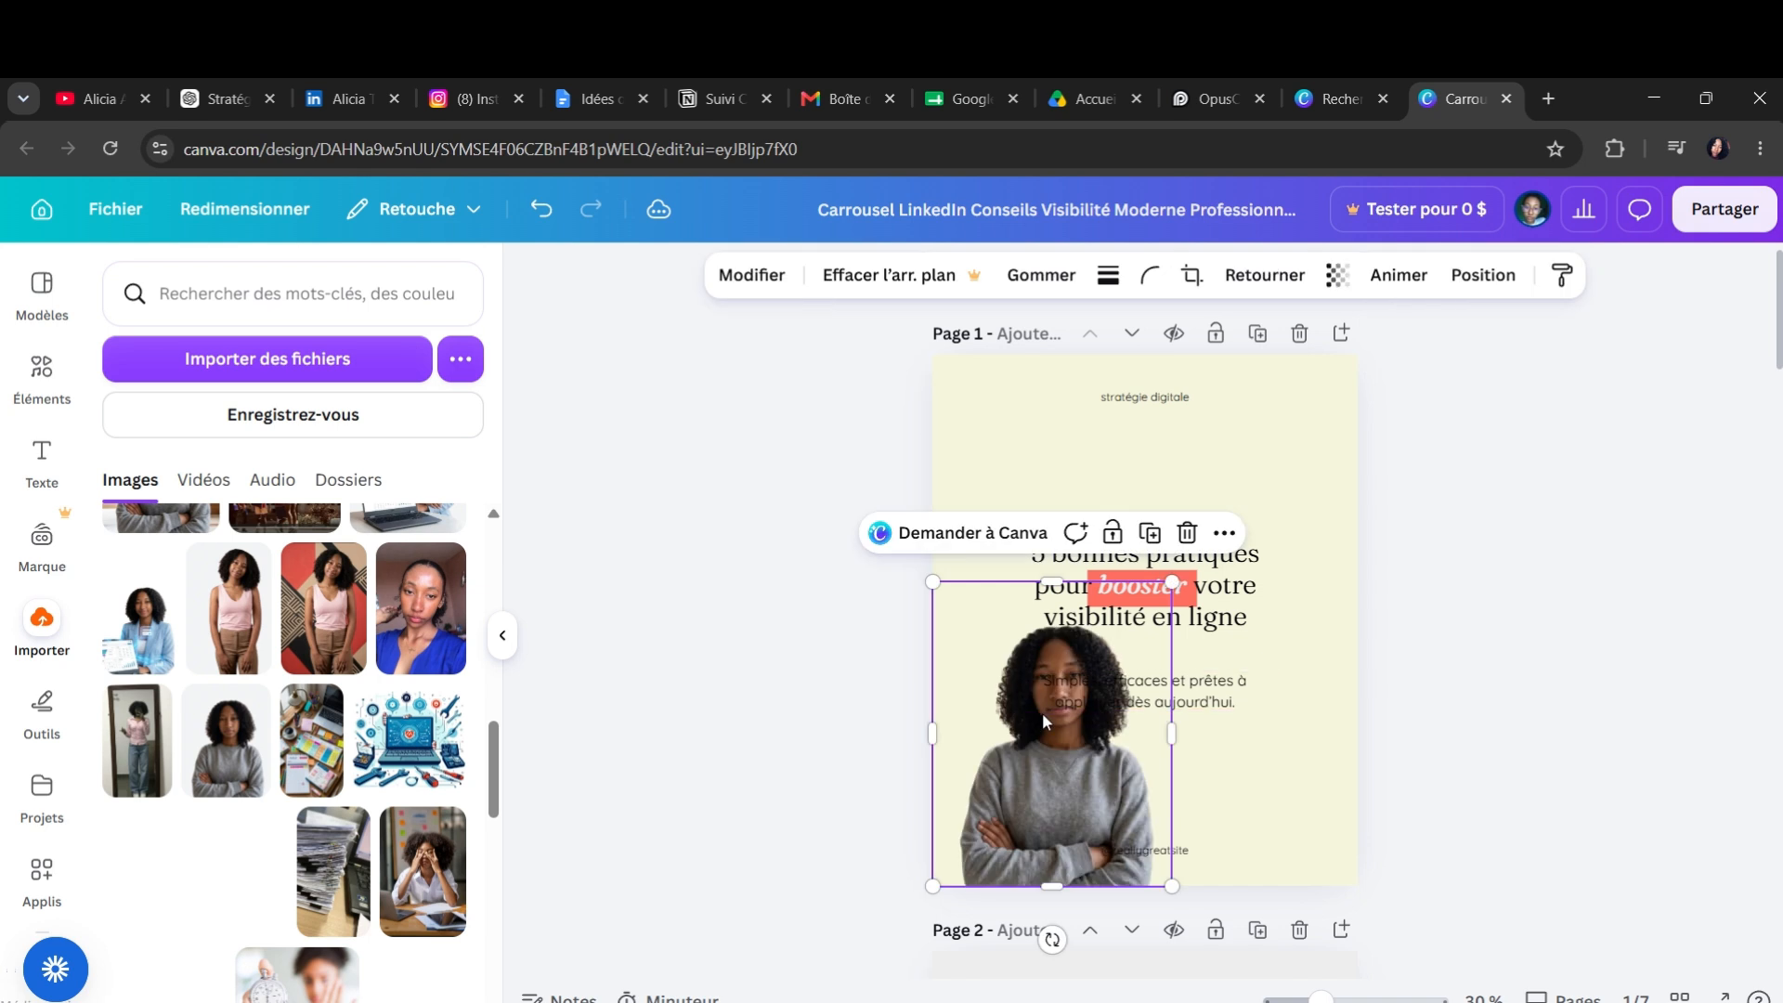
{"action": "left_click_drag", "start_coordinate": [1172, 582], "coordinate": [1073, 652]}
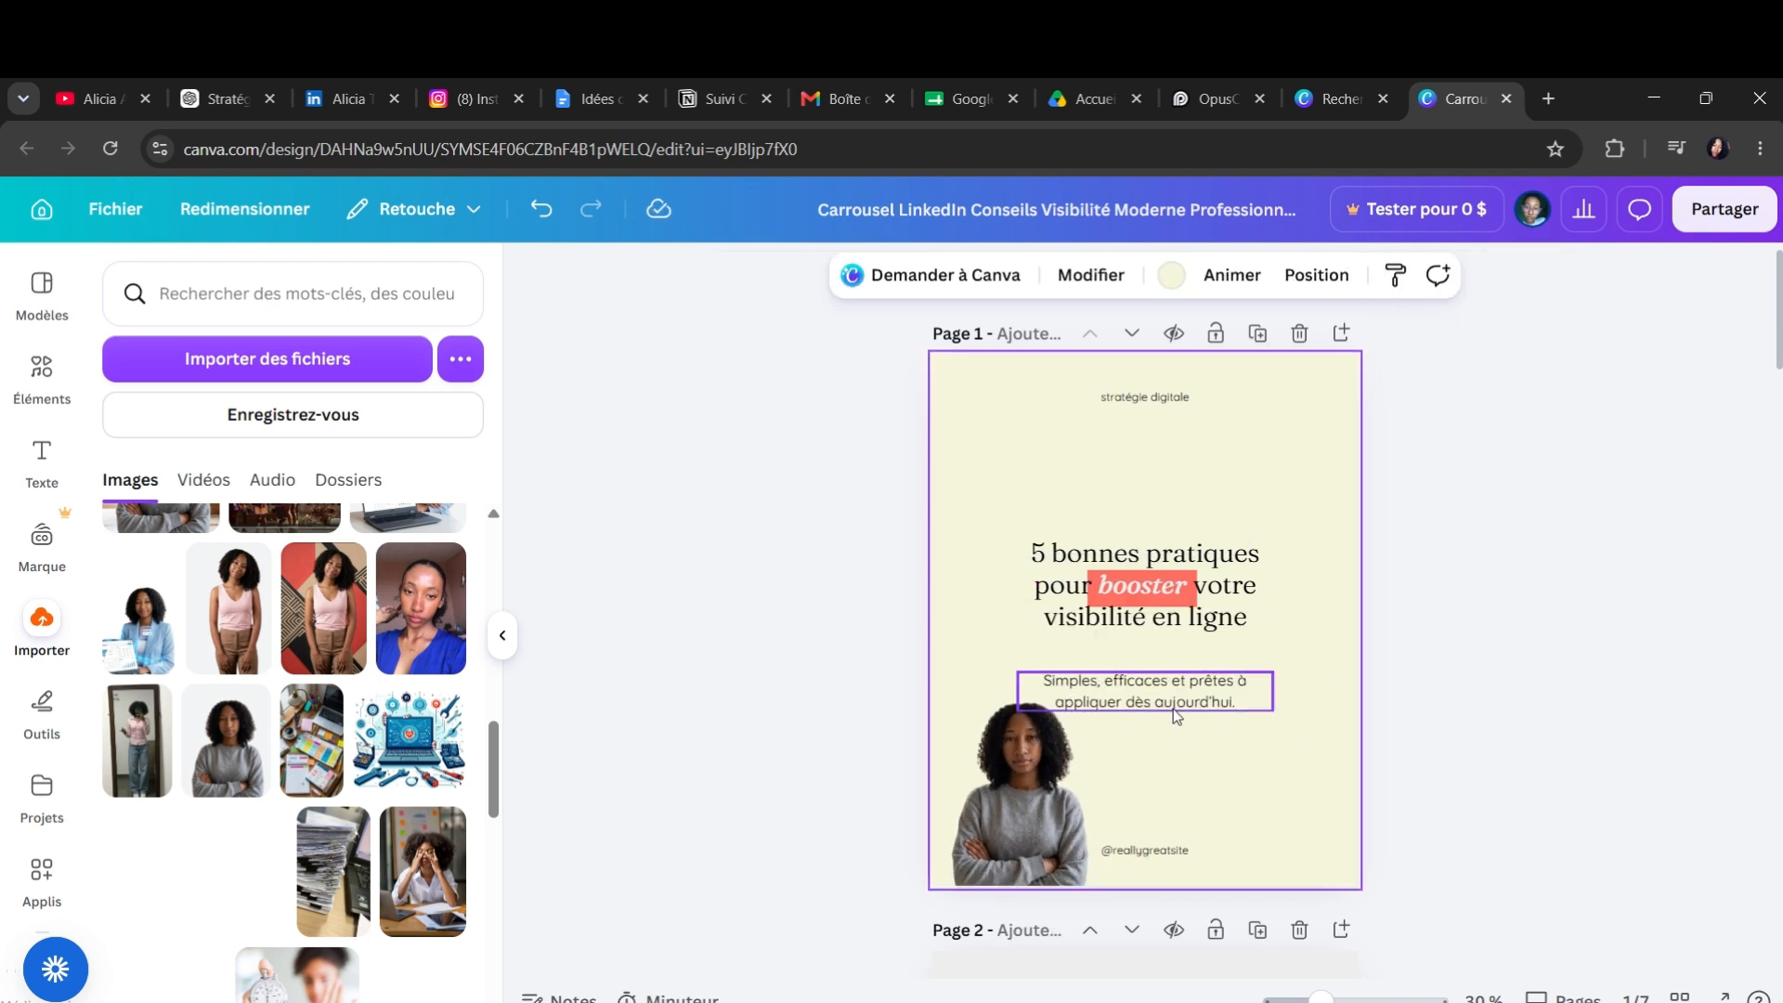
- Shift page 1's subtitle, heading and the coral highlight behind "booster" down and to the right, keeping the highlight aligned with its word
{"action": "left_click_drag", "start_coordinate": [1178, 699], "coordinate": [1220, 768]}
{"action": "left_click", "coordinate": [1155, 592]}
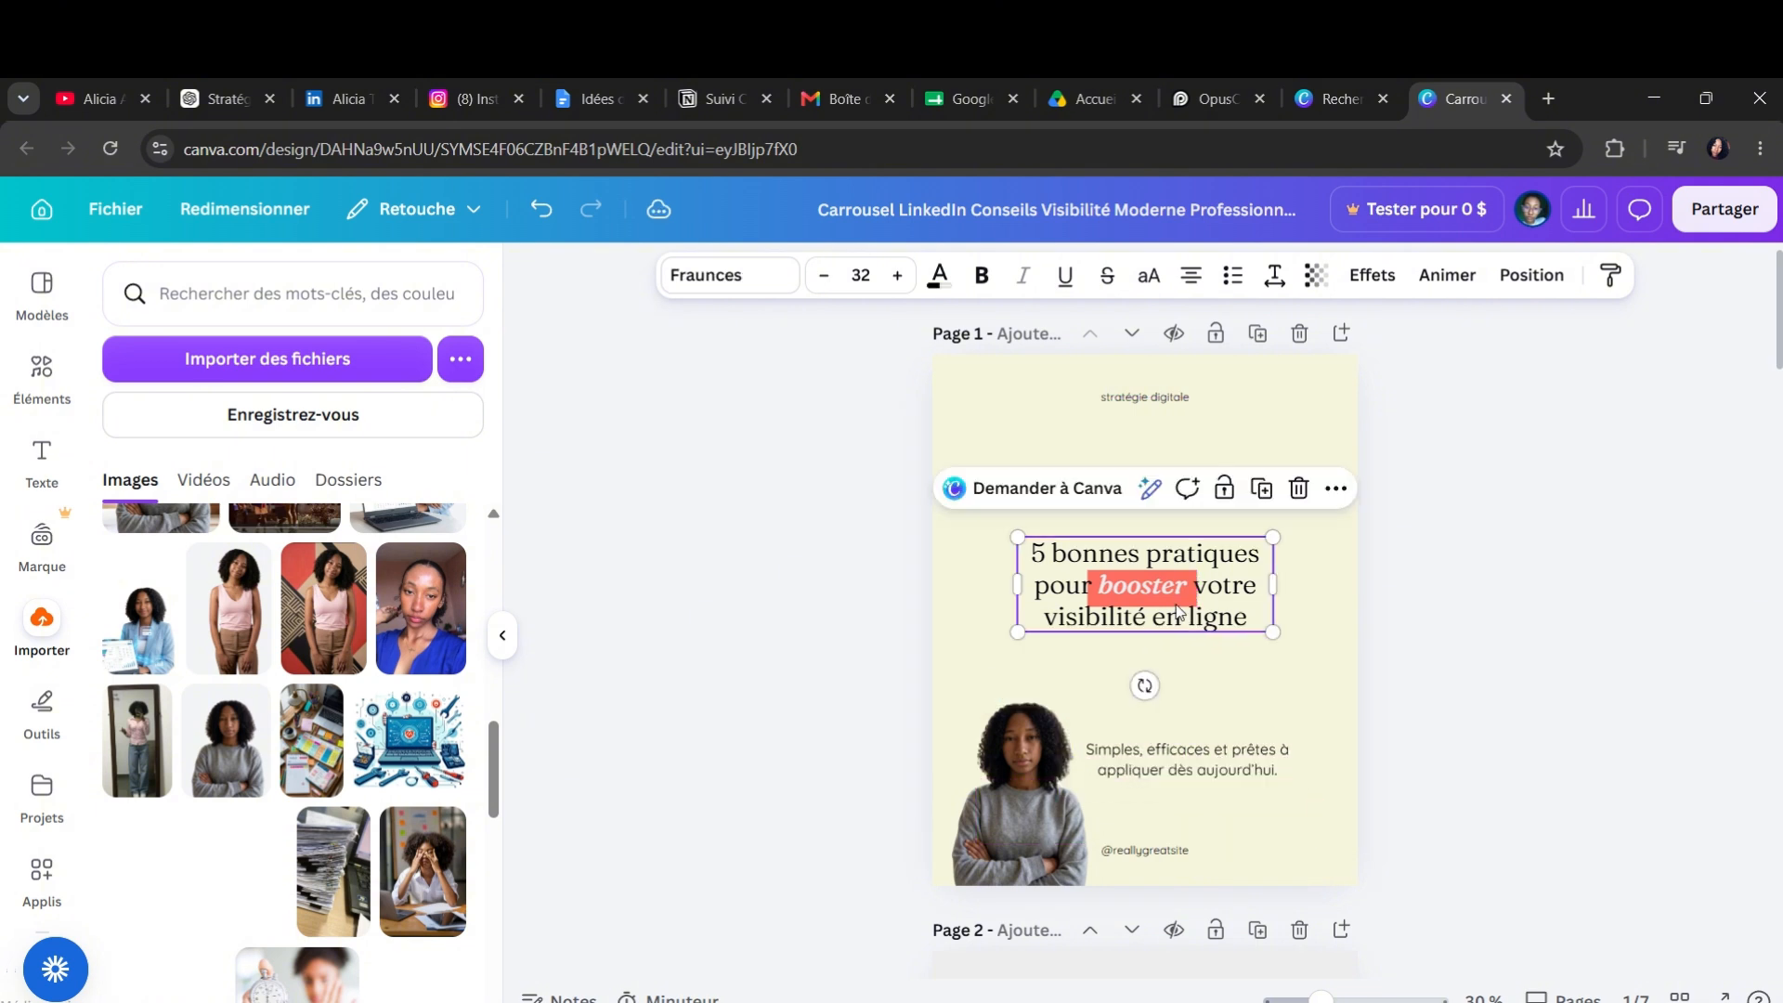
{"action": "left_click_drag", "start_coordinate": [1154, 591], "coordinate": [1184, 627]}
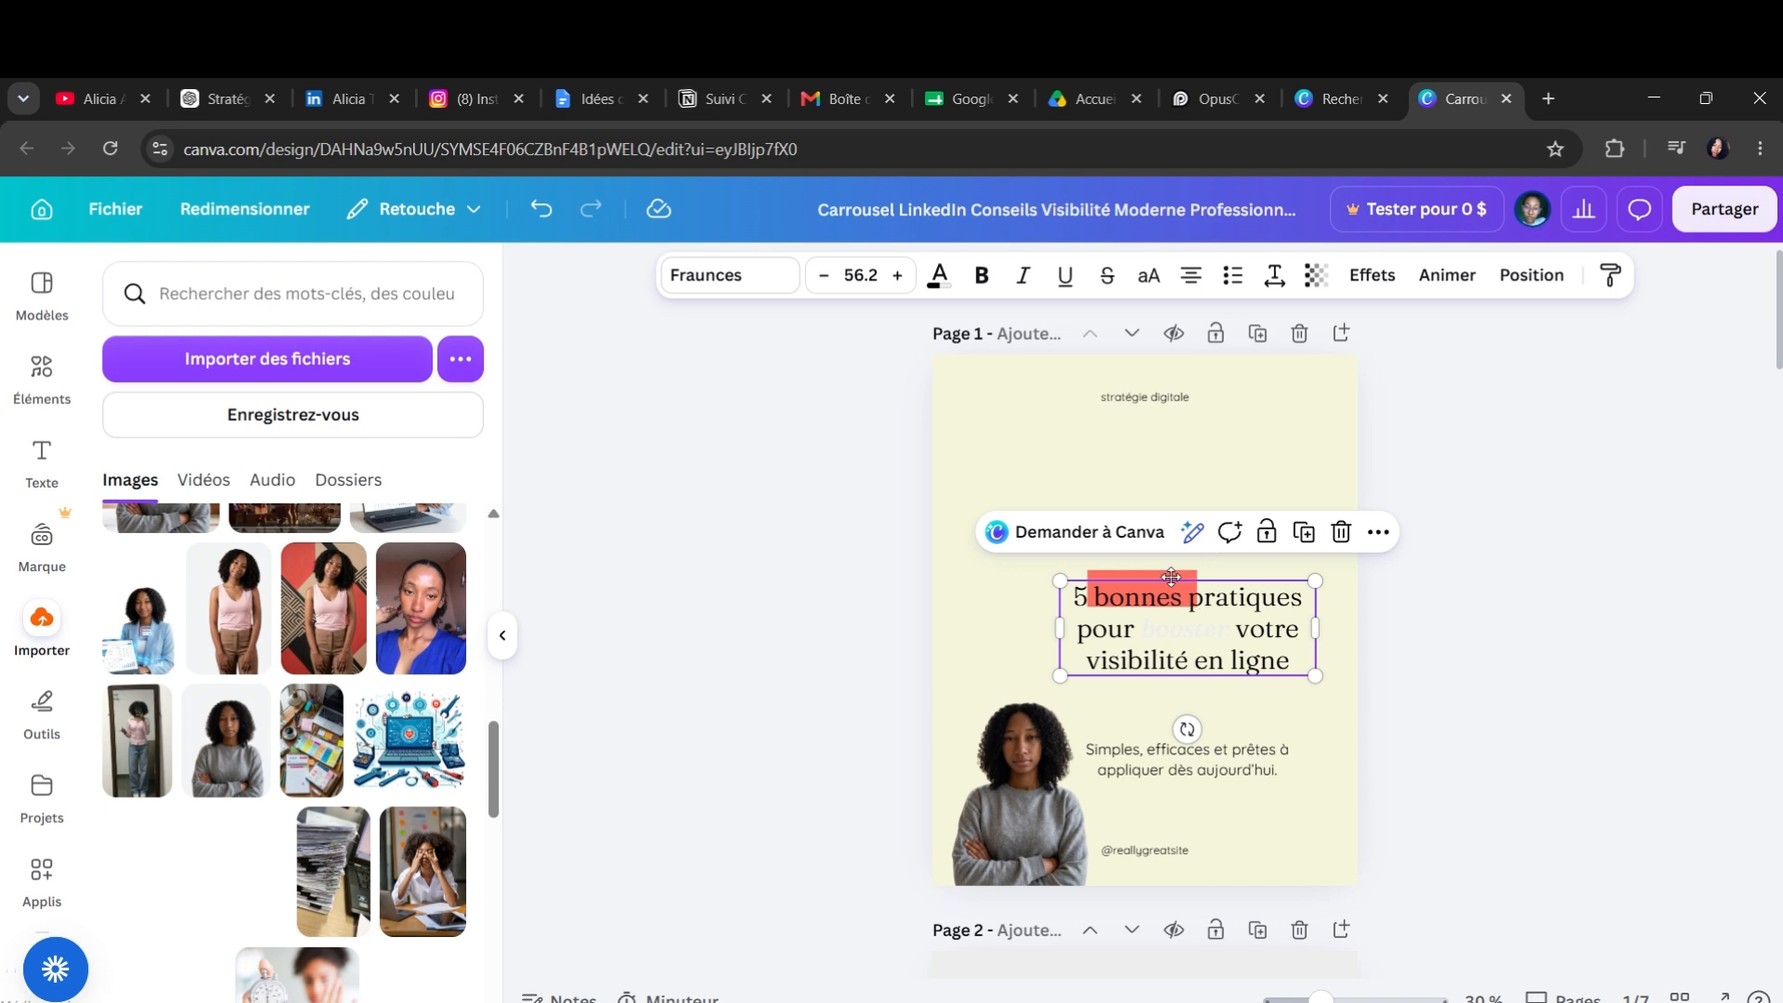
{"action": "double_click", "coordinate": [1172, 577]}
{"action": "left_click", "coordinate": [1167, 570]}
{"action": "left_click_drag", "start_coordinate": [1155, 570], "coordinate": [1199, 614]}
- Crop and stretch the grey-sweater portrait's frame in the lower-left corner to about 38% of the page width and just over half its height
{"action": "left_click", "coordinate": [1022, 743]}
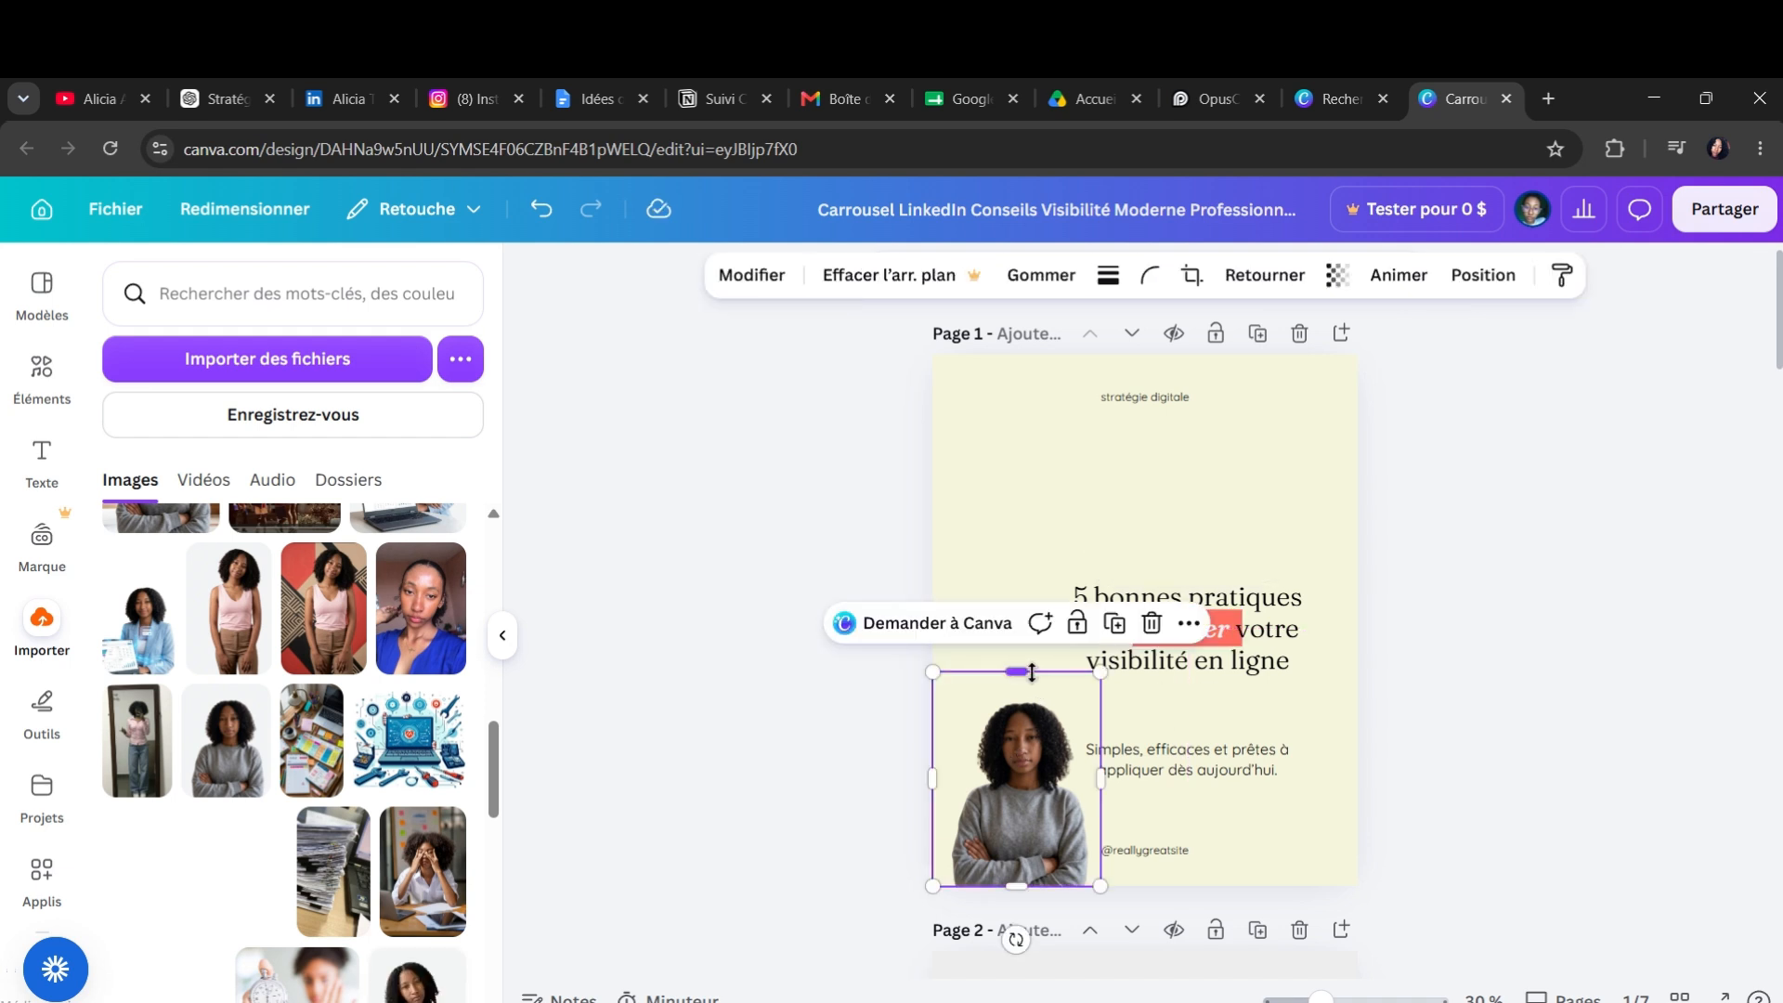
{"action": "left_click_drag", "start_coordinate": [1022, 671], "coordinate": [1052, 646]}
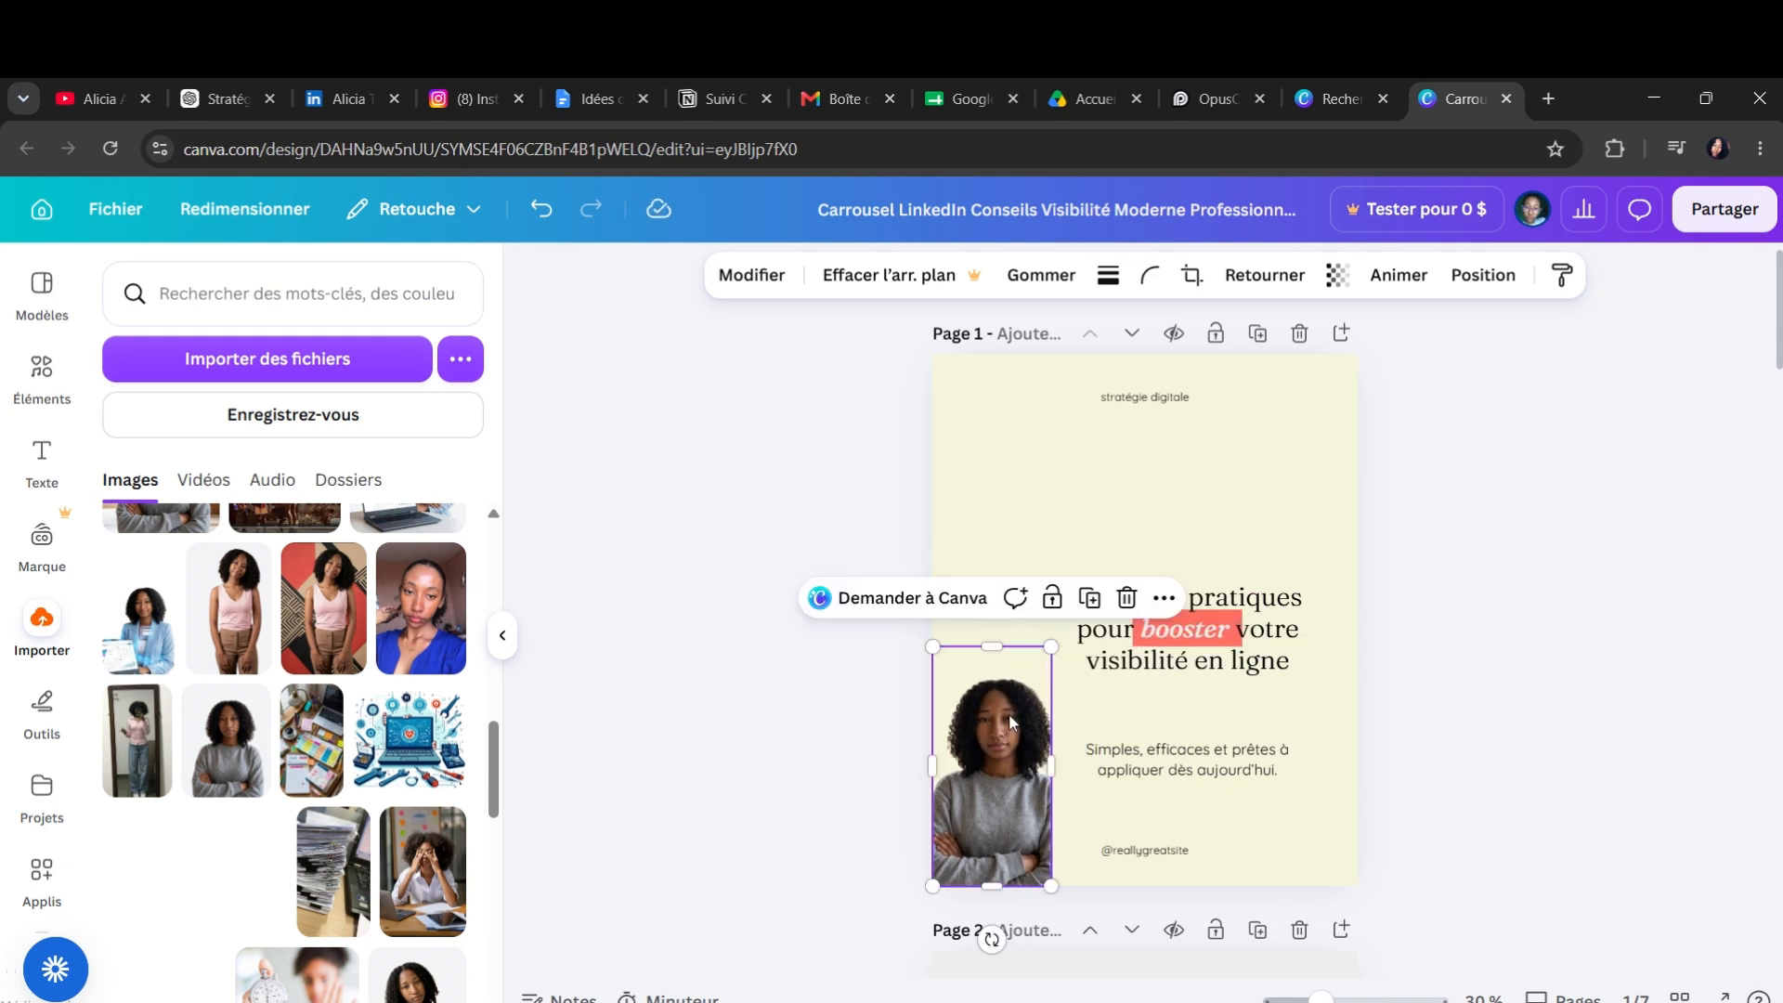
{"action": "mouse_move", "coordinate": [1054, 764]}
{"action": "left_mouse_down"}
{"action": "mouse_move", "coordinate": [1094, 764]}
{"action": "mouse_move", "coordinate": [1032, 785]}
{"action": "left_mouse_up"}
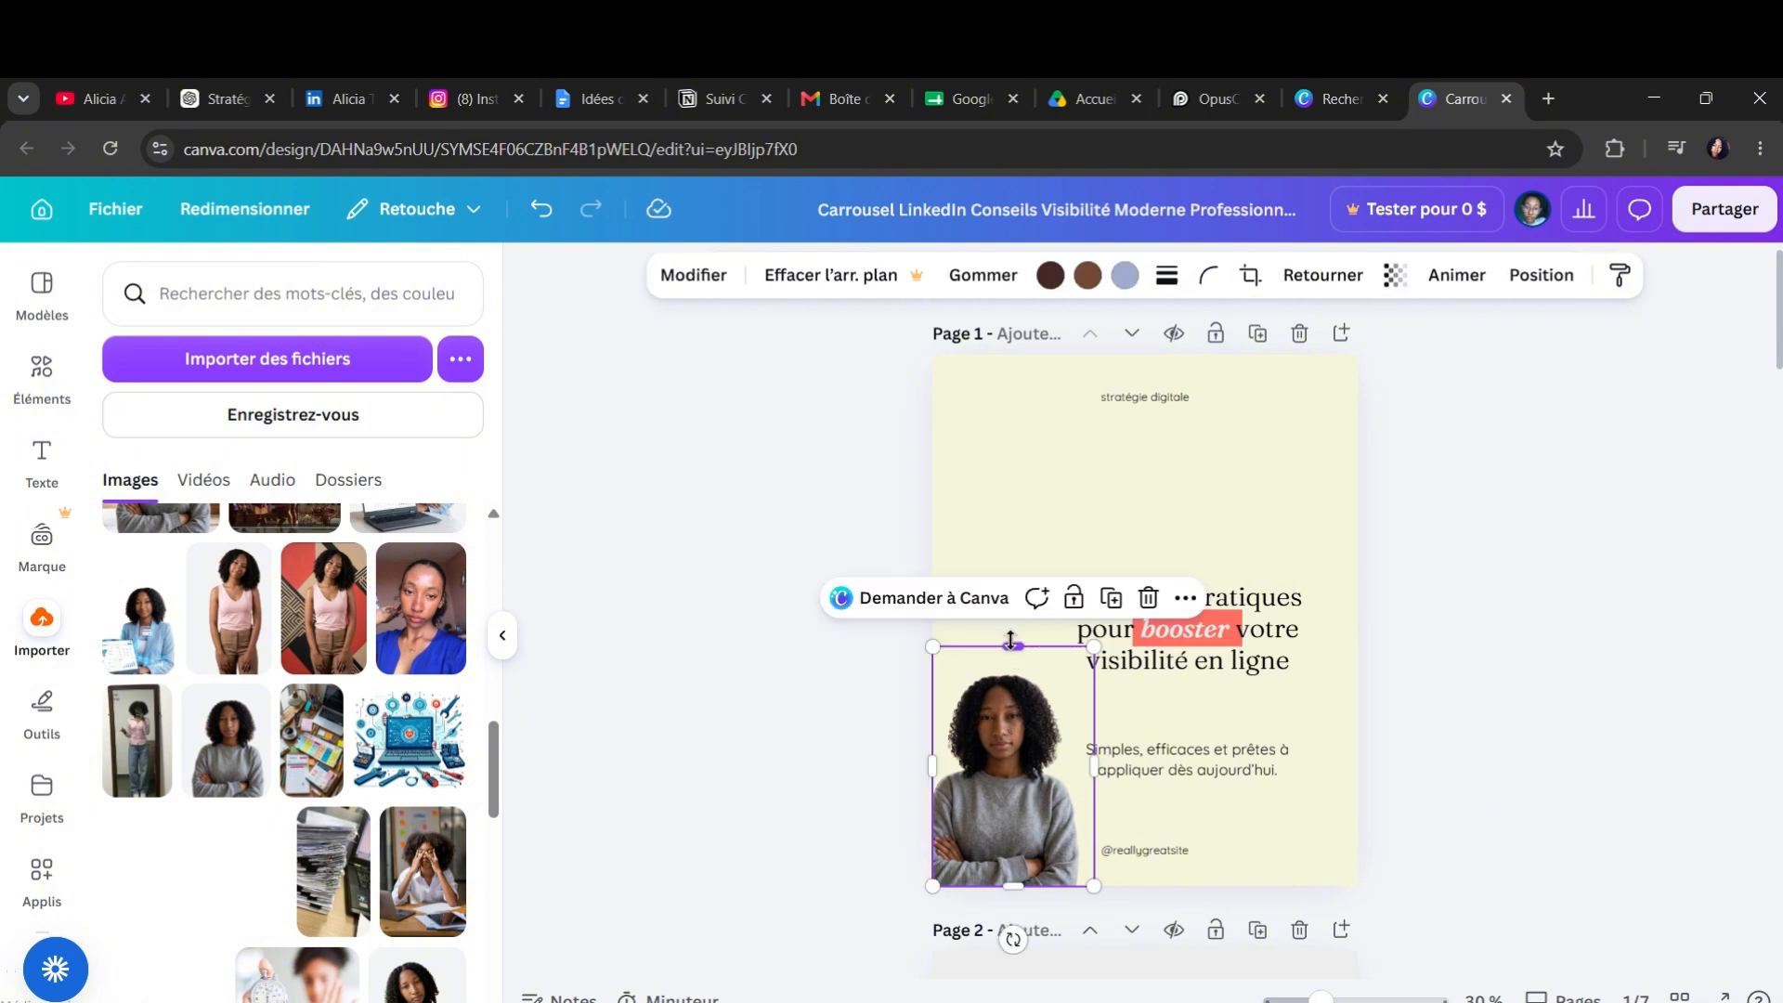
{"action": "left_click_drag", "start_coordinate": [1013, 647], "coordinate": [1012, 597]}
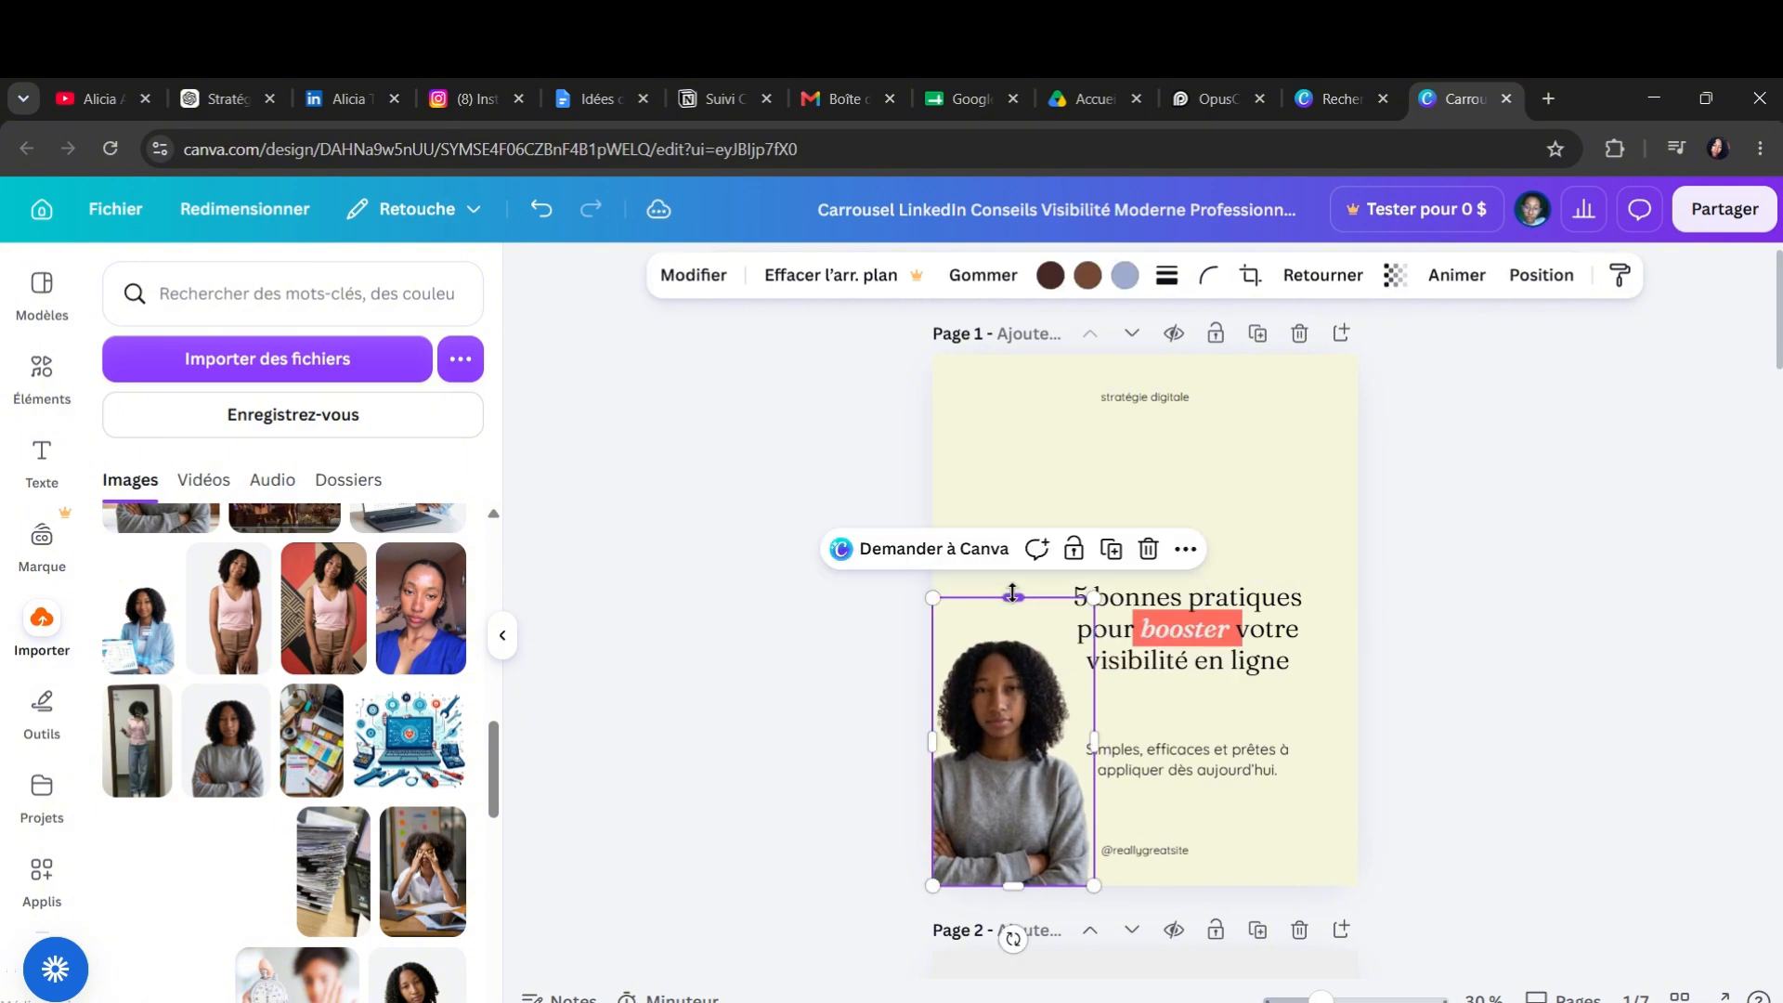
{"action": "left_click", "coordinate": [1365, 570]}
- Raise the heading with its coral highlight to the upper part of page 1 and move the subtitle up beside the portrait's face
{"action": "left_click_drag", "start_coordinate": [1237, 613], "coordinate": [1235, 482]}
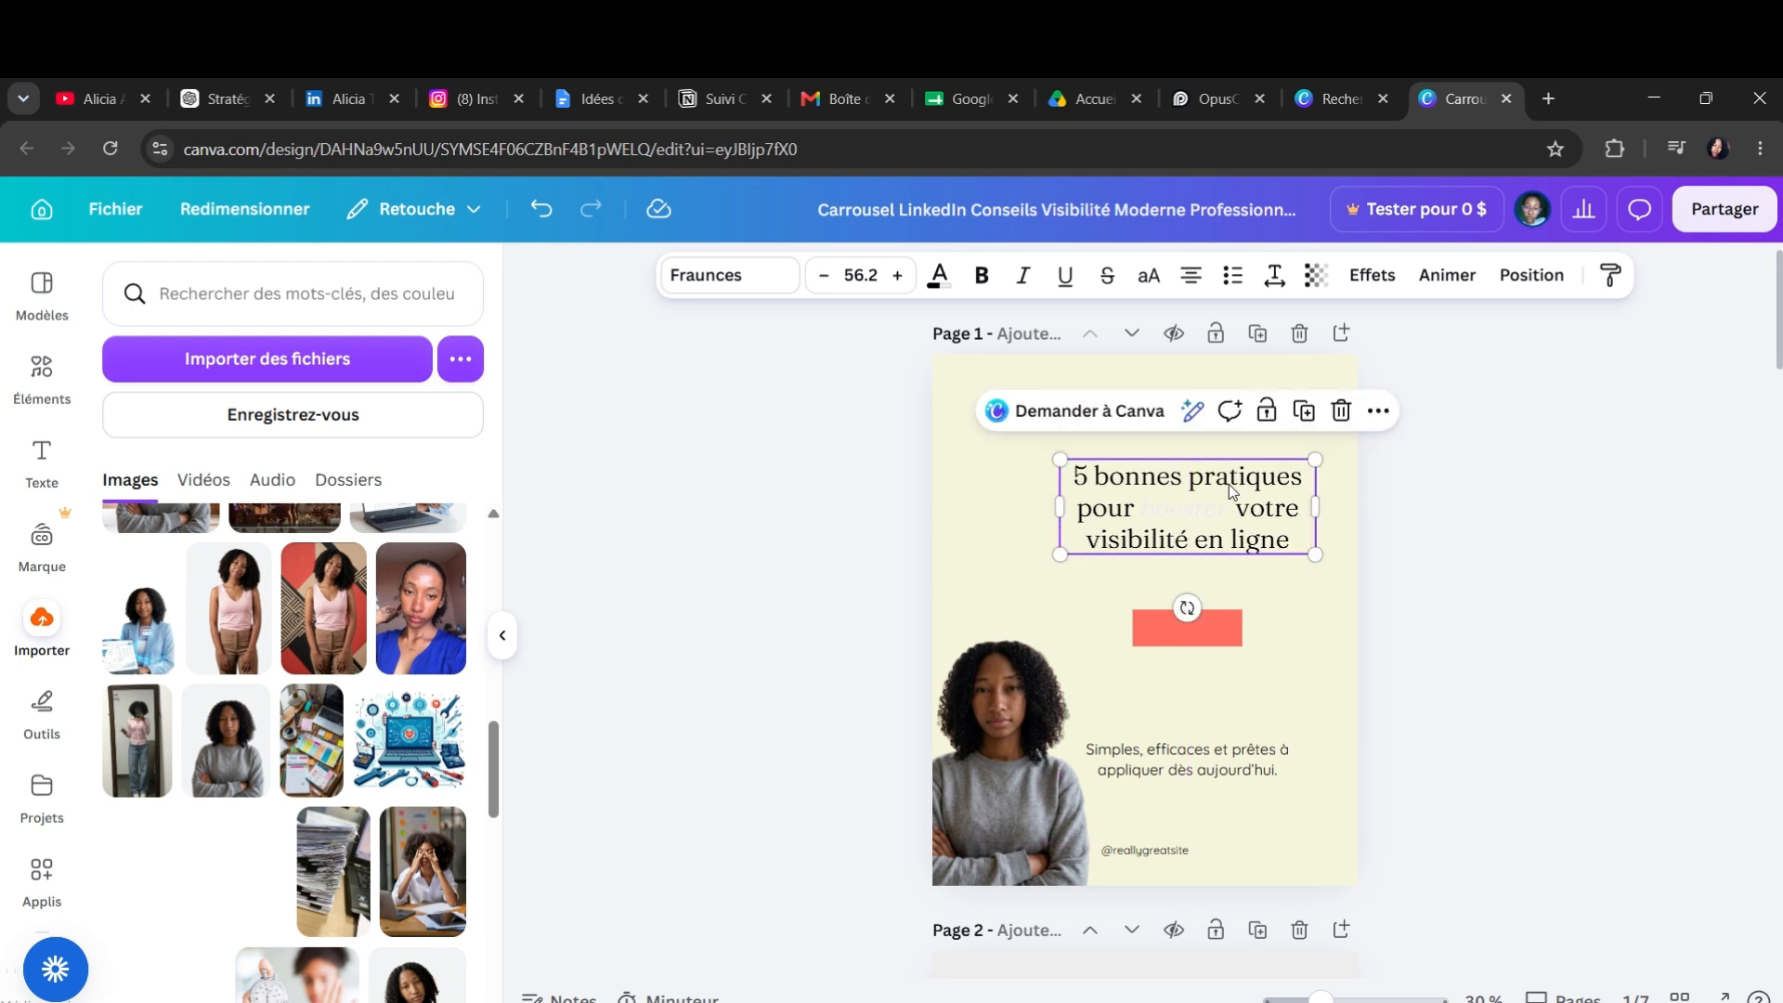
{"action": "left_click_drag", "start_coordinate": [1189, 624], "coordinate": [1219, 527]}
{"action": "left_click_drag", "start_coordinate": [1189, 759], "coordinate": [1189, 685]}
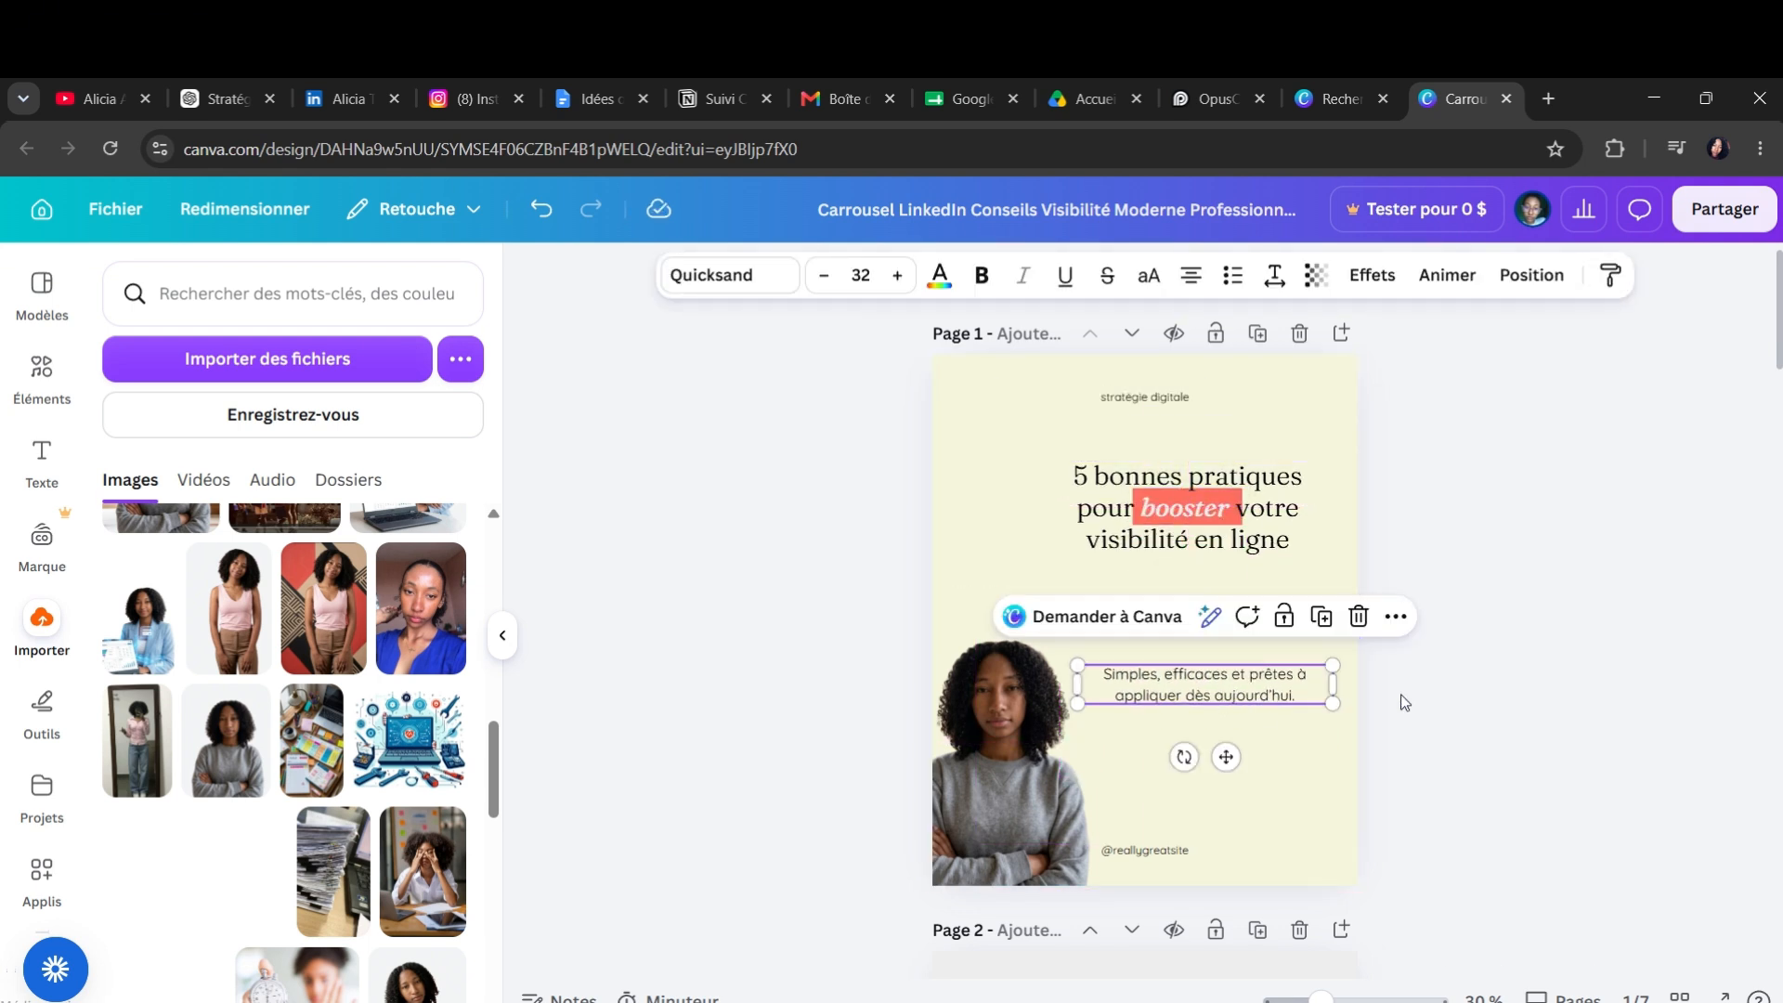
{"action": "left_click", "coordinate": [1401, 702]}
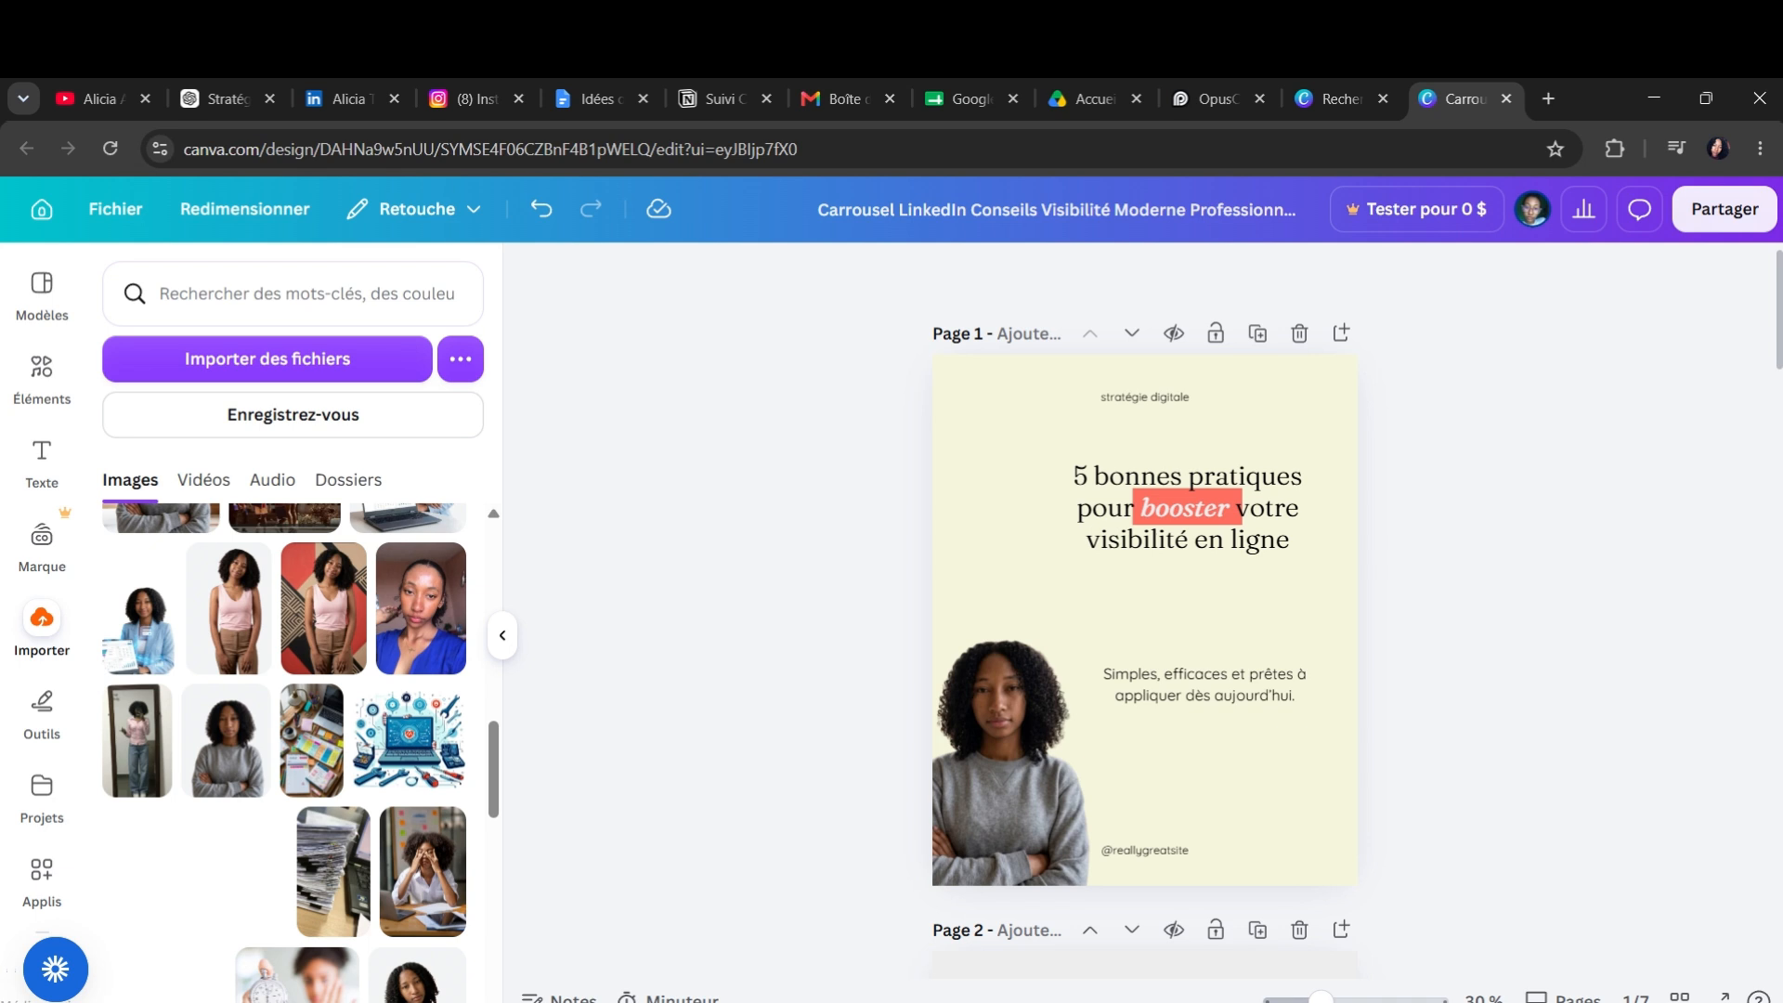
- Replace page 1's heading text with "Un conseil rapide pour les entrepreneur"
{"action": "mouse_move", "coordinate": [326, 971]}
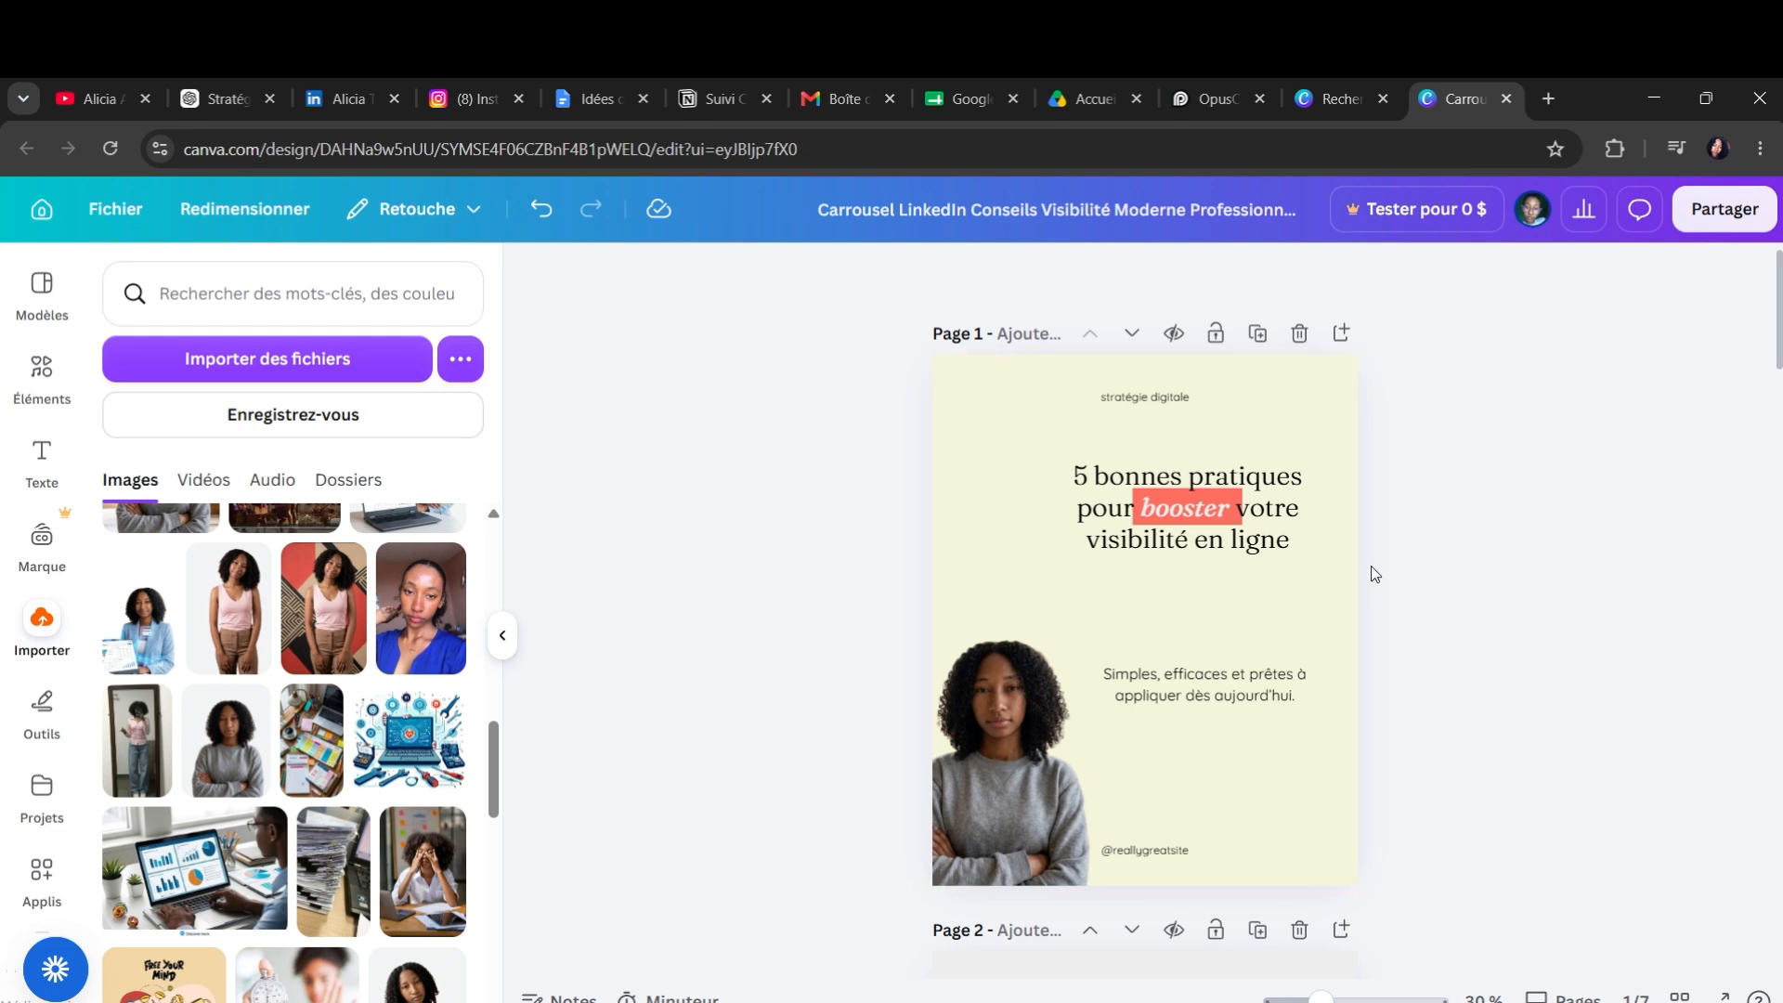
{"action": "left_click", "coordinate": [1162, 506]}
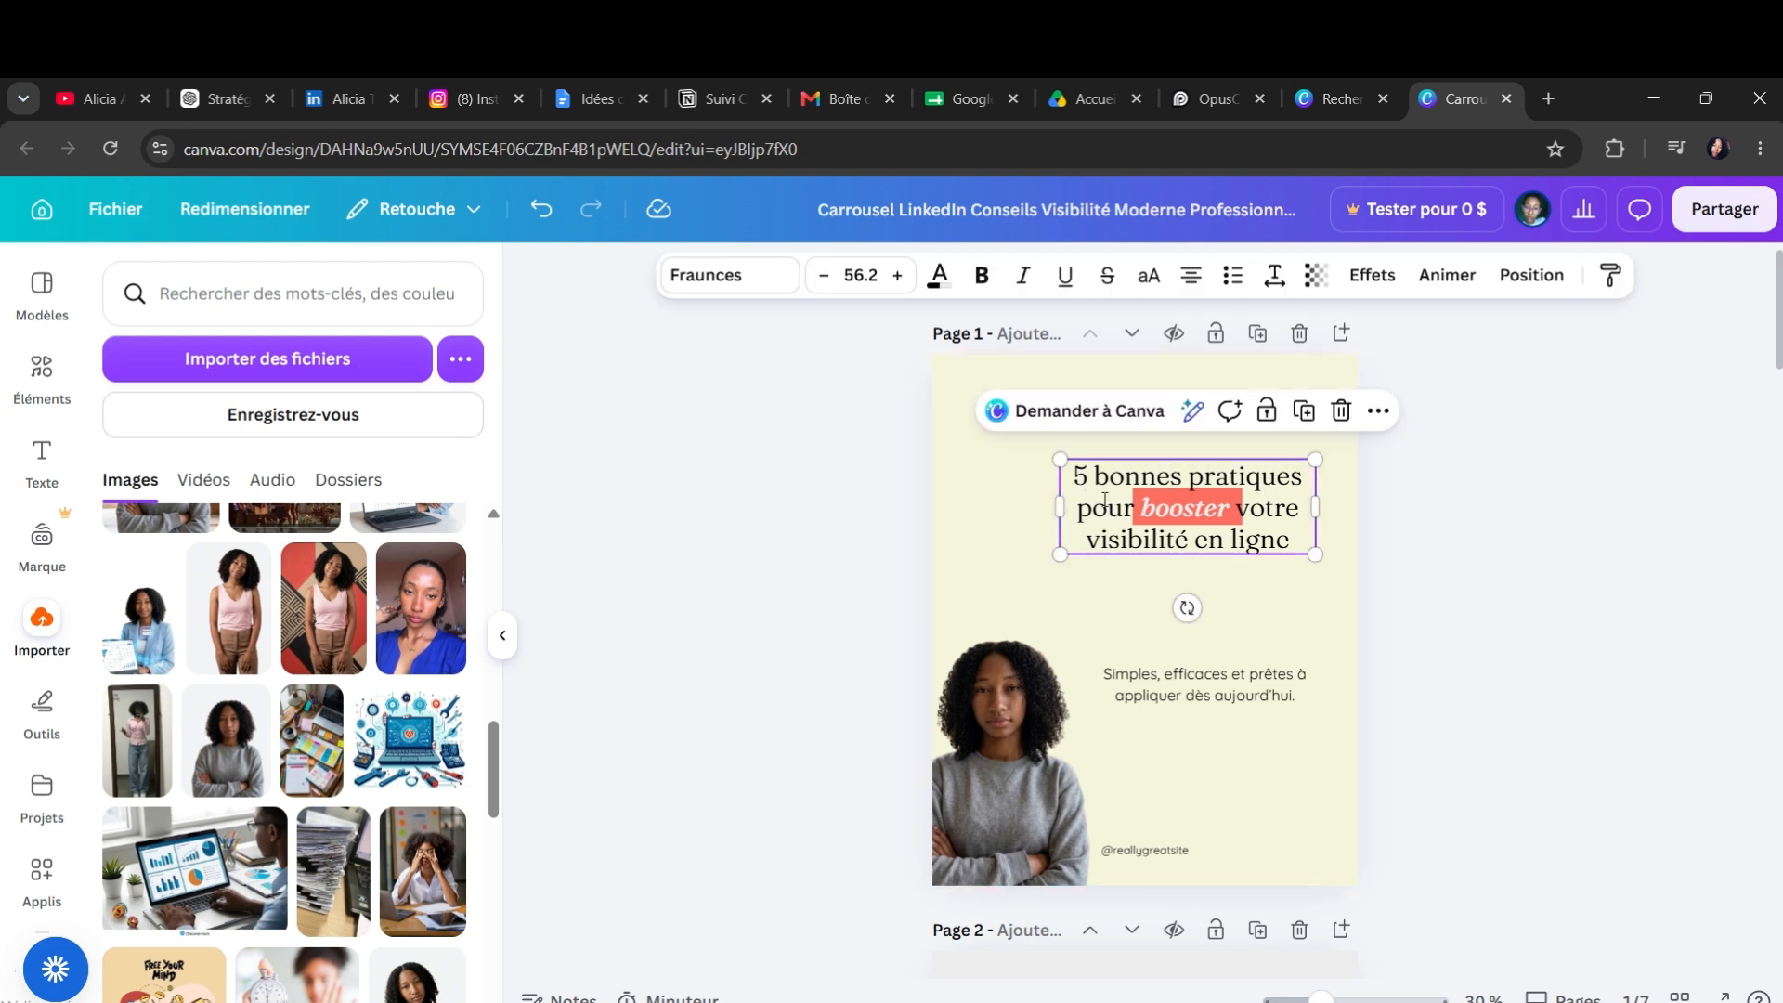
{"action": "left_click", "coordinate": [1162, 506]}
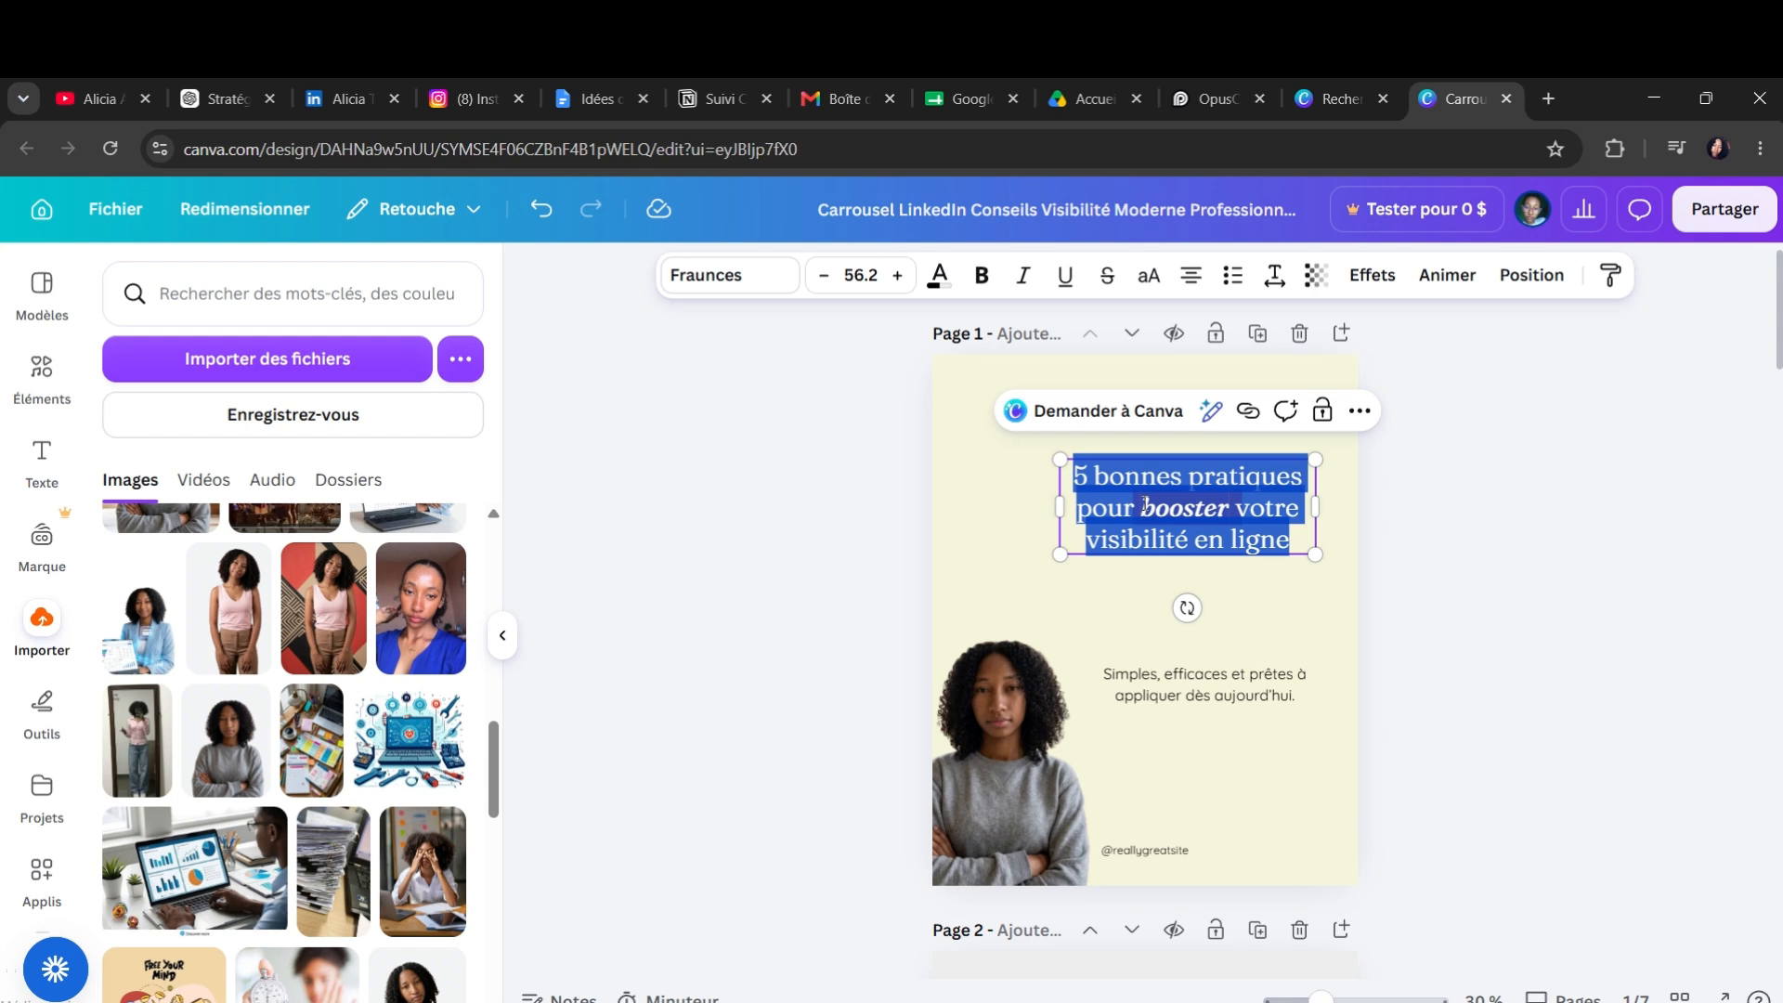
{"action": "type", "text": "Un c"}
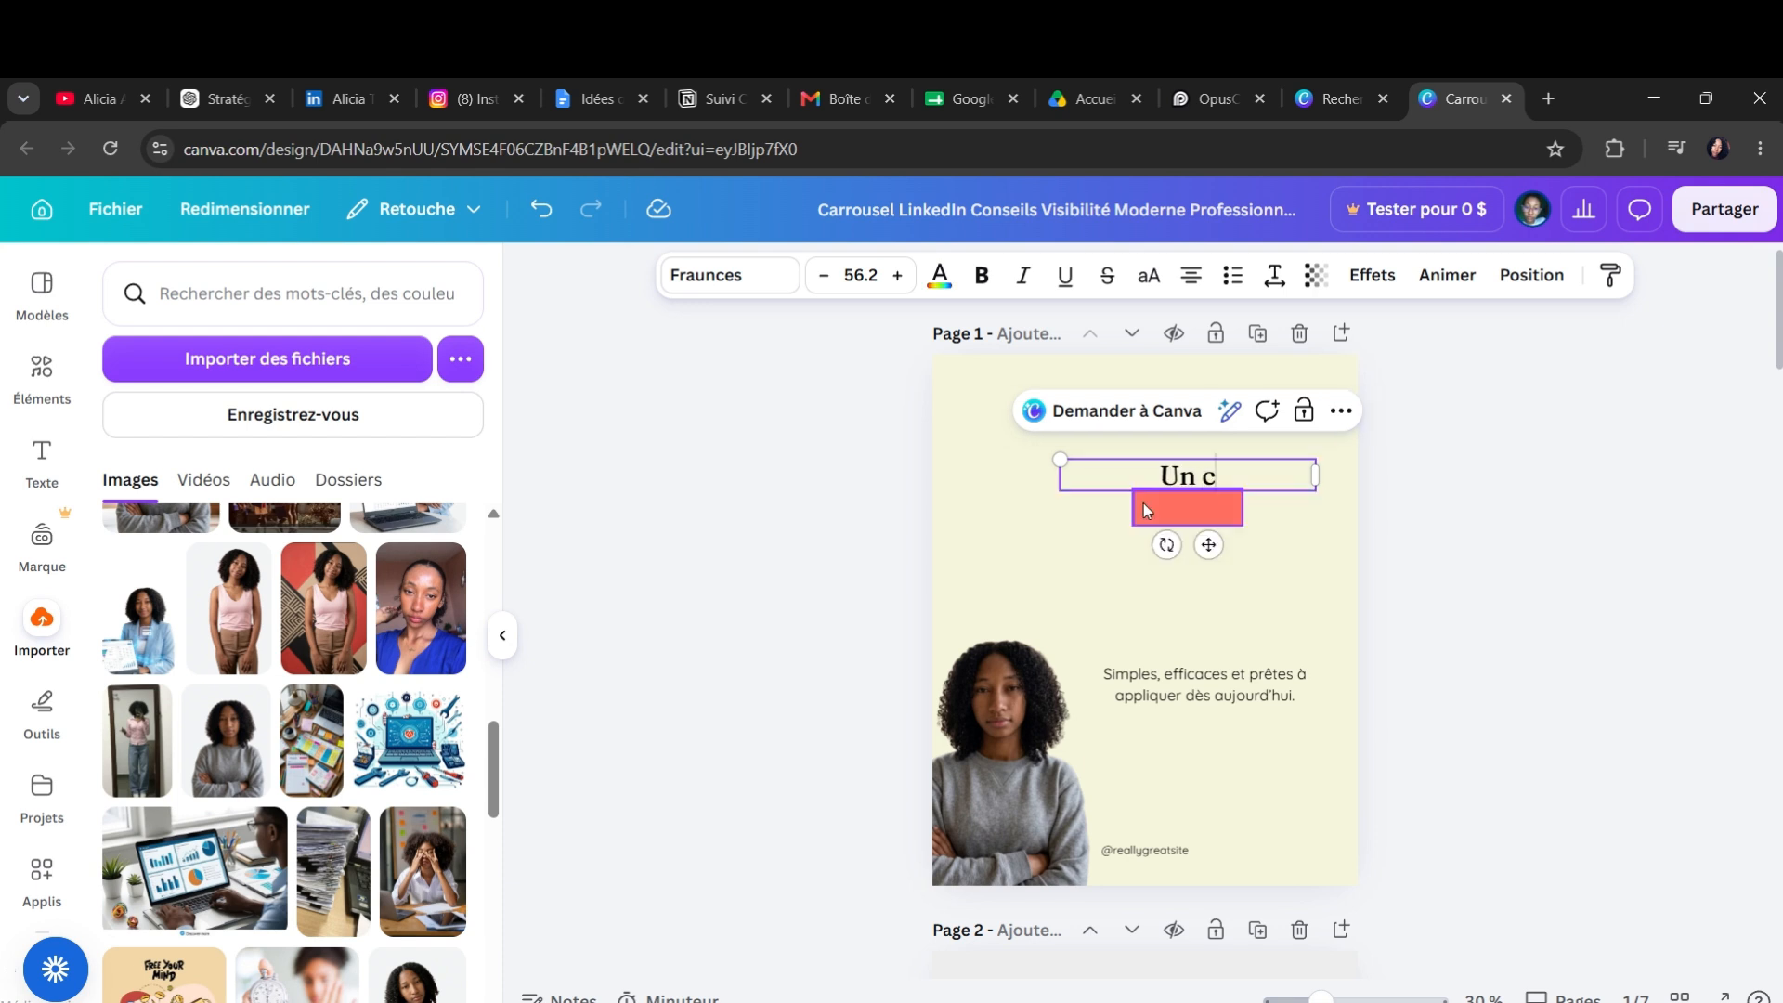
{"action": "type", "text": "onseil rapo"}
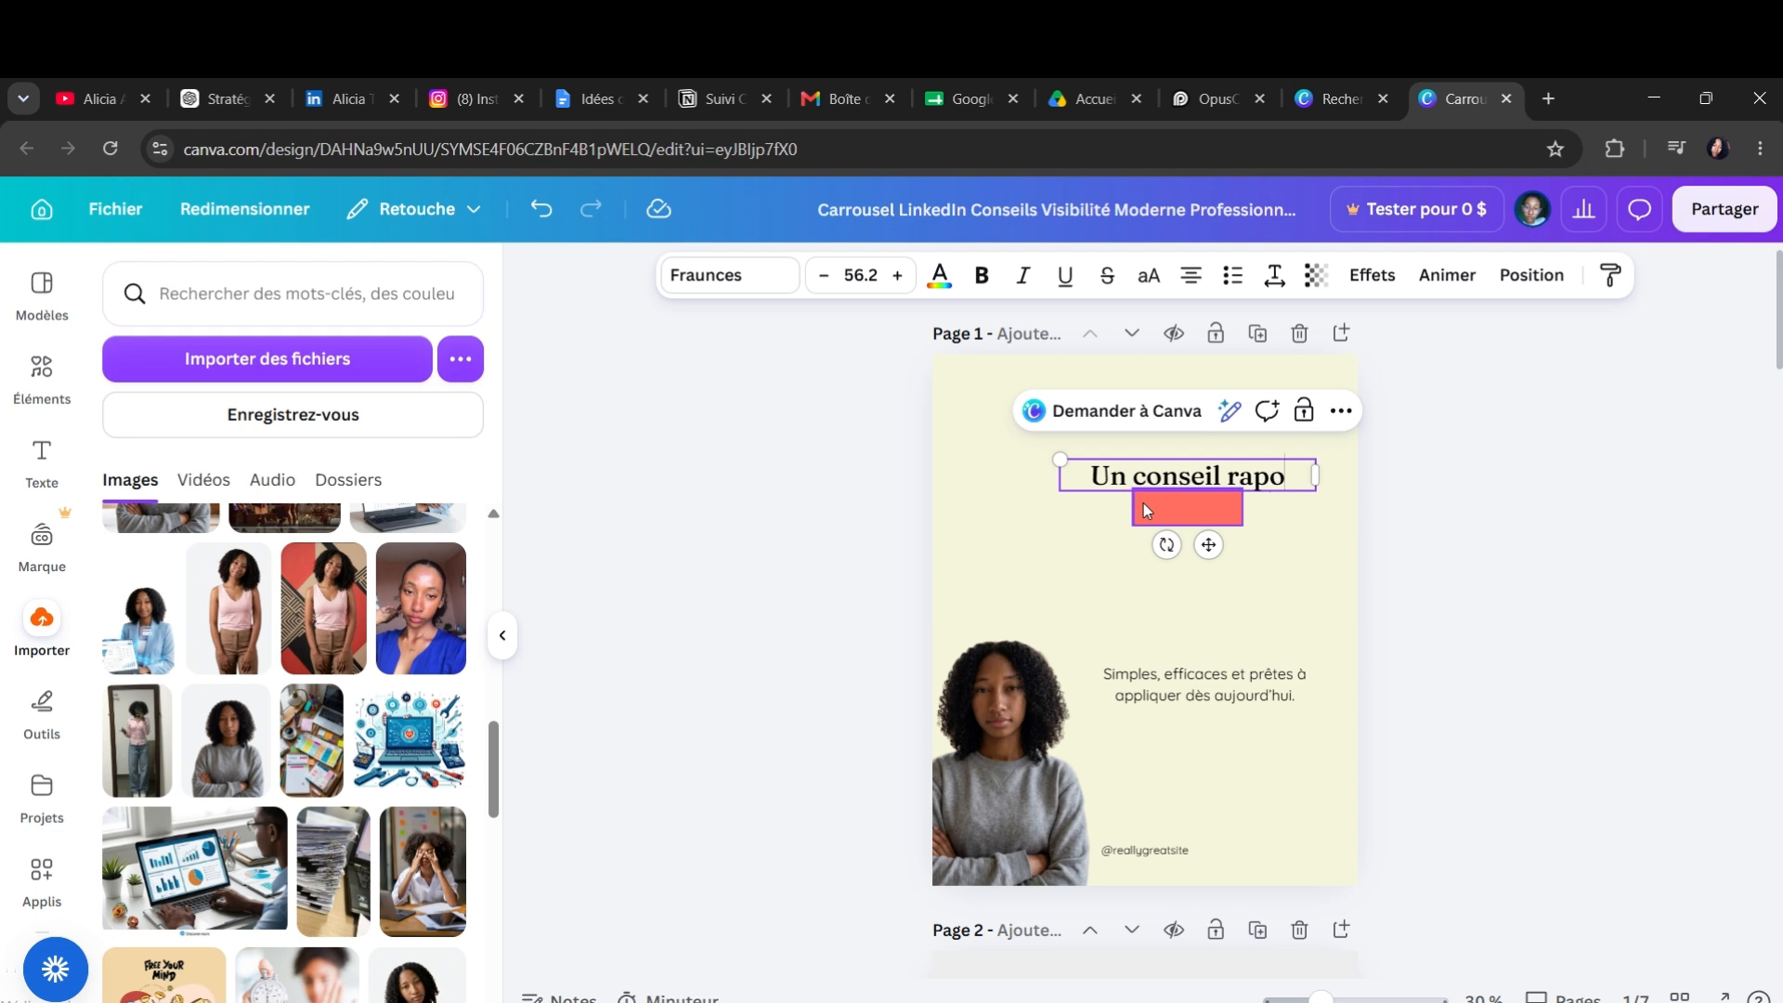
{"action": "key", "text": "BackSpace"}
{"action": "type", "text": "ide po"}
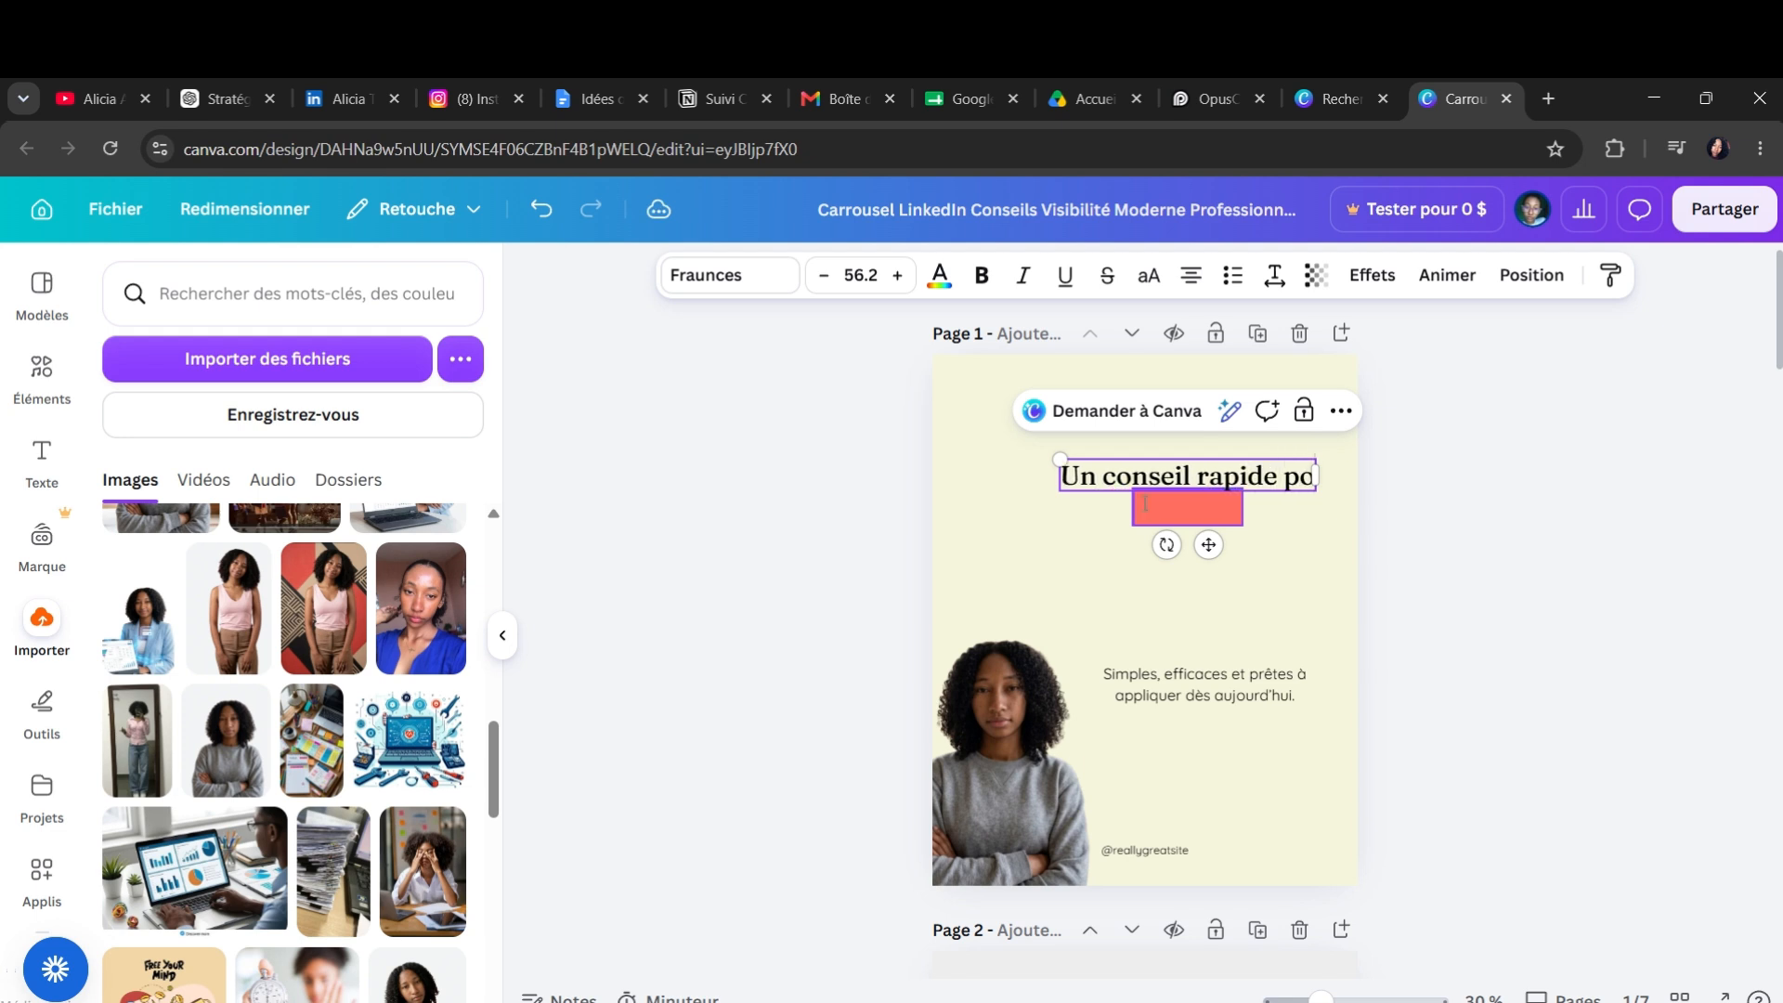
{"action": "type", "text": "ur les"}
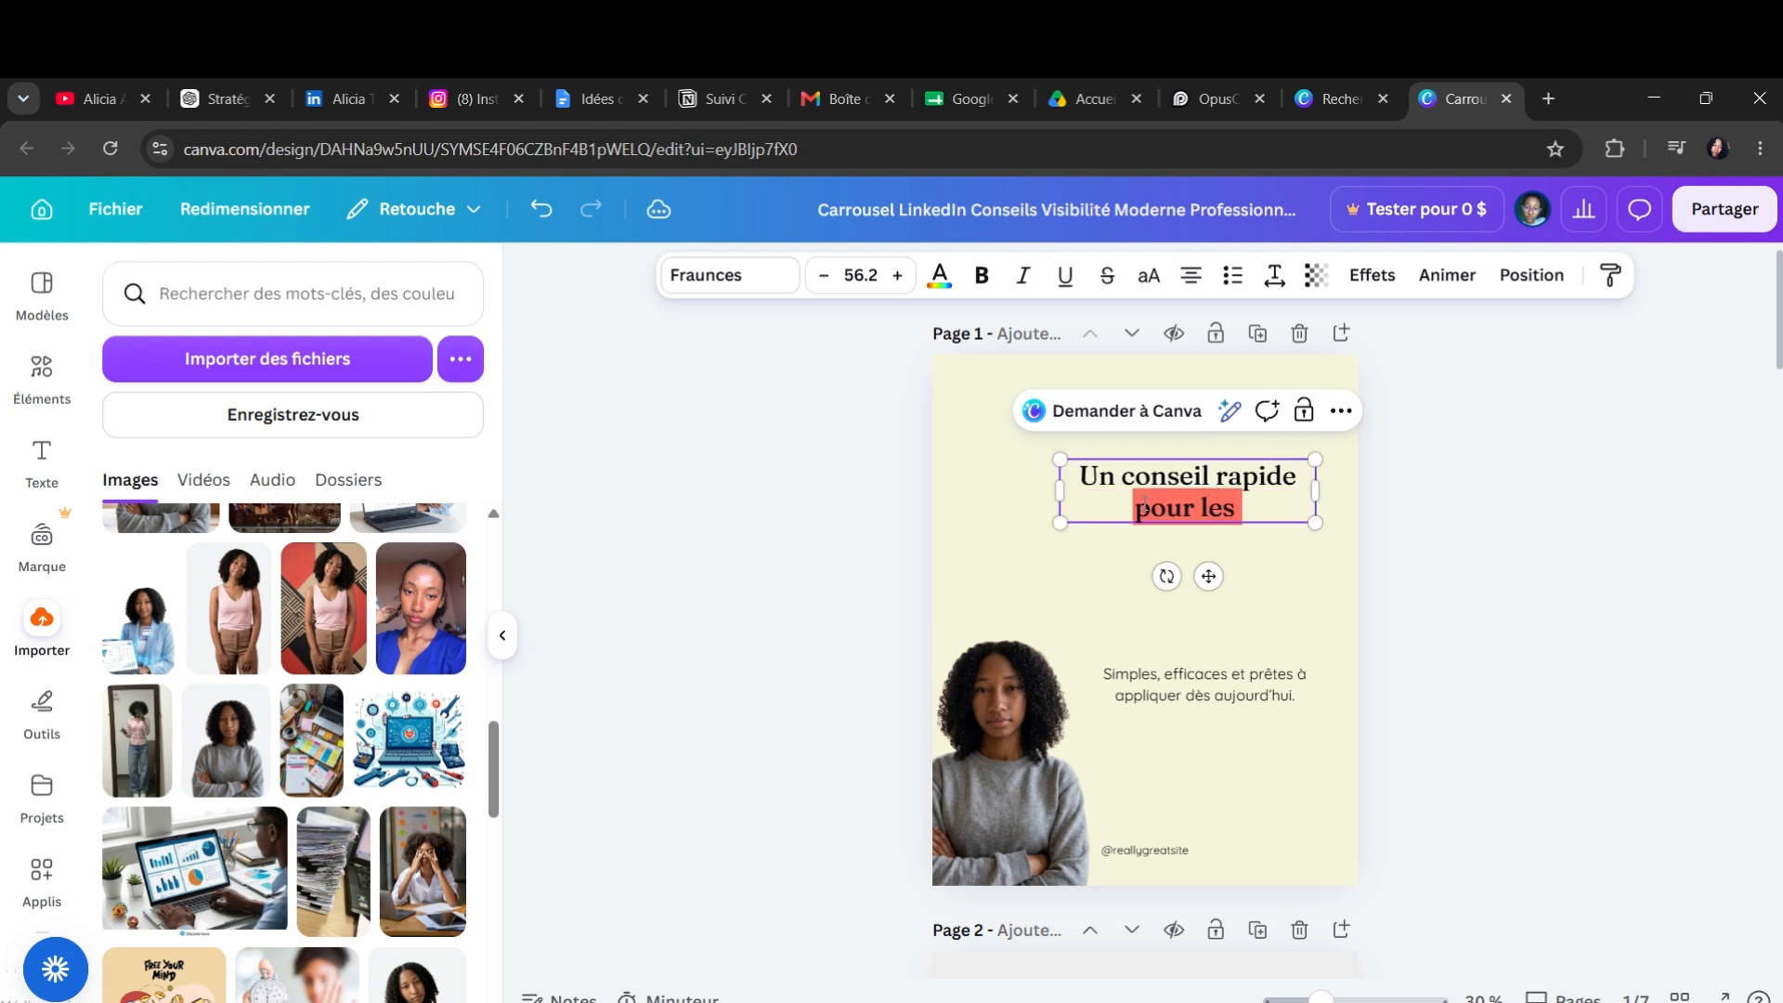
{"action": "type", "text": " entre"}
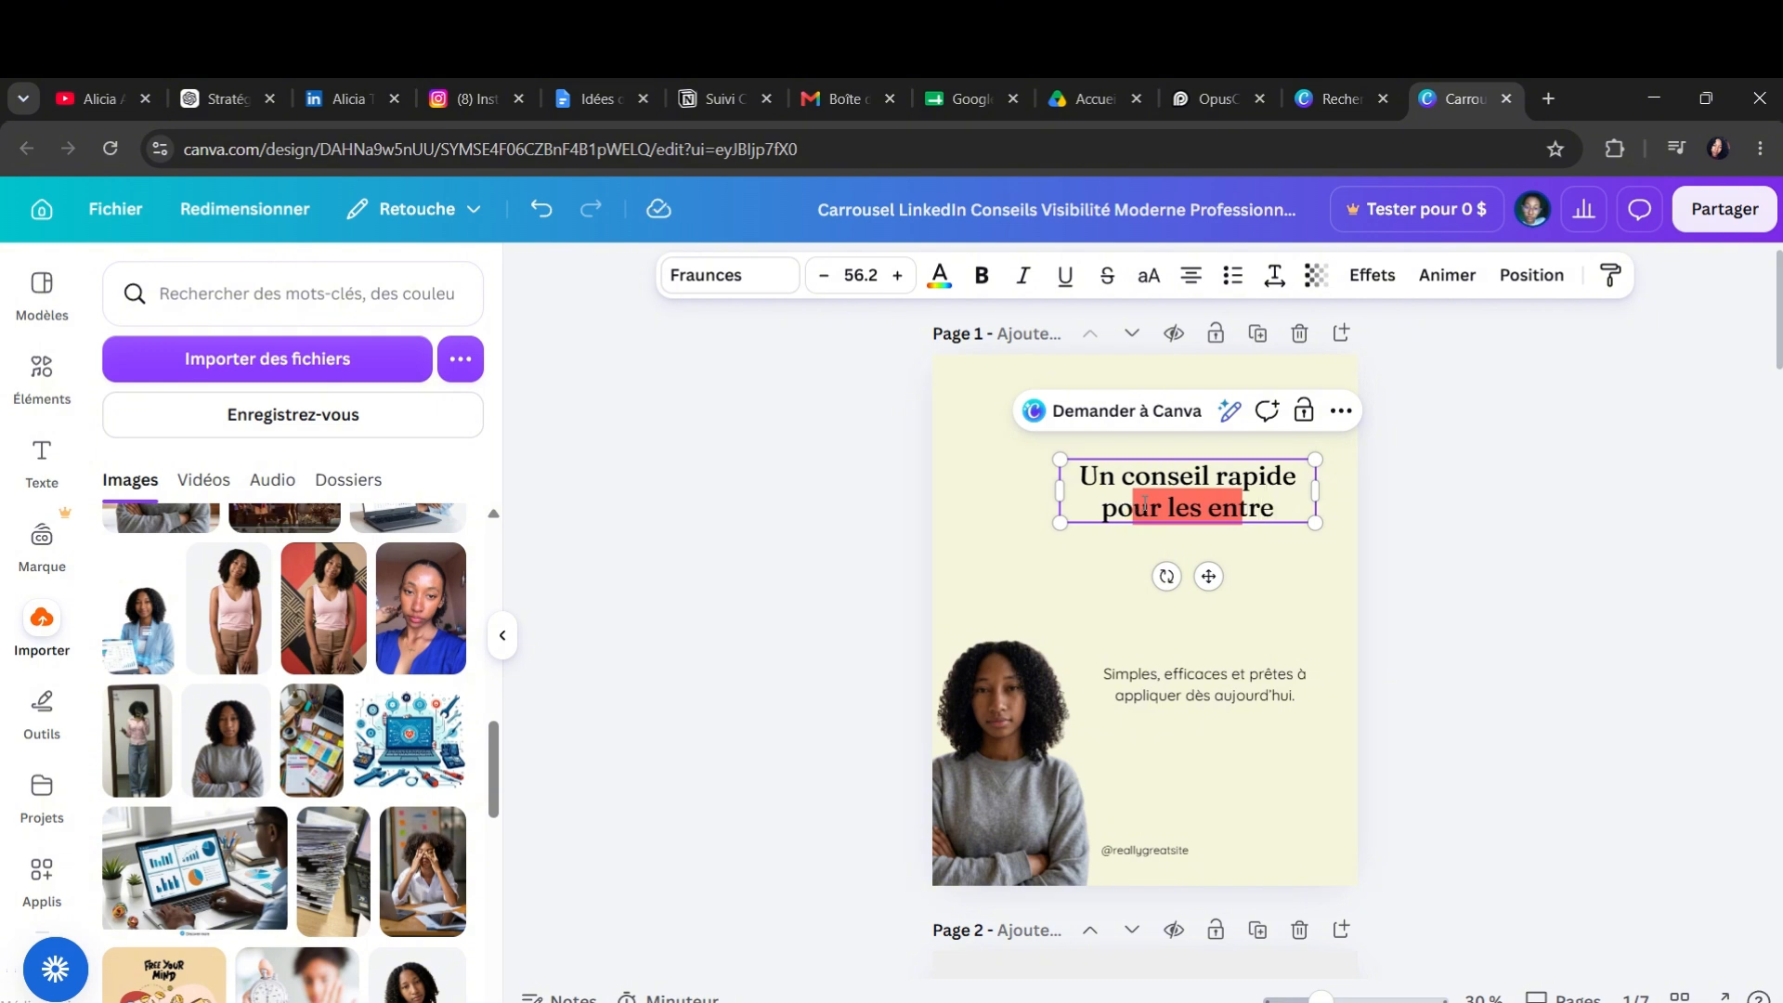
{"action": "type", "text": "pru"}
{"action": "key", "text": "BackSpace"}
{"action": "type", "text": "e"}
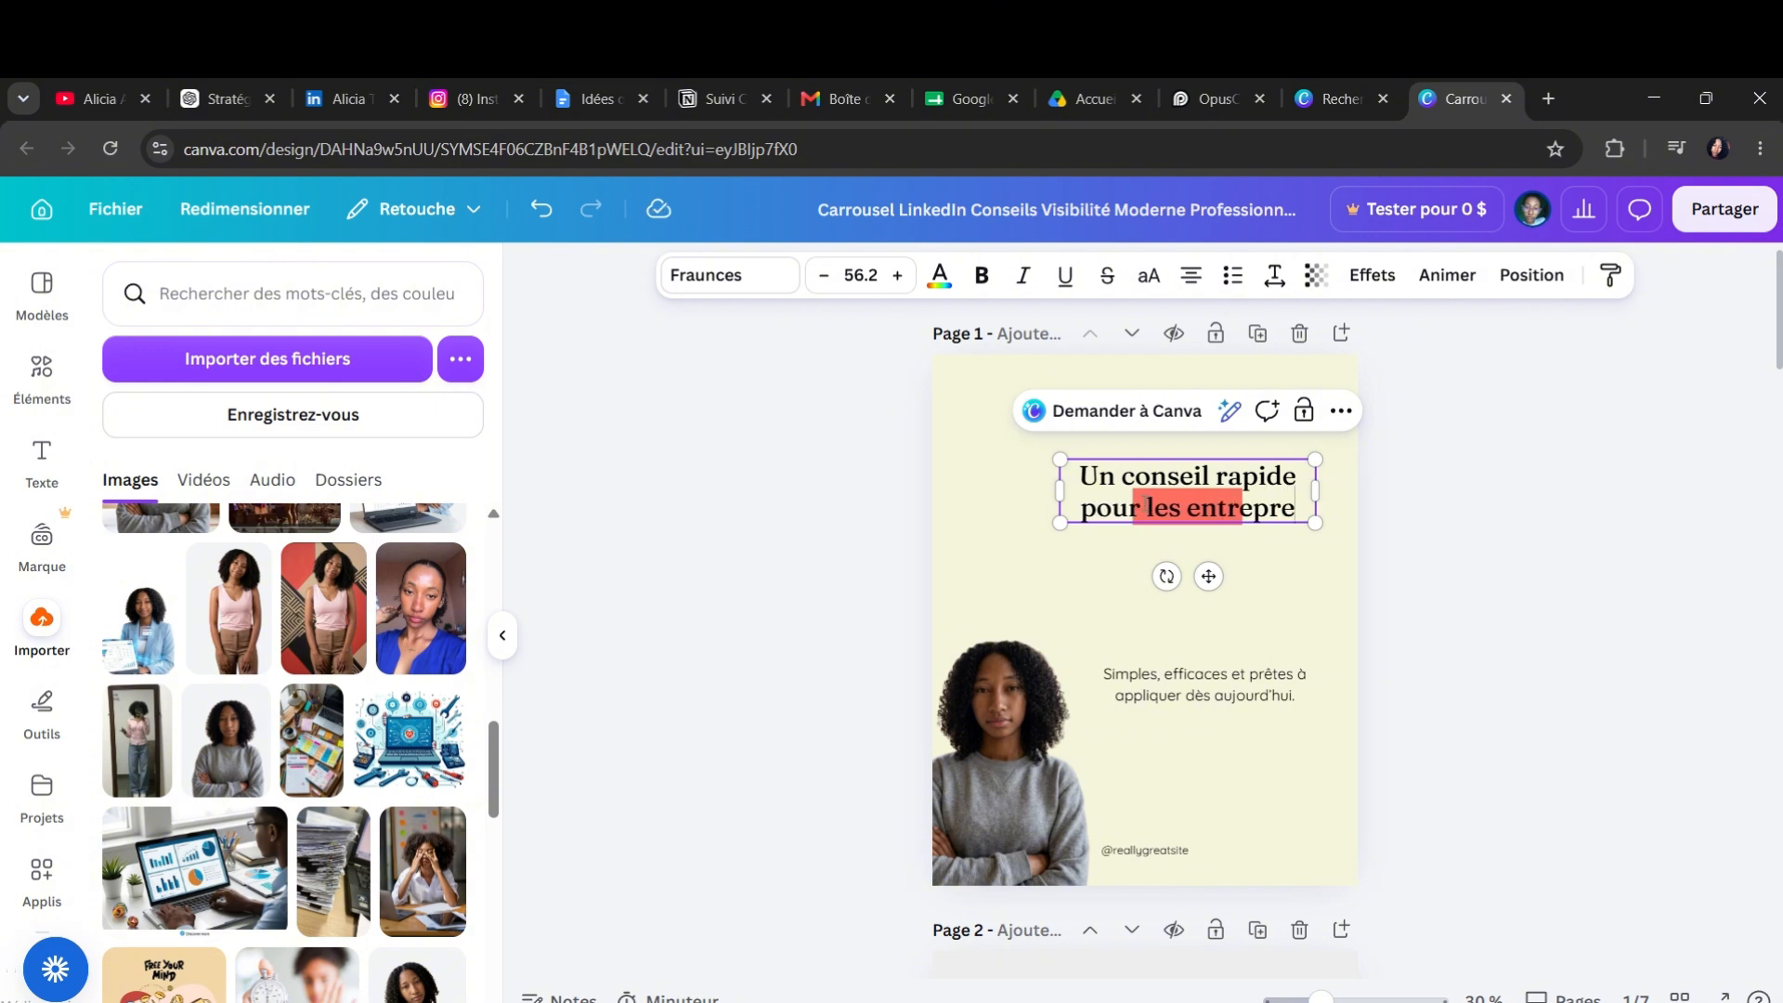
{"action": "type", "text": "ntrepreneur"}
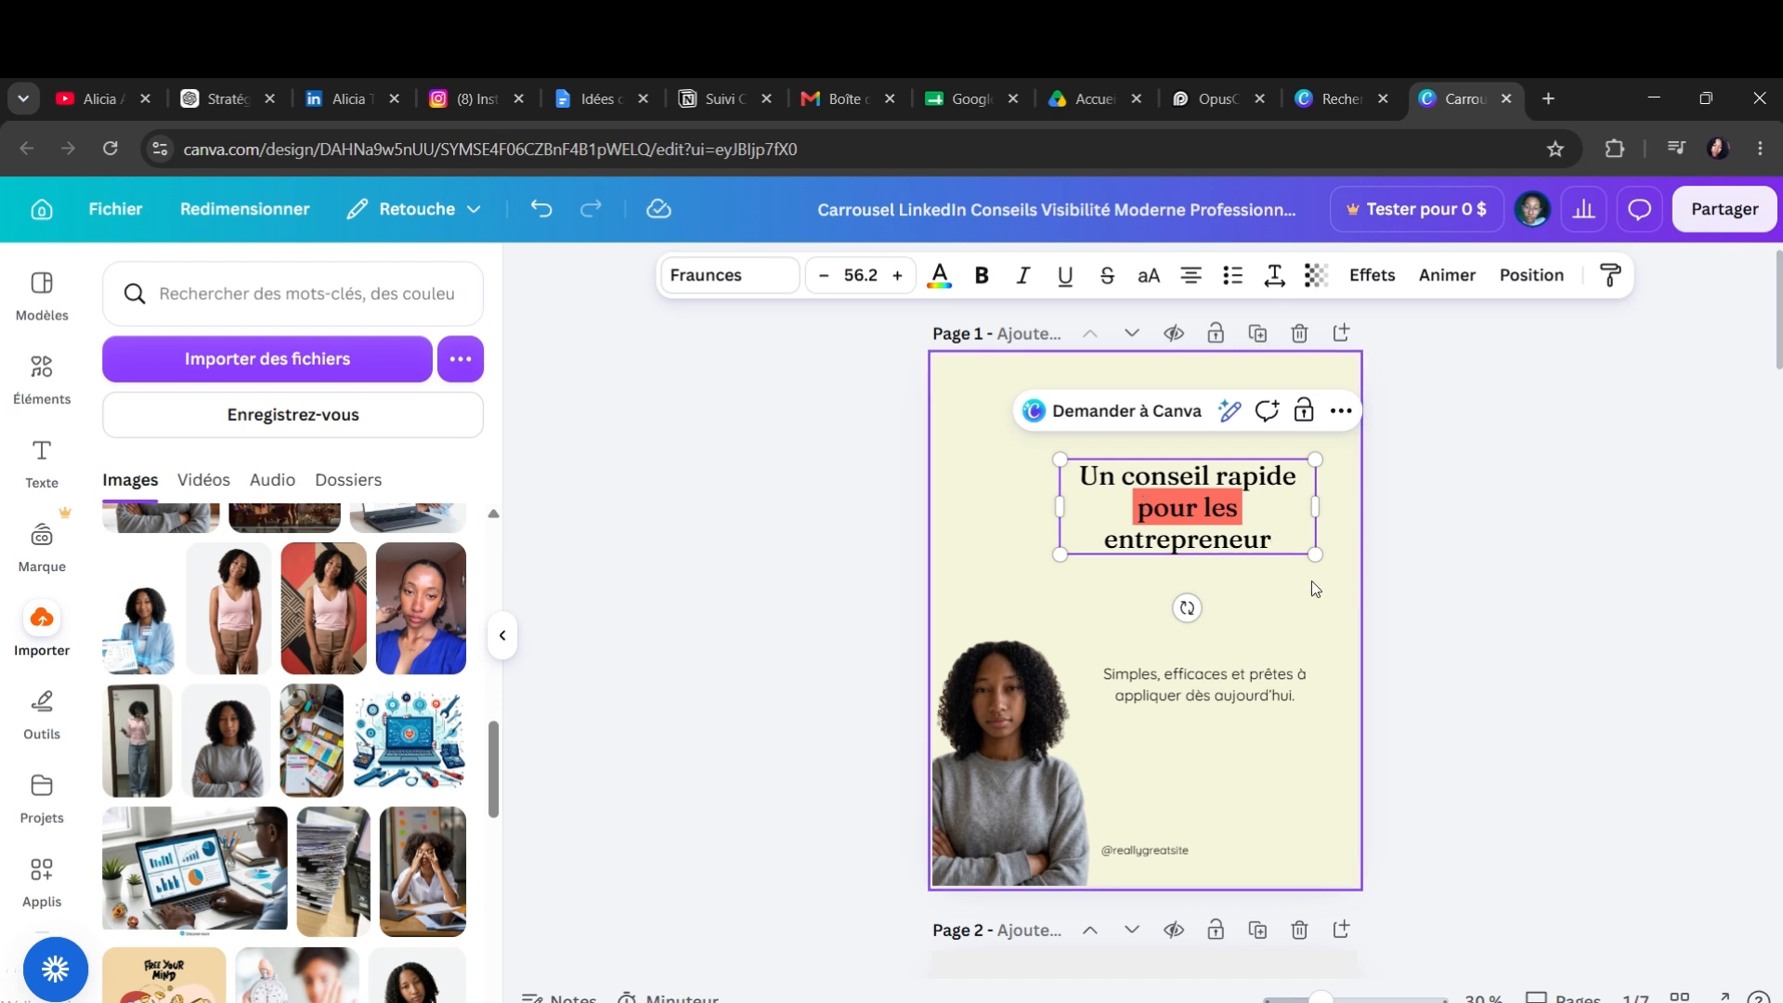
- Scale the heading up to font size 78.2 and fit the coral highlight behind "pour les"
{"action": "left_click_drag", "start_coordinate": [1059, 465], "coordinate": [960, 422]}
{"action": "left_click", "coordinate": [1204, 614]}
{"action": "left_click", "coordinate": [1220, 509]}
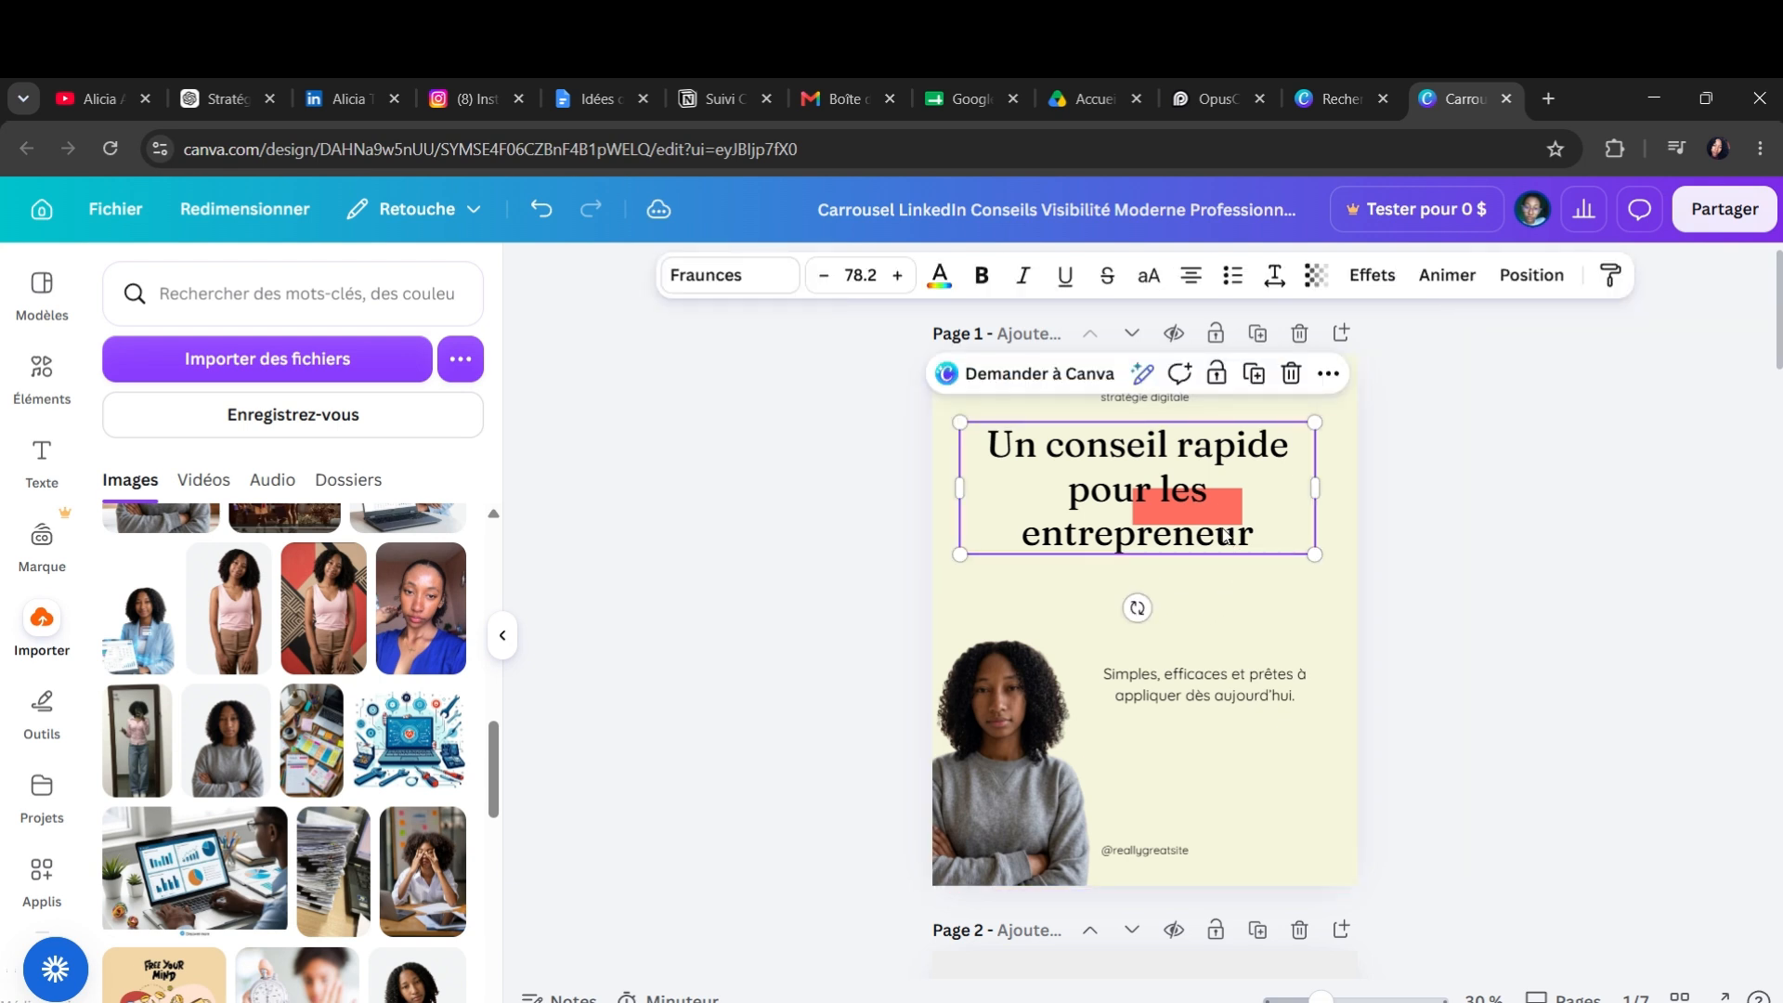
{"action": "mouse_move", "coordinate": [1220, 510]}
{"action": "left_mouse_down"}
{"action": "mouse_move", "coordinate": [1191, 463]}
{"action": "mouse_move", "coordinate": [1208, 603]}
{"action": "mouse_move", "coordinate": [1236, 534]}
{"action": "left_mouse_up"}
{"action": "left_click", "coordinate": [1166, 611]}
{"action": "left_click_drag", "start_coordinate": [1167, 611], "coordinate": [1133, 504]}
{"action": "left_click", "coordinate": [1239, 615]}
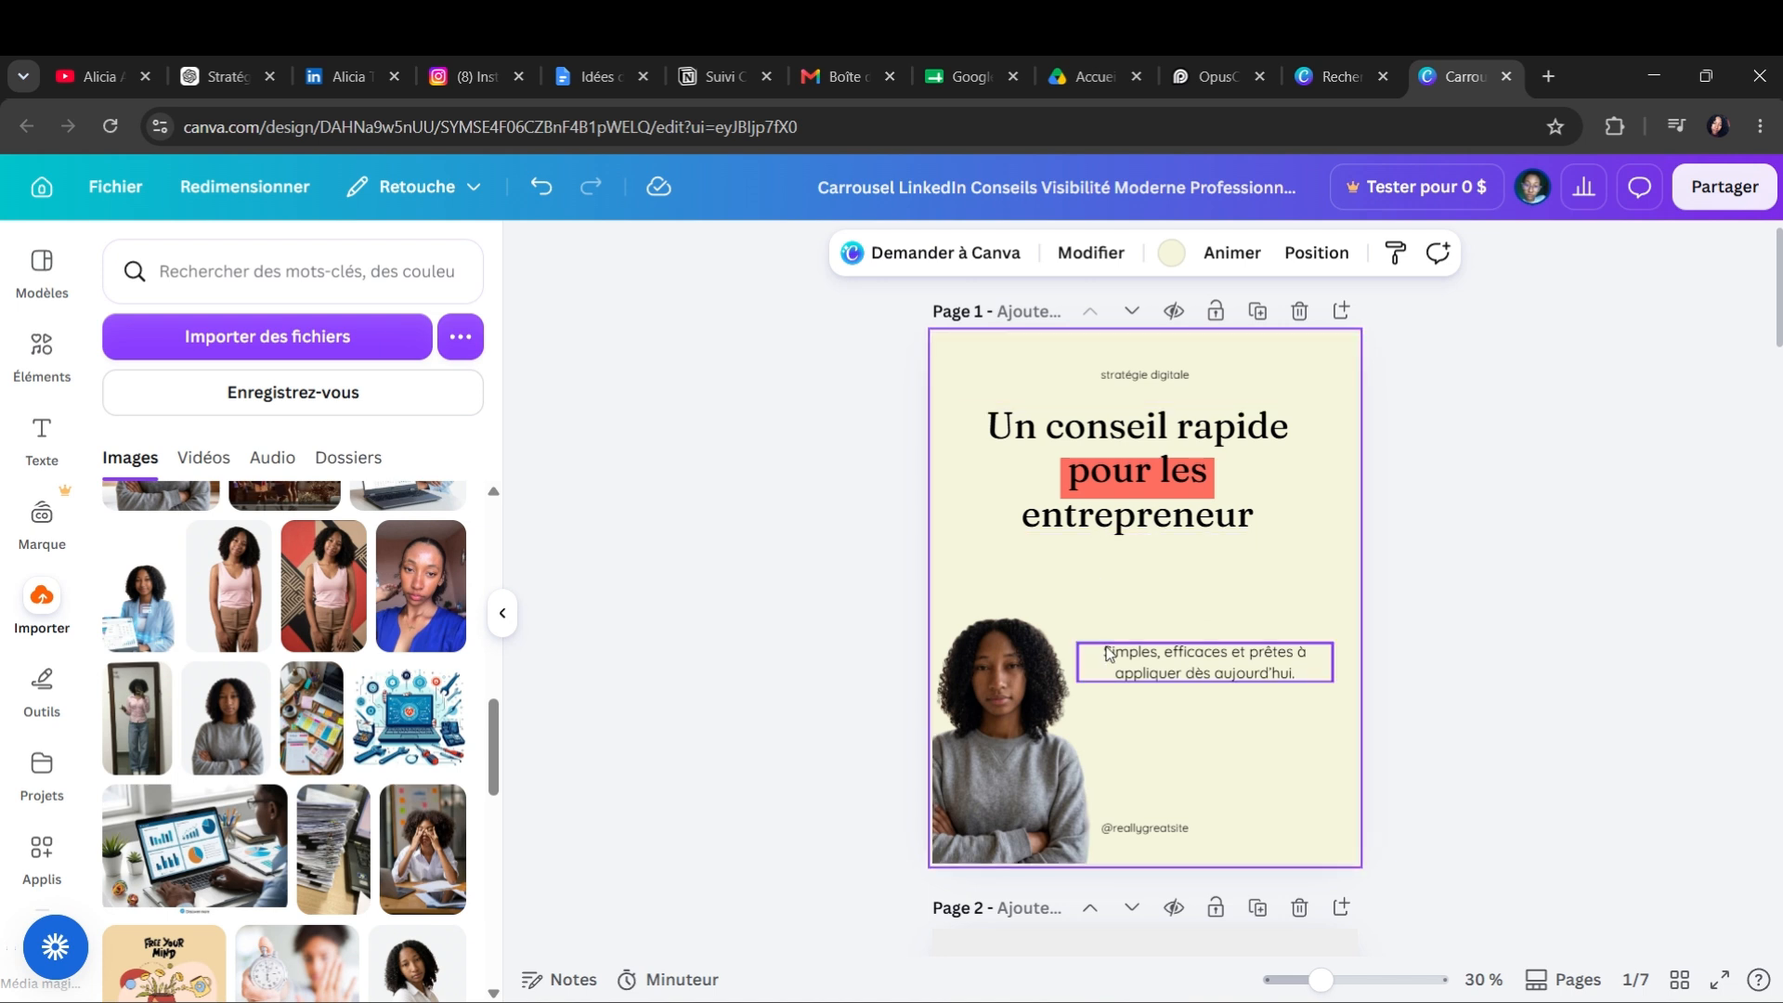
{"action": "scroll", "coordinate": [1108, 653], "scroll_direction": "down", "scroll_amount": 3}
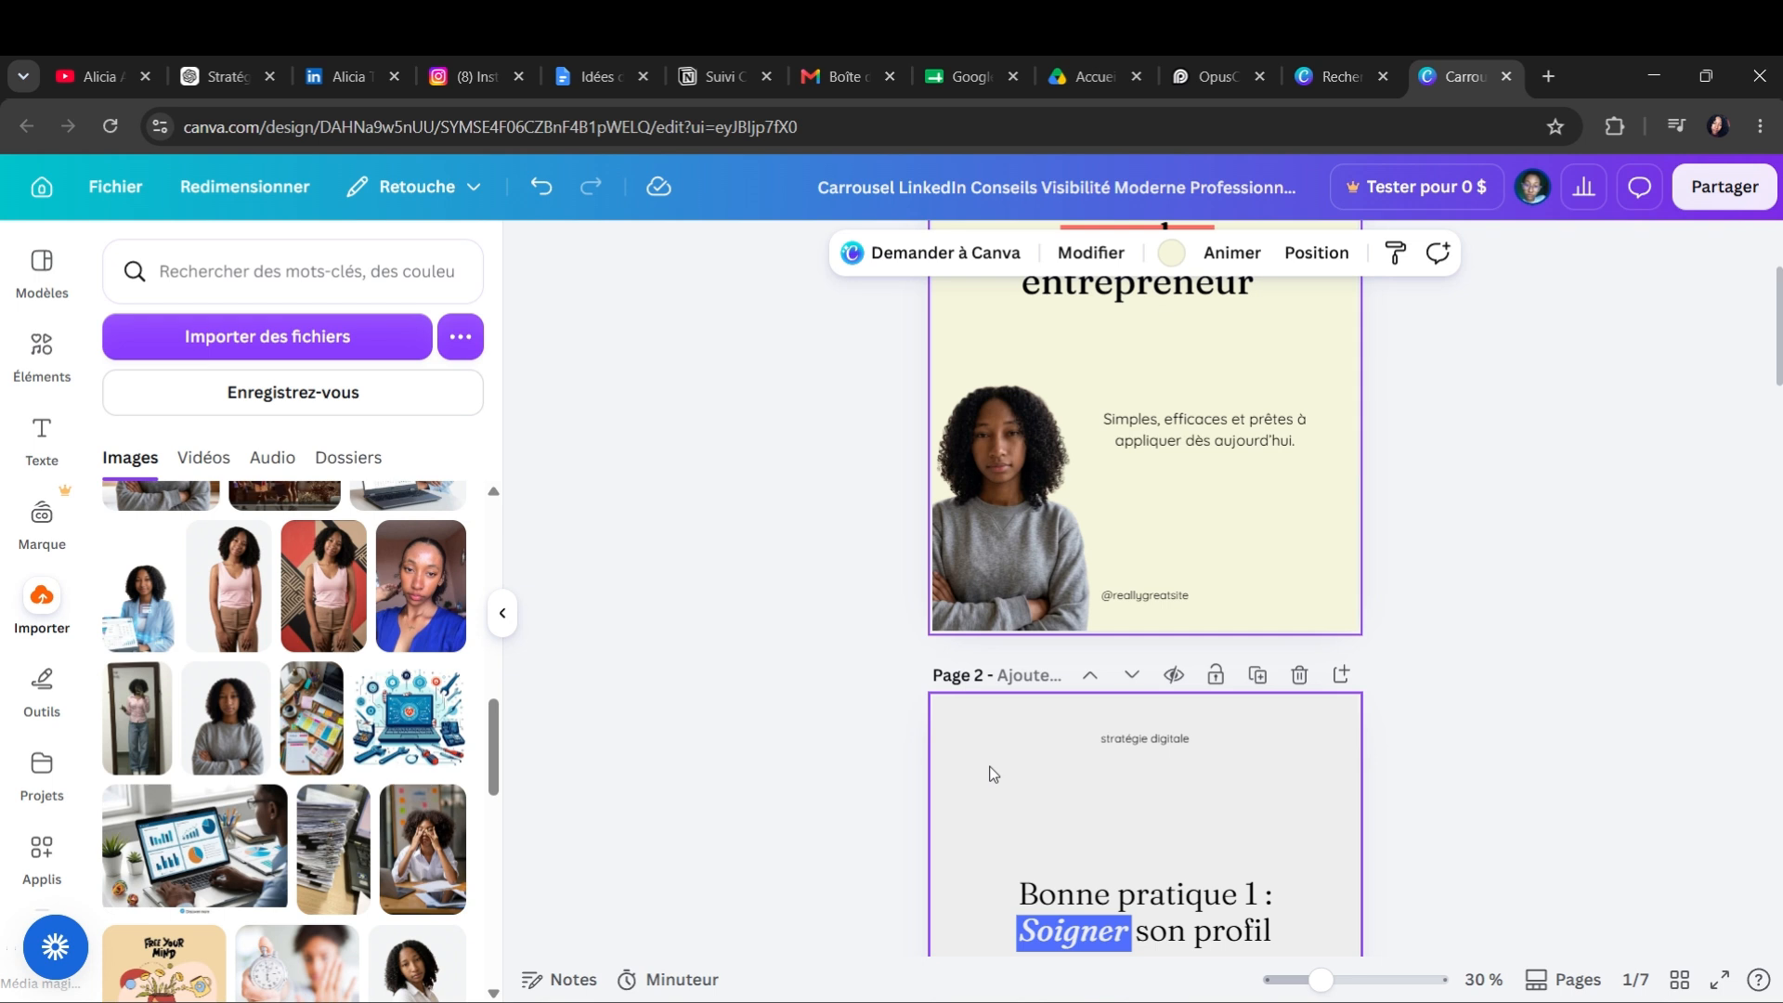
{"action": "scroll", "coordinate": [987, 774], "scroll_direction": "up", "scroll_amount": 3}
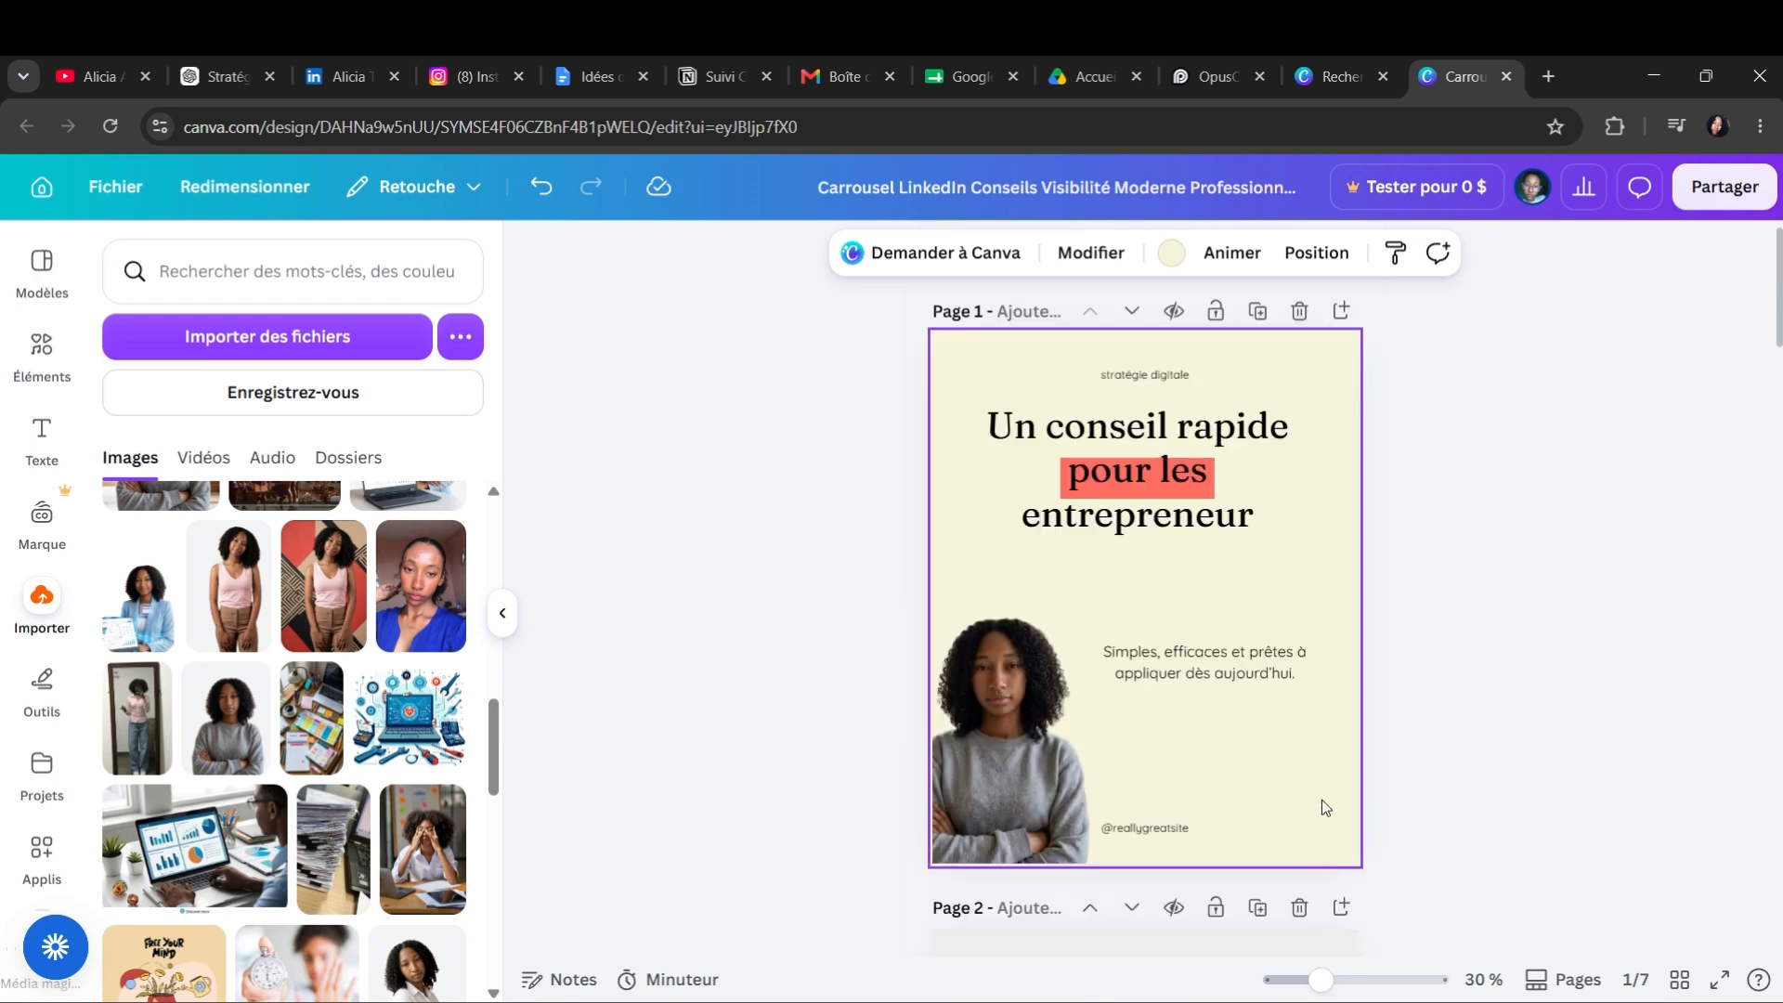
{"action": "scroll", "coordinate": [1322, 799], "scroll_direction": "down", "scroll_amount": 3}
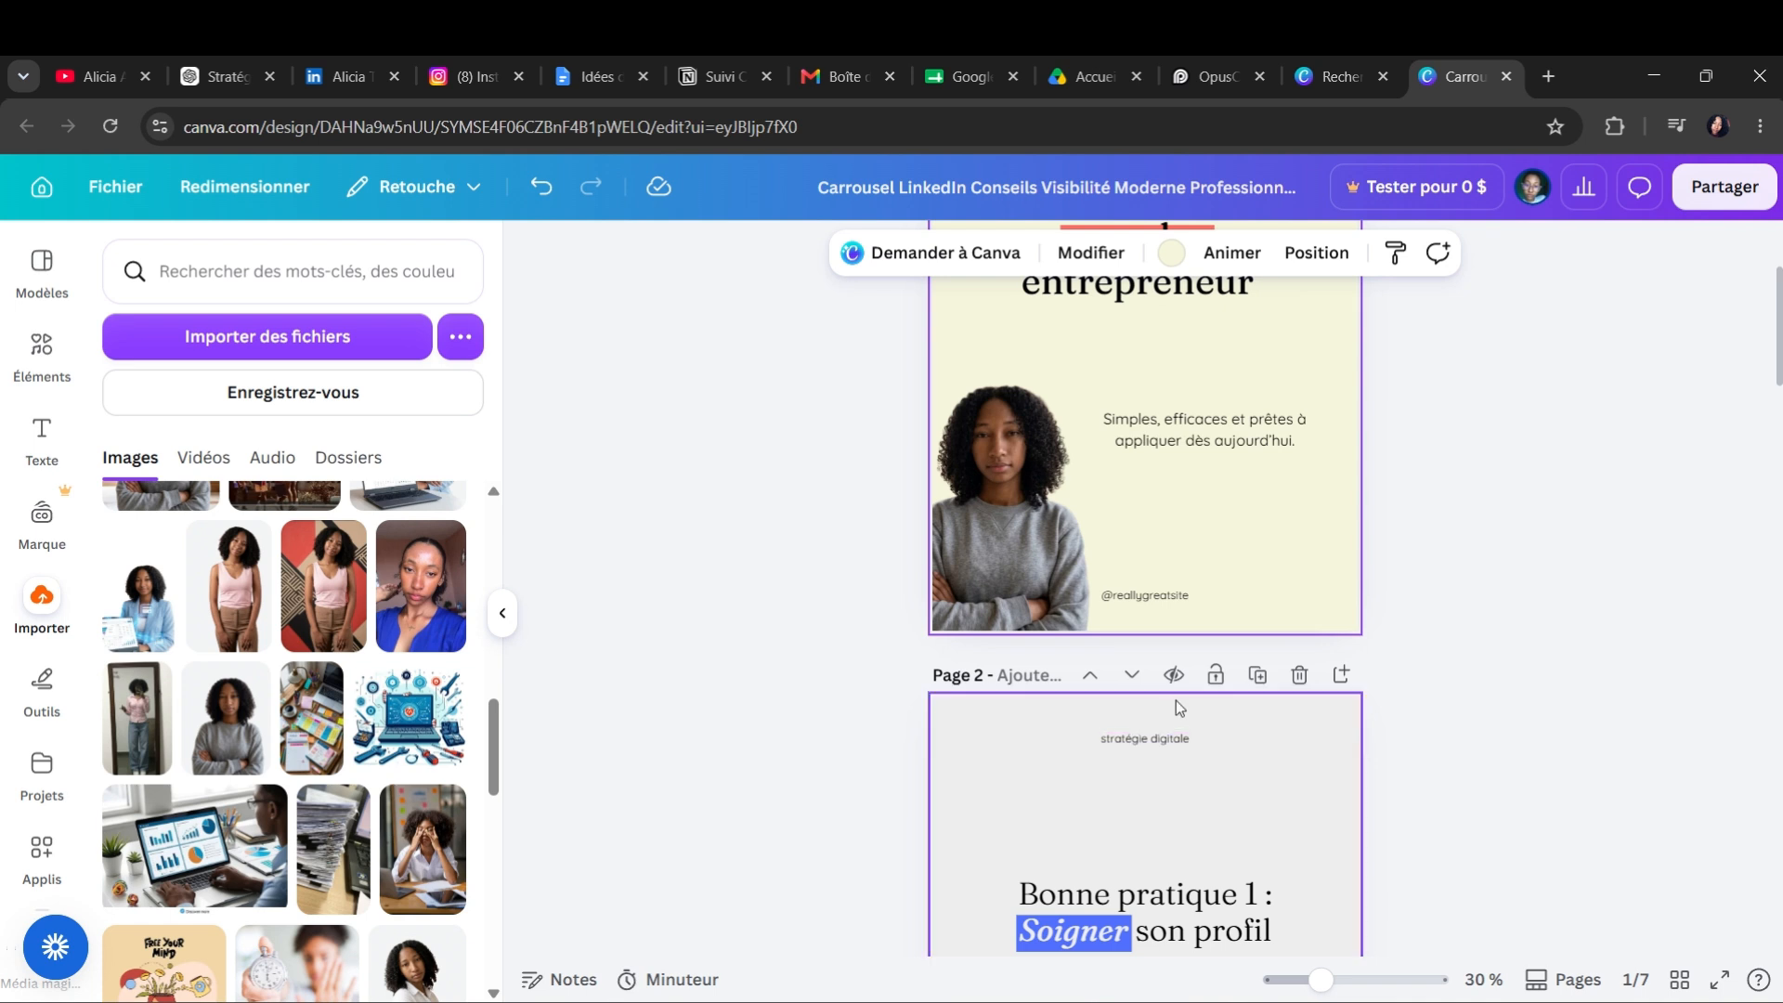
{"action": "scroll", "coordinate": [1237, 692], "scroll_direction": "up", "scroll_amount": 3}
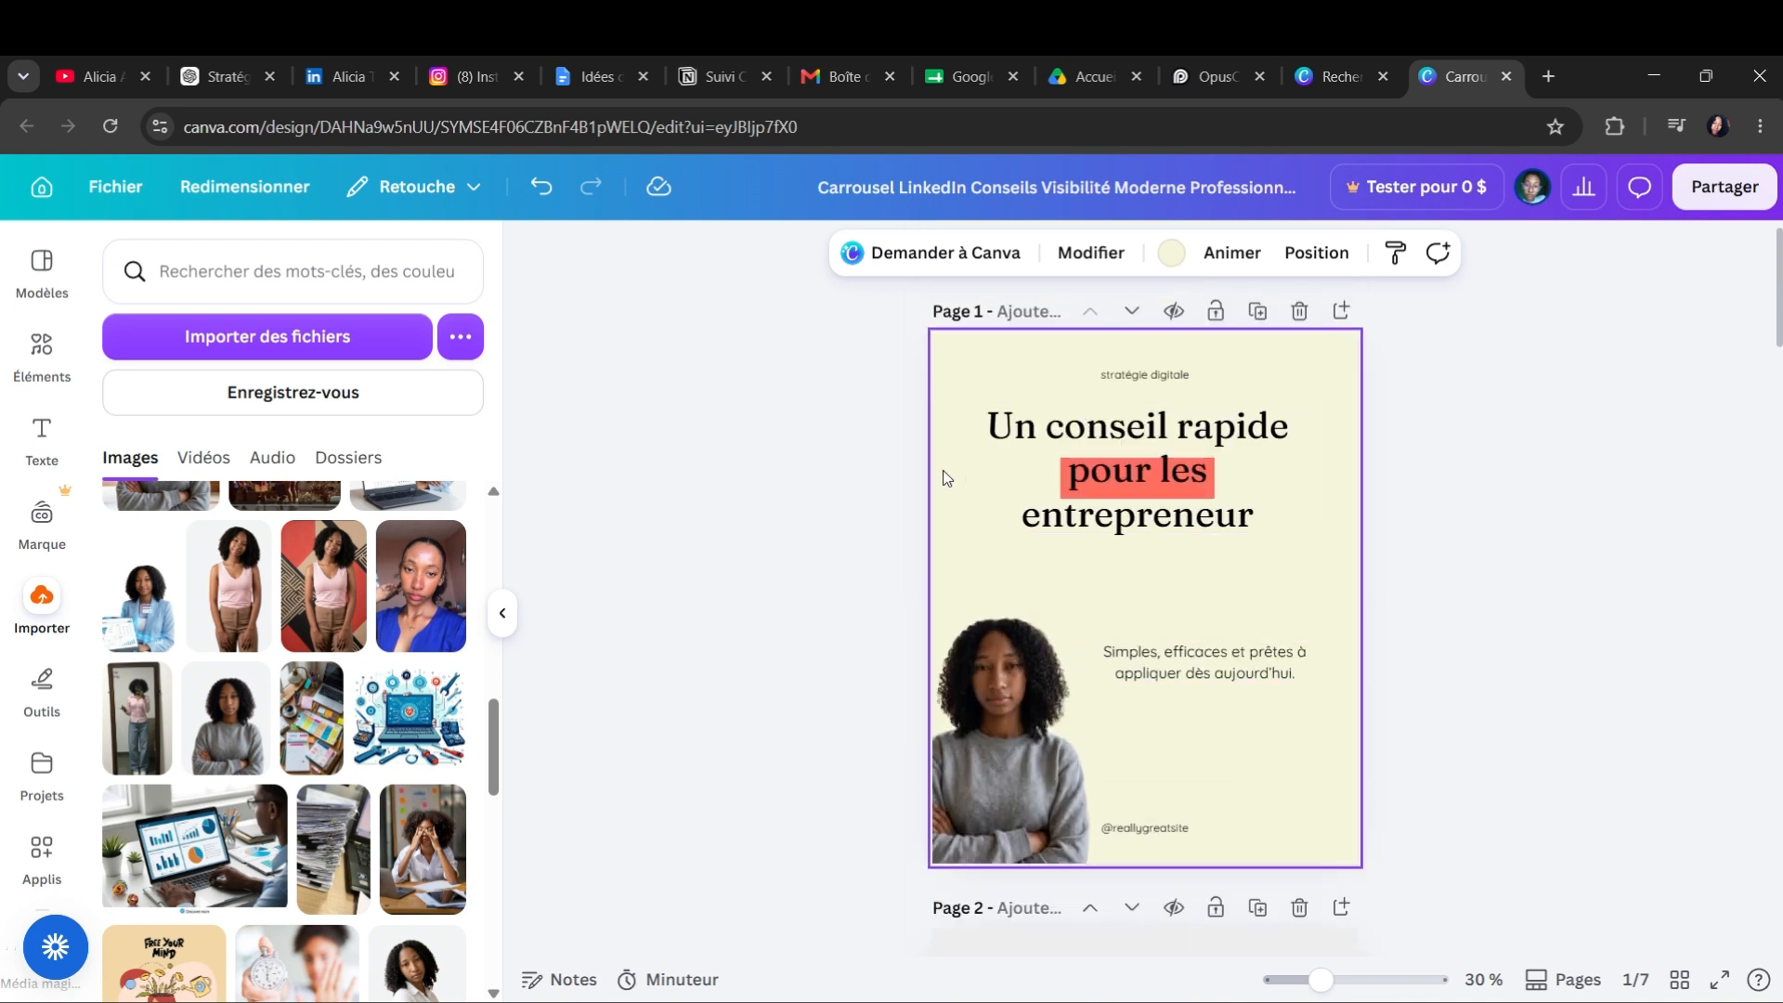
- Enlarge page 1's portrait to about half the page width, keeping it anchored in the lower-left corner
{"action": "left_click", "coordinate": [1031, 706]}
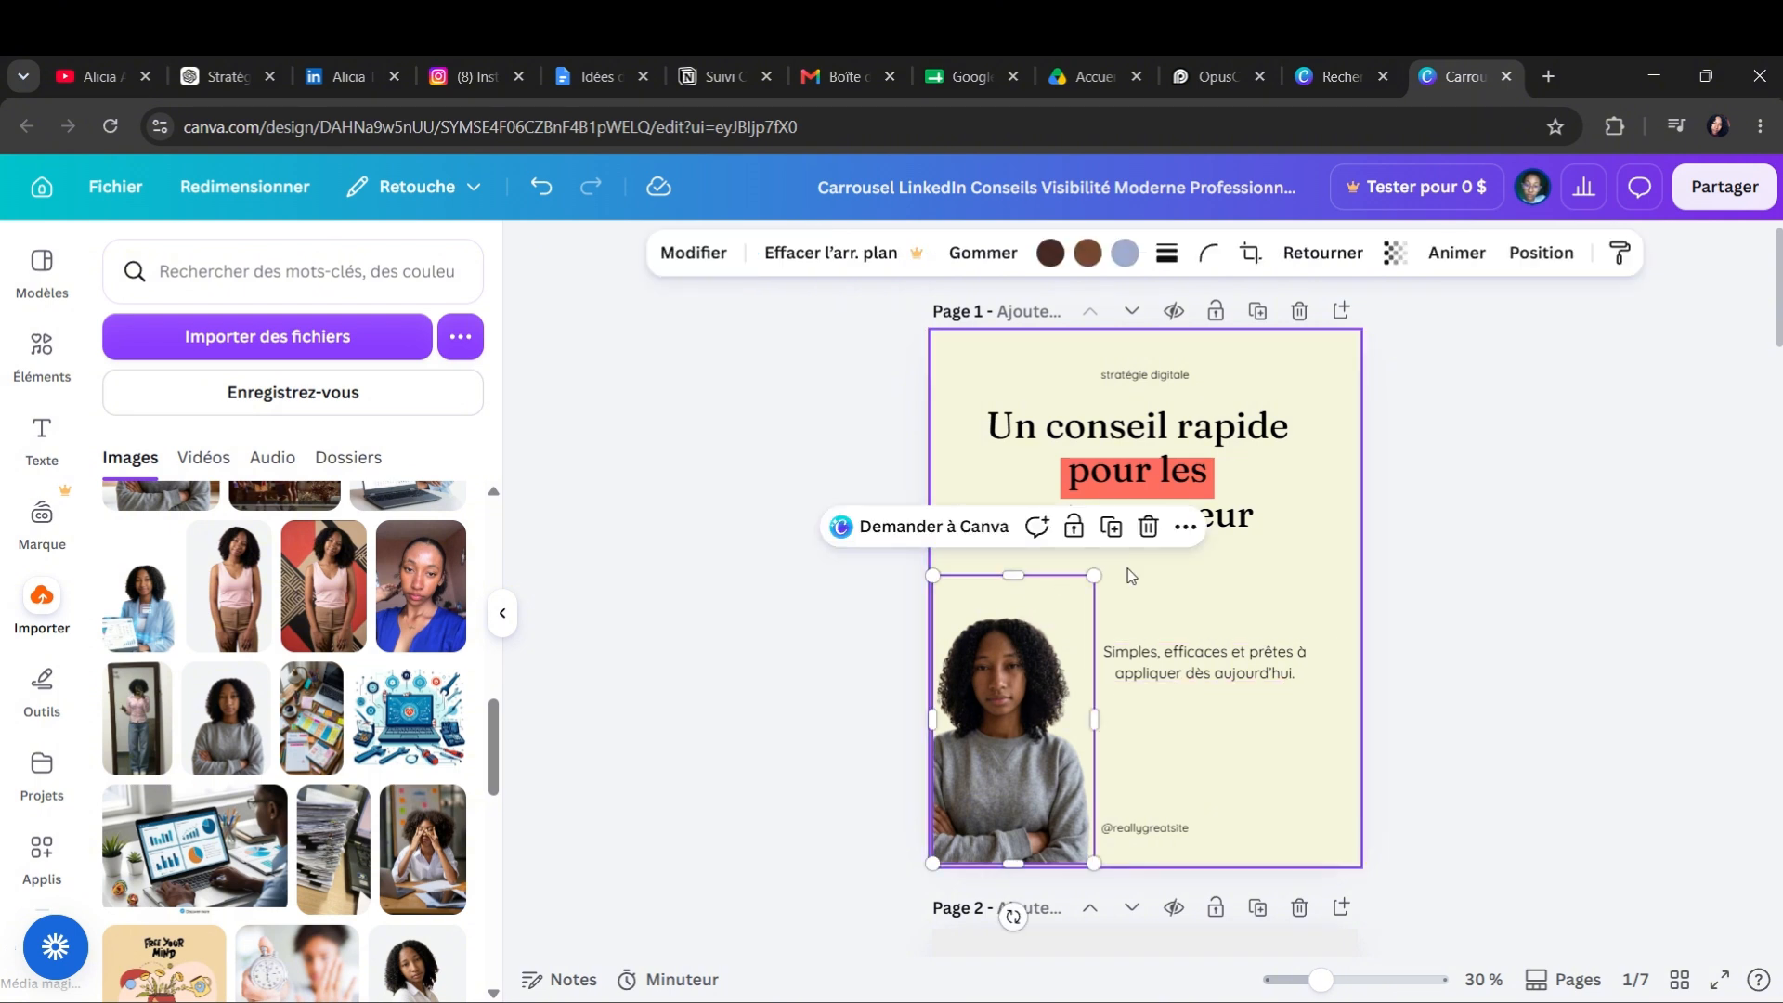
{"action": "left_click_drag", "start_coordinate": [1094, 573], "coordinate": [1149, 479]}
{"action": "left_click", "coordinate": [1389, 610]}
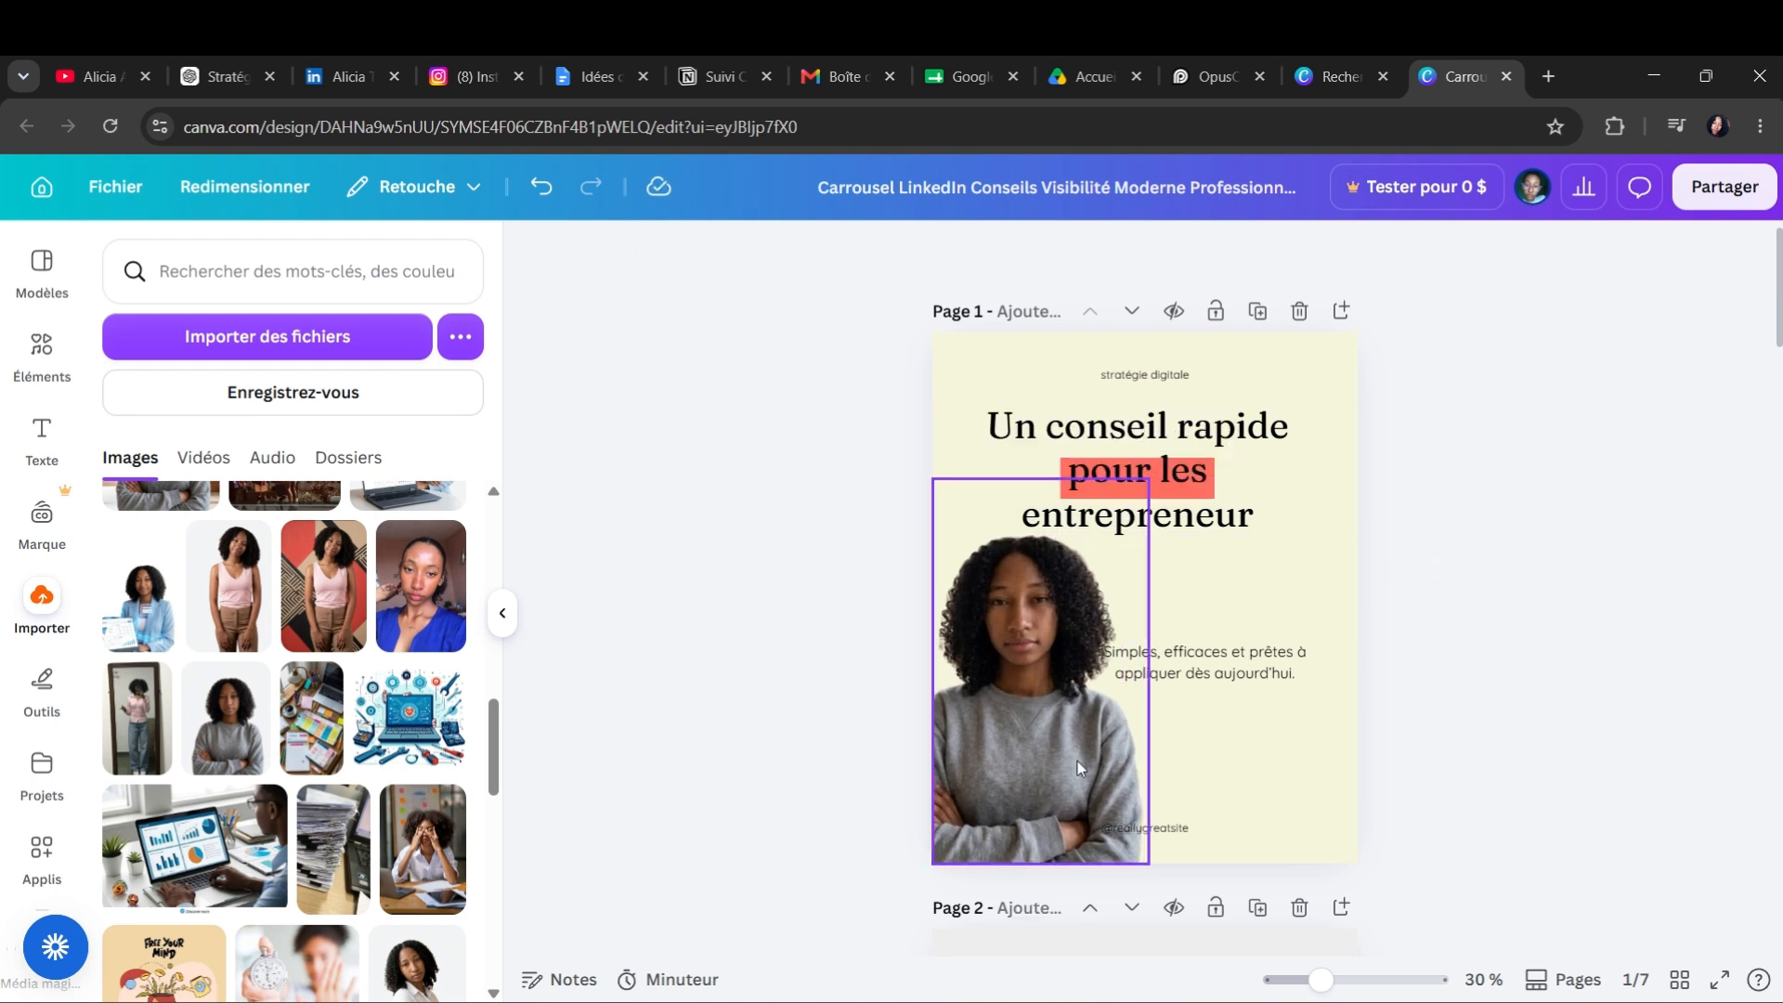
- Shift page 1's subtitle rightward so it sits clear of the portrait
{"action": "left_click", "coordinate": [1178, 661]}
{"action": "left_click_drag", "start_coordinate": [1177, 677], "coordinate": [1203, 676]}
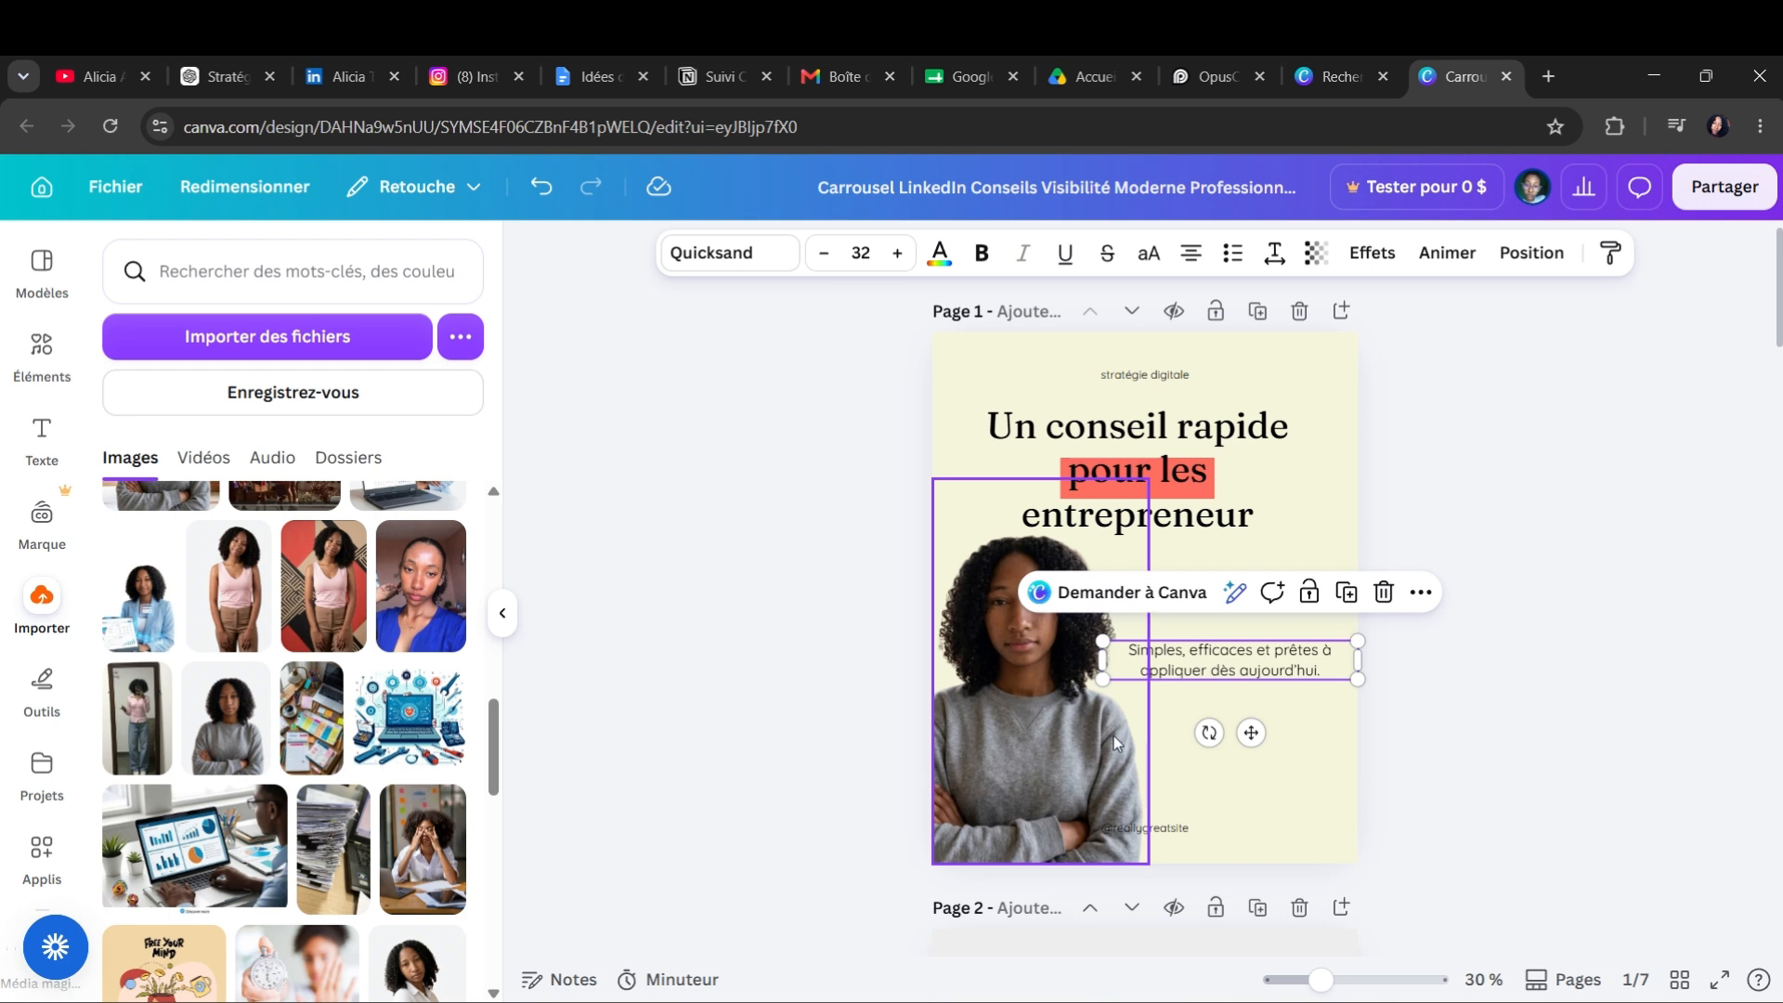
- Set page 1's heading in Times New Roman MT Condensed and break it into the lines "Un conseil rapide", "pour les" and "entrepreneur"
{"action": "left_click", "coordinate": [1138, 427]}
{"action": "left_click", "coordinate": [729, 252]}
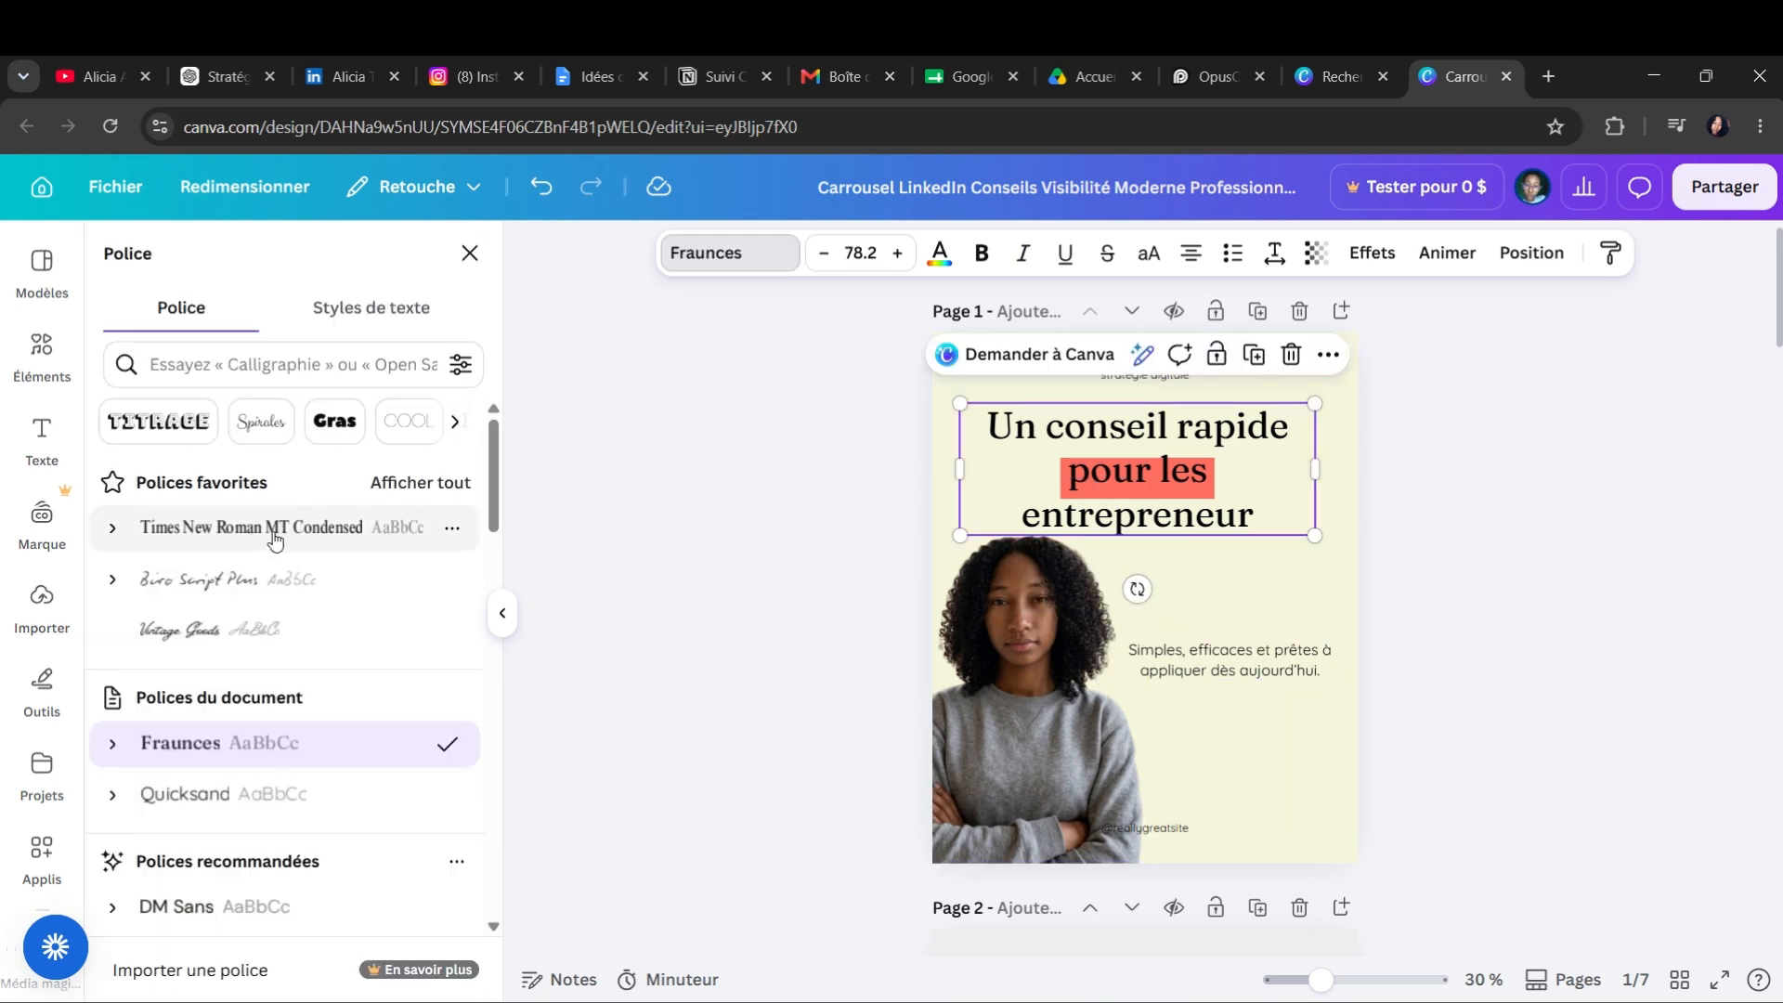
{"action": "left_click", "coordinate": [387, 526]}
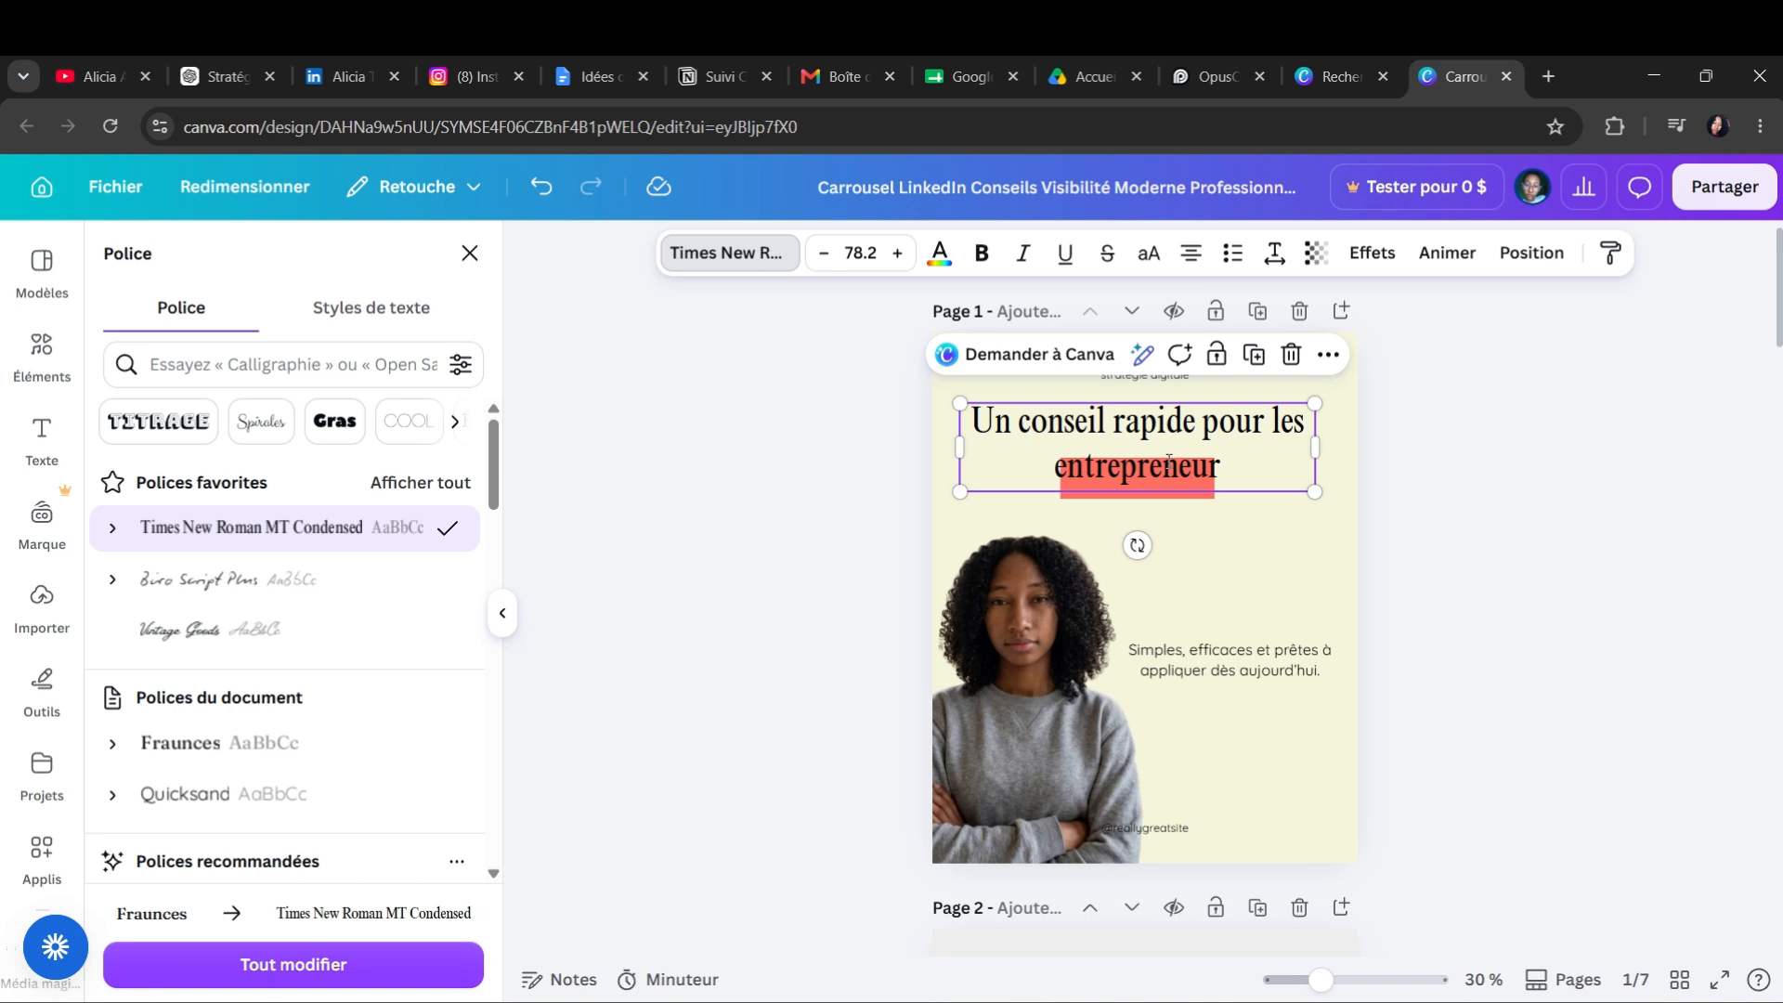
{"action": "left_click", "coordinate": [1205, 431]}
{"action": "key", "text": "Return"}
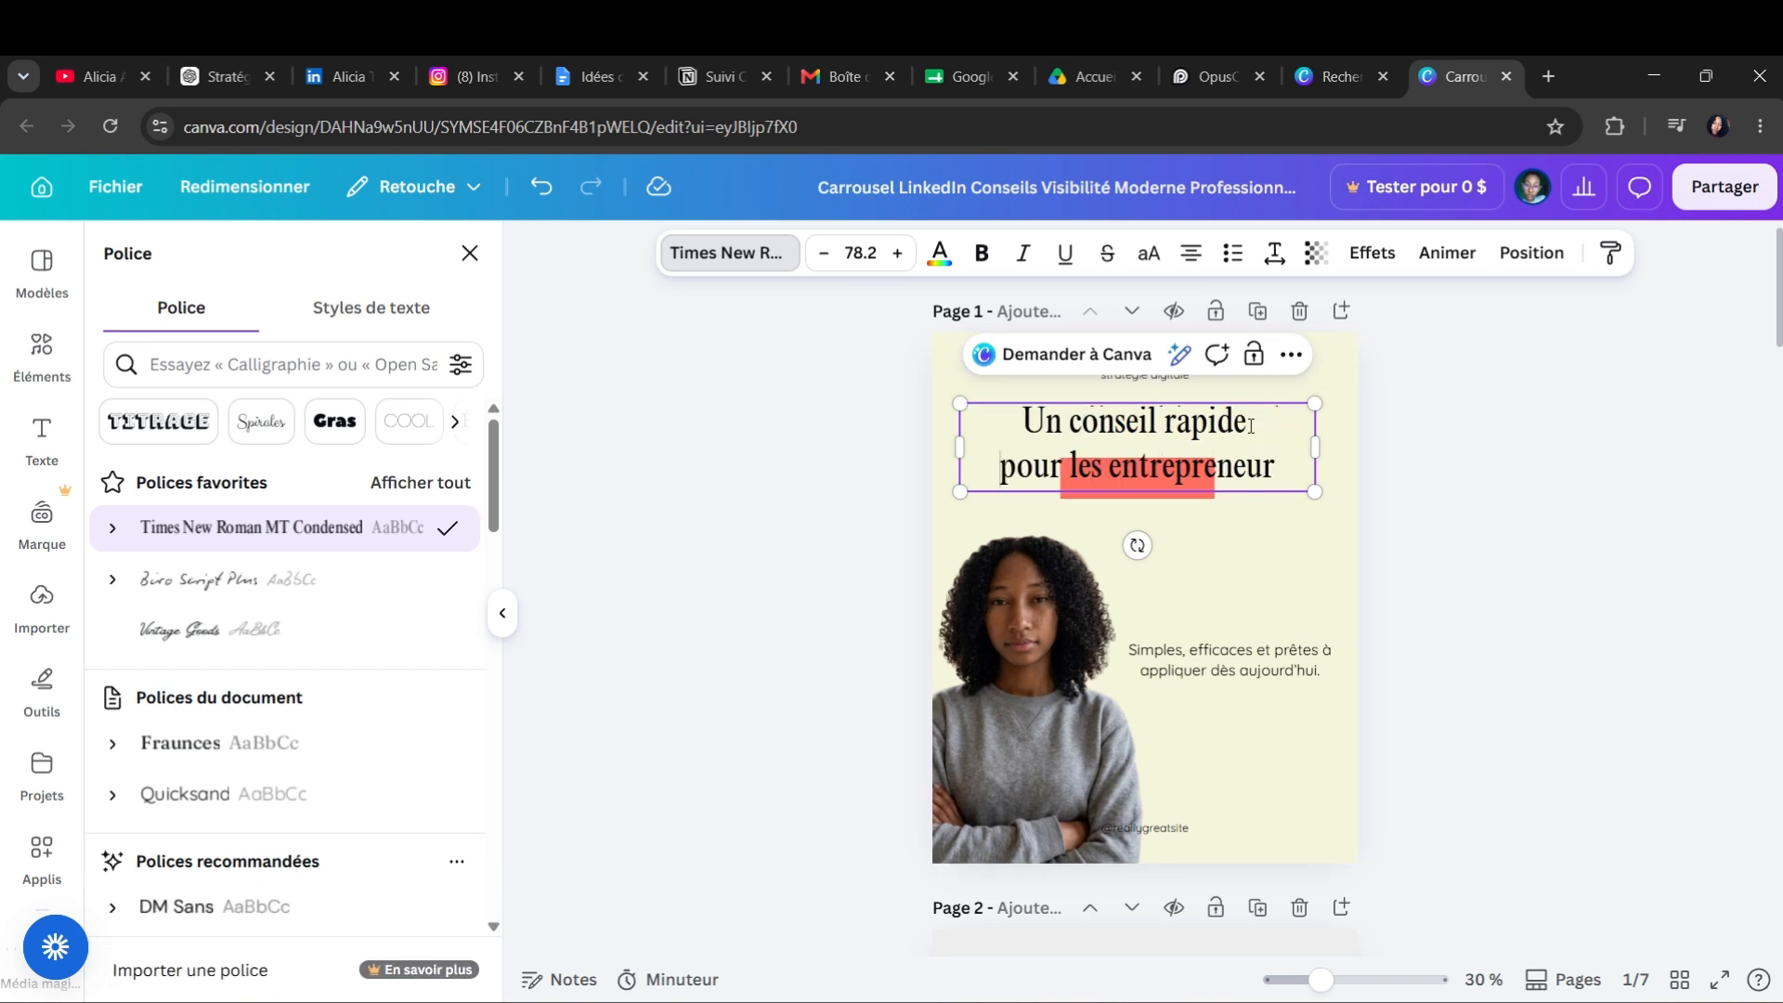
{"action": "left_click", "coordinate": [1110, 468]}
{"action": "key", "text": "Return"}
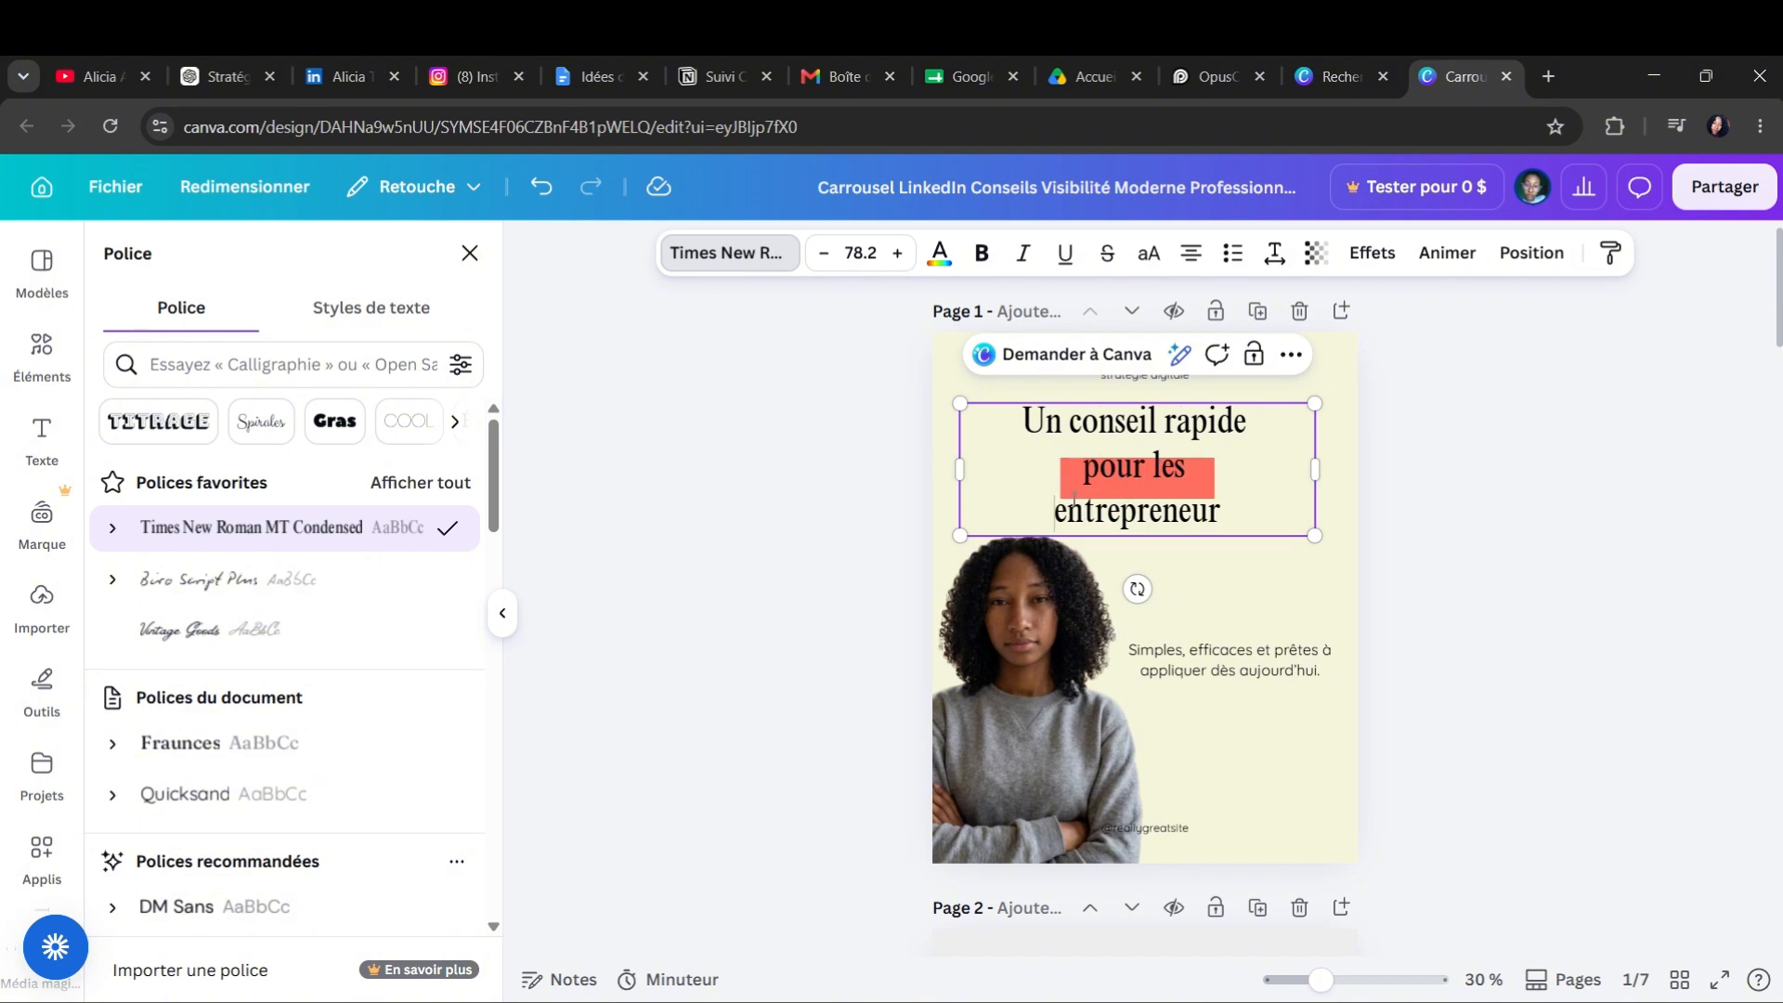
- Scale page 1's heading up to font size 81.2 and reposition it so "pour les" is centred on the coral highlight
{"action": "left_click_drag", "start_coordinate": [961, 535], "coordinate": [948, 536]}
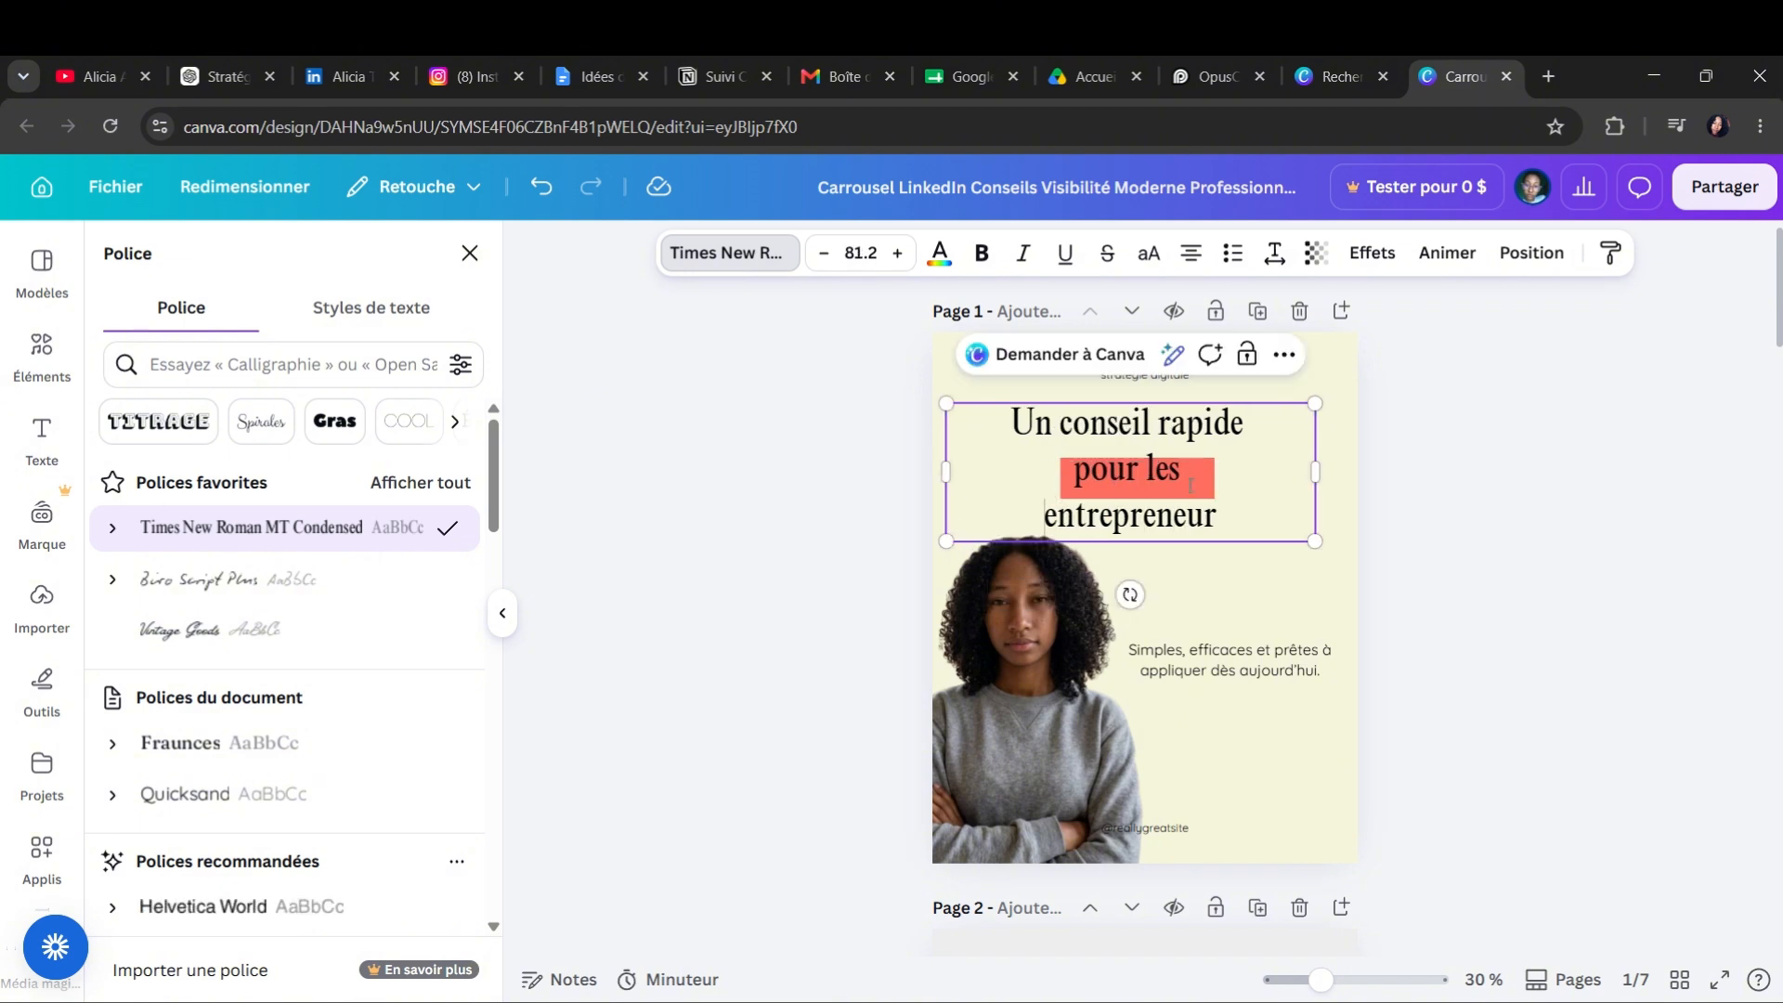
{"action": "left_click", "coordinate": [1224, 508]}
{"action": "left_click_drag", "start_coordinate": [1256, 538], "coordinate": [1274, 548]}
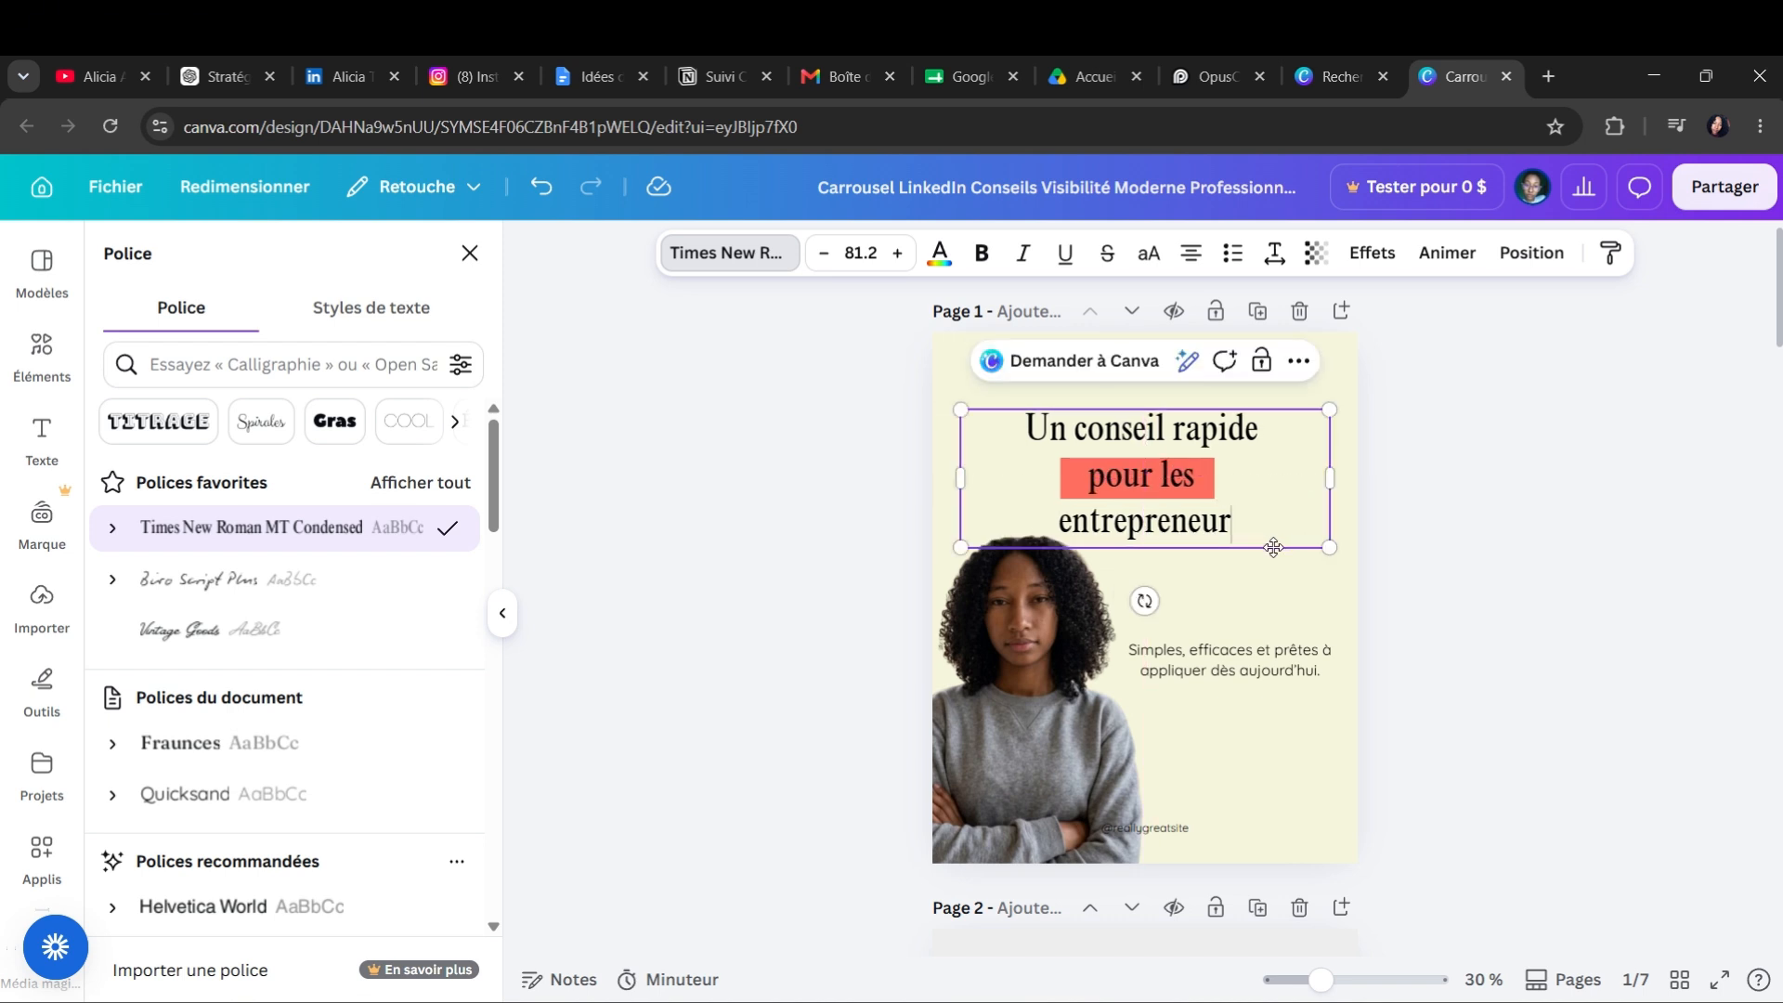
{"action": "left_click", "coordinate": [1238, 624]}
- Remove the "stratégie digitale" text above page 1's heading
{"action": "left_click", "coordinate": [1168, 374]}
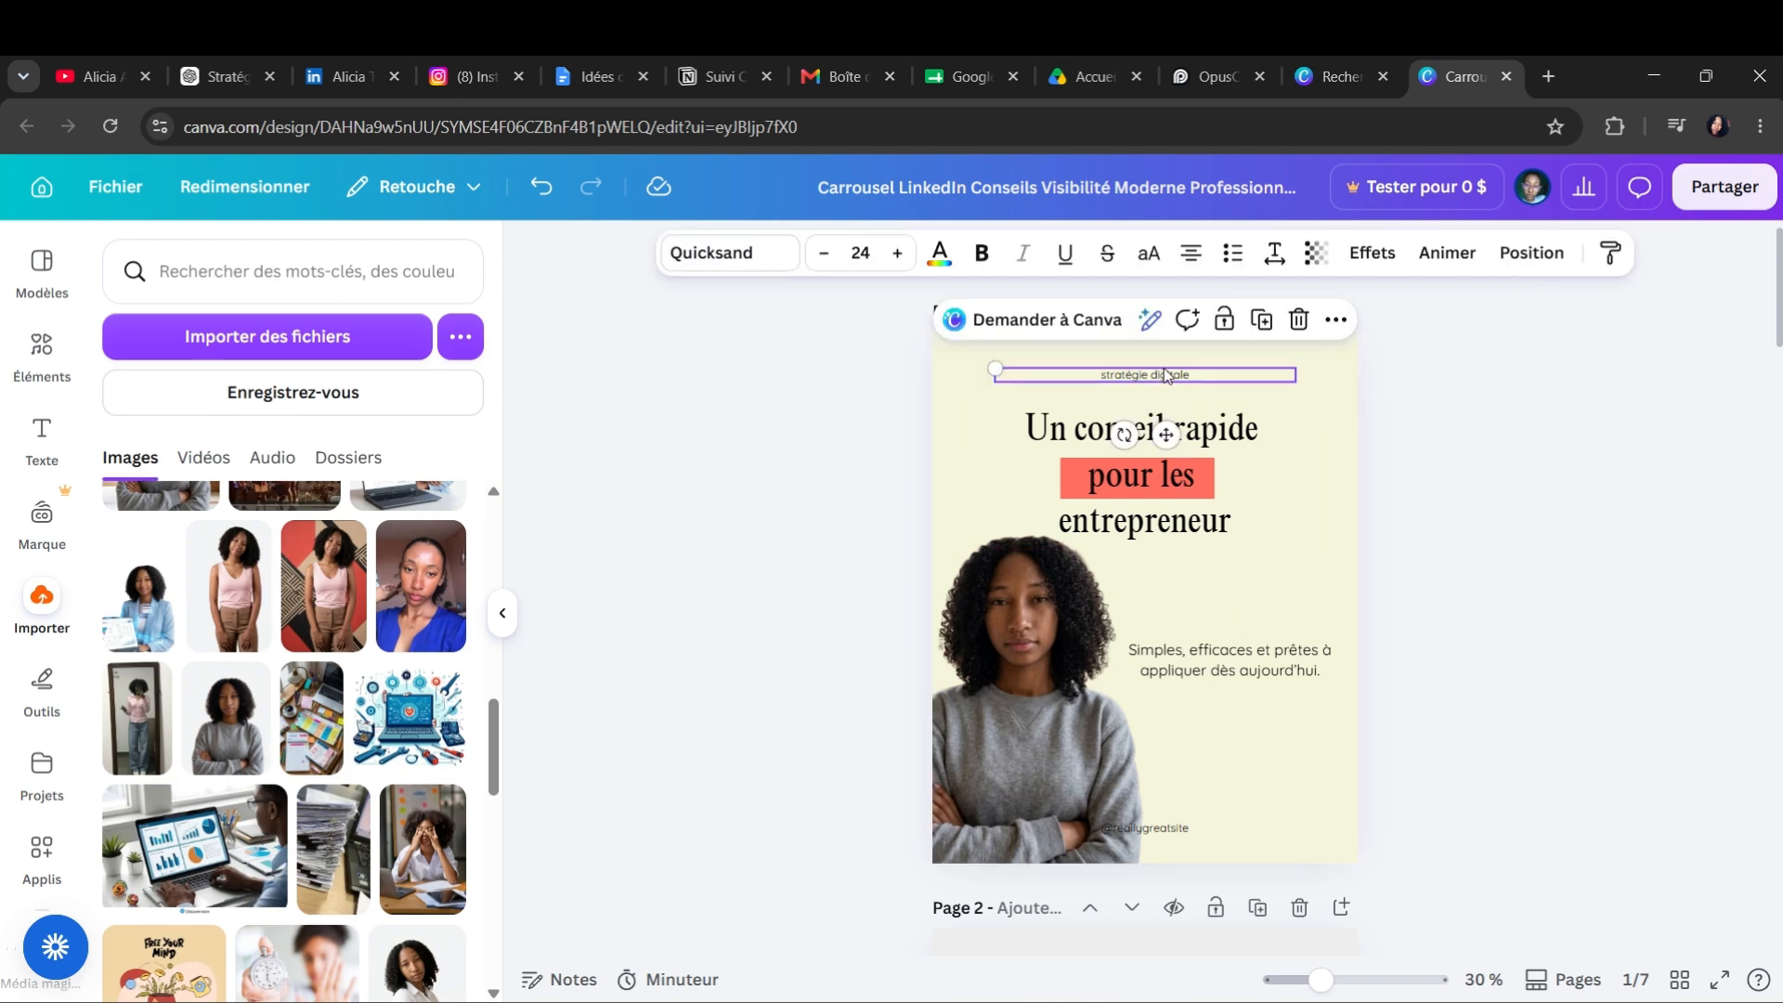
{"action": "double_click", "coordinate": [1163, 376]}
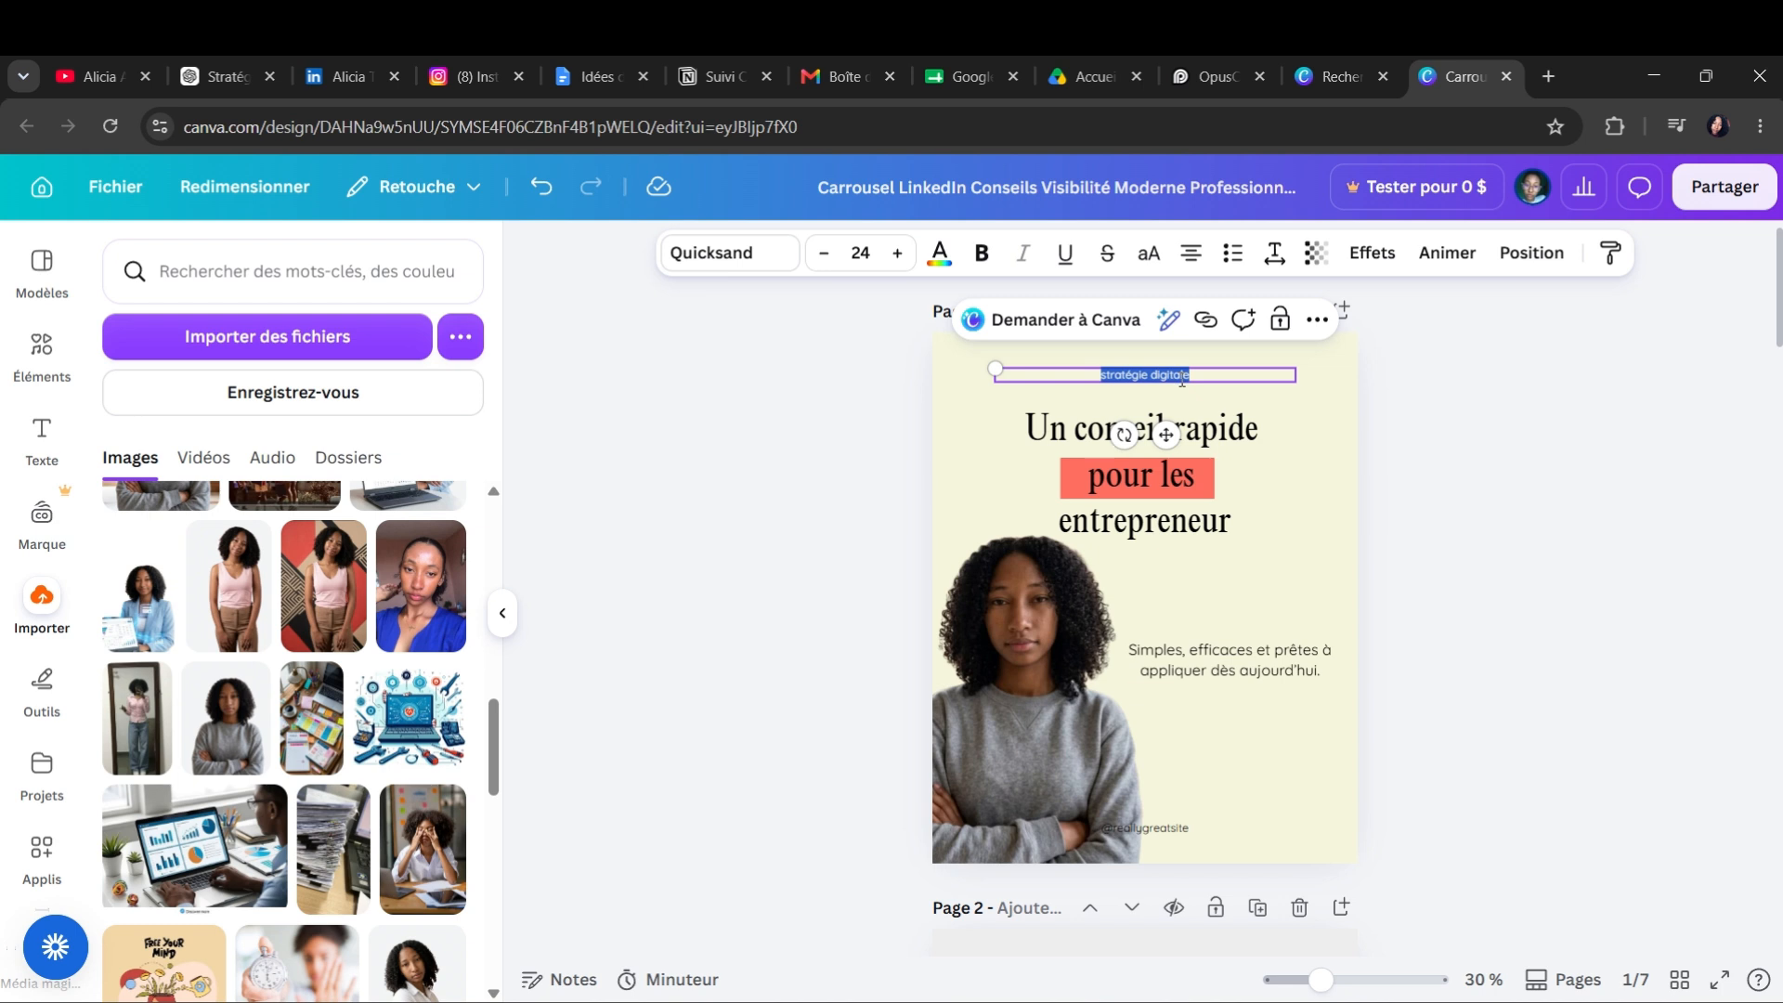
{"action": "key", "text": "BackSpace"}
{"action": "left_click", "coordinate": [1240, 622]}
{"action": "scroll", "coordinate": [1228, 587], "scroll_direction": "down", "scroll_amount": 1}
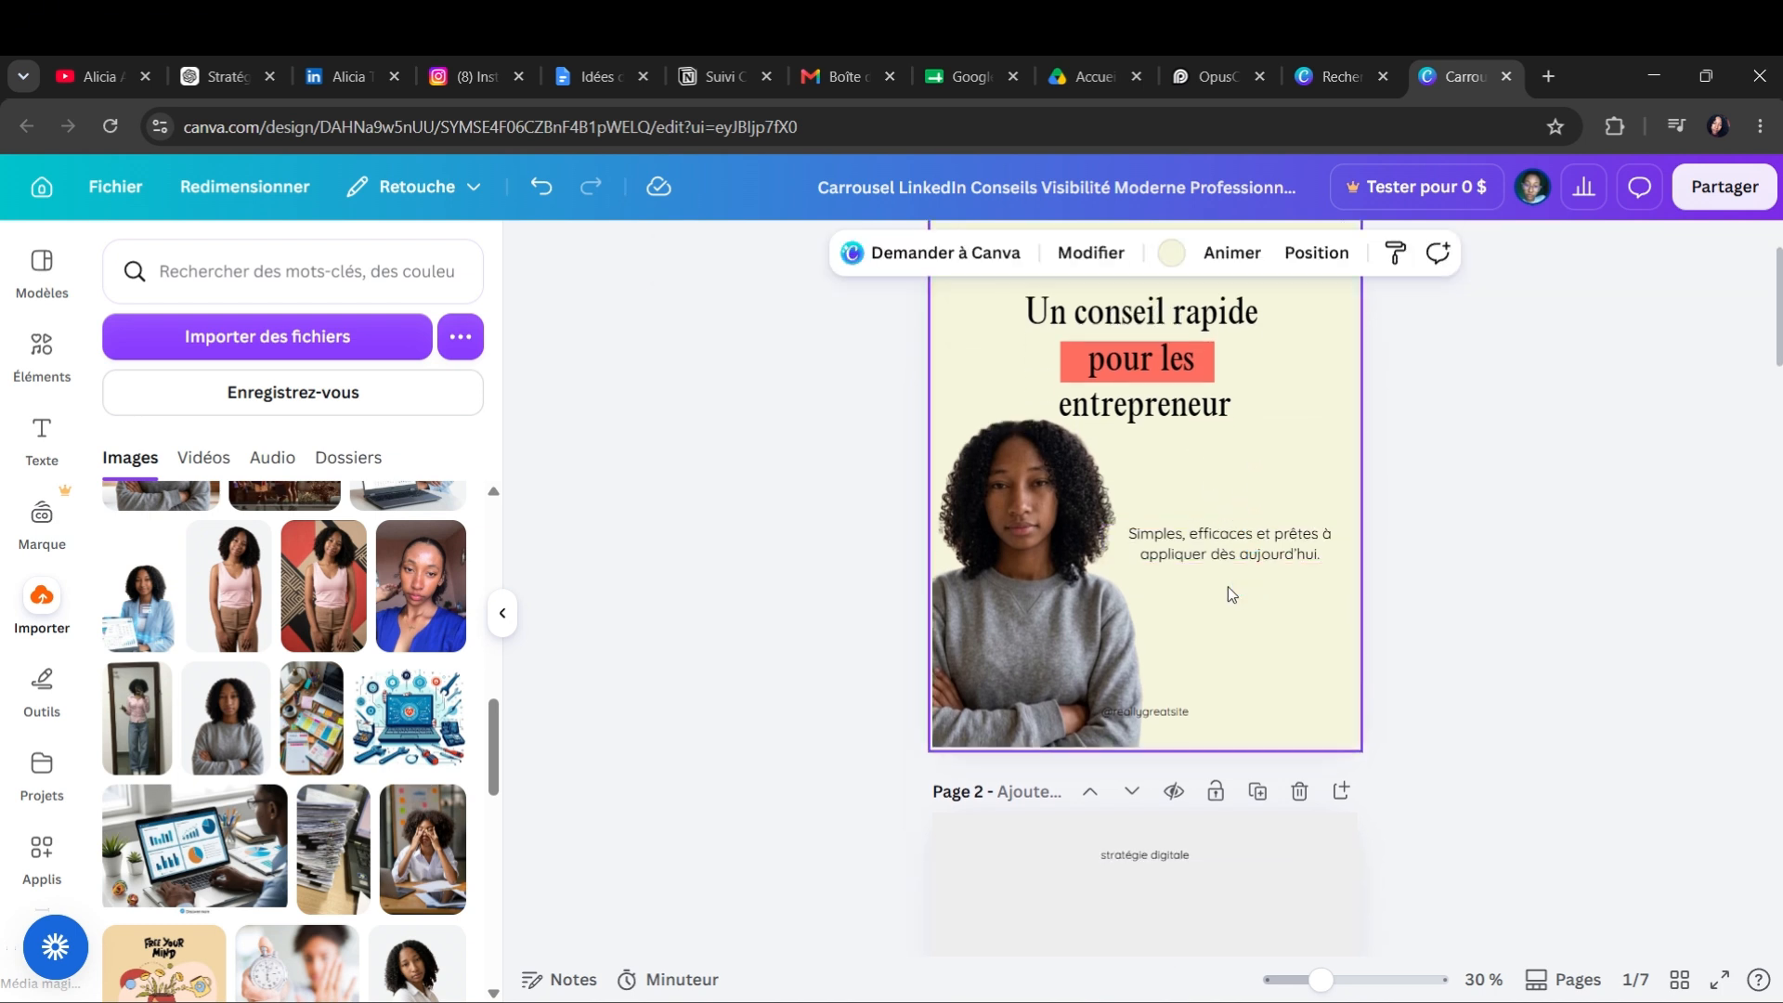
{"action": "scroll", "coordinate": [1228, 595], "scroll_direction": "up", "scroll_amount": 1}
{"action": "left_click", "coordinate": [1148, 829]}
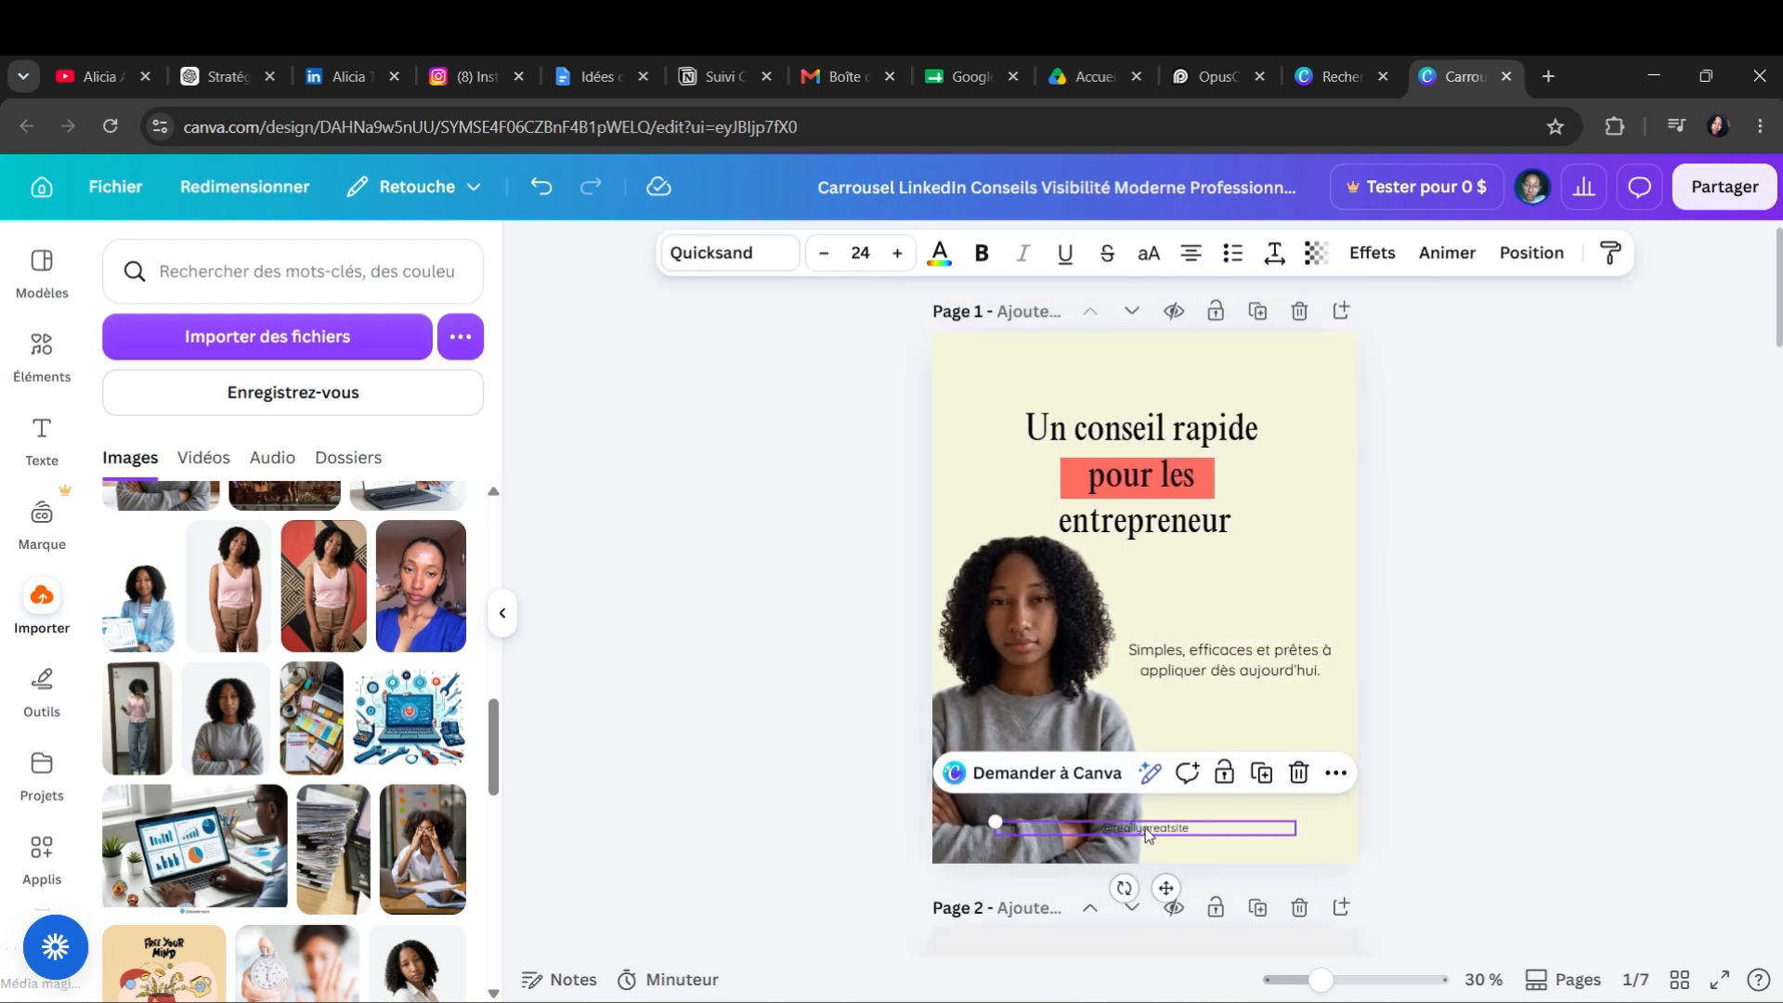
{"action": "left_click_drag", "start_coordinate": [1145, 828], "coordinate": [1223, 811]}
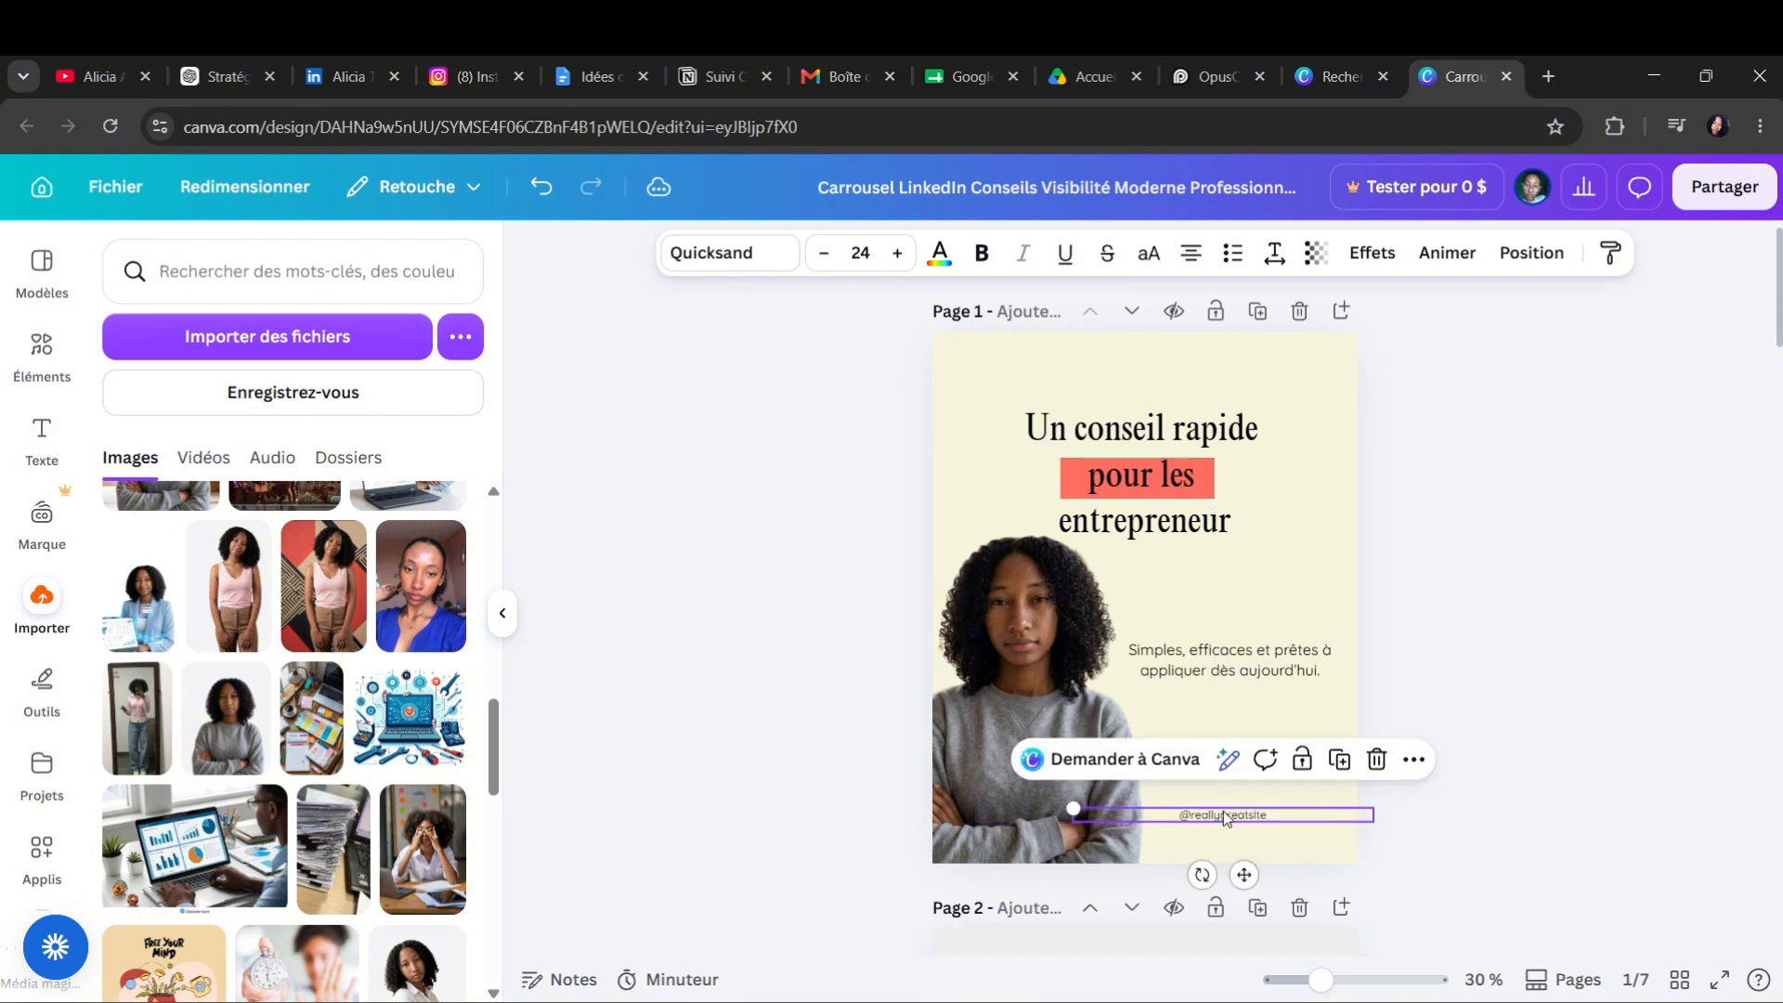
{"action": "double_click", "coordinate": [1238, 816]}
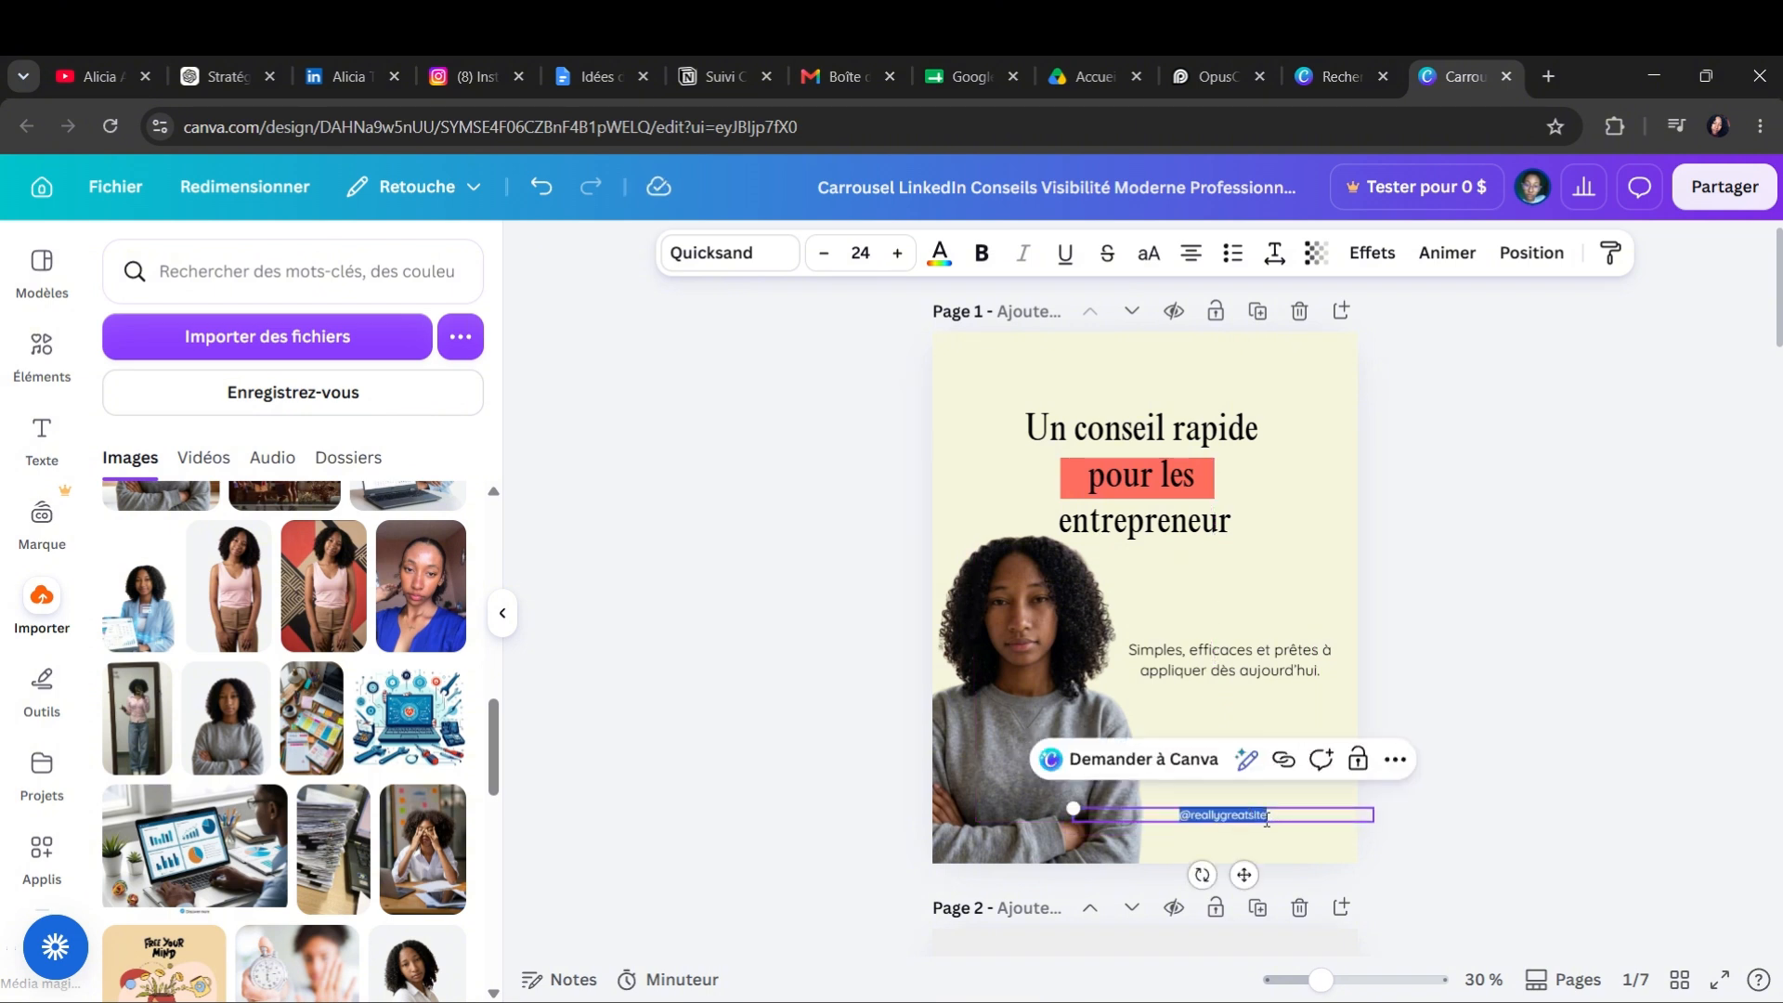
{"action": "key", "text": "BackSpace"}
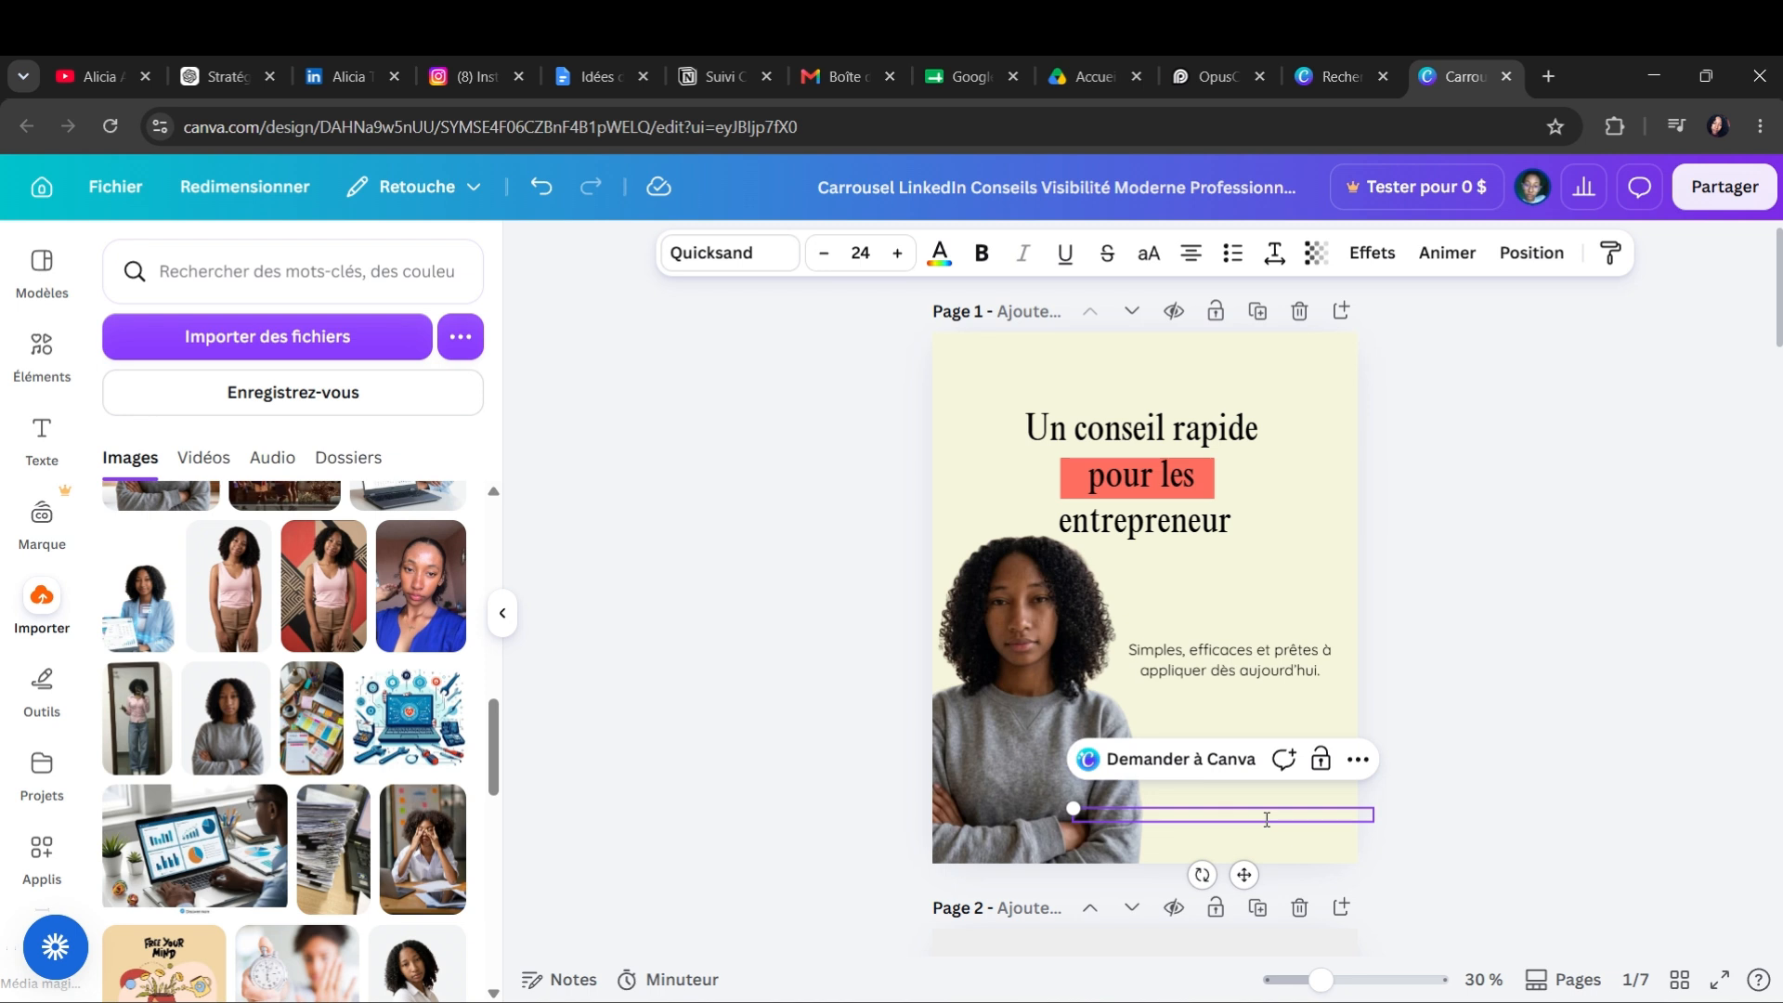
{"action": "type", "text": "a"}
{"action": "key", "text": "BackSpace"}
{"action": "type", "text": "Alicia"}
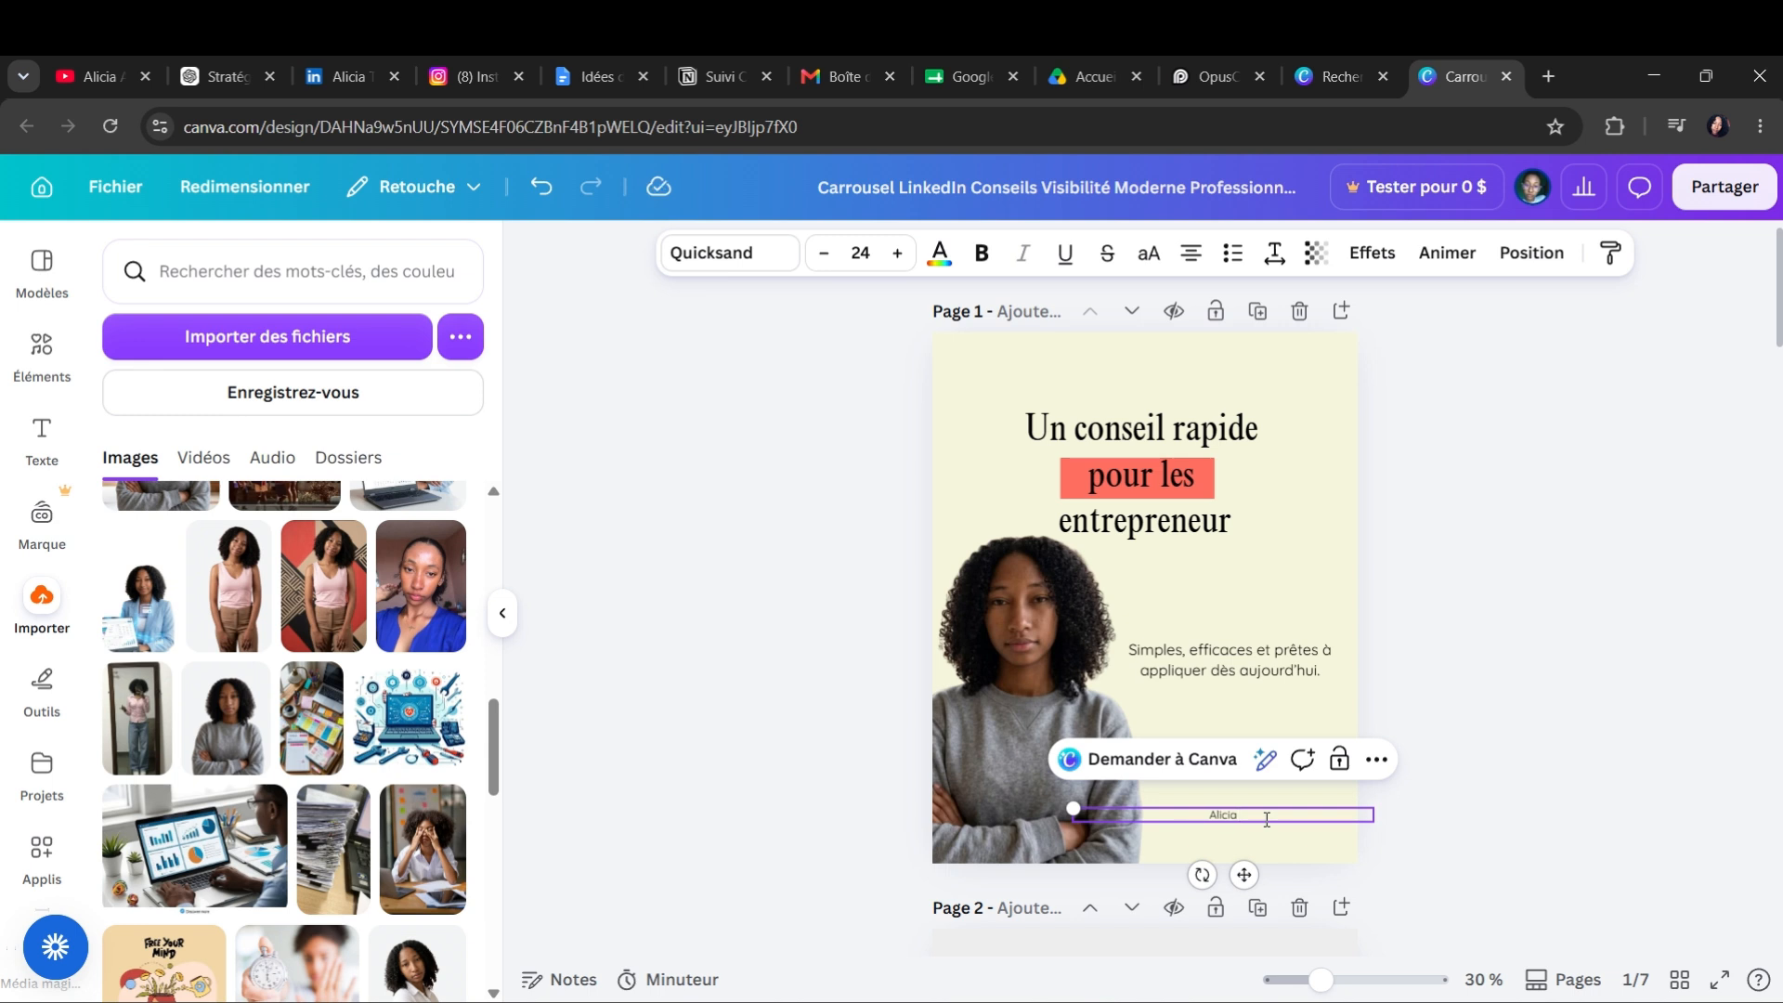
{"action": "type", "text": "A"}
{"action": "key", "text": "BackSpace"}
{"action": "type", "text": "a"}
{"action": "key", "text": "BackSpace"}
{"action": "type", "text": "Assiste"}
{"action": "key", "text": "BackSpace"}
{"action": "type", "text": "'You"}
- Scale page 1's brand name text up to font size 26.6 and shift it rightward beneath the subtitle
{"action": "left_click_drag", "start_coordinate": [1073, 808], "coordinate": [1044, 786]}
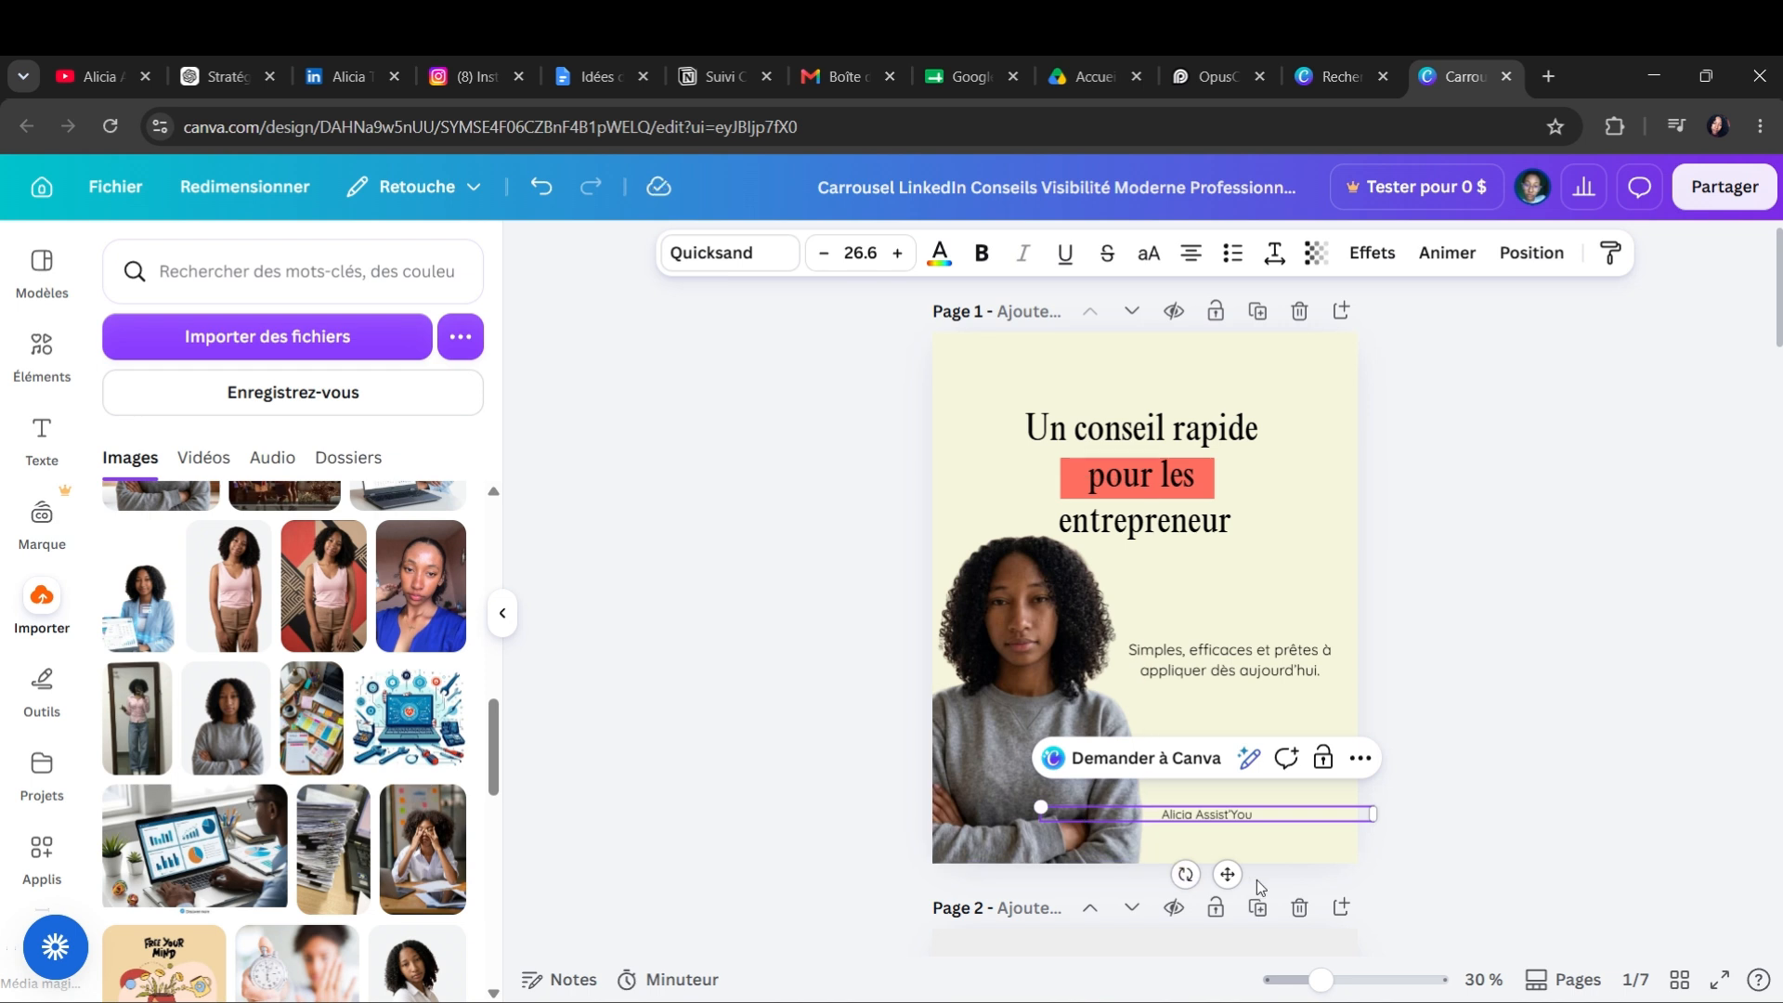
{"action": "left_click_drag", "start_coordinate": [1227, 877], "coordinate": [1266, 877]}
{"action": "left_click", "coordinate": [1298, 844]}
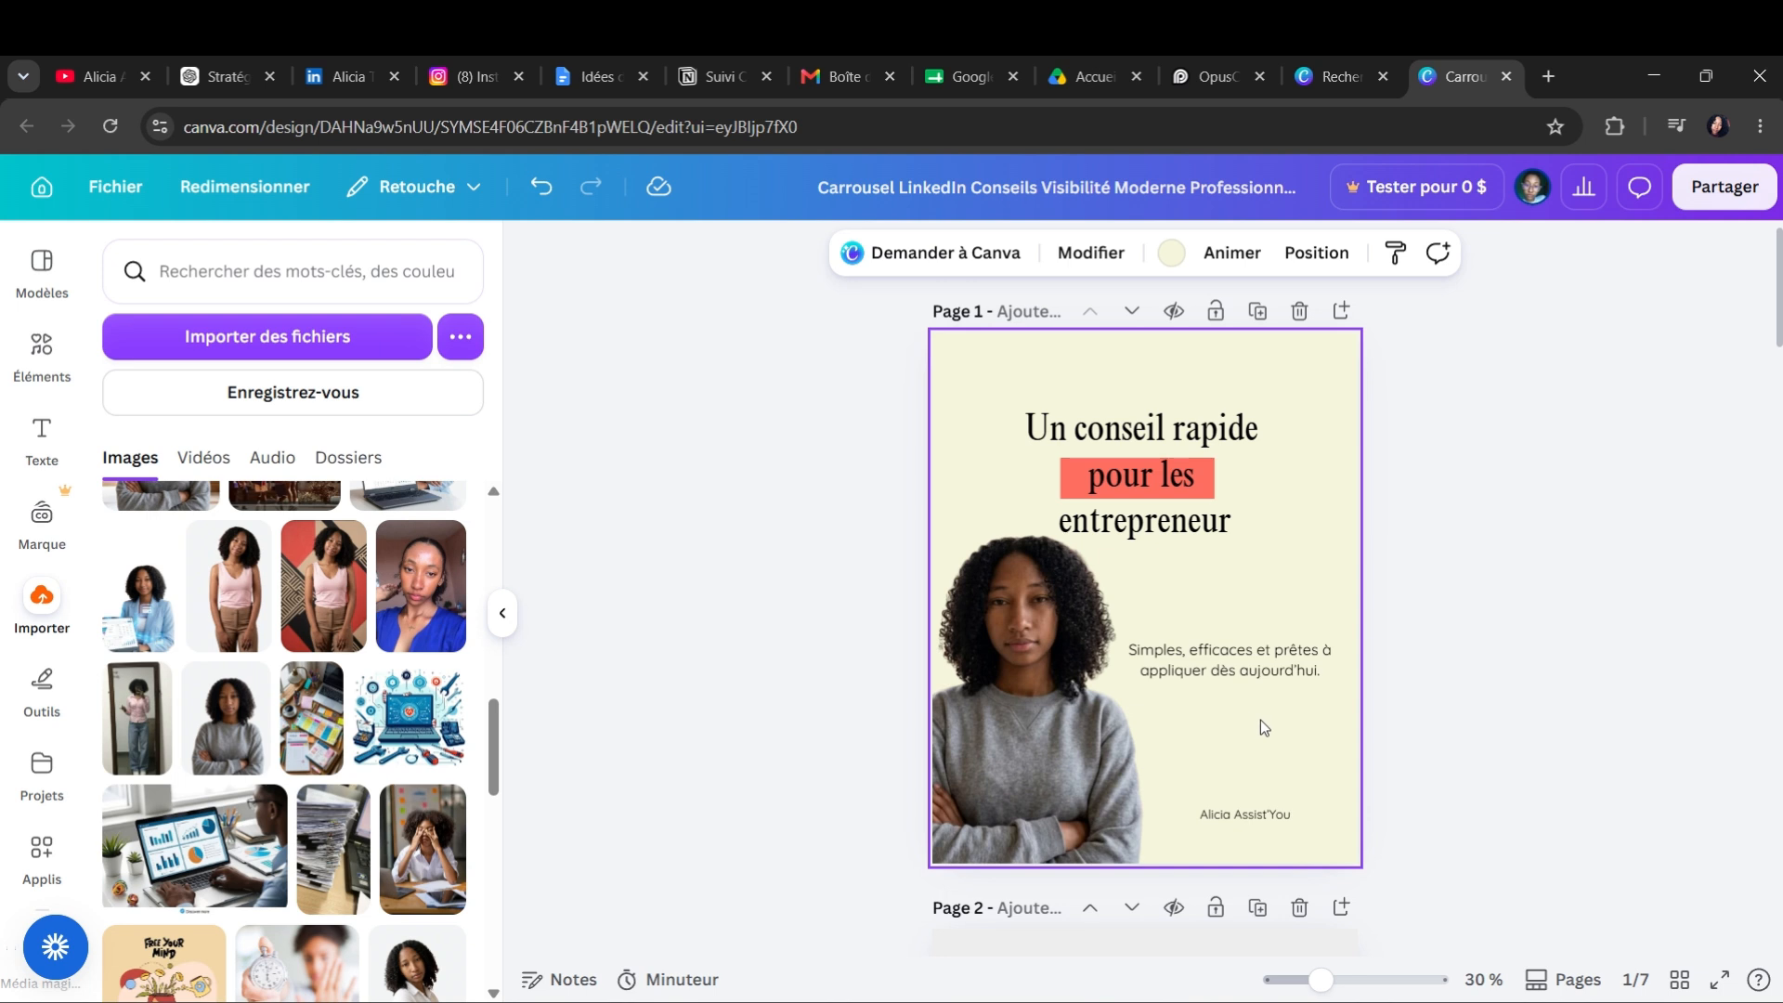
- Try font size 104 on page 1's heading and undo the change
{"action": "left_click", "coordinate": [1238, 494]}
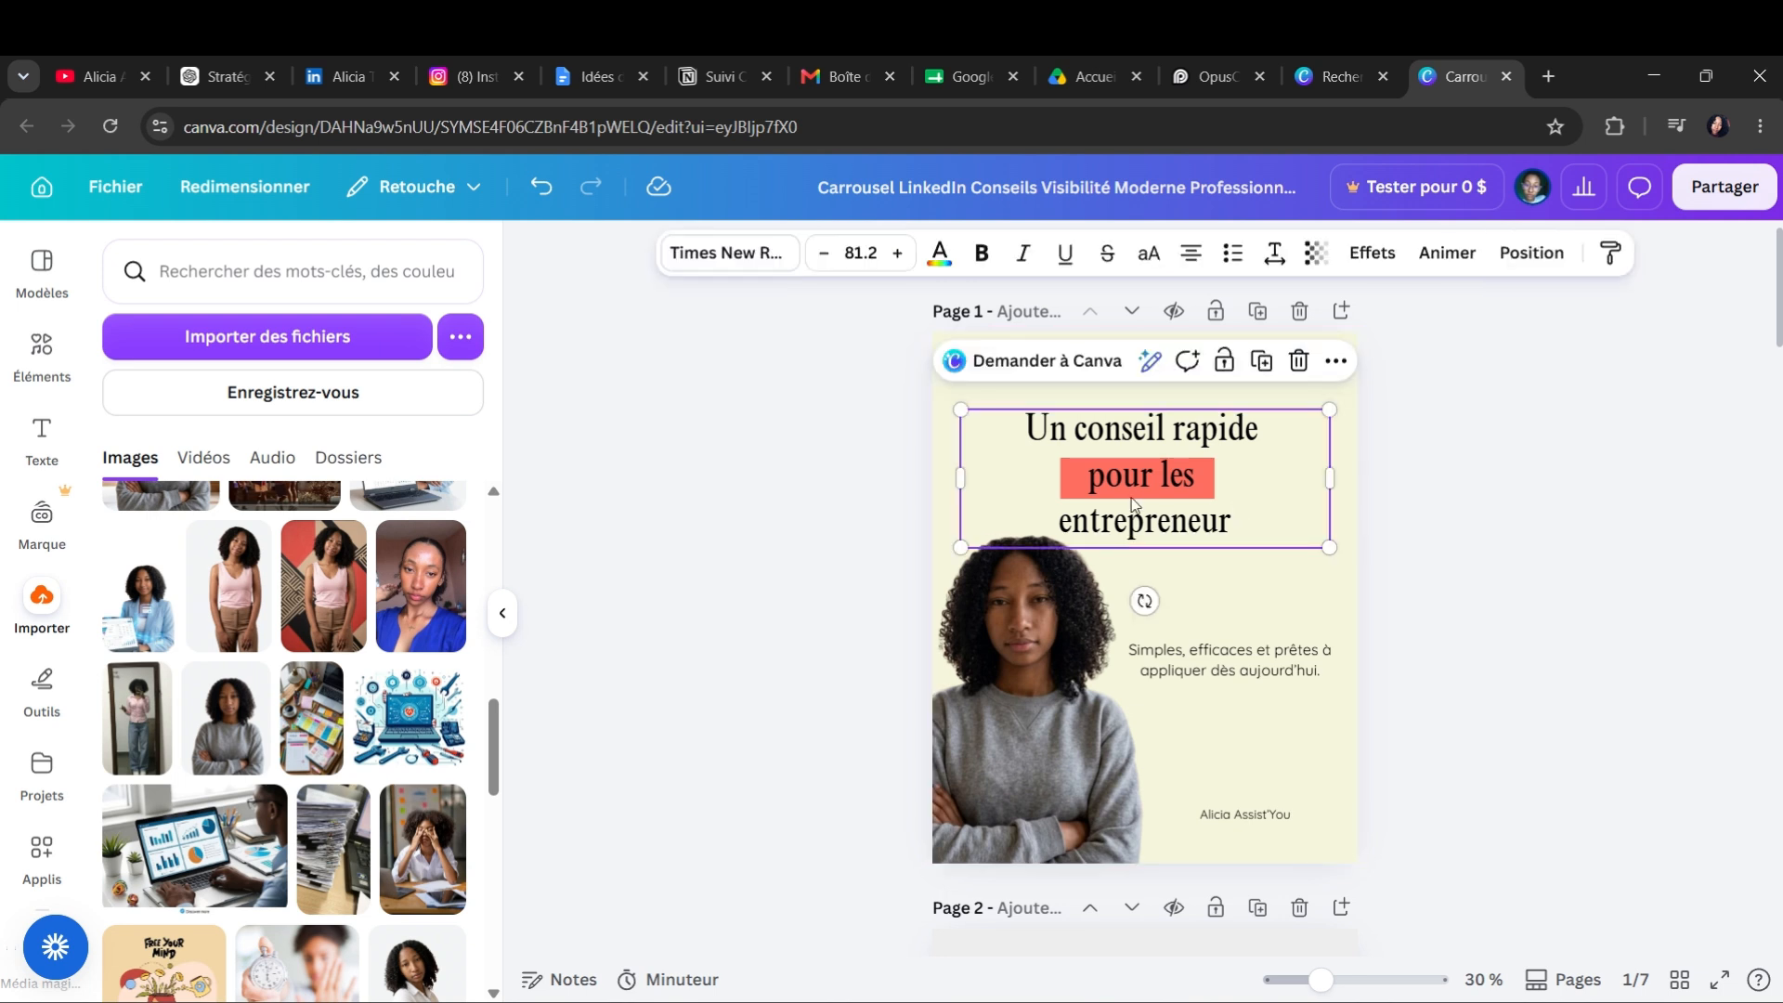
{"action": "left_click", "coordinate": [860, 252]}
{"action": "scroll", "coordinate": [868, 576], "scroll_direction": "down", "scroll_amount": 4}
{"action": "scroll", "coordinate": [871, 639], "scroll_direction": "down", "scroll_amount": 2}
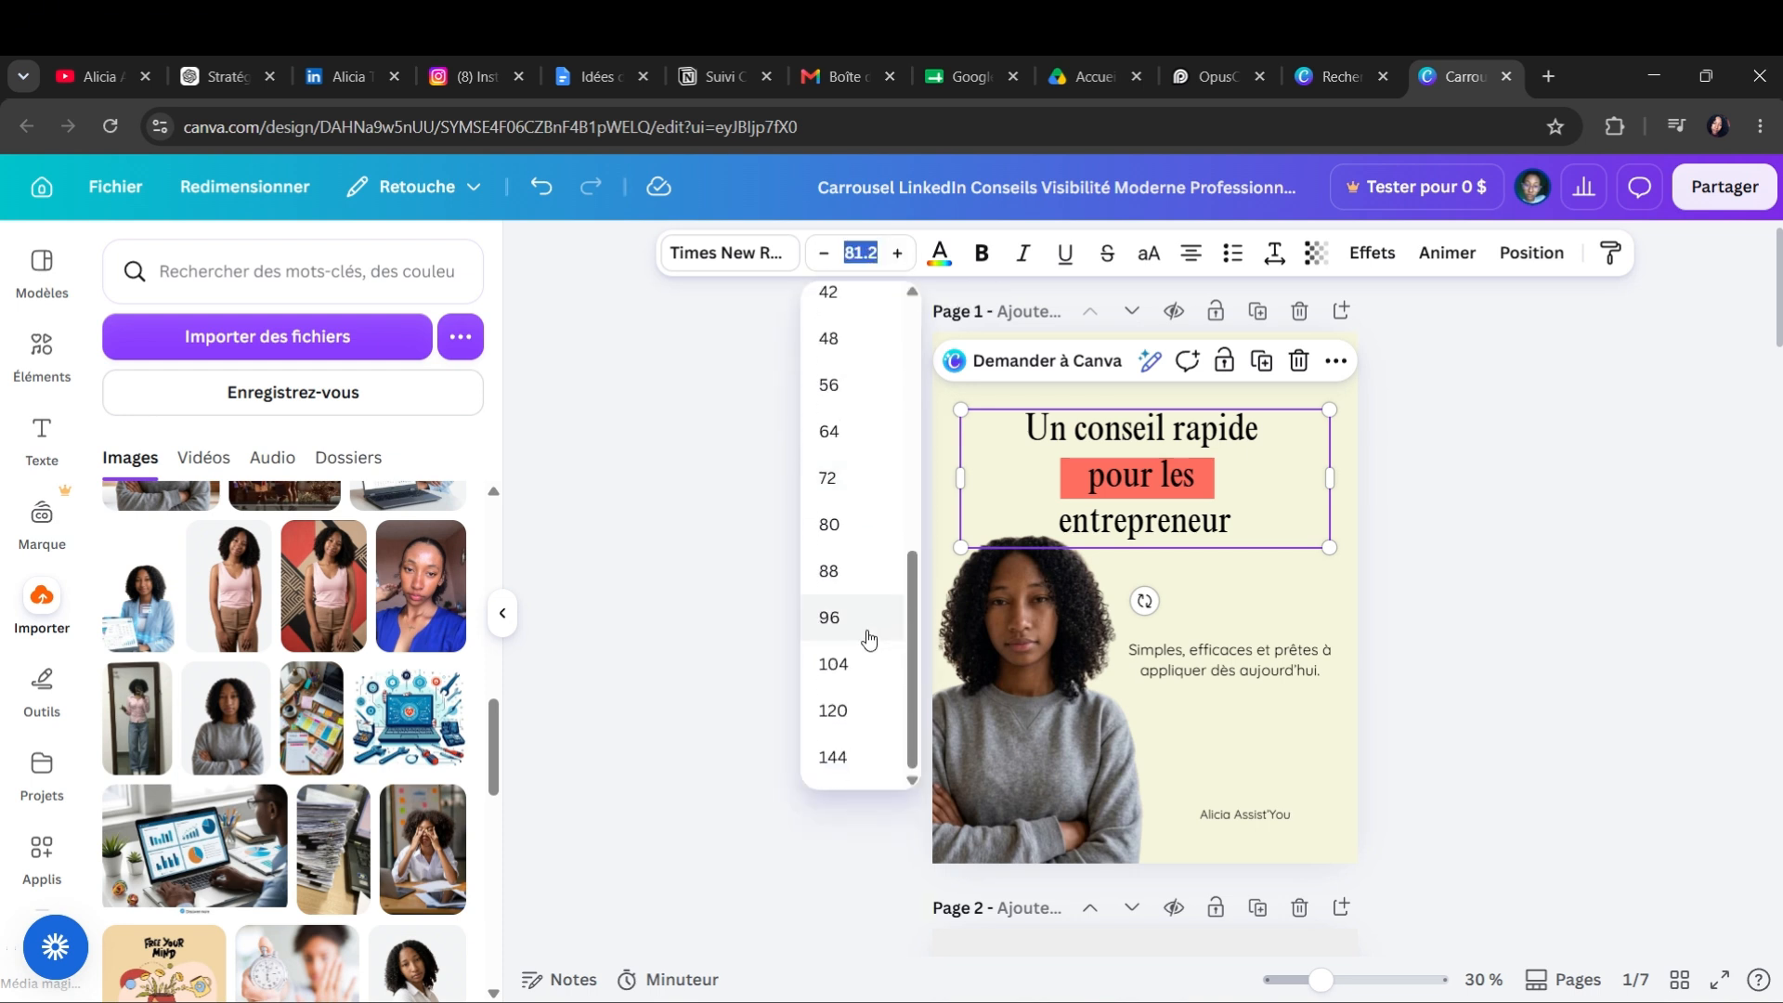
{"action": "left_click", "coordinate": [863, 660]}
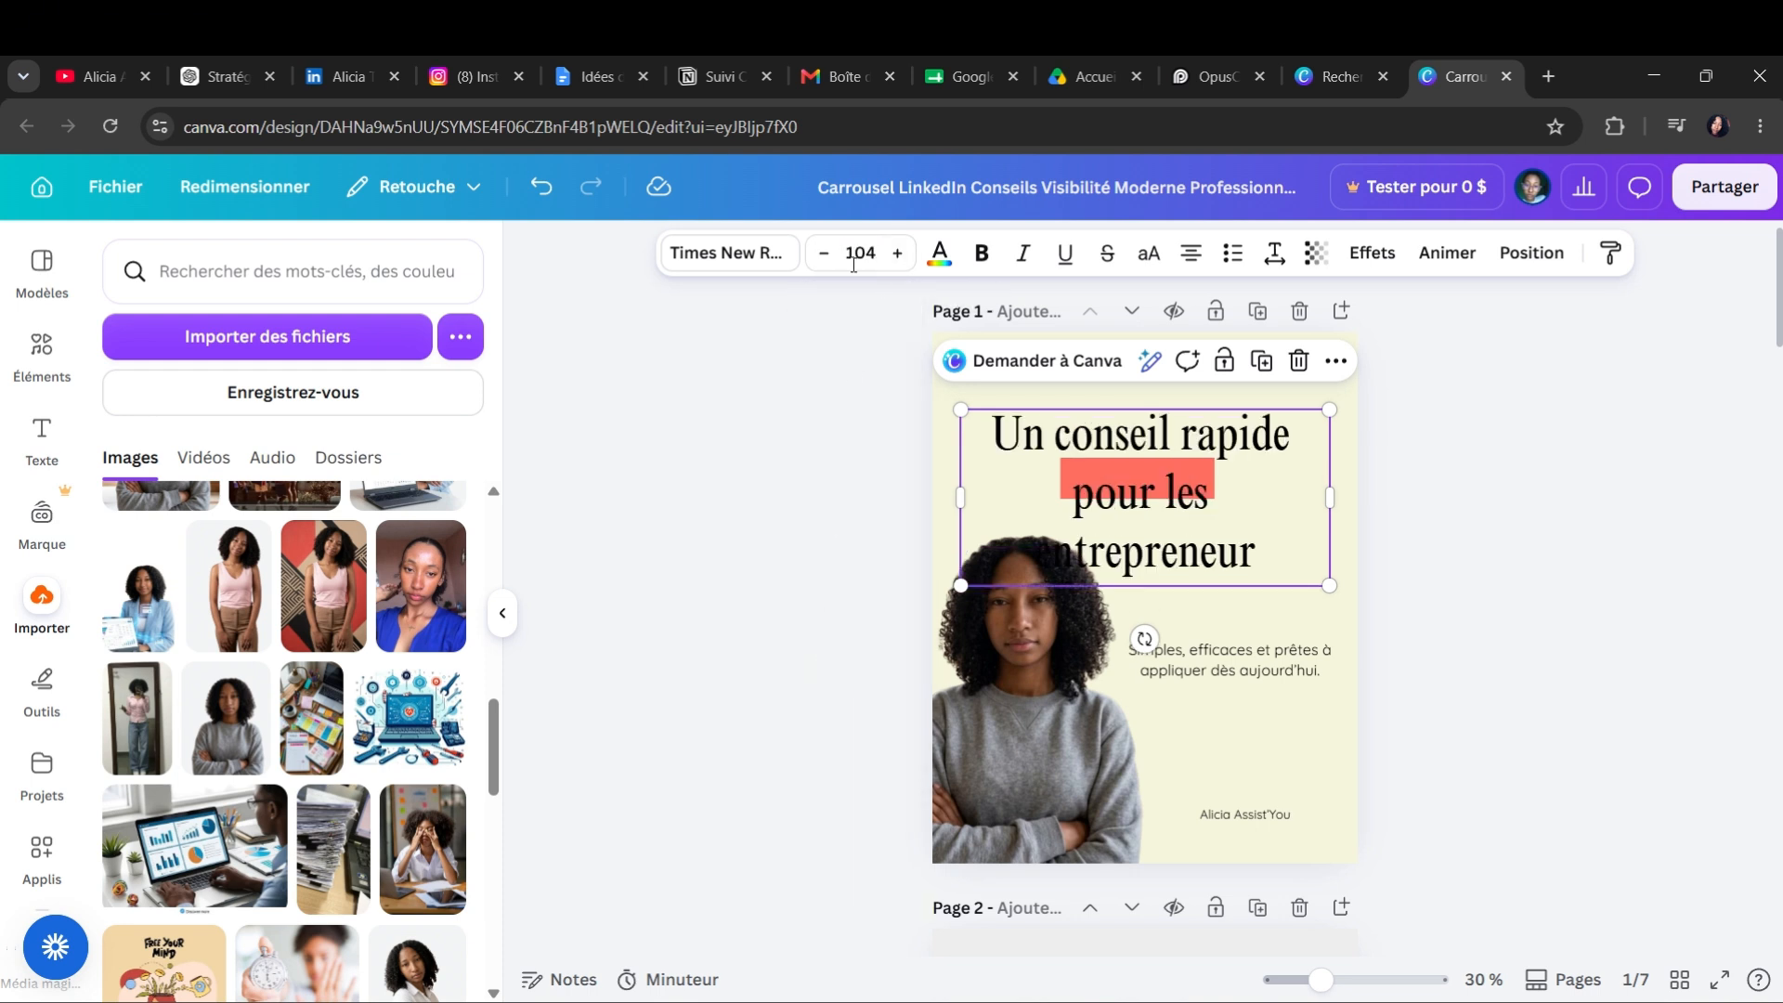
{"action": "left_click", "coordinate": [542, 189]}
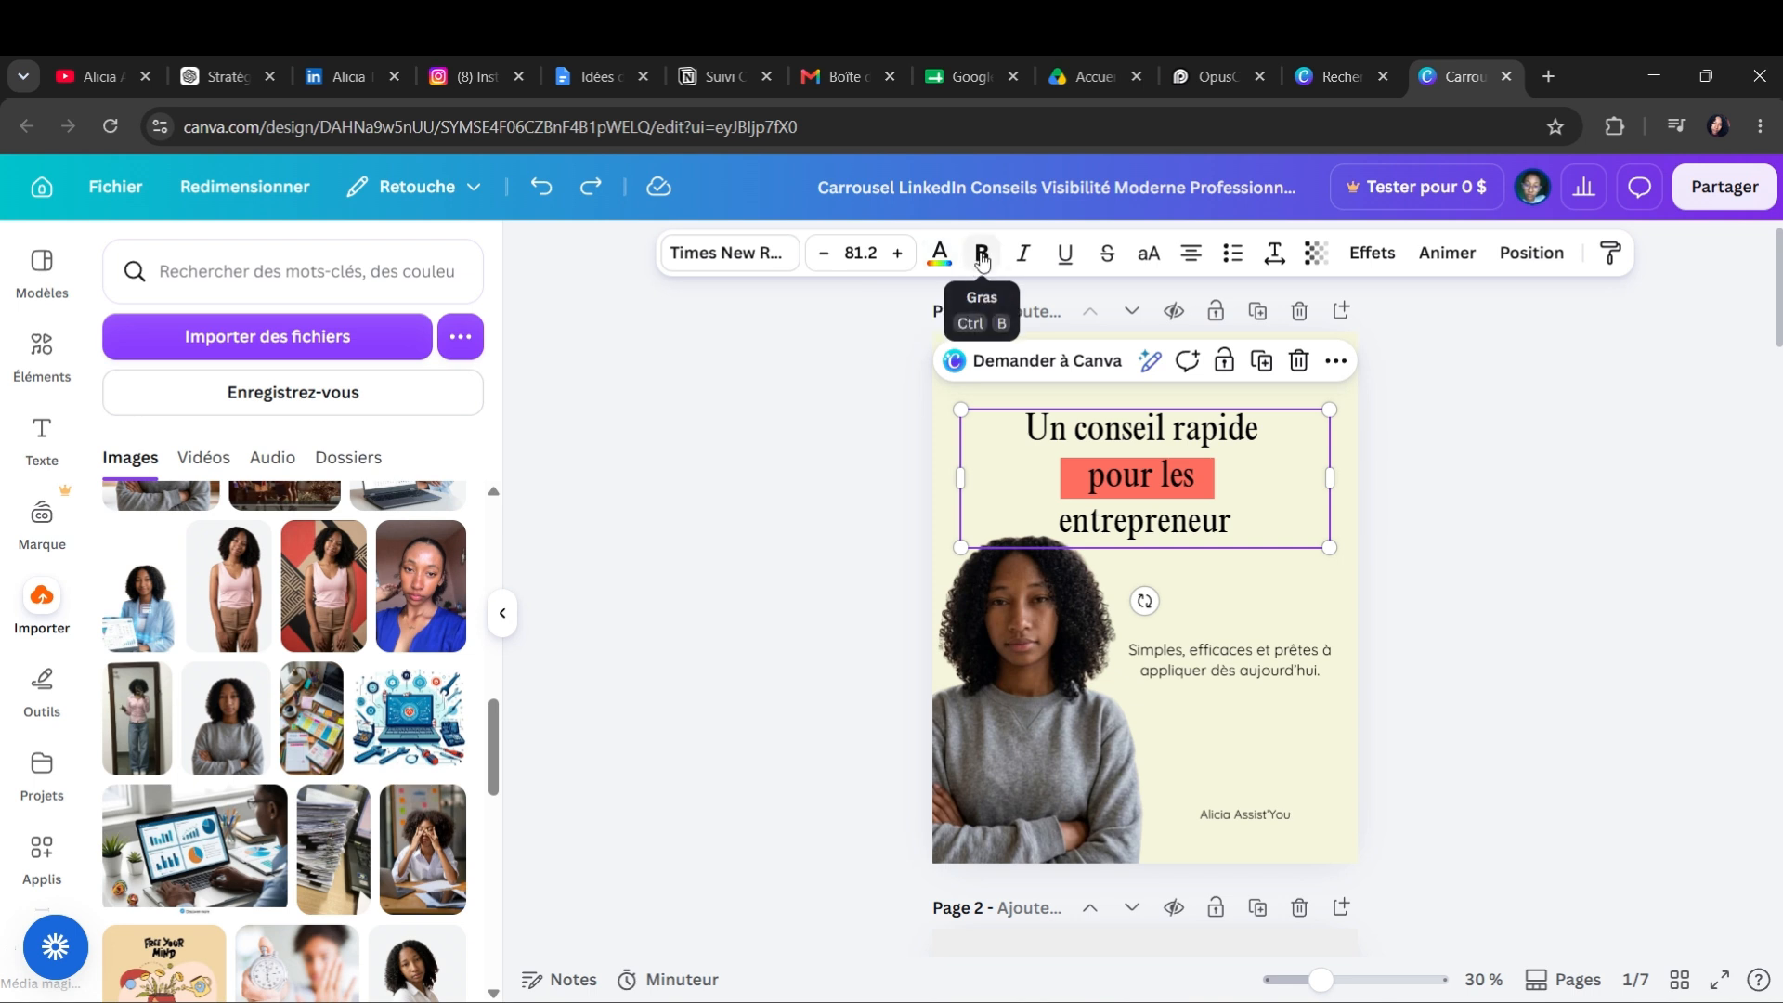
- Try underlining and uppercase on page 1's heading, switching each one off again, and clear the selection
{"action": "left_click", "coordinate": [1068, 253]}
{"action": "left_click", "coordinate": [1068, 252]}
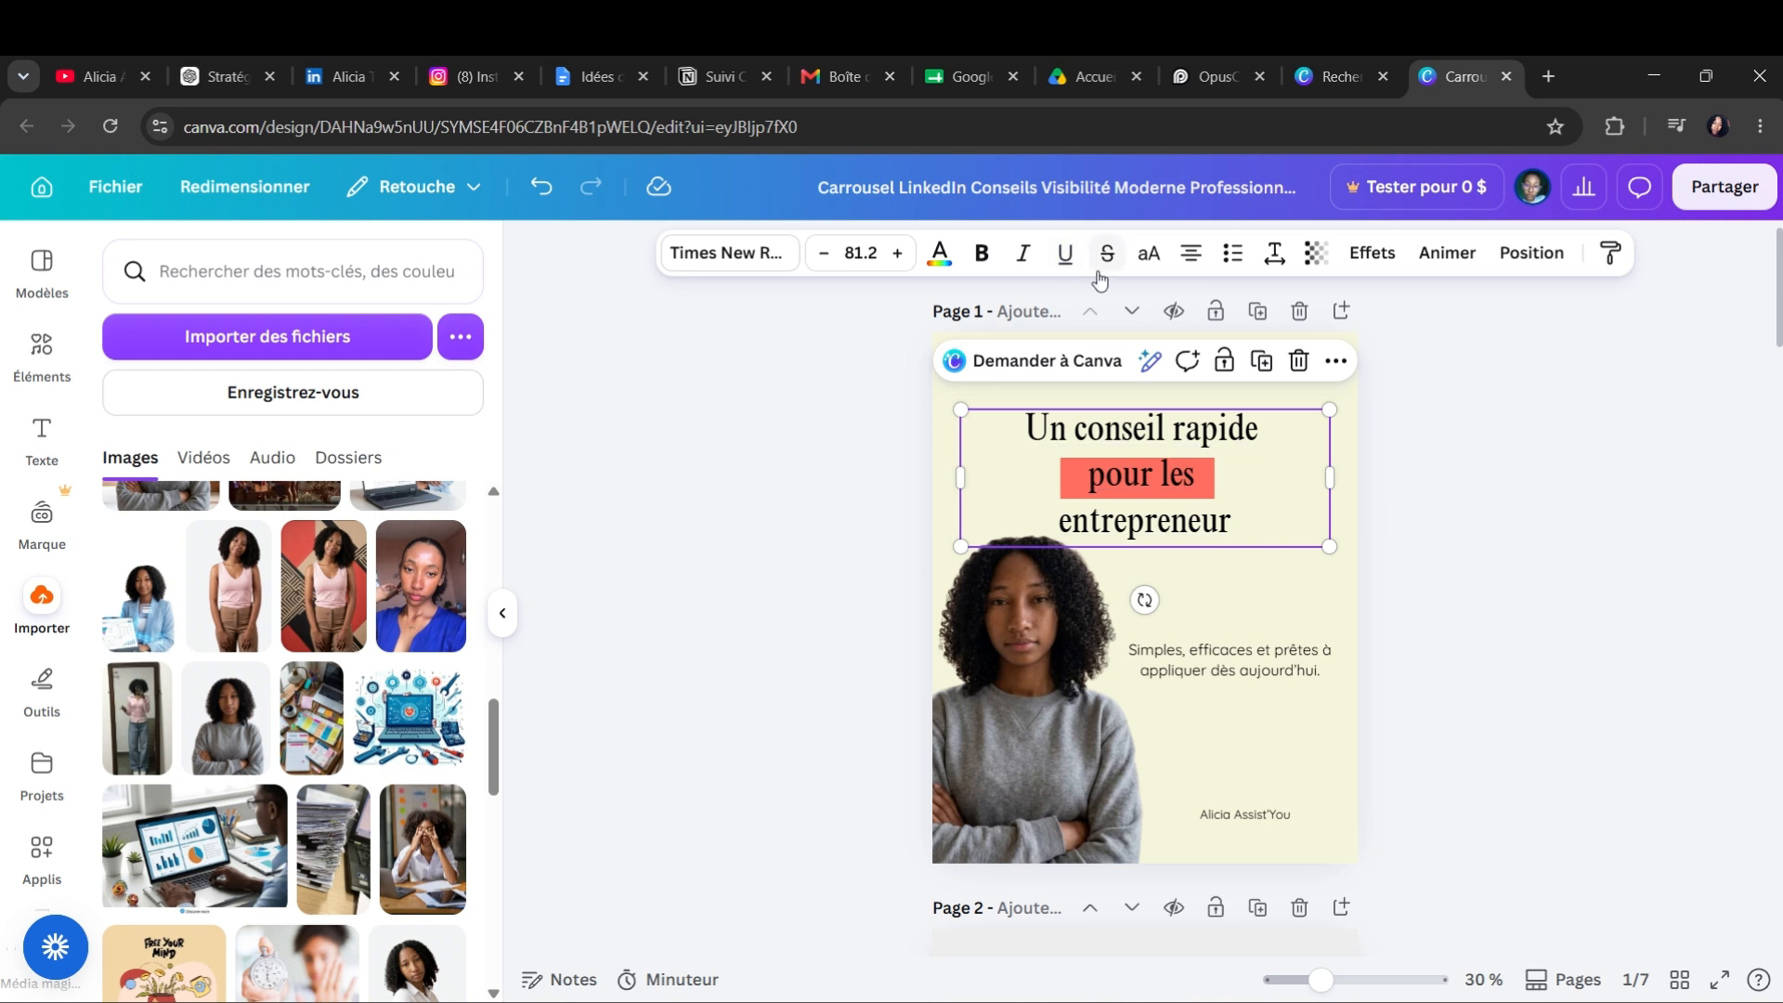
{"action": "left_click", "coordinate": [1149, 254]}
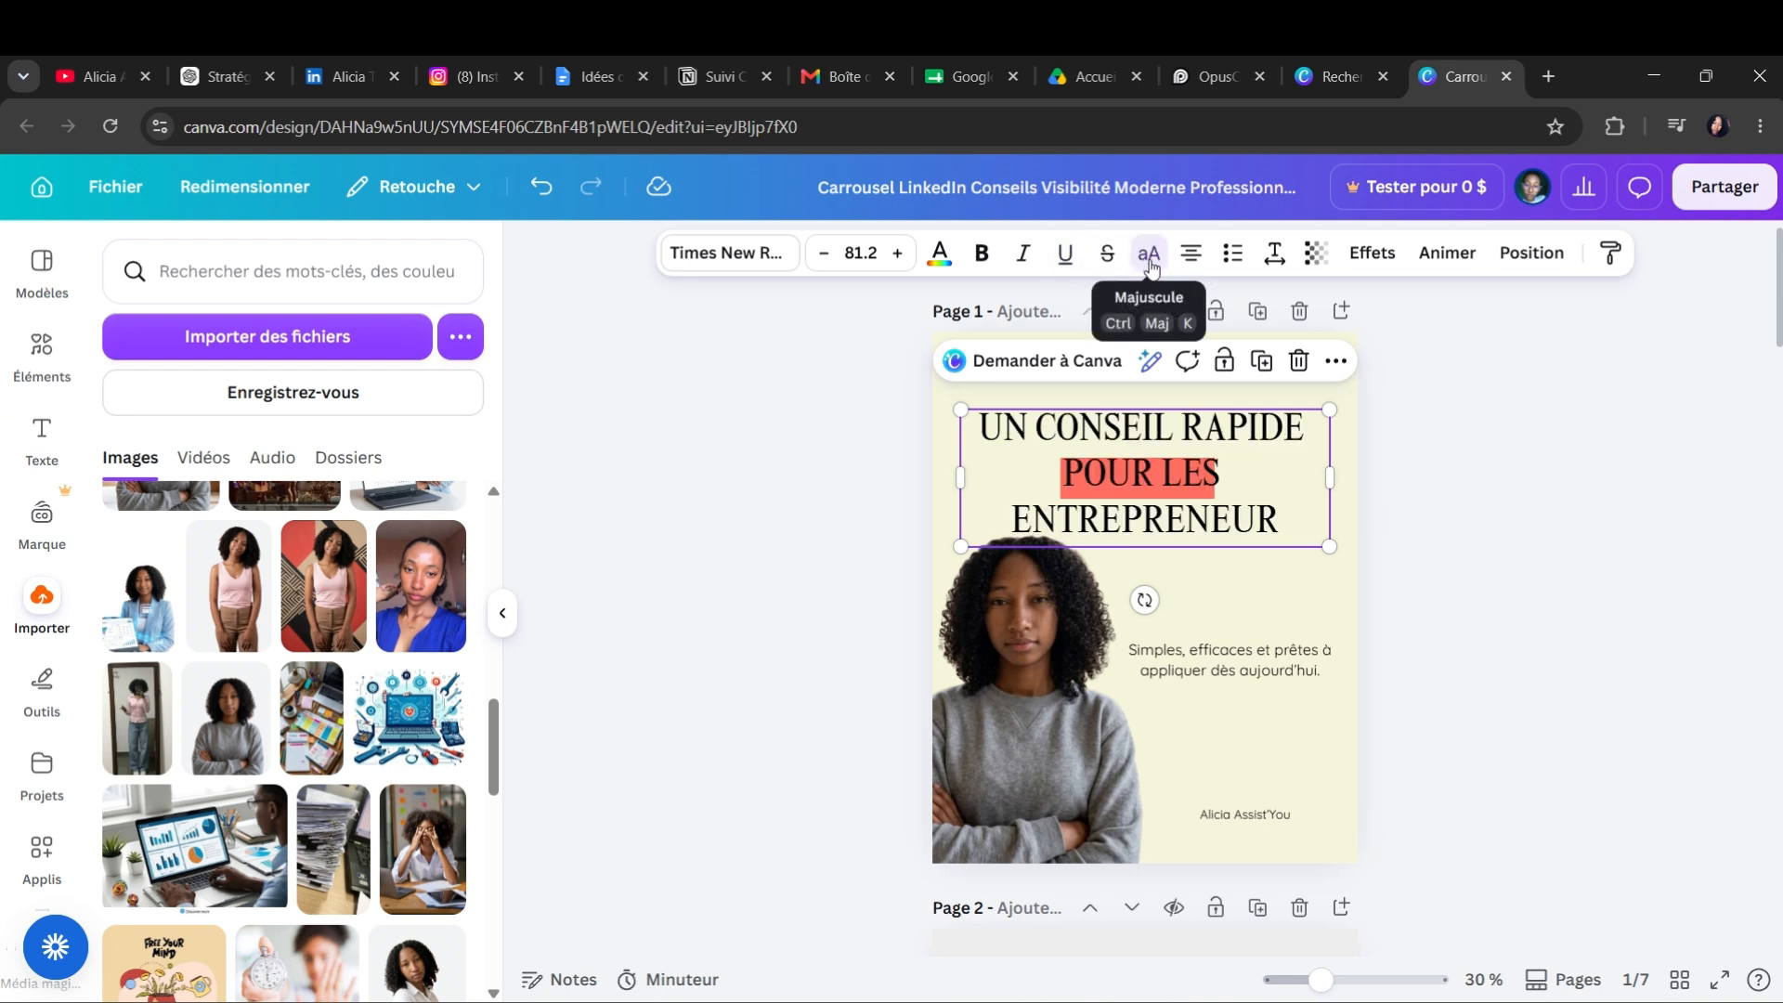
{"action": "left_click", "coordinate": [1150, 257]}
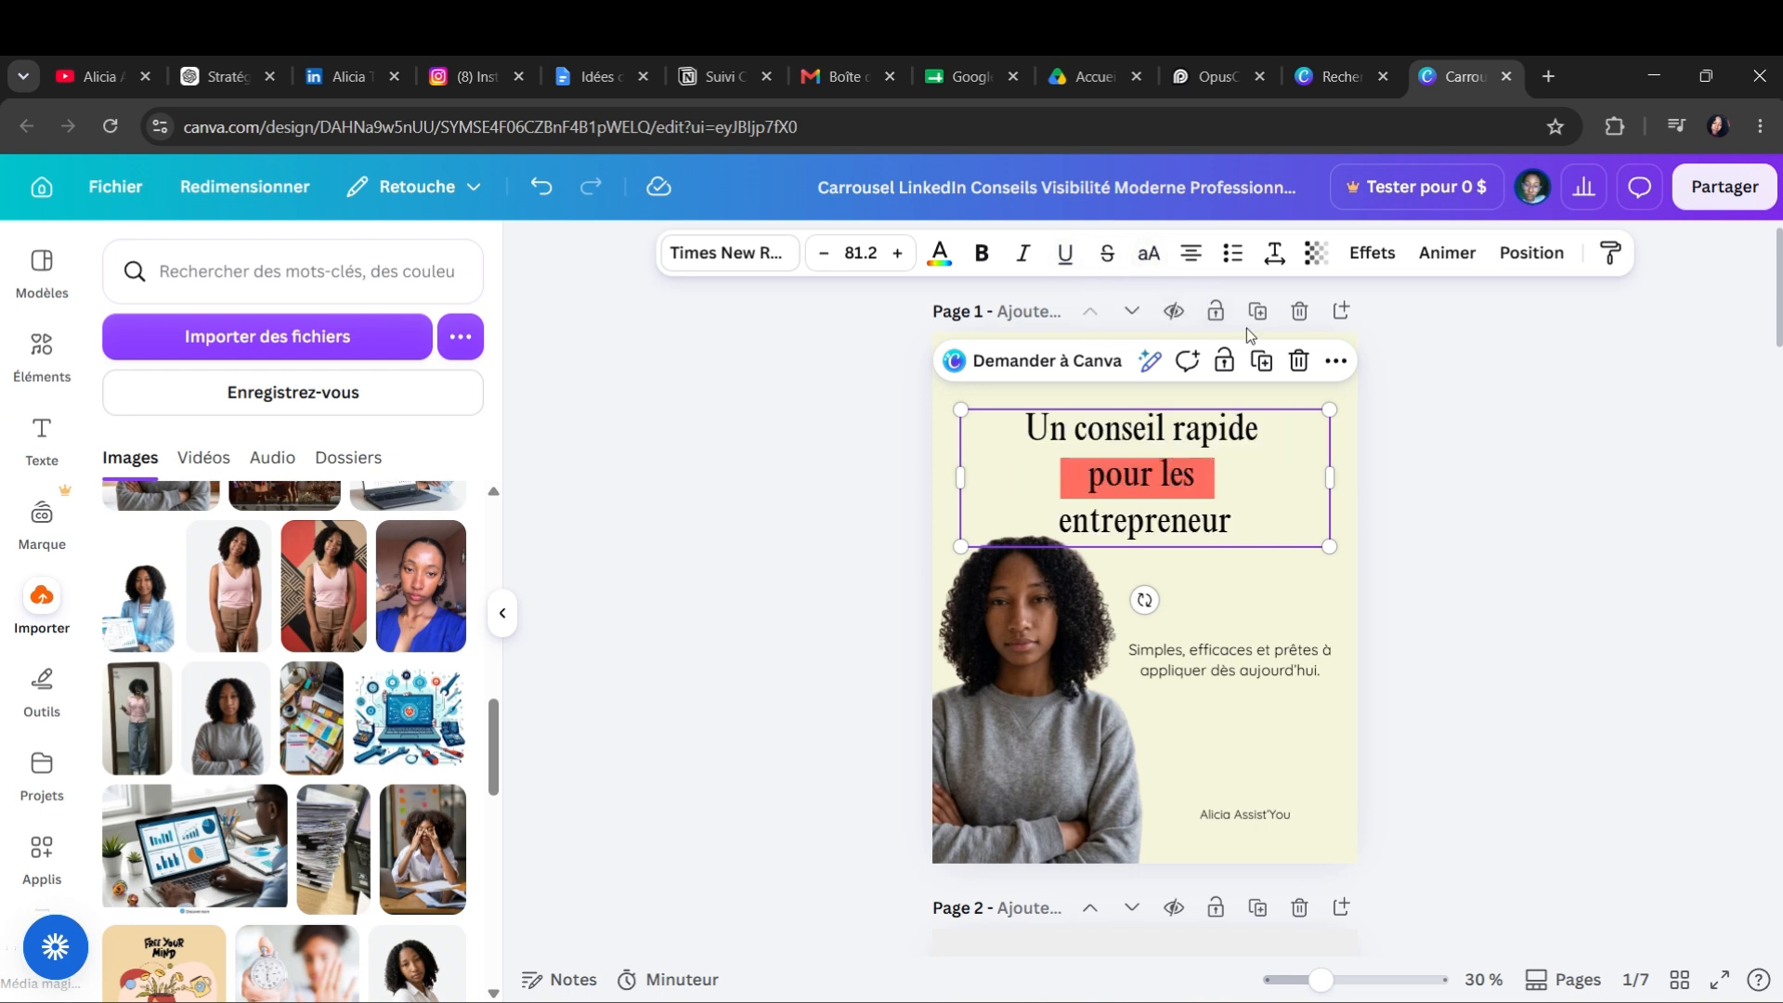
{"action": "left_click", "coordinate": [1114, 542]}
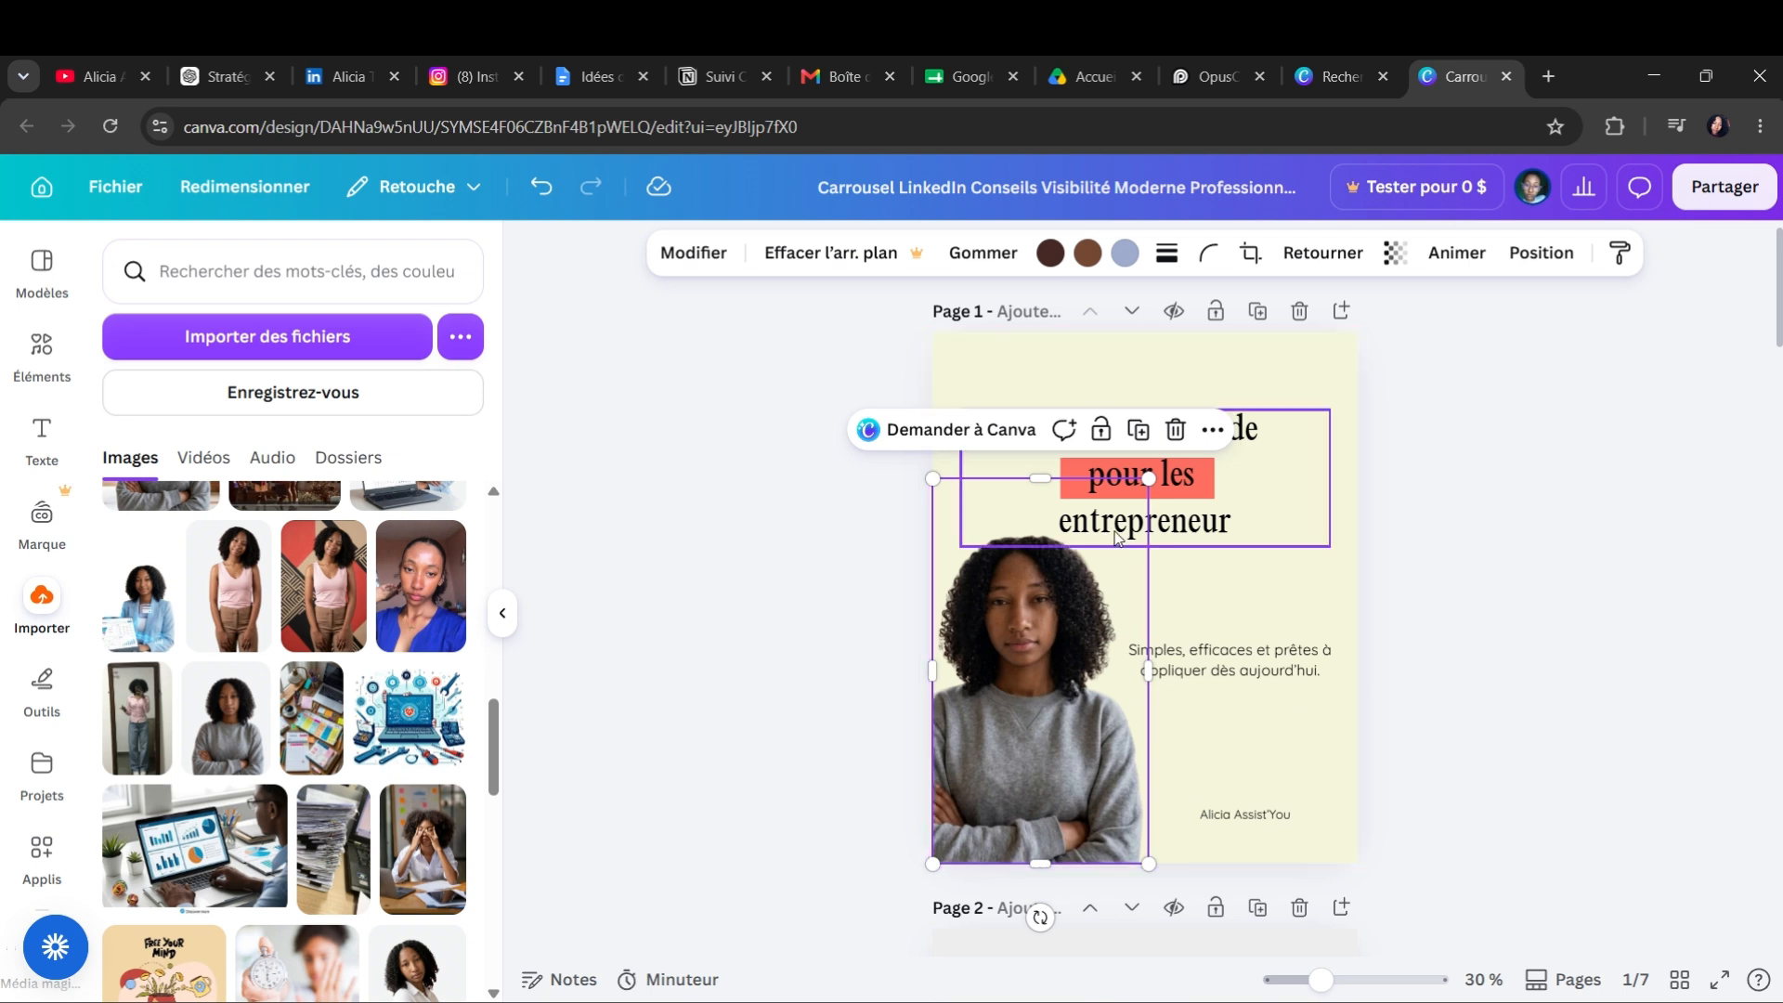
{"action": "left_click", "coordinate": [1277, 587]}
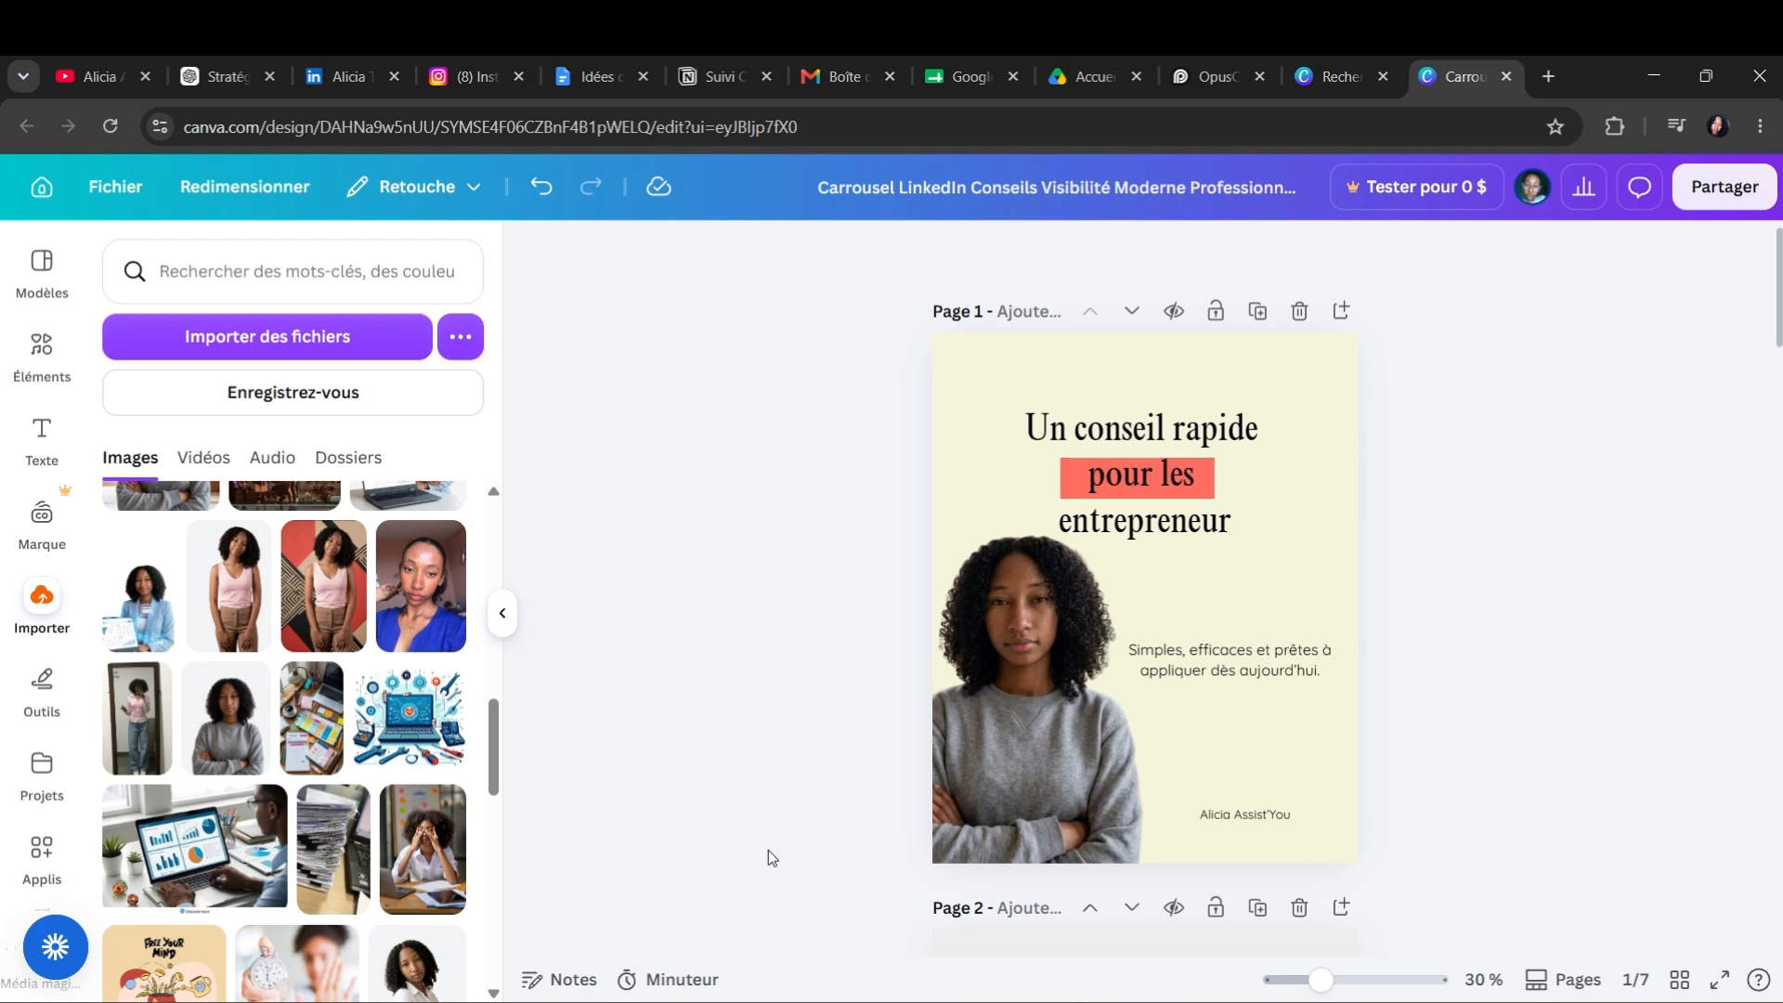
- Review page 1's design at several zoom levels and look through the carousel's remaining template pages
{"action": "scroll", "coordinate": [768, 851], "scroll_direction": "down", "scroll_amount": 2}
{"action": "scroll", "coordinate": [767, 850], "scroll_direction": "down", "scroll_amount": 2}
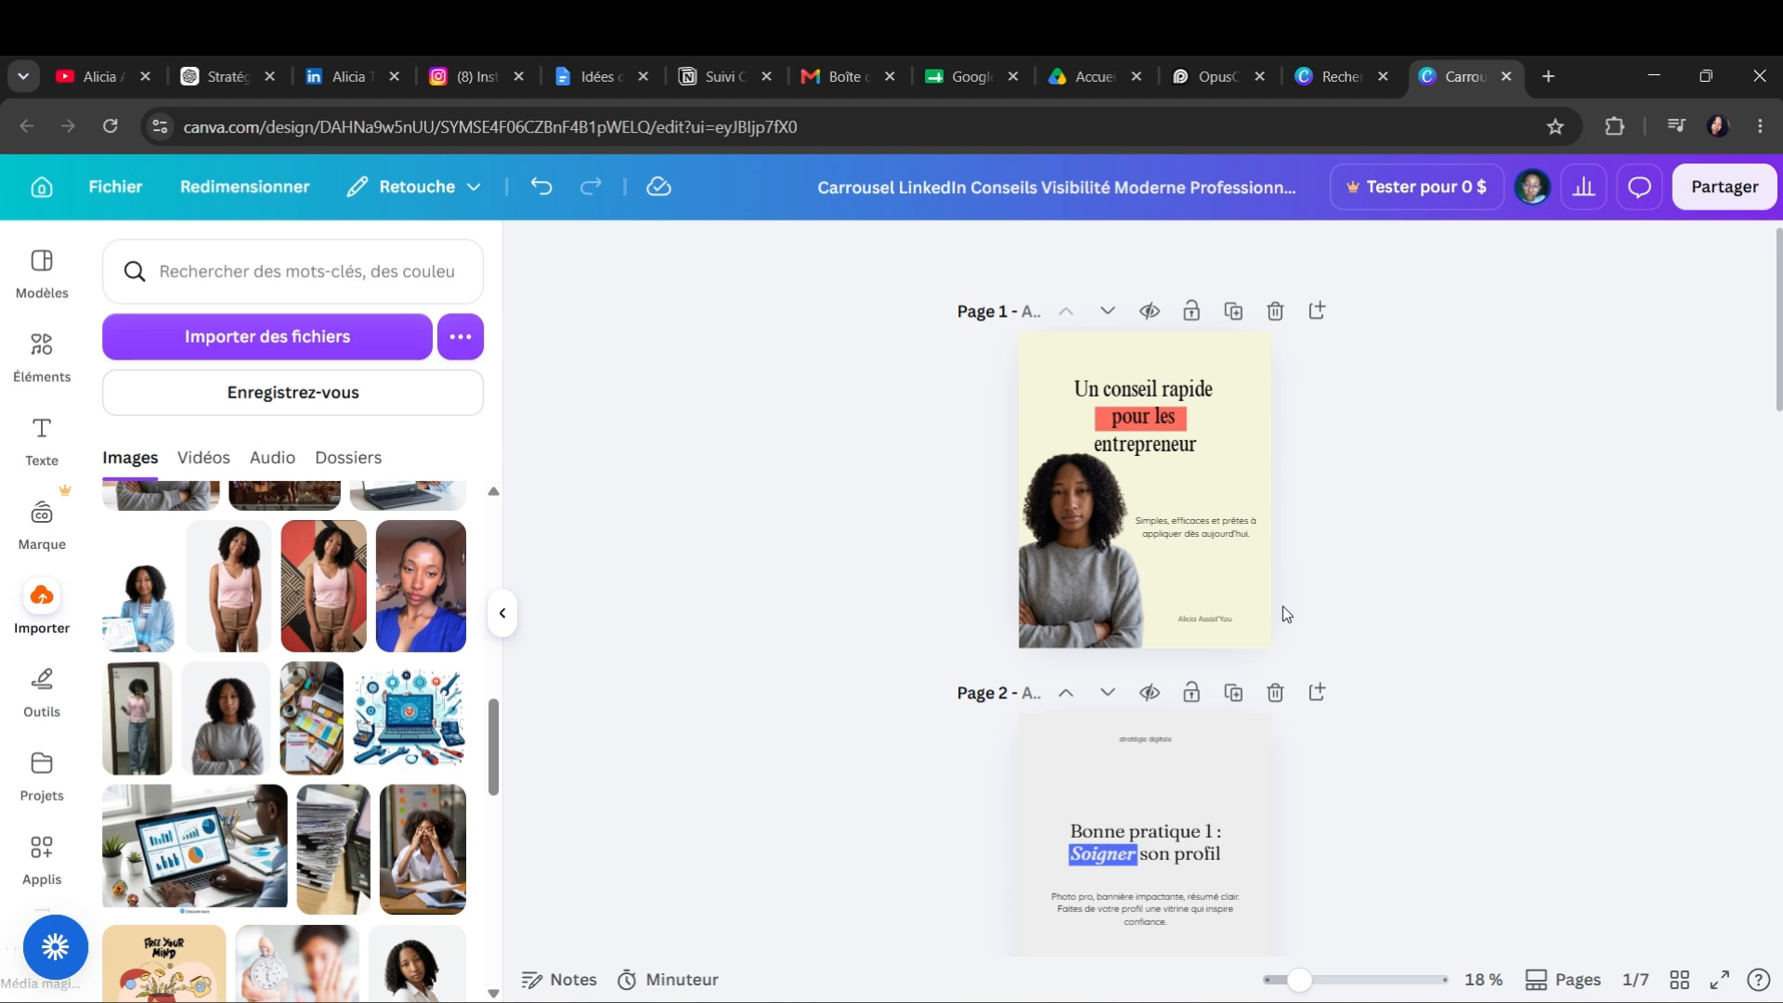
{"action": "scroll", "coordinate": [1293, 613], "scroll_direction": "up", "scroll_amount": 2}
{"action": "scroll", "coordinate": [1294, 615], "scroll_direction": "down", "scroll_amount": 4}
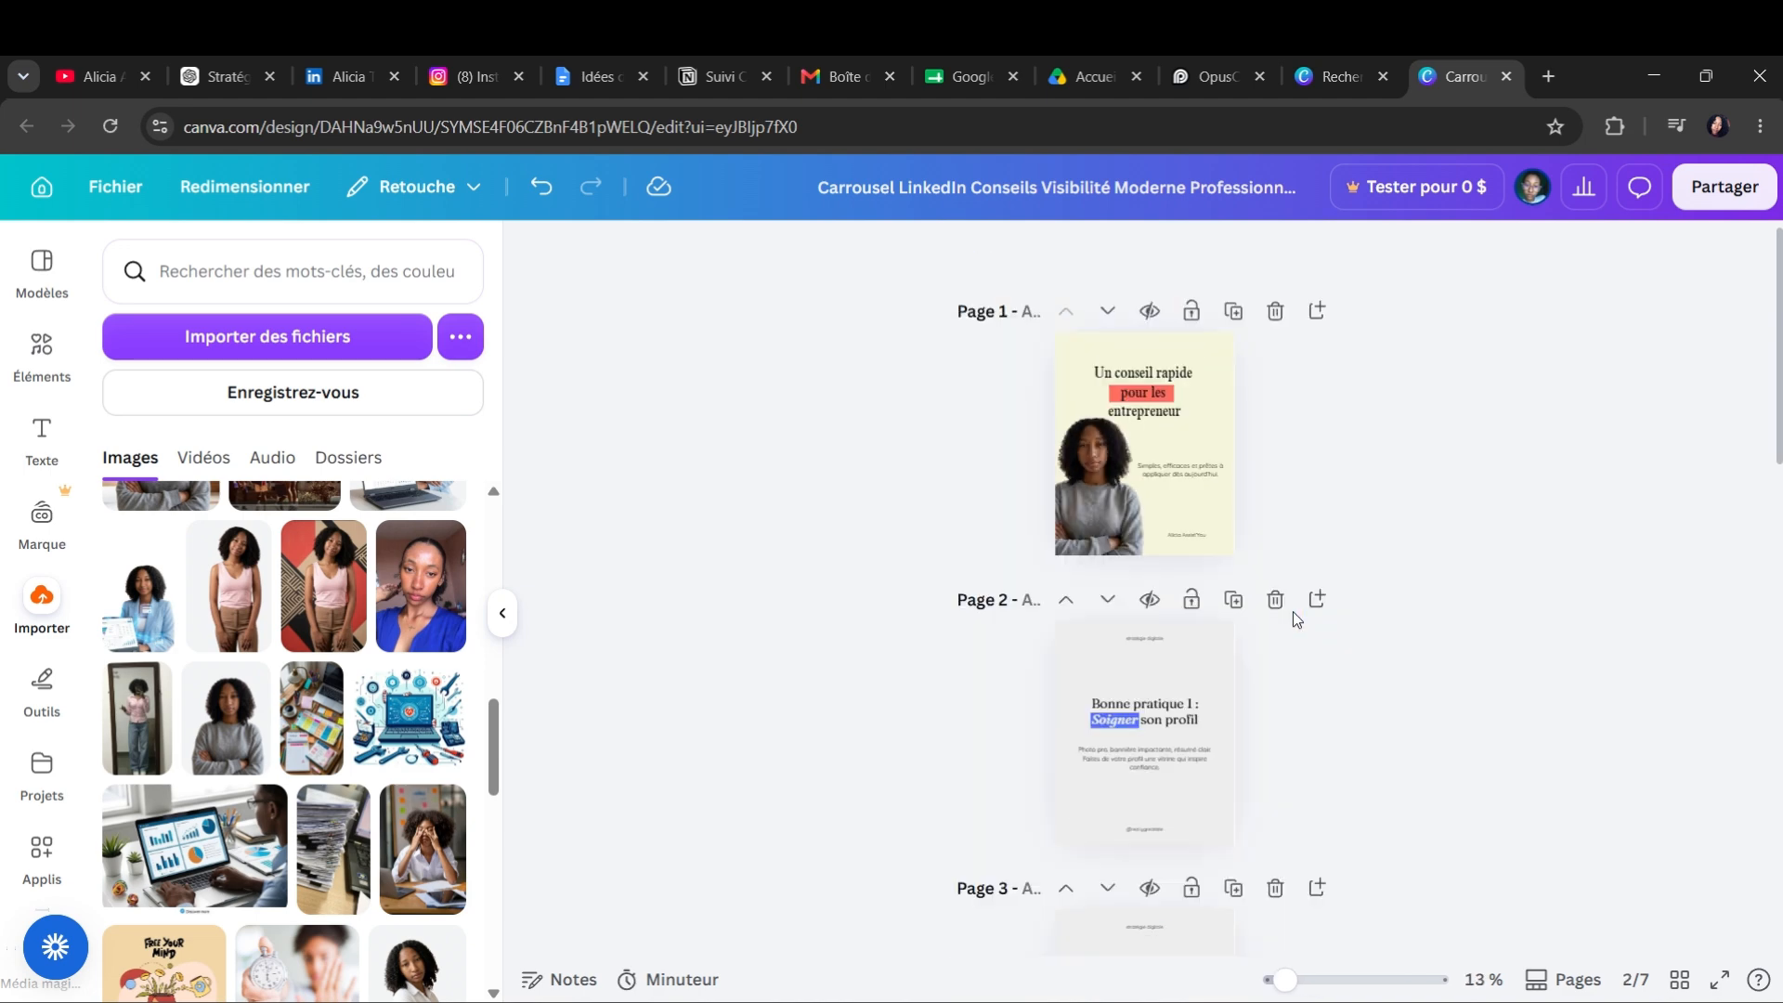
{"action": "scroll", "coordinate": [1296, 619], "scroll_direction": "up", "scroll_amount": 4}
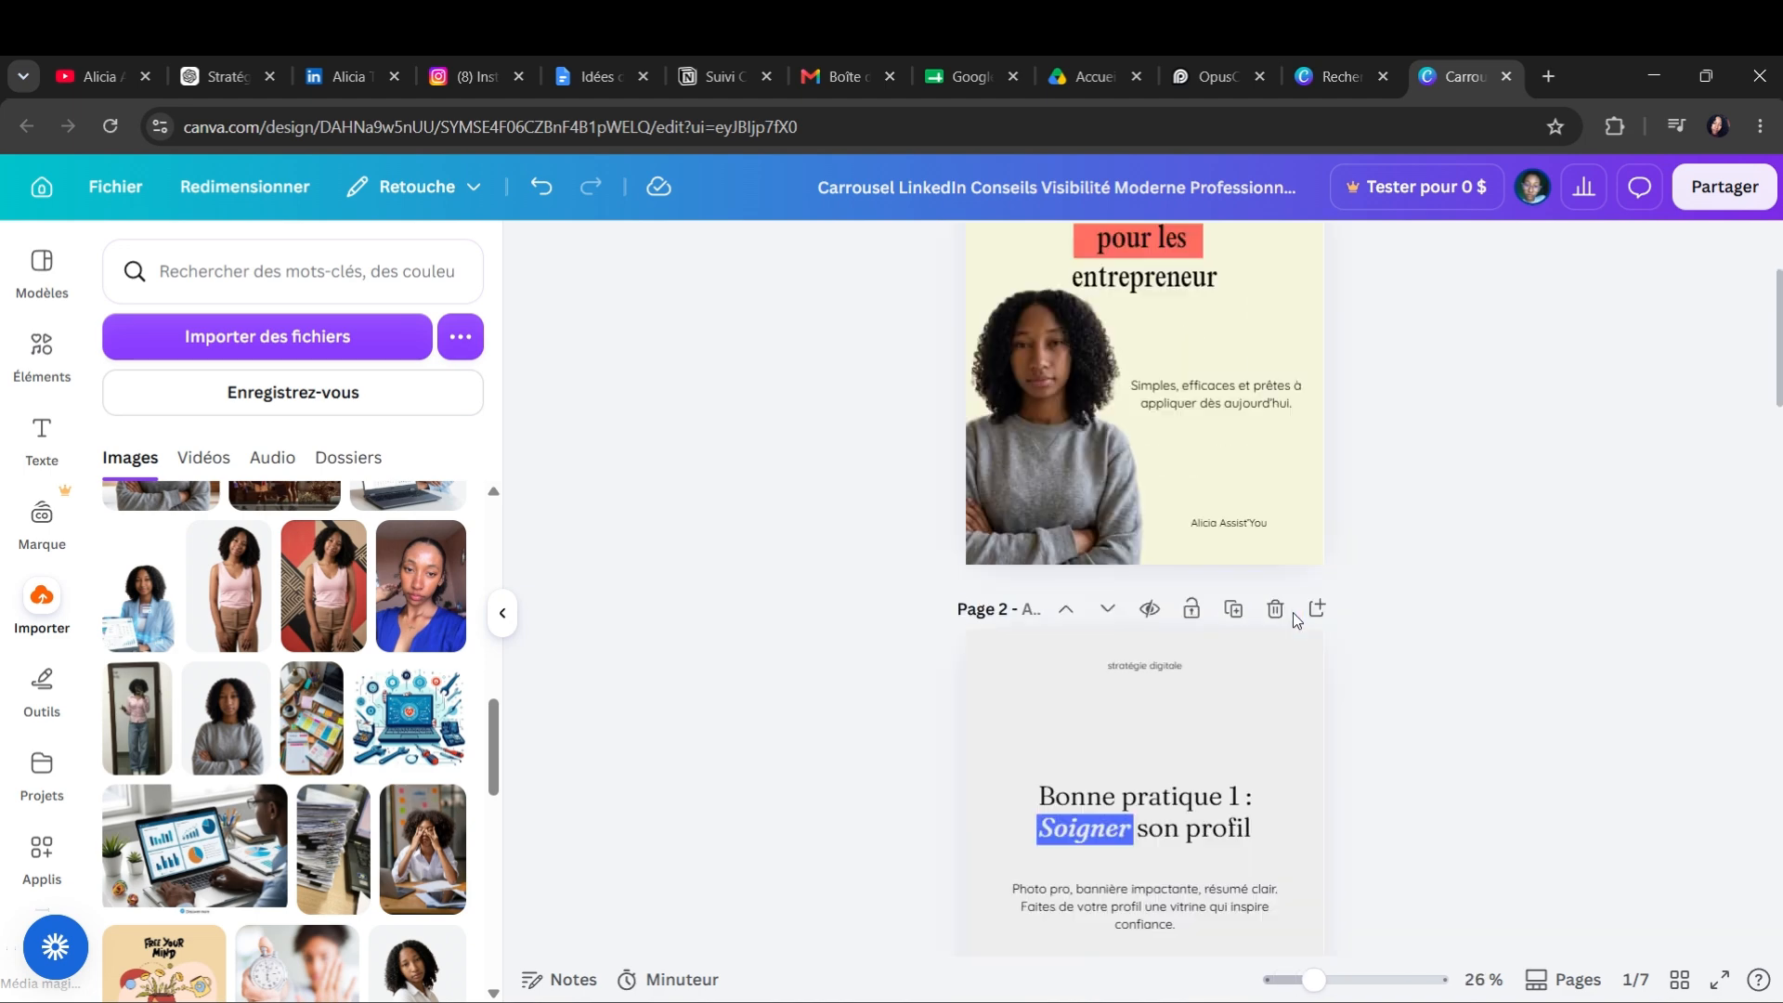
{"action": "scroll", "coordinate": [1287, 632], "scroll_direction": "down", "scroll_amount": 1}
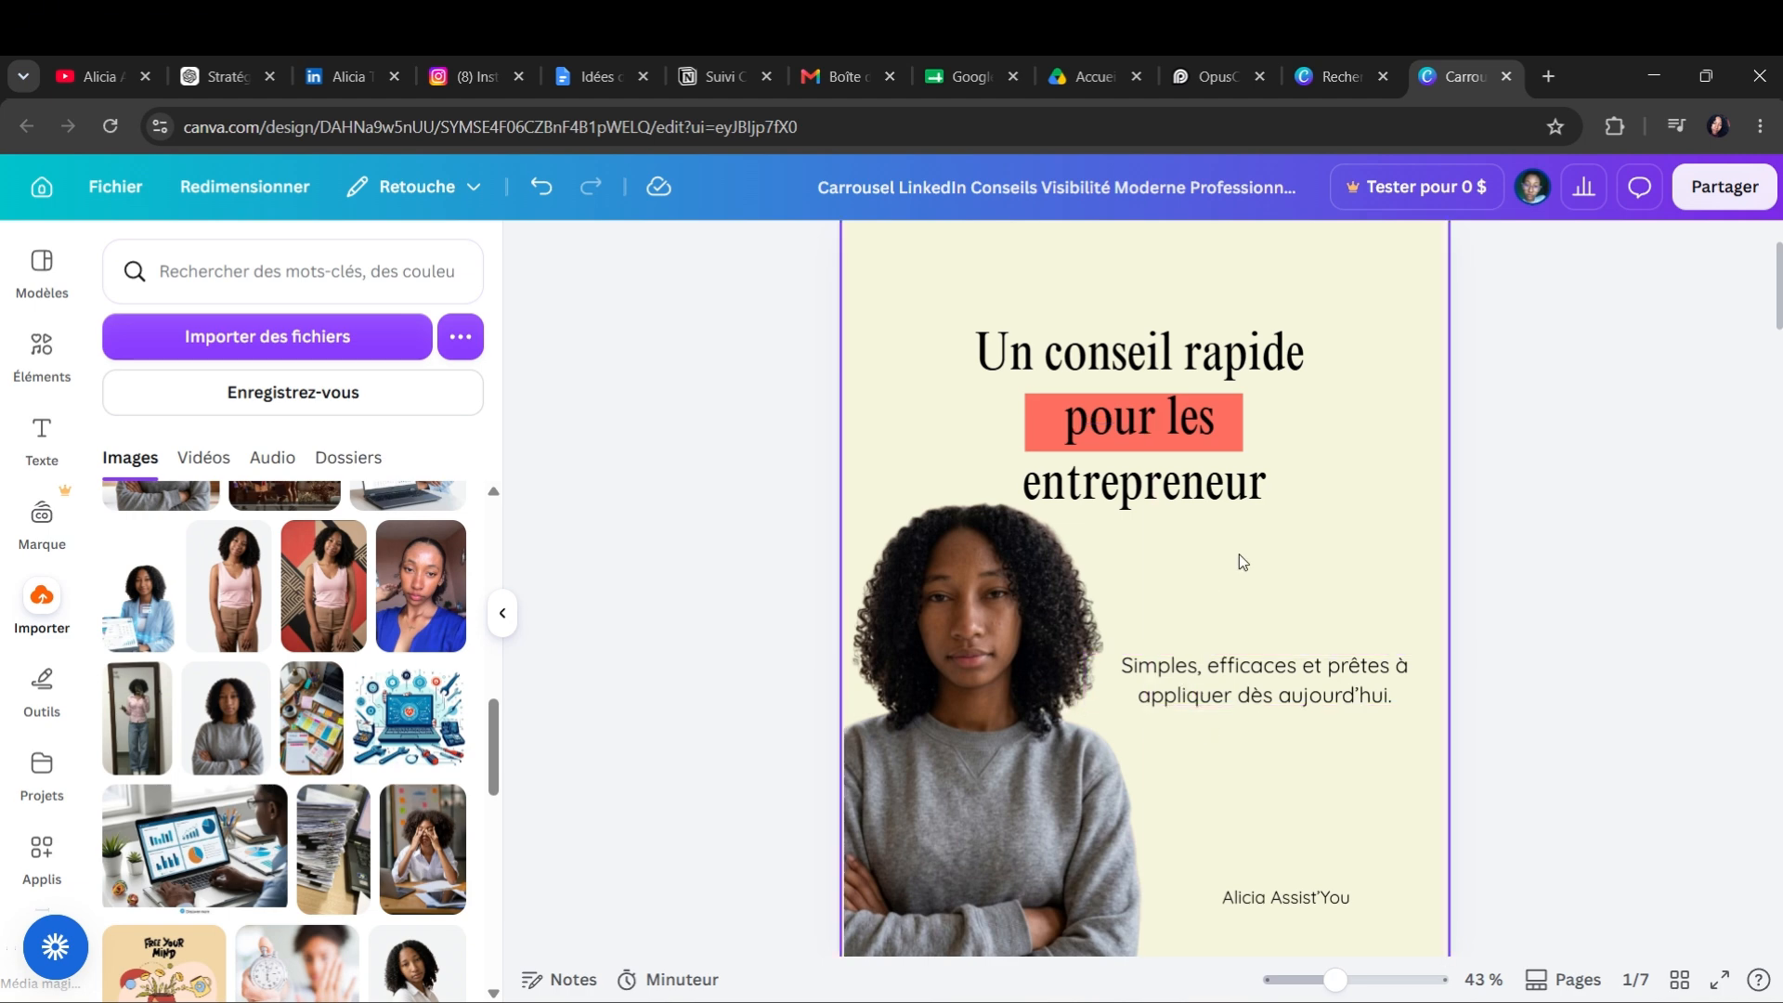
{"action": "scroll", "coordinate": [1239, 553], "scroll_direction": "down", "scroll_amount": 4}
{"action": "scroll", "coordinate": [1239, 555], "scroll_direction": "up", "scroll_amount": 5}
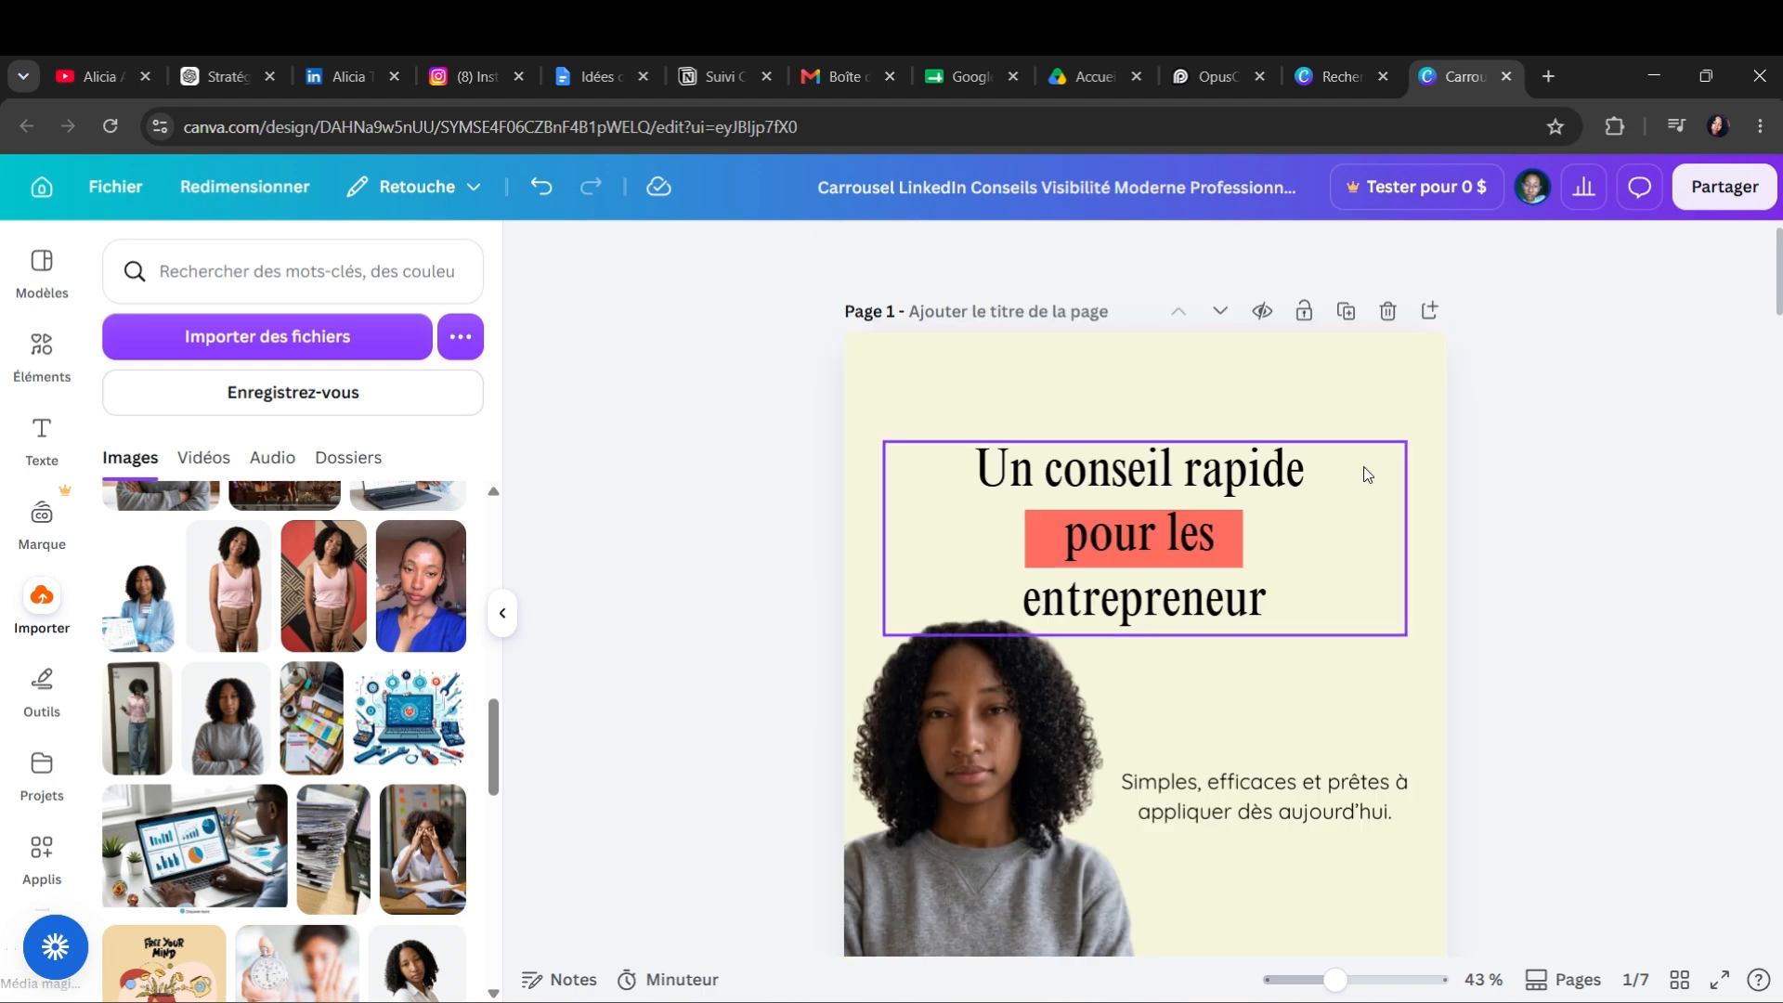
{"action": "scroll", "coordinate": [1365, 471], "scroll_direction": "down", "scroll_amount": 5}
{"action": "scroll", "coordinate": [1363, 522], "scroll_direction": "down", "scroll_amount": 20}
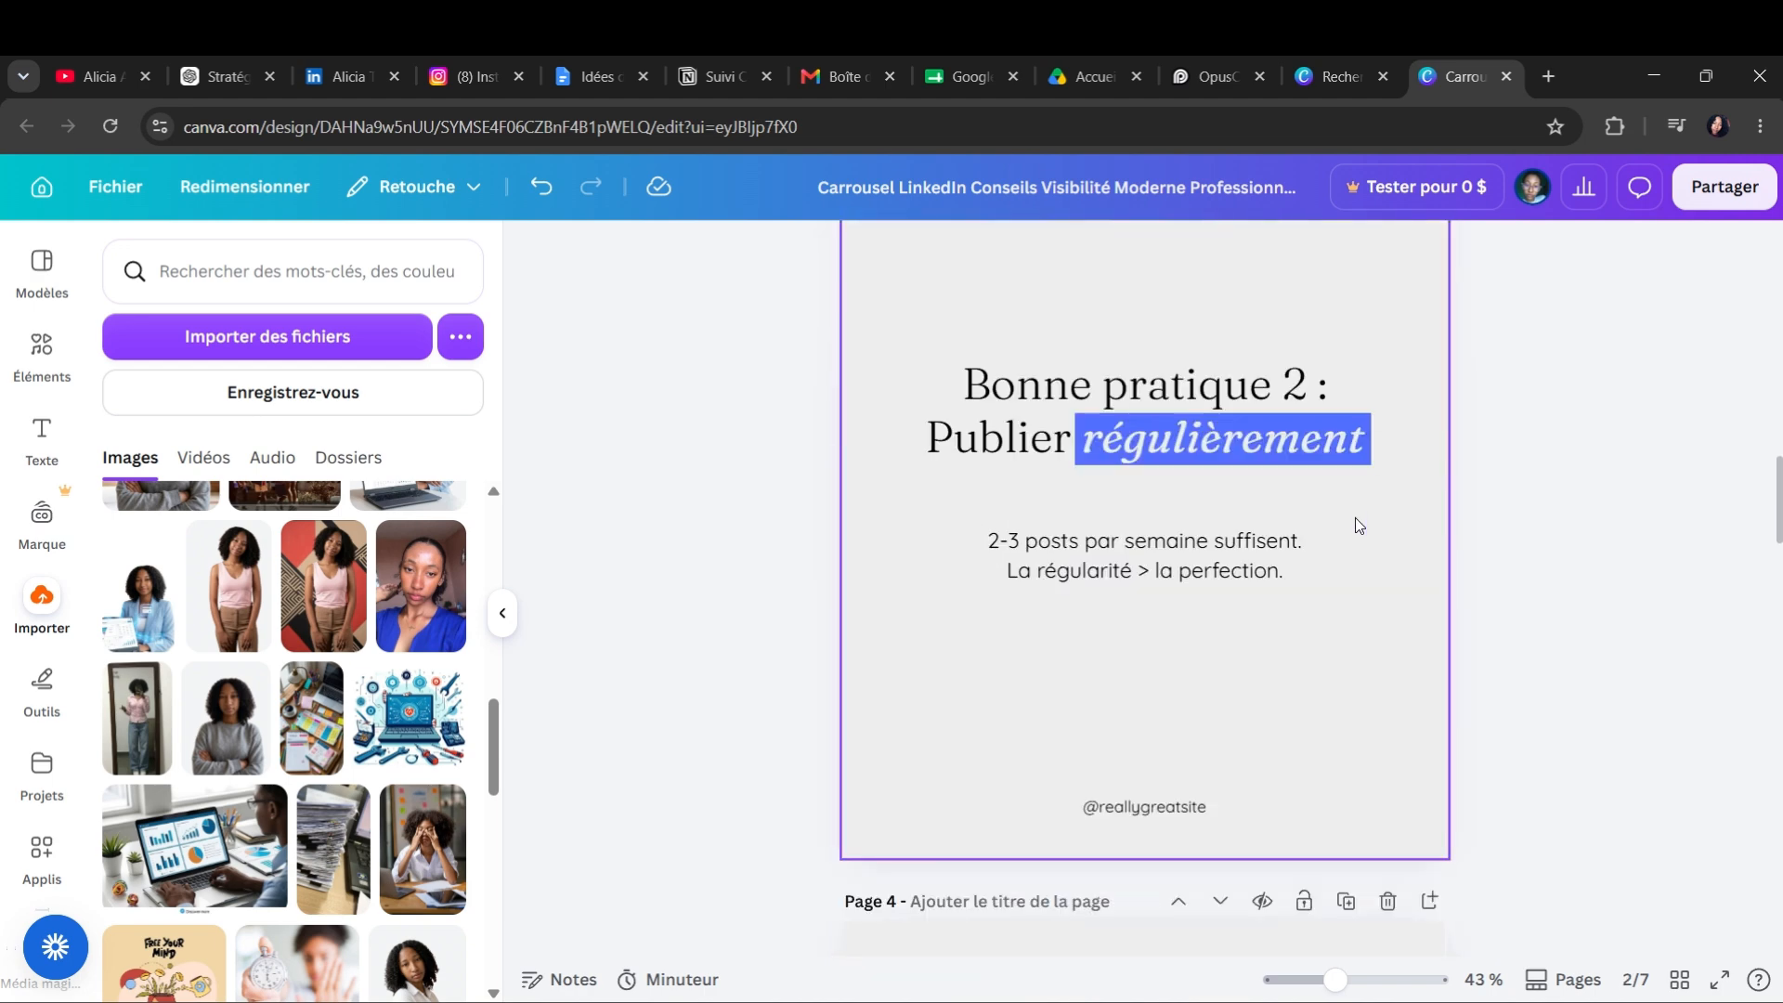
{"action": "scroll", "coordinate": [1352, 506], "scroll_direction": "down", "scroll_amount": 20}
{"action": "scroll", "coordinate": [1340, 521], "scroll_direction": "up", "scroll_amount": 20}
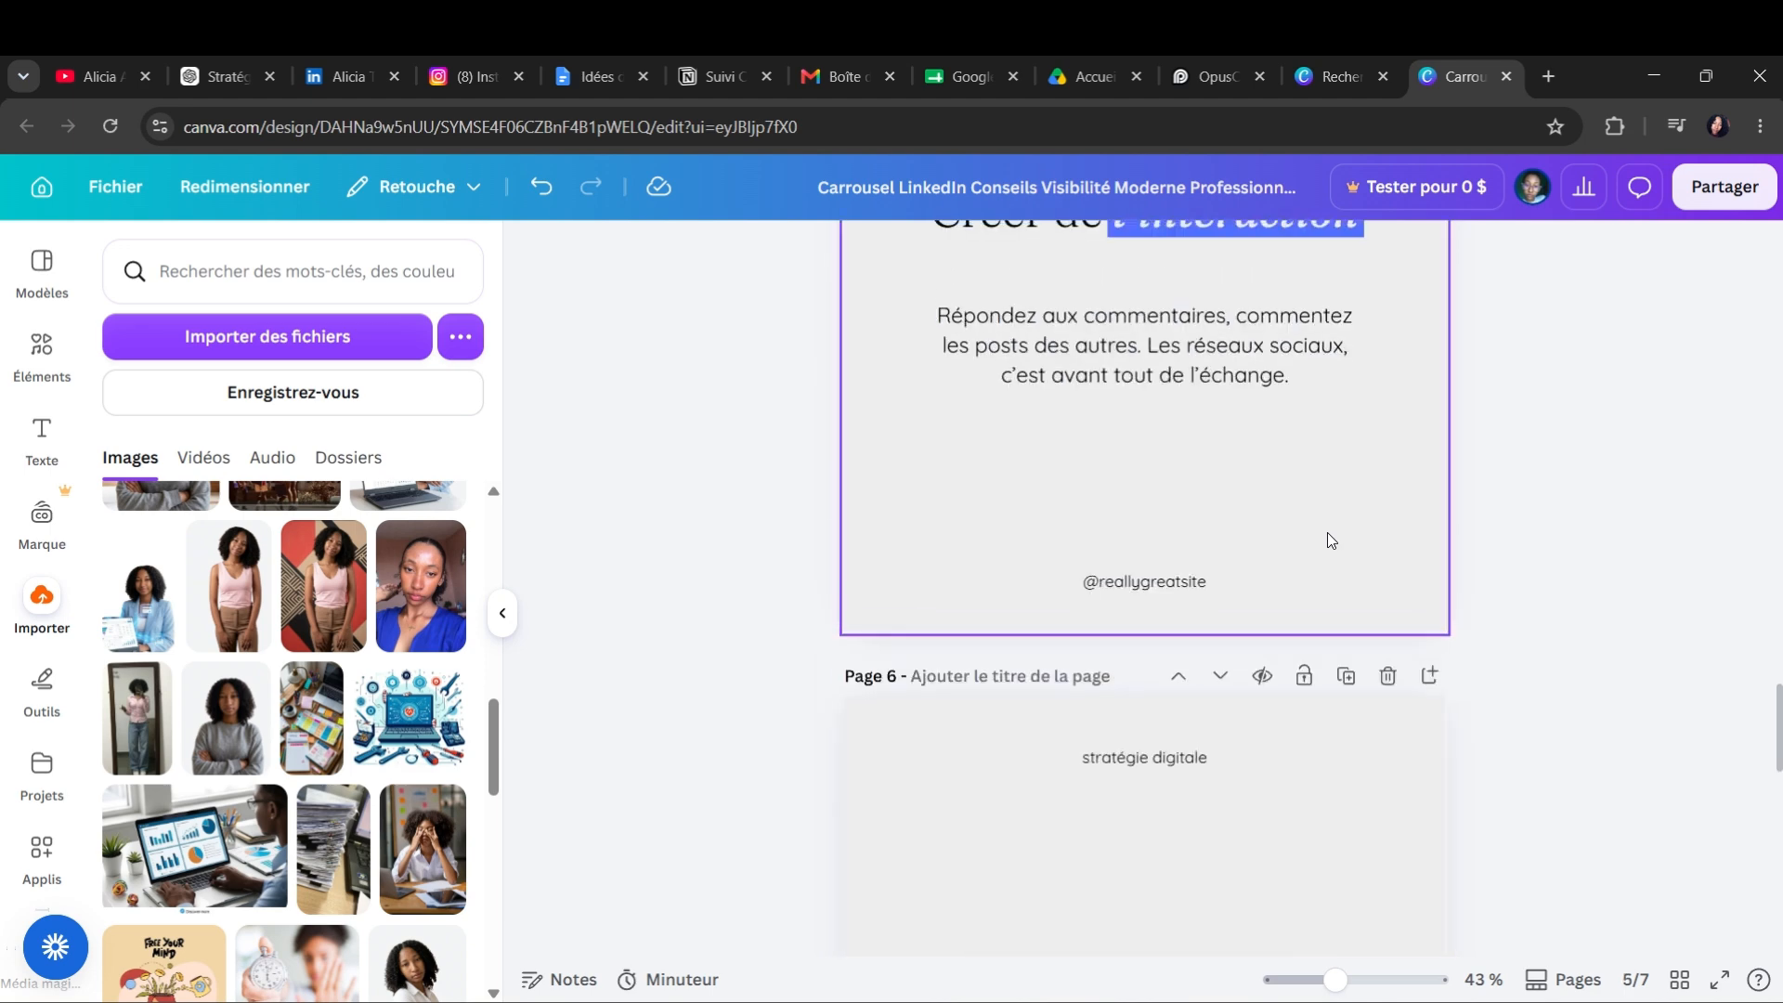
{"action": "scroll", "coordinate": [1317, 518], "scroll_direction": "up", "scroll_amount": 20}
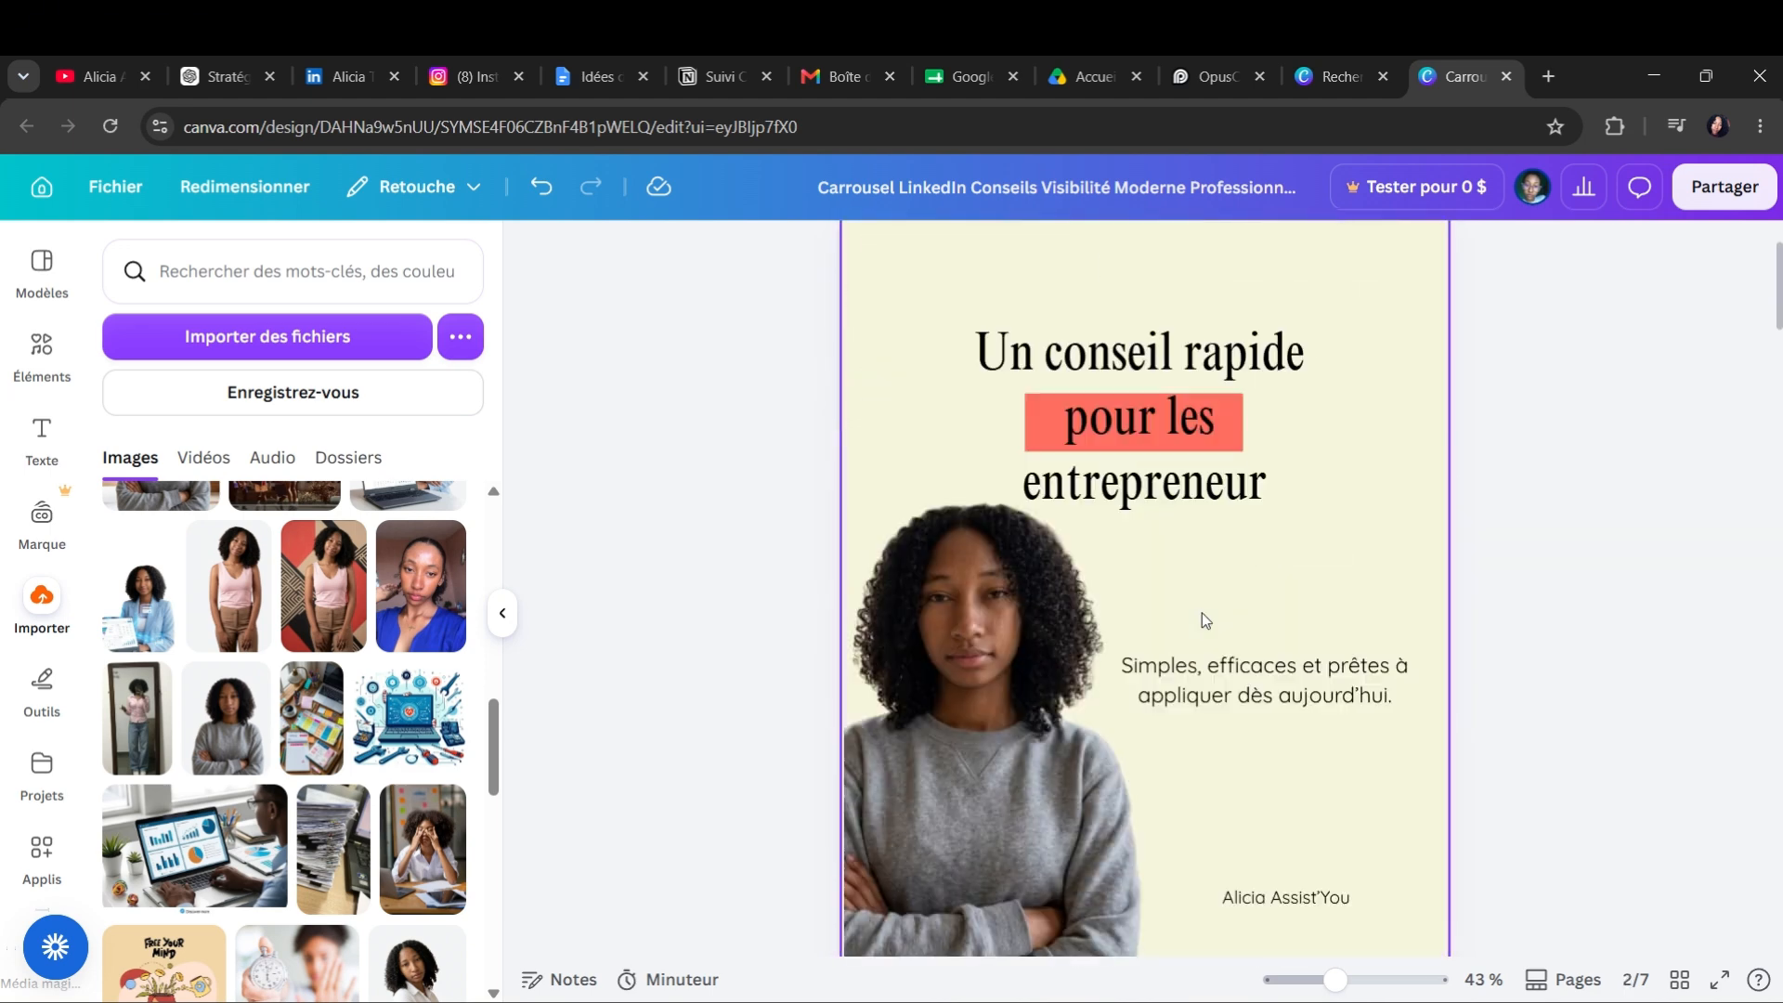
- Set page 2's background to the brand palette's beige and apply that colour change to all pages of the carousel
{"action": "scroll", "coordinate": [1202, 621], "scroll_direction": "down", "scroll_amount": 5}
{"action": "scroll", "coordinate": [1202, 621], "scroll_direction": "down", "scroll_amount": 2}
{"action": "left_click", "coordinate": [1088, 567]}
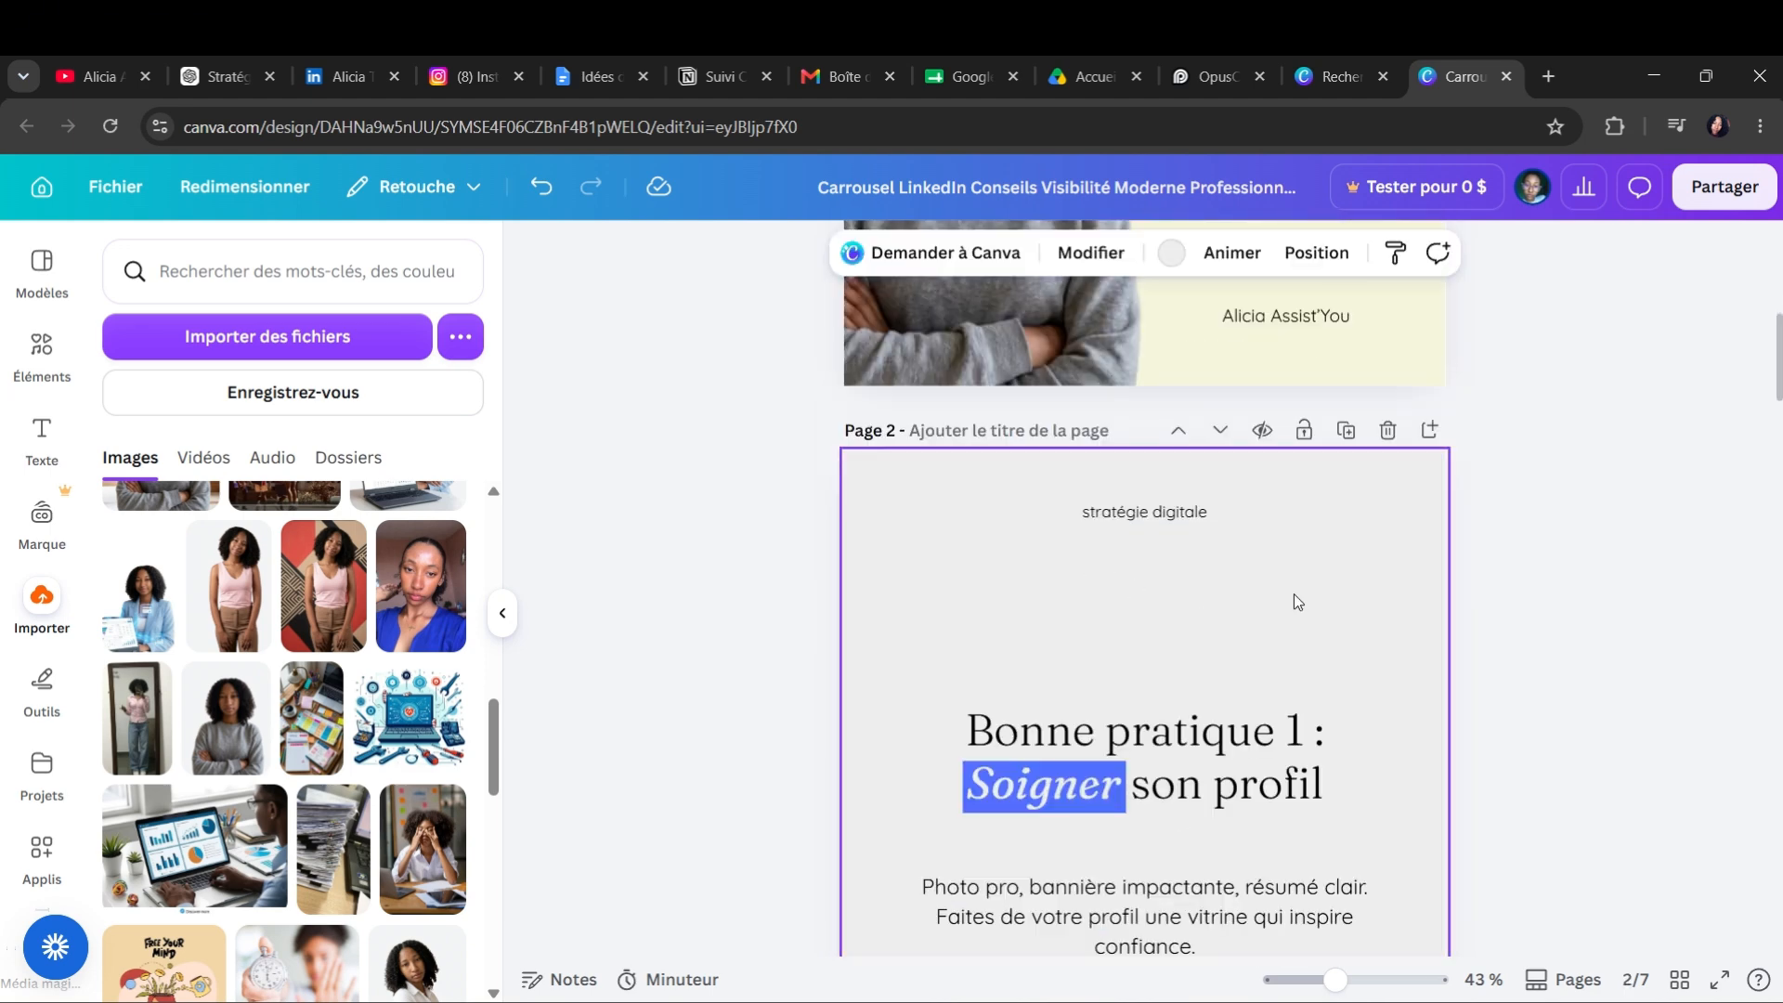
{"action": "left_click", "coordinate": [1171, 253]}
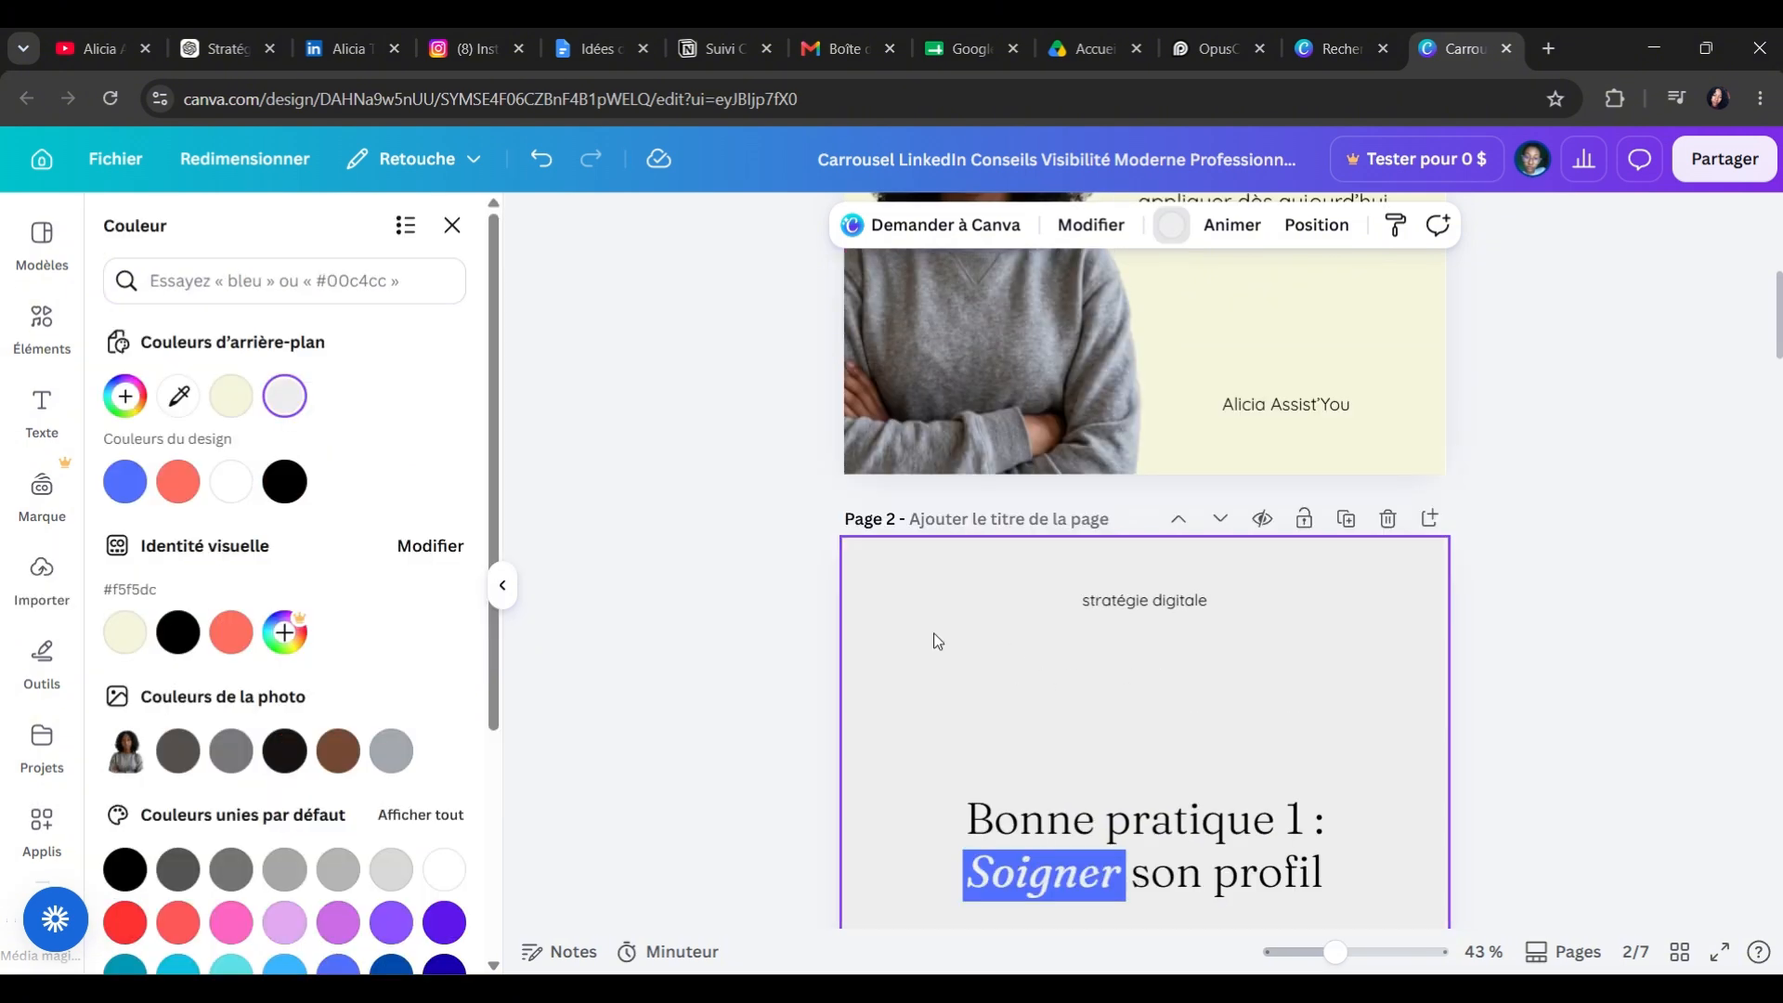
{"action": "left_click", "coordinate": [125, 633]}
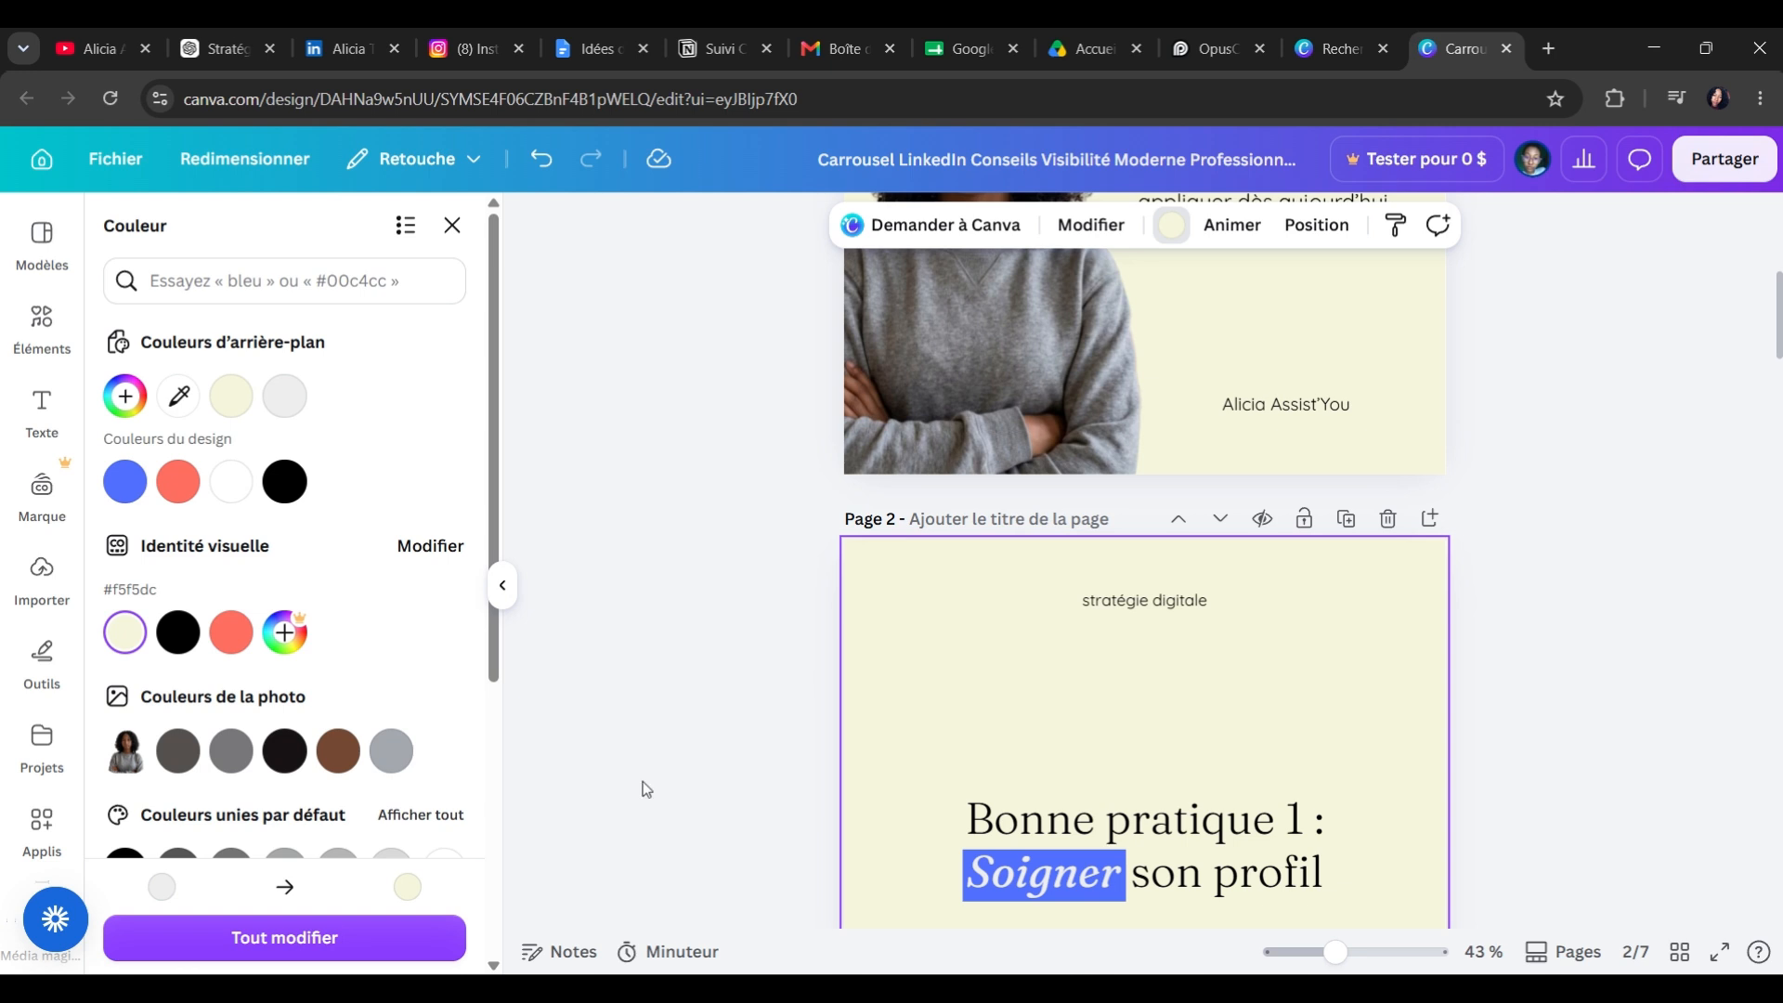
{"action": "scroll", "coordinate": [372, 836], "scroll_direction": "down", "scroll_amount": 2}
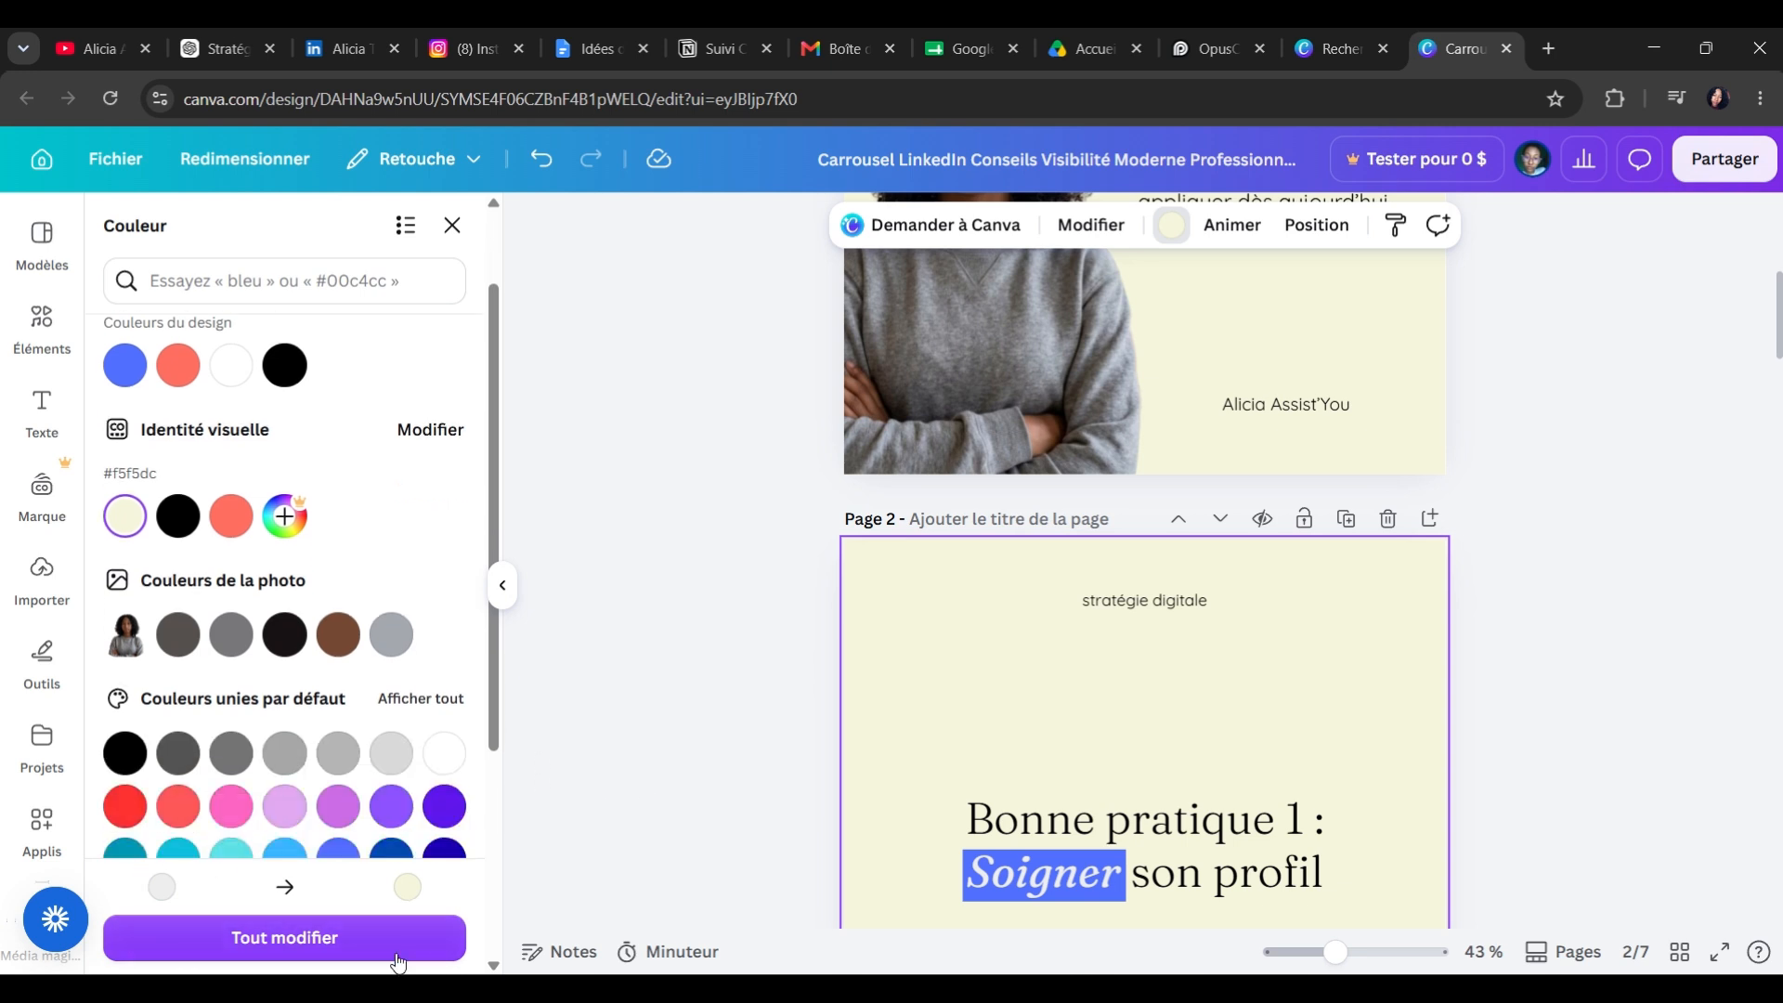
{"action": "left_click", "coordinate": [322, 940]}
{"action": "scroll", "coordinate": [1263, 701], "scroll_direction": "down", "scroll_amount": 10}
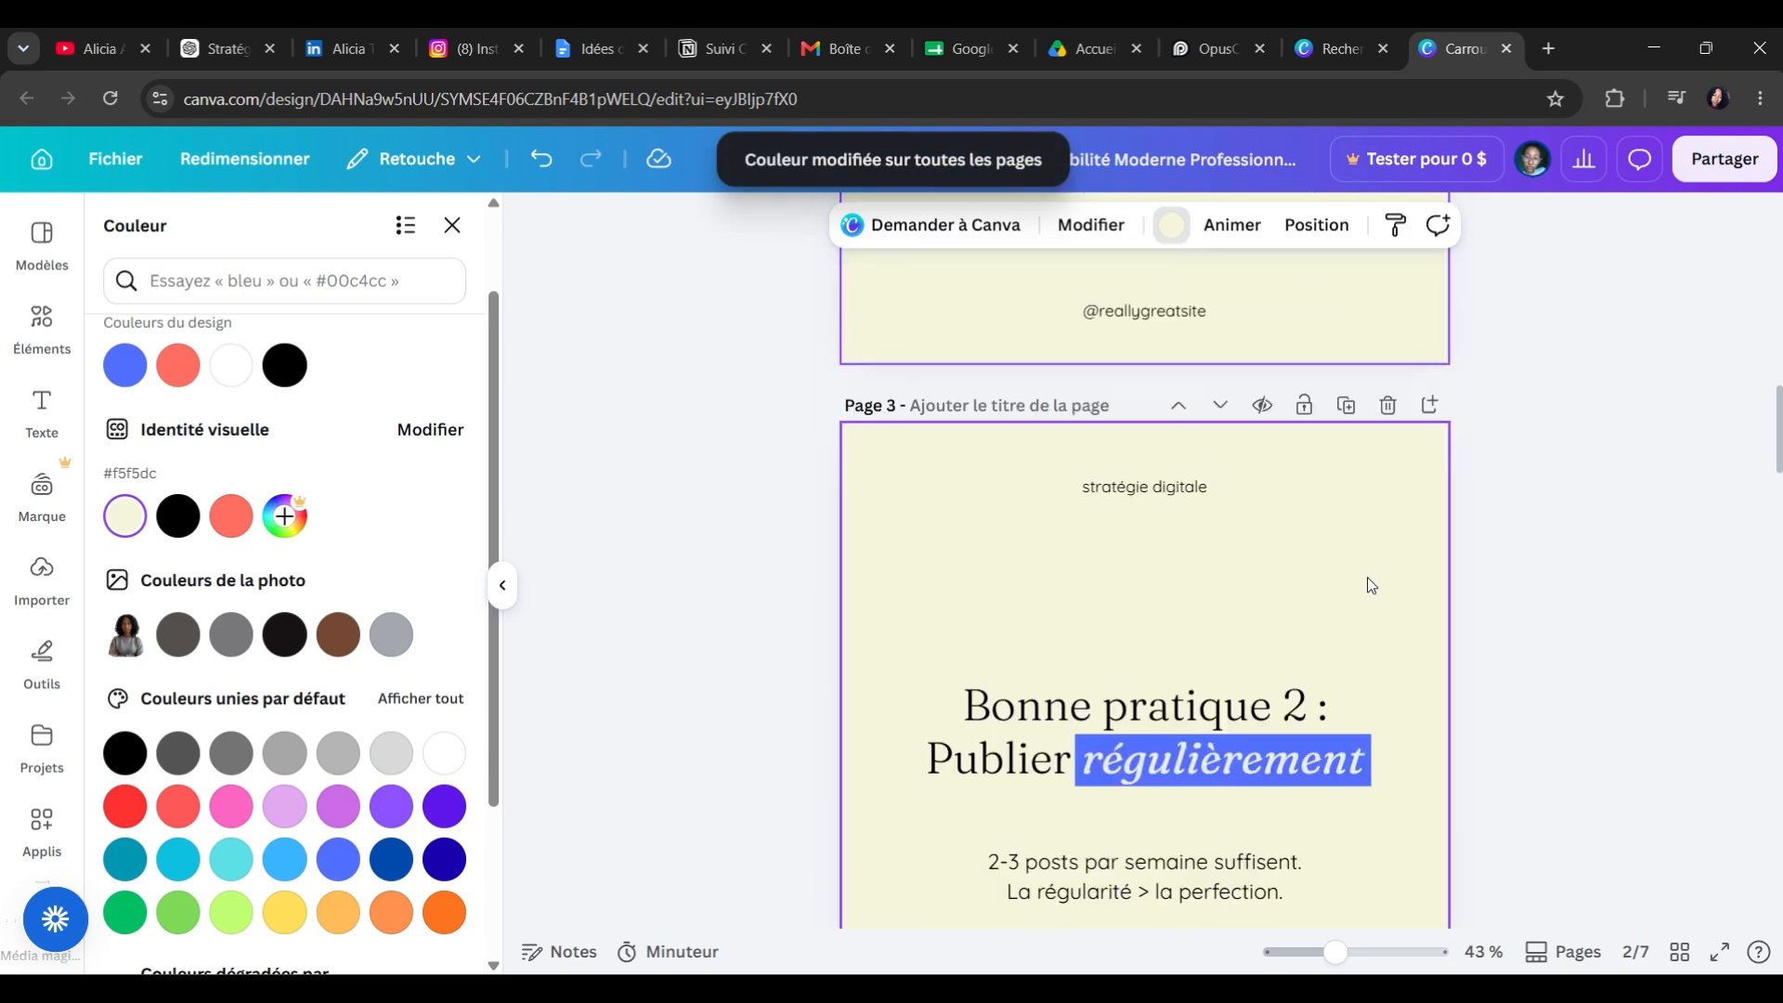
{"action": "scroll", "coordinate": [1370, 581], "scroll_direction": "down", "scroll_amount": 14}
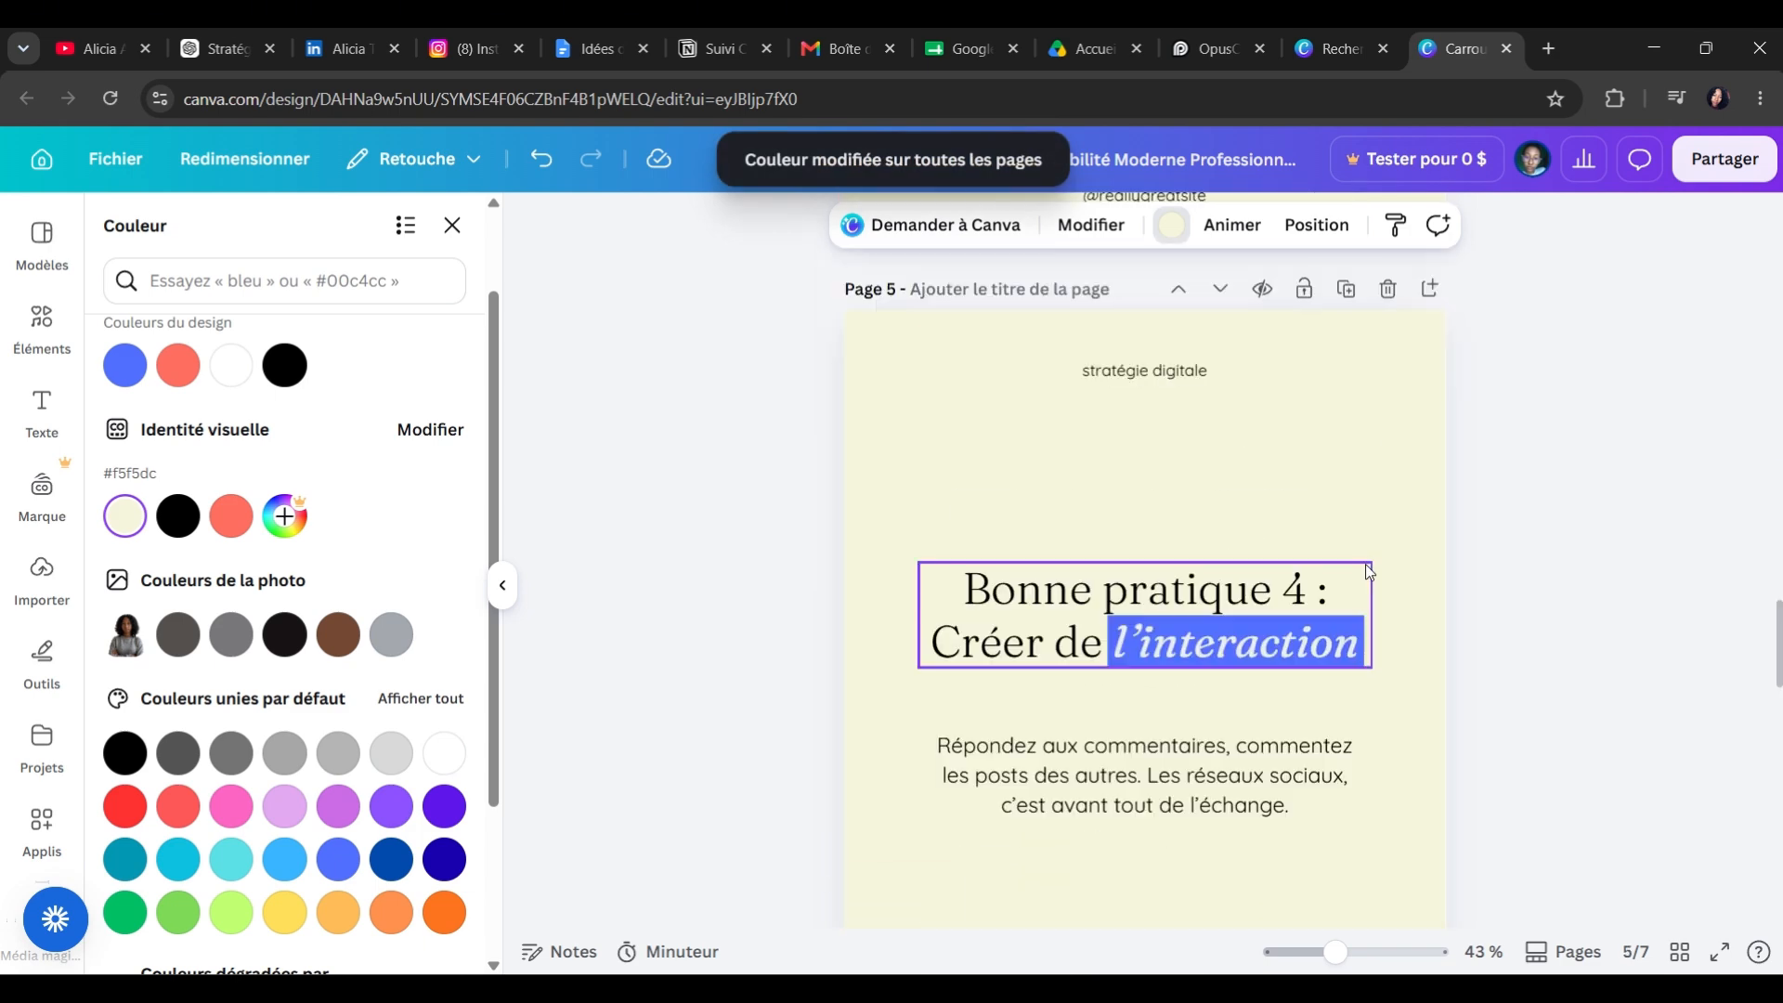
{"action": "scroll", "coordinate": [1369, 572], "scroll_direction": "down", "scroll_amount": 14}
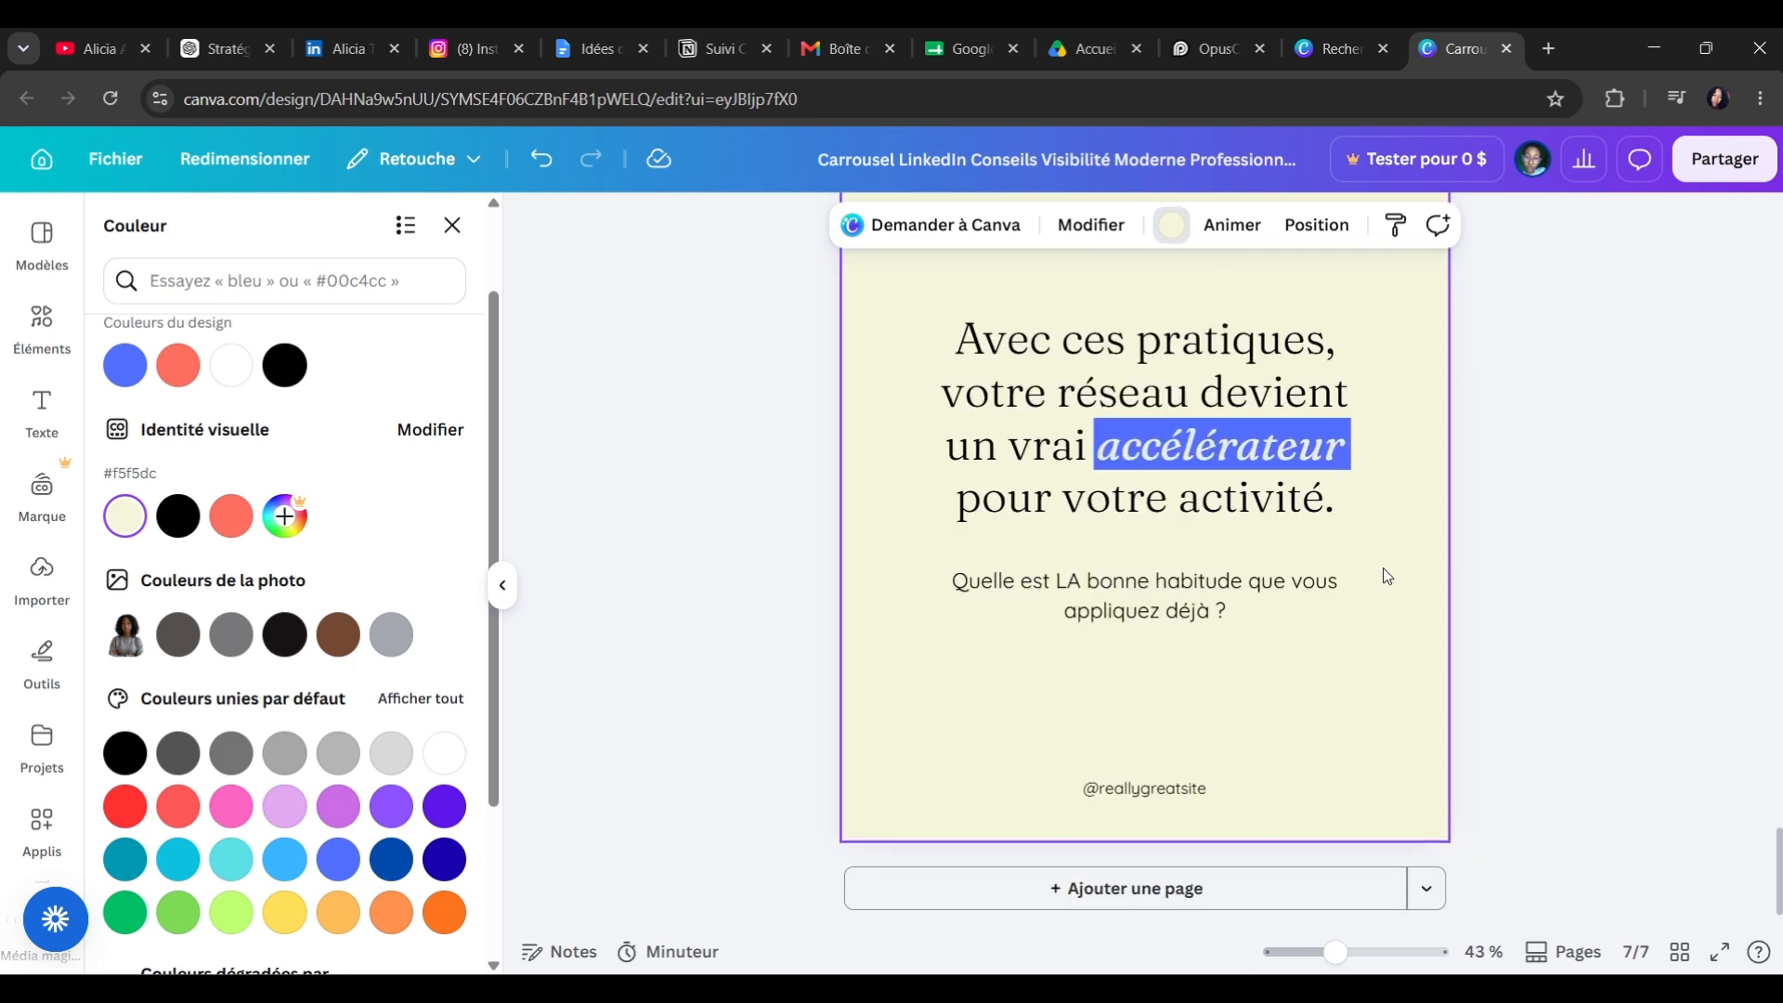
- Recolour the blue highlight behind "Soigner" on page 2 to the brand coral and apply the change to all pages
{"action": "scroll", "coordinate": [1387, 577], "scroll_direction": "up", "scroll_amount": 15}
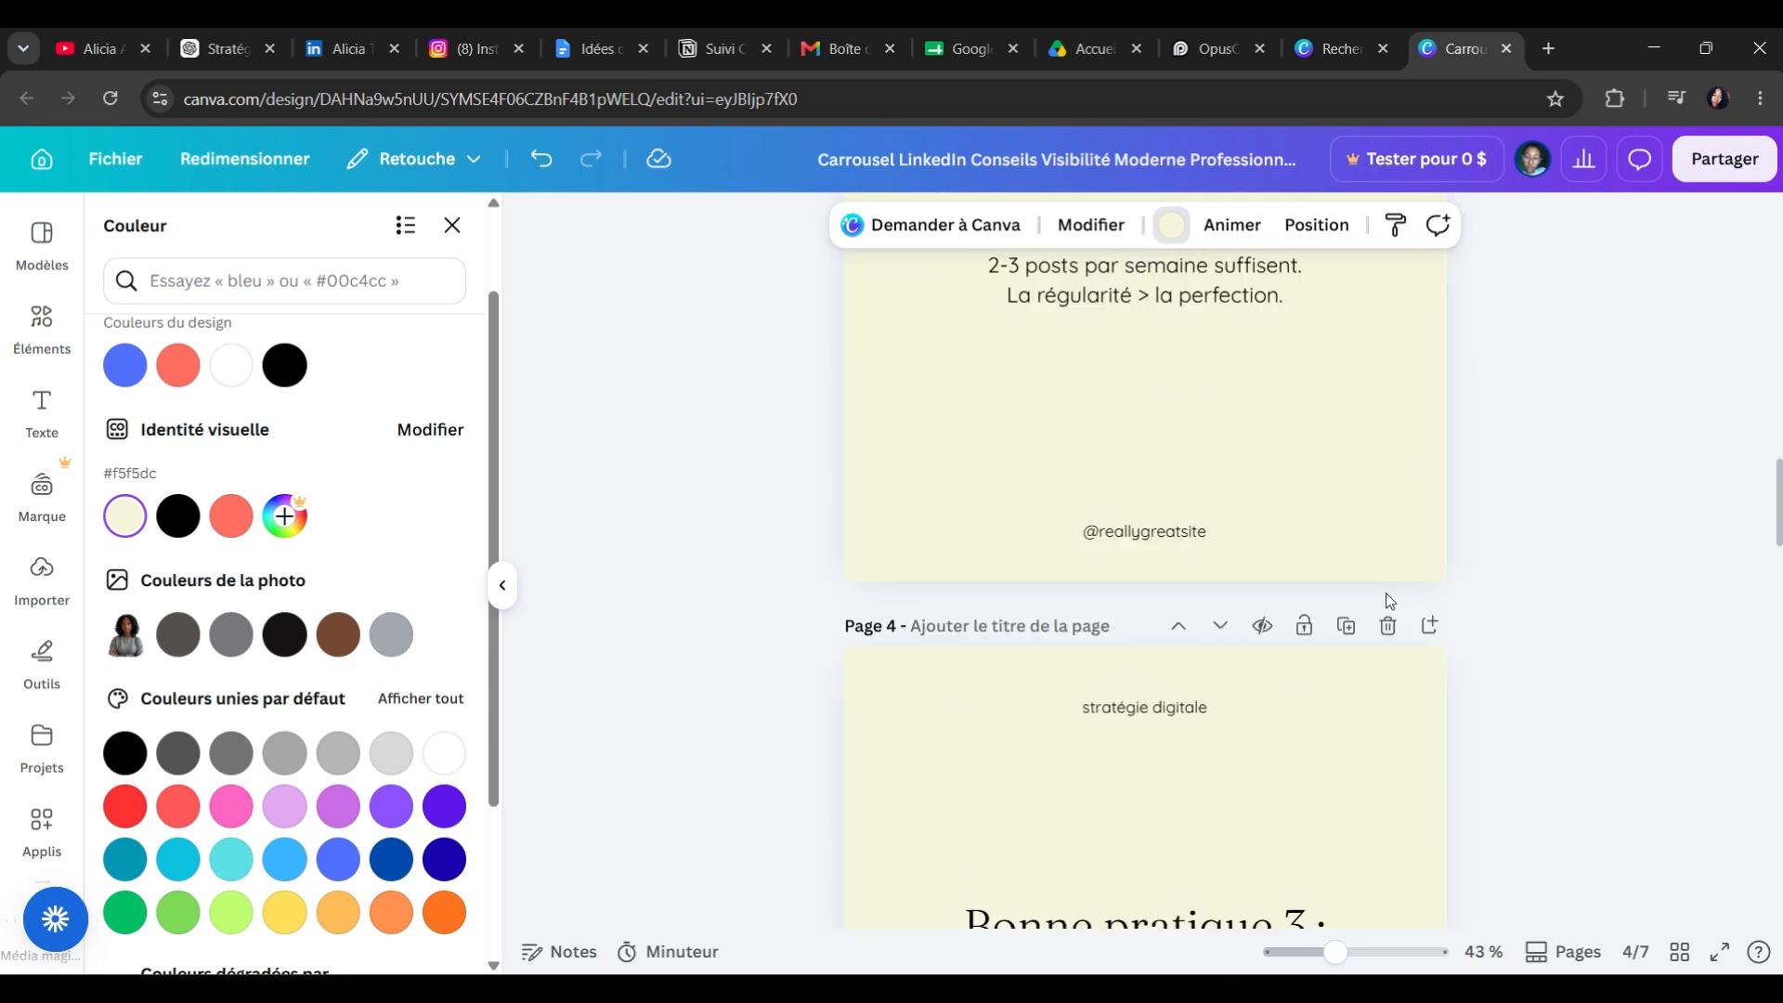
{"action": "scroll", "coordinate": [1384, 604], "scroll_direction": "up", "scroll_amount": 8}
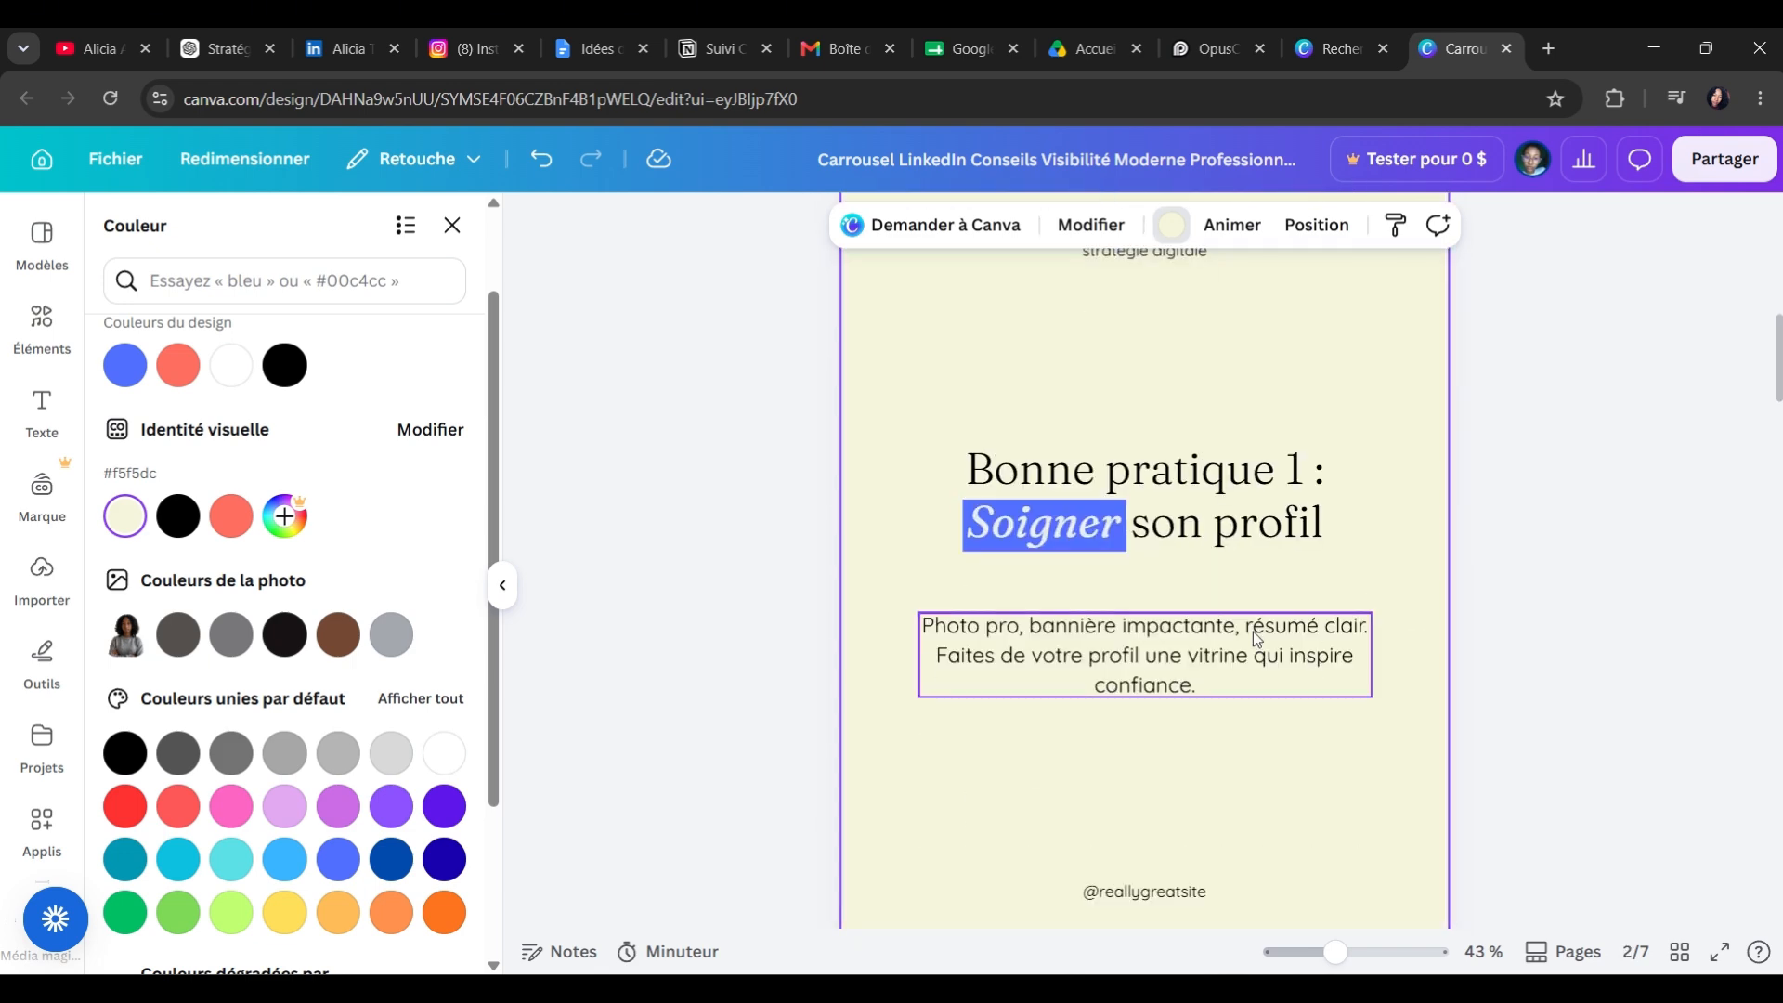
{"action": "left_click", "coordinate": [1061, 557]}
{"action": "left_click", "coordinate": [1113, 585]}
{"action": "left_click", "coordinate": [1119, 557]}
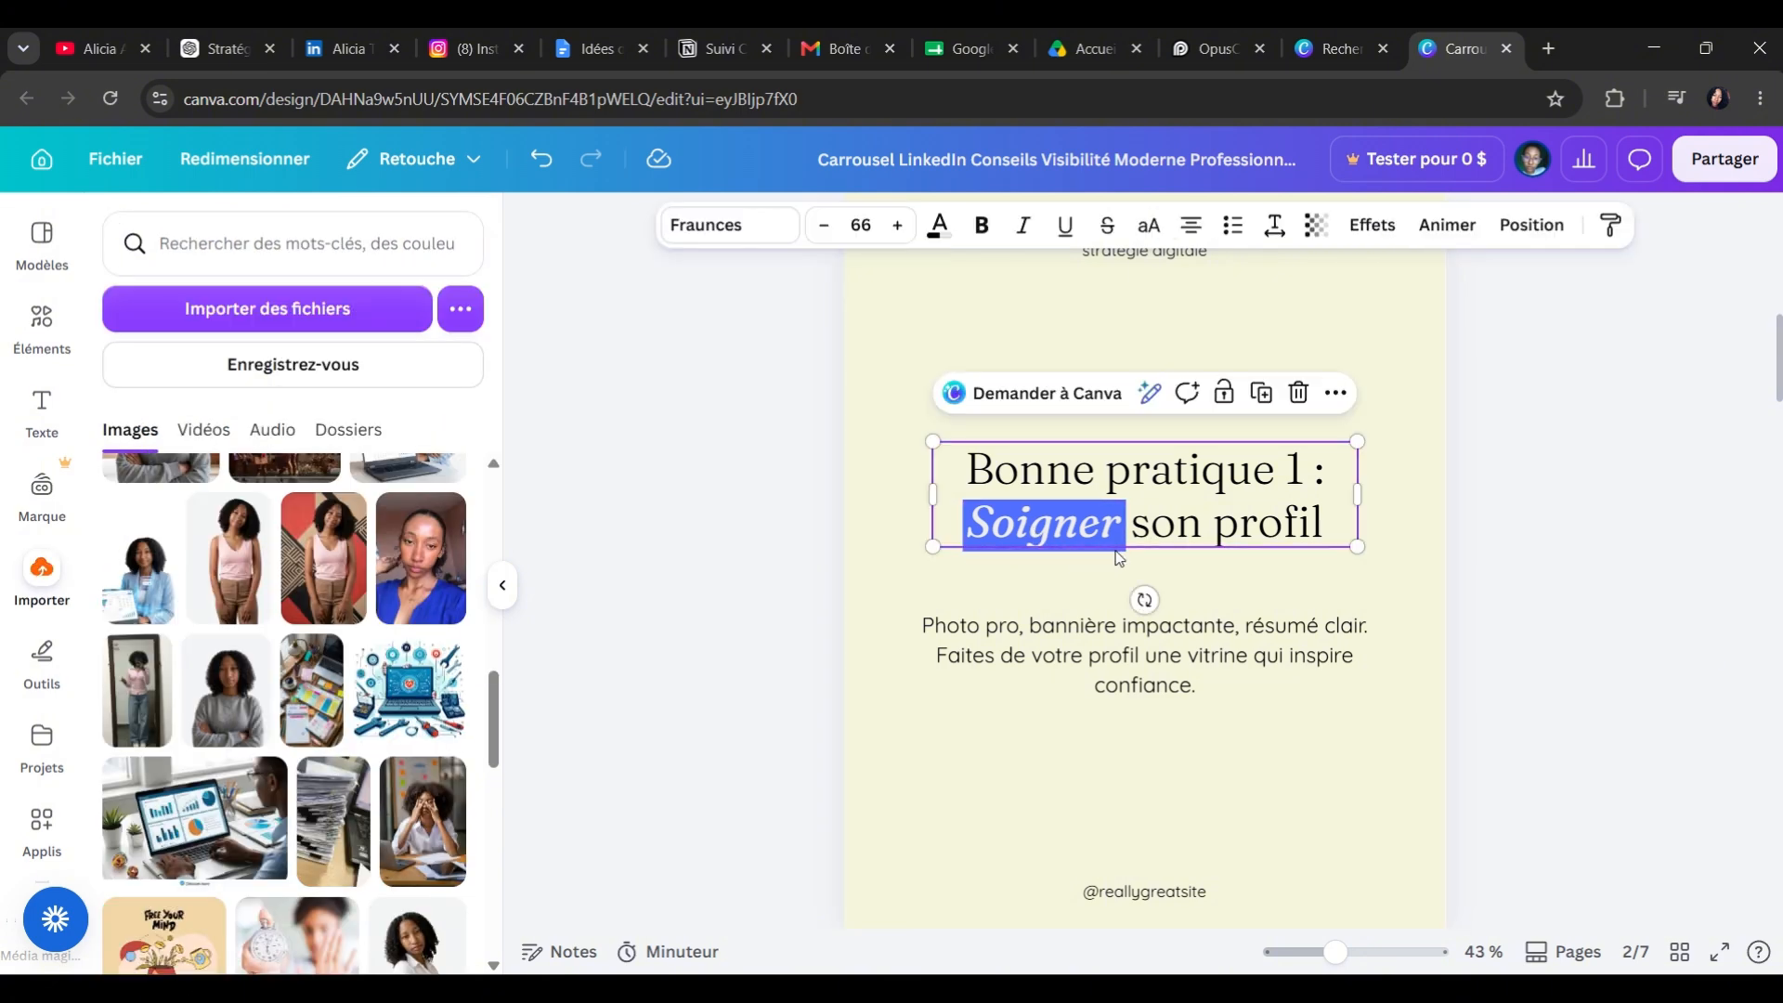
{"action": "left_click", "coordinate": [1111, 554]}
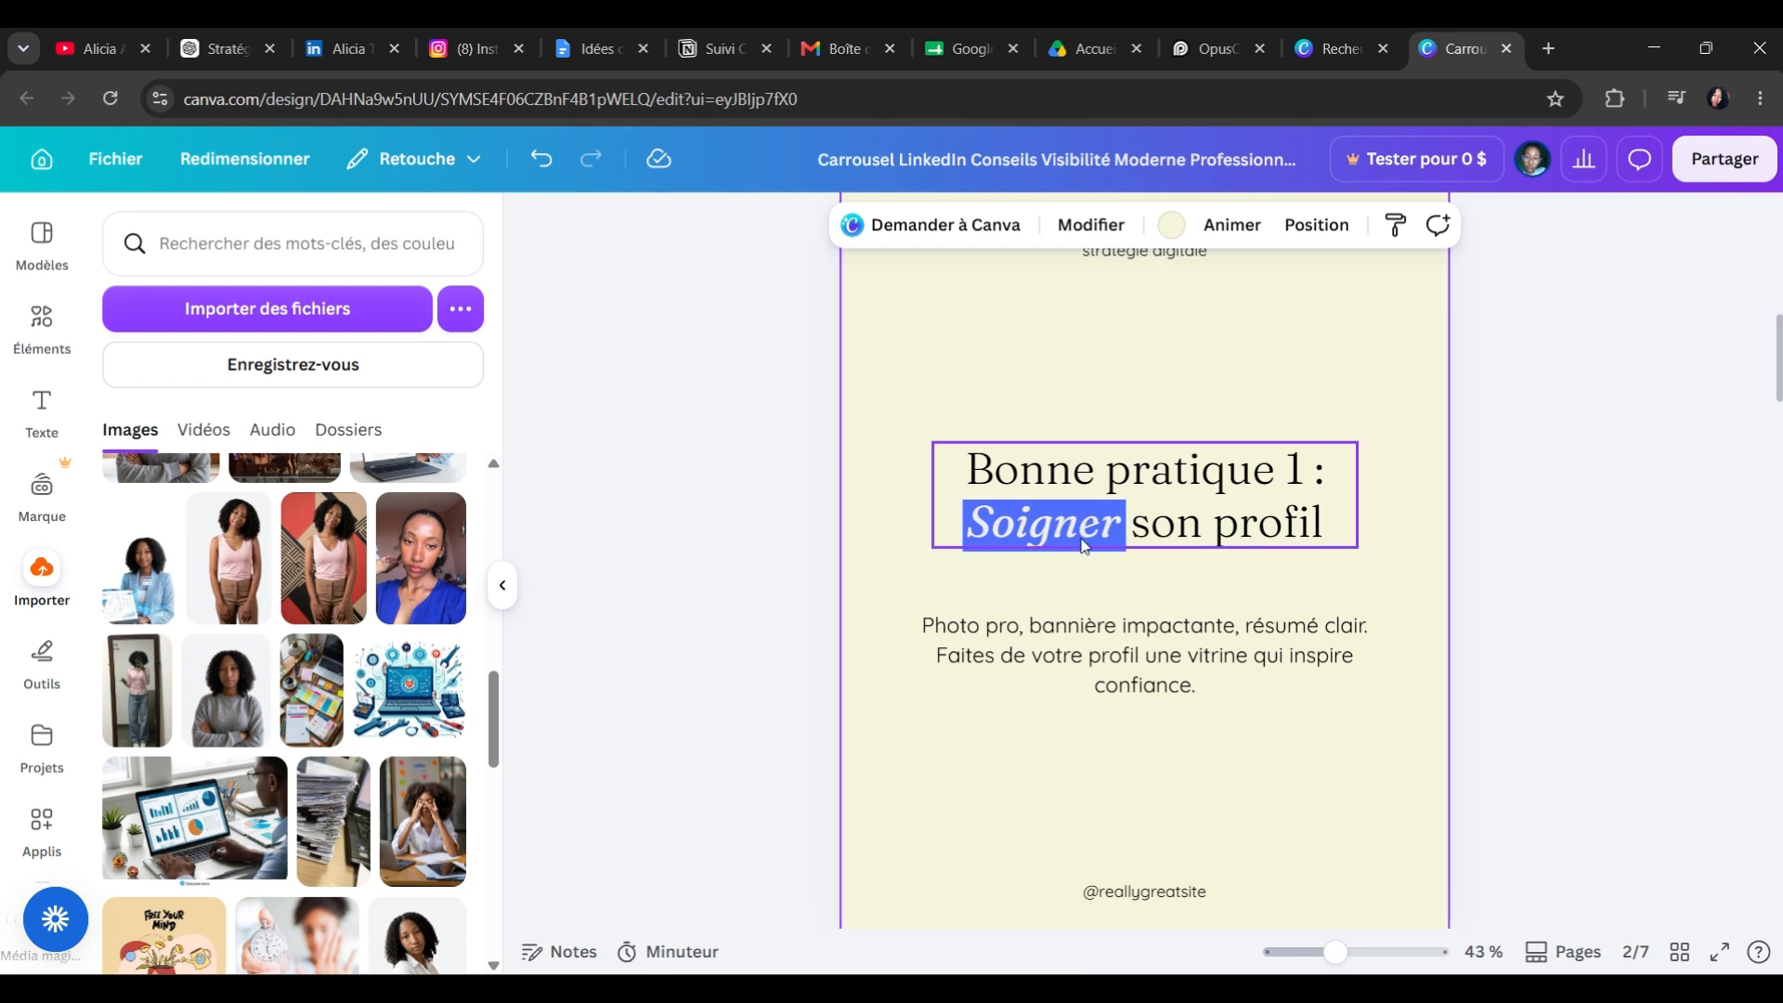
{"action": "left_click", "coordinate": [1090, 549]}
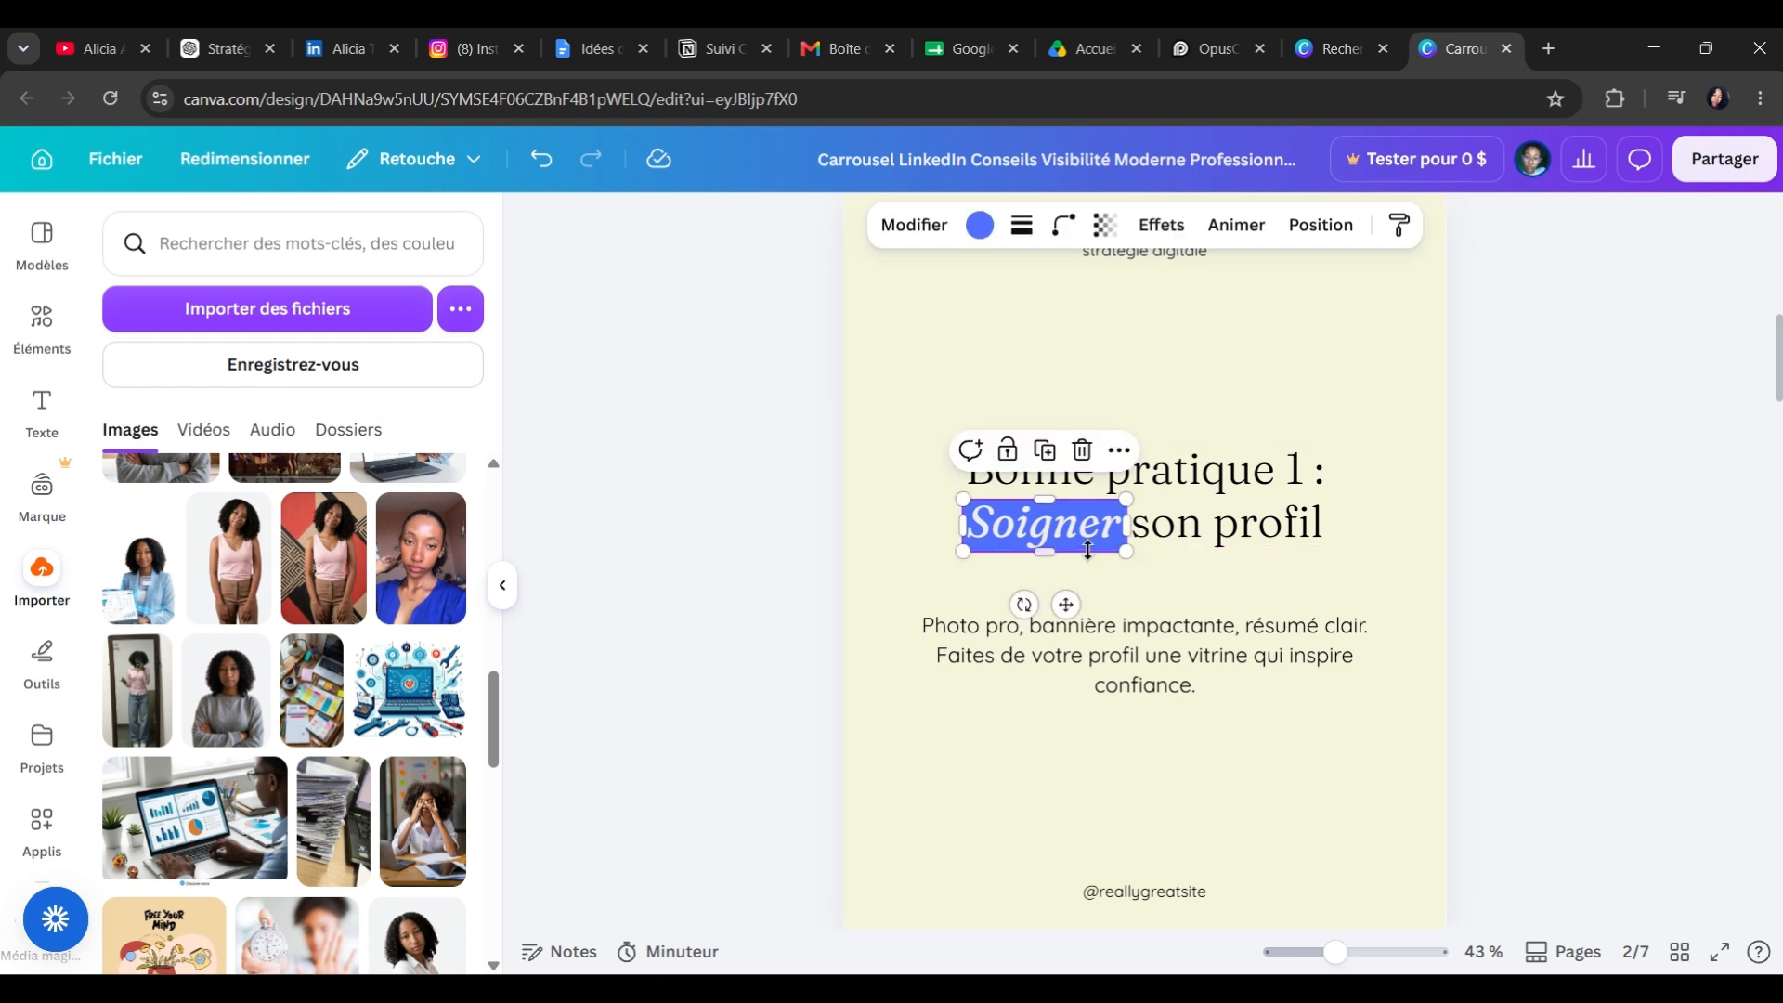
{"action": "left_click", "coordinate": [980, 226]}
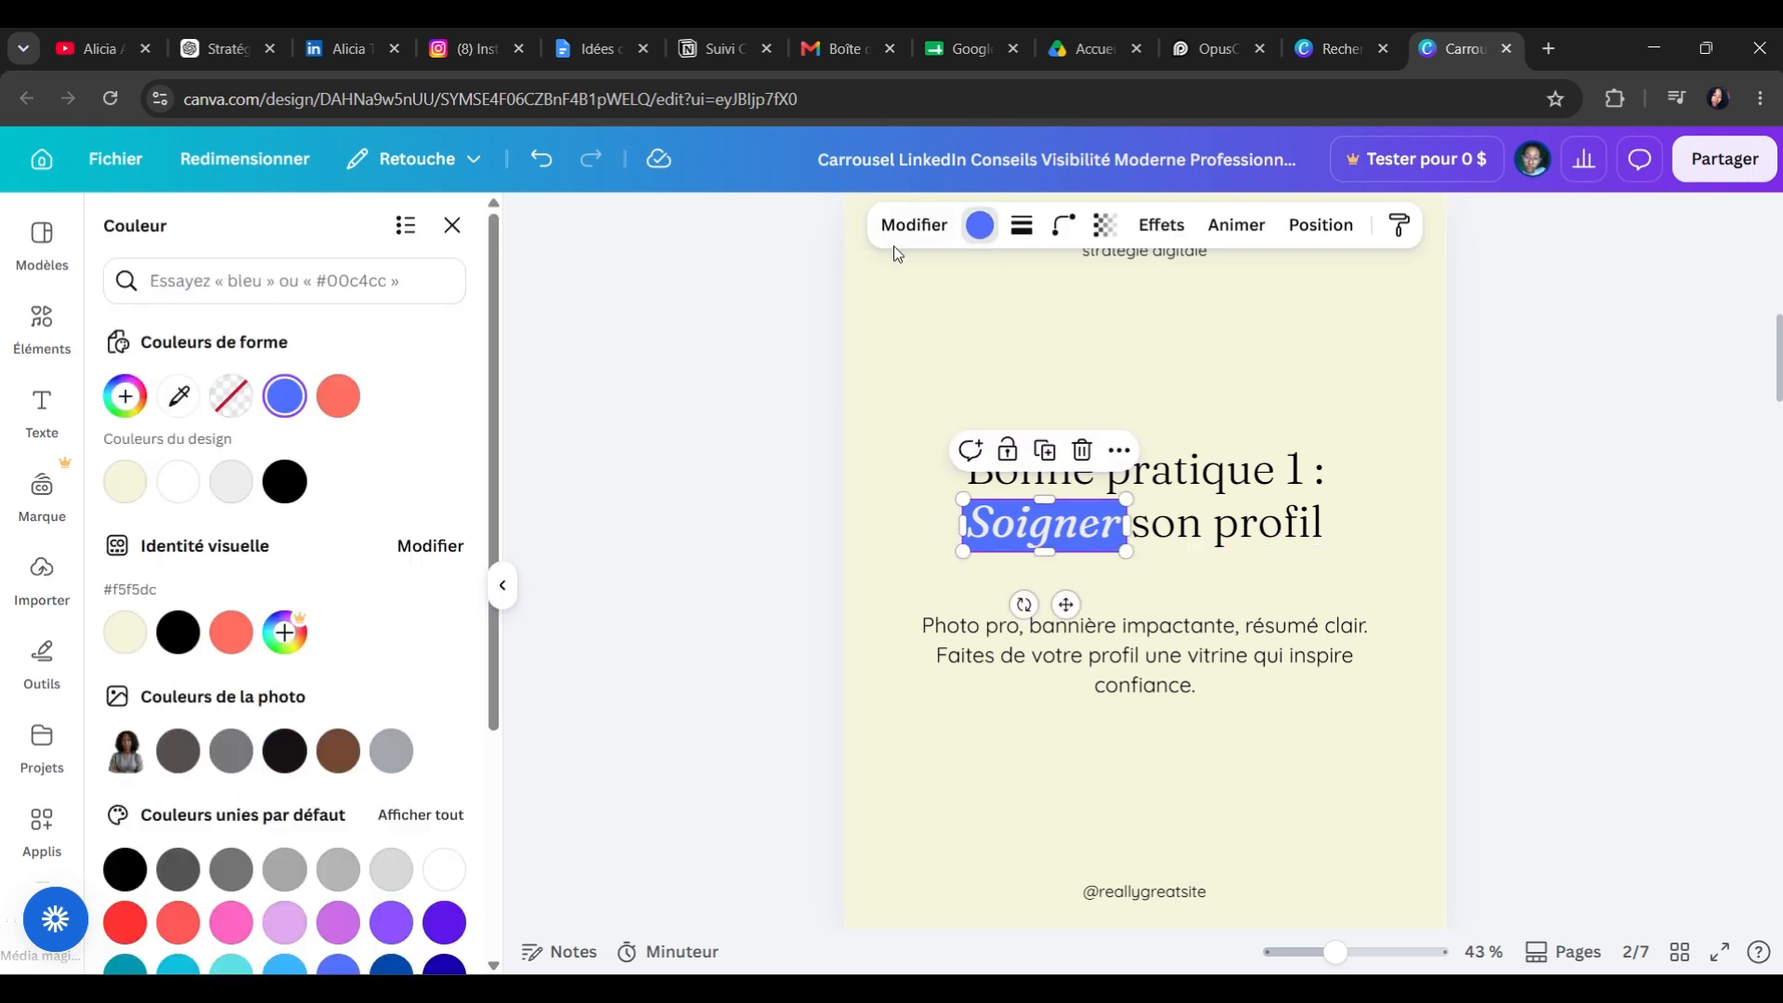
{"action": "left_click", "coordinate": [231, 632]}
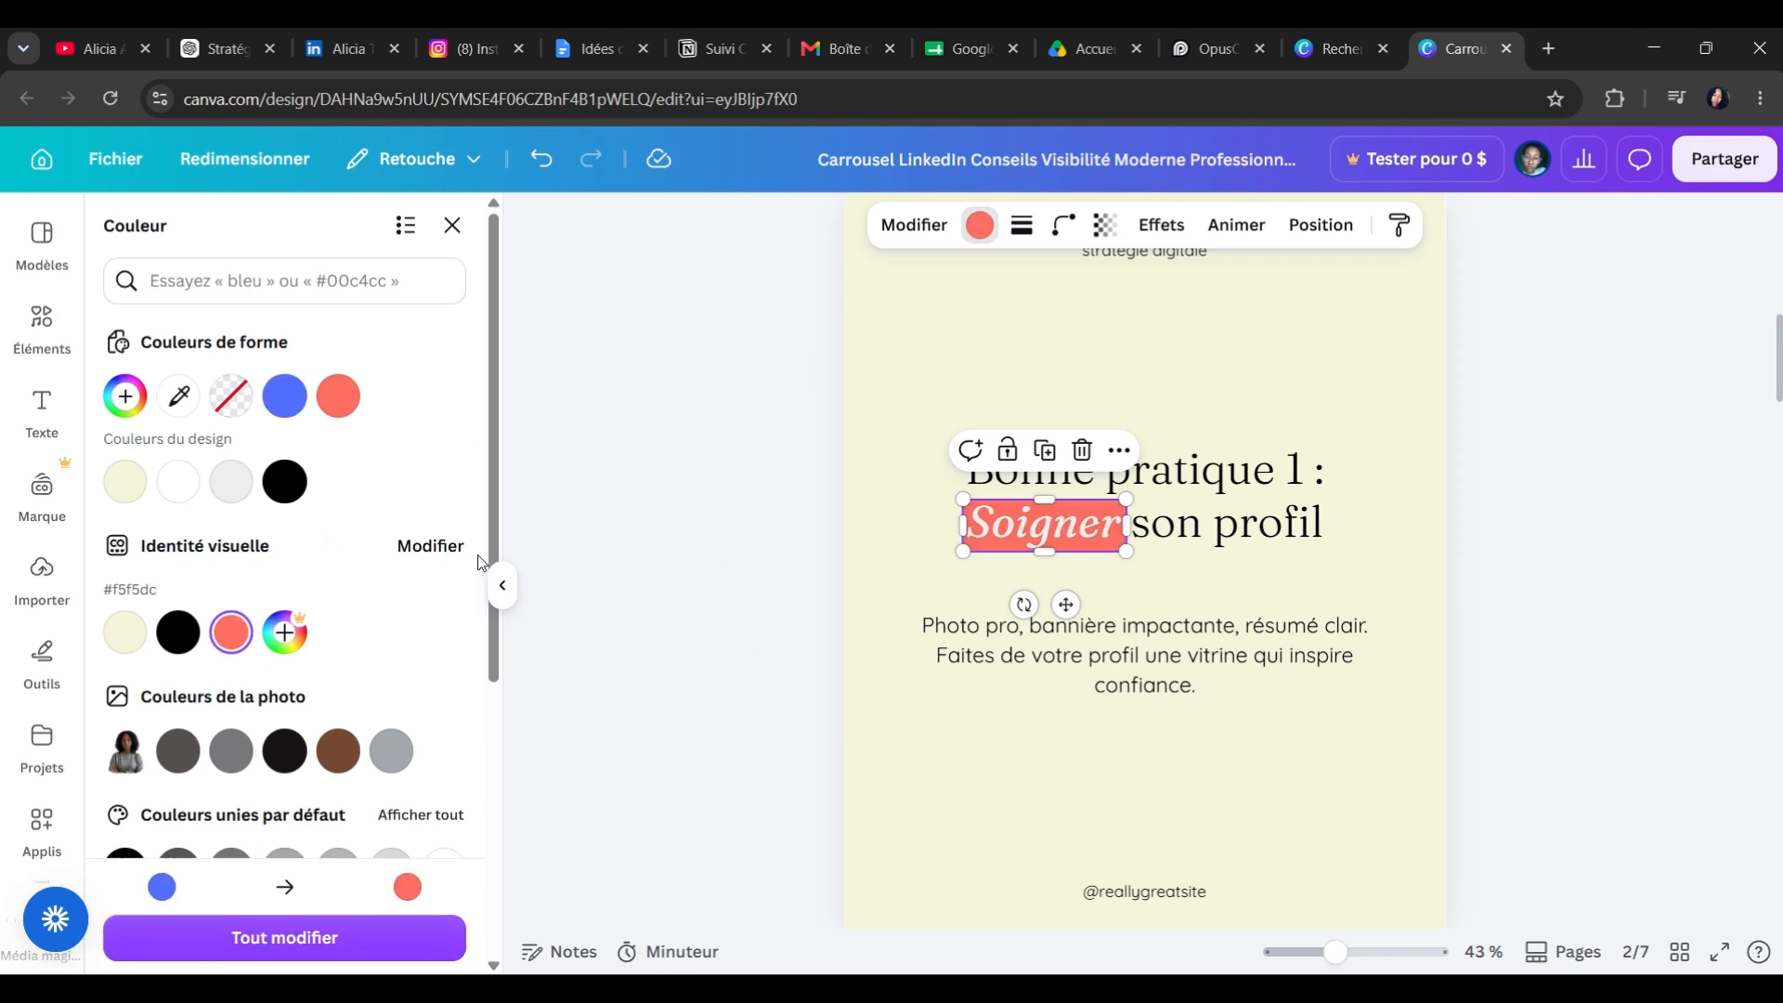
{"action": "left_click", "coordinate": [230, 924]}
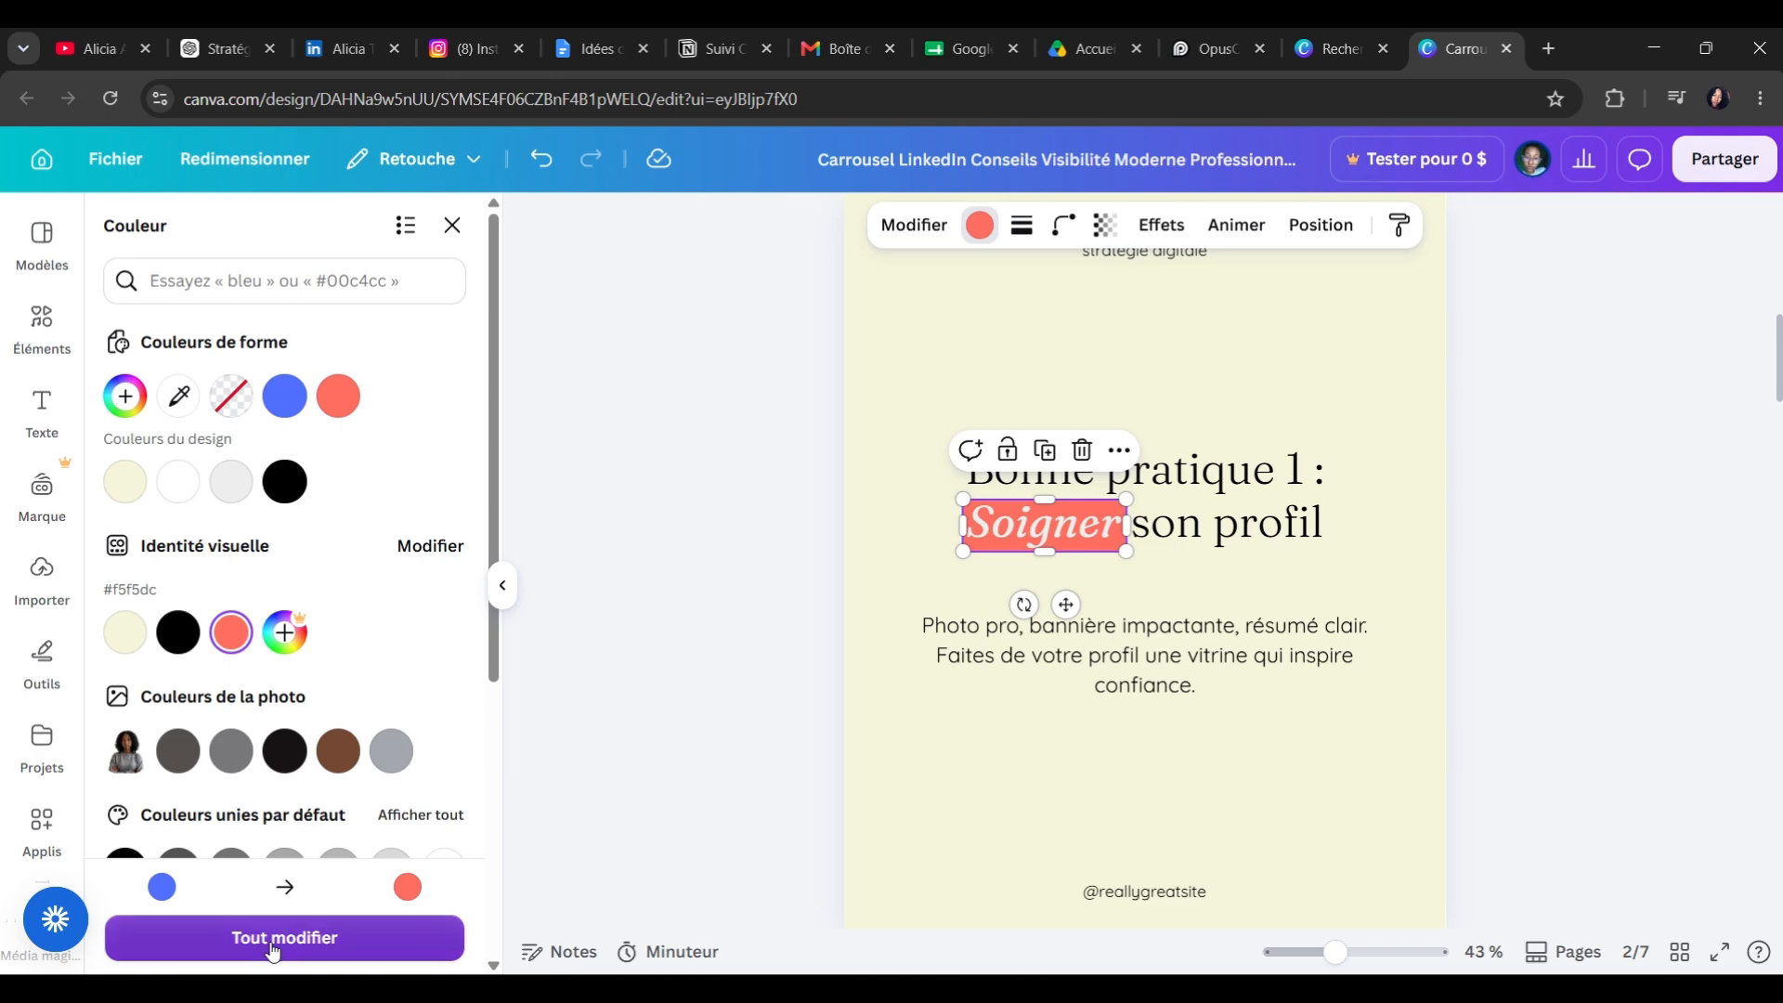
- Review the highlight colour on the following pages and compare the layouts of pages 1 and 2
{"action": "scroll", "coordinate": [1178, 732], "scroll_direction": "down", "scroll_amount": 5}
{"action": "scroll", "coordinate": [1174, 708], "scroll_direction": "down", "scroll_amount": 15}
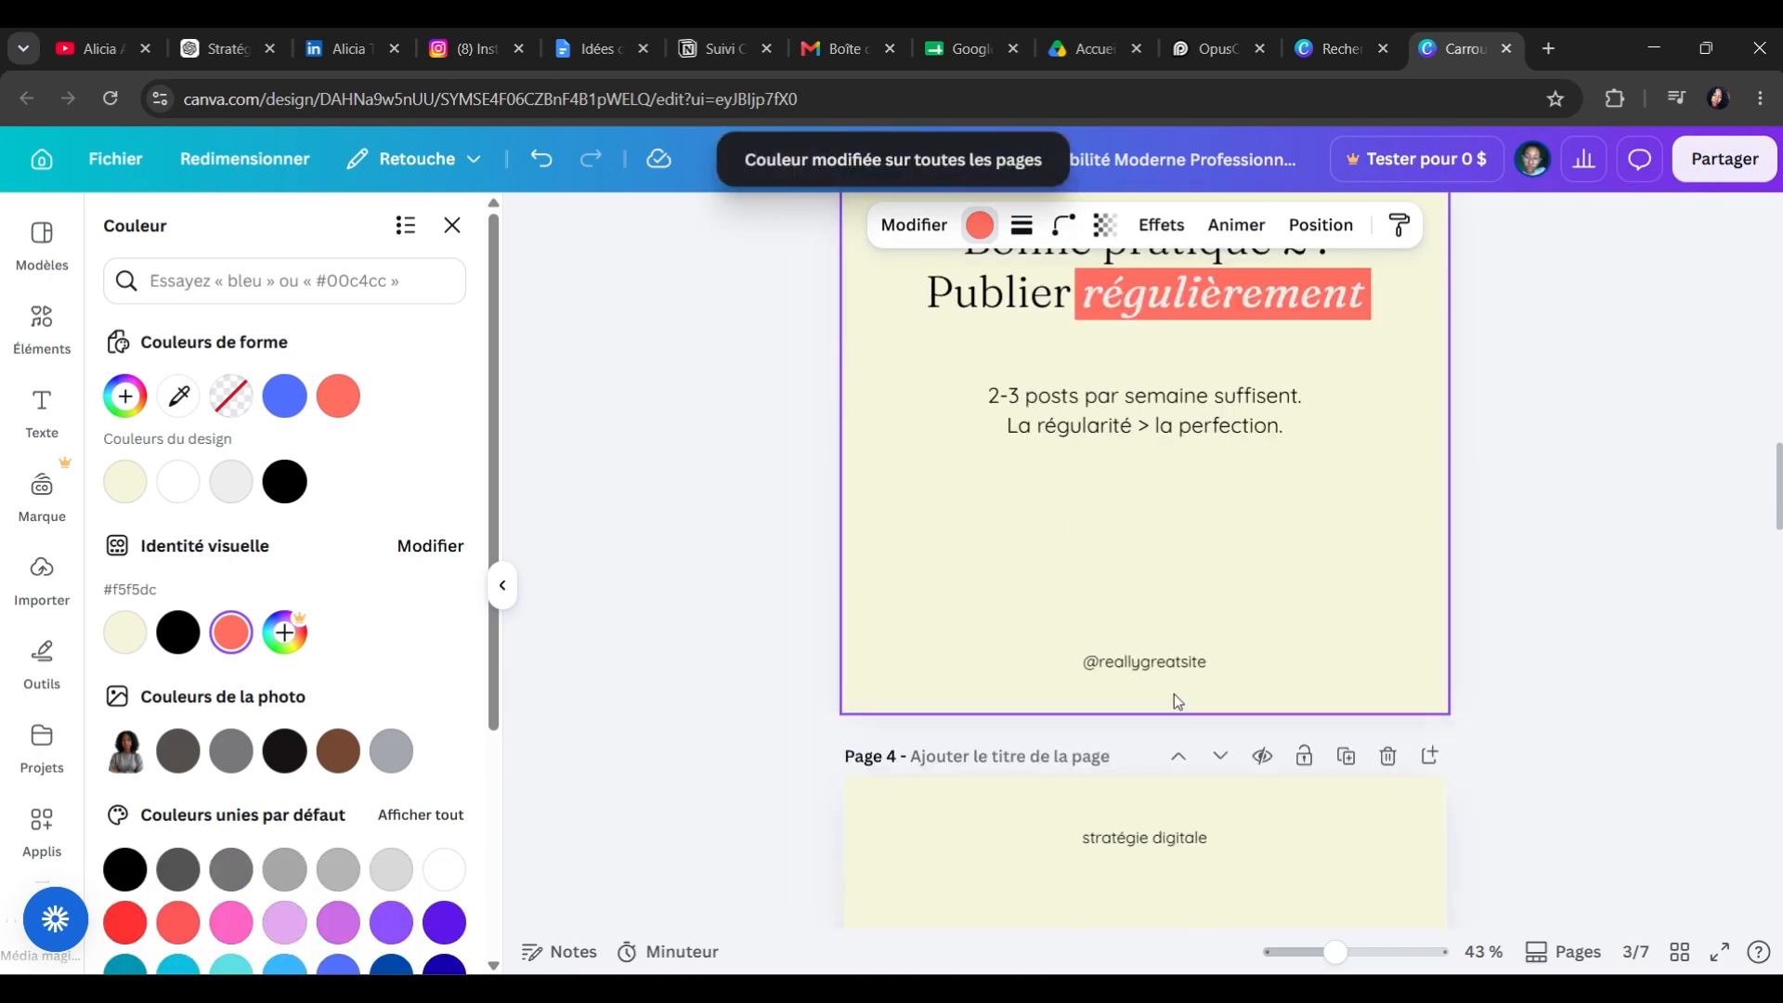
{"action": "scroll", "coordinate": [1196, 692], "scroll_direction": "up", "scroll_amount": 15}
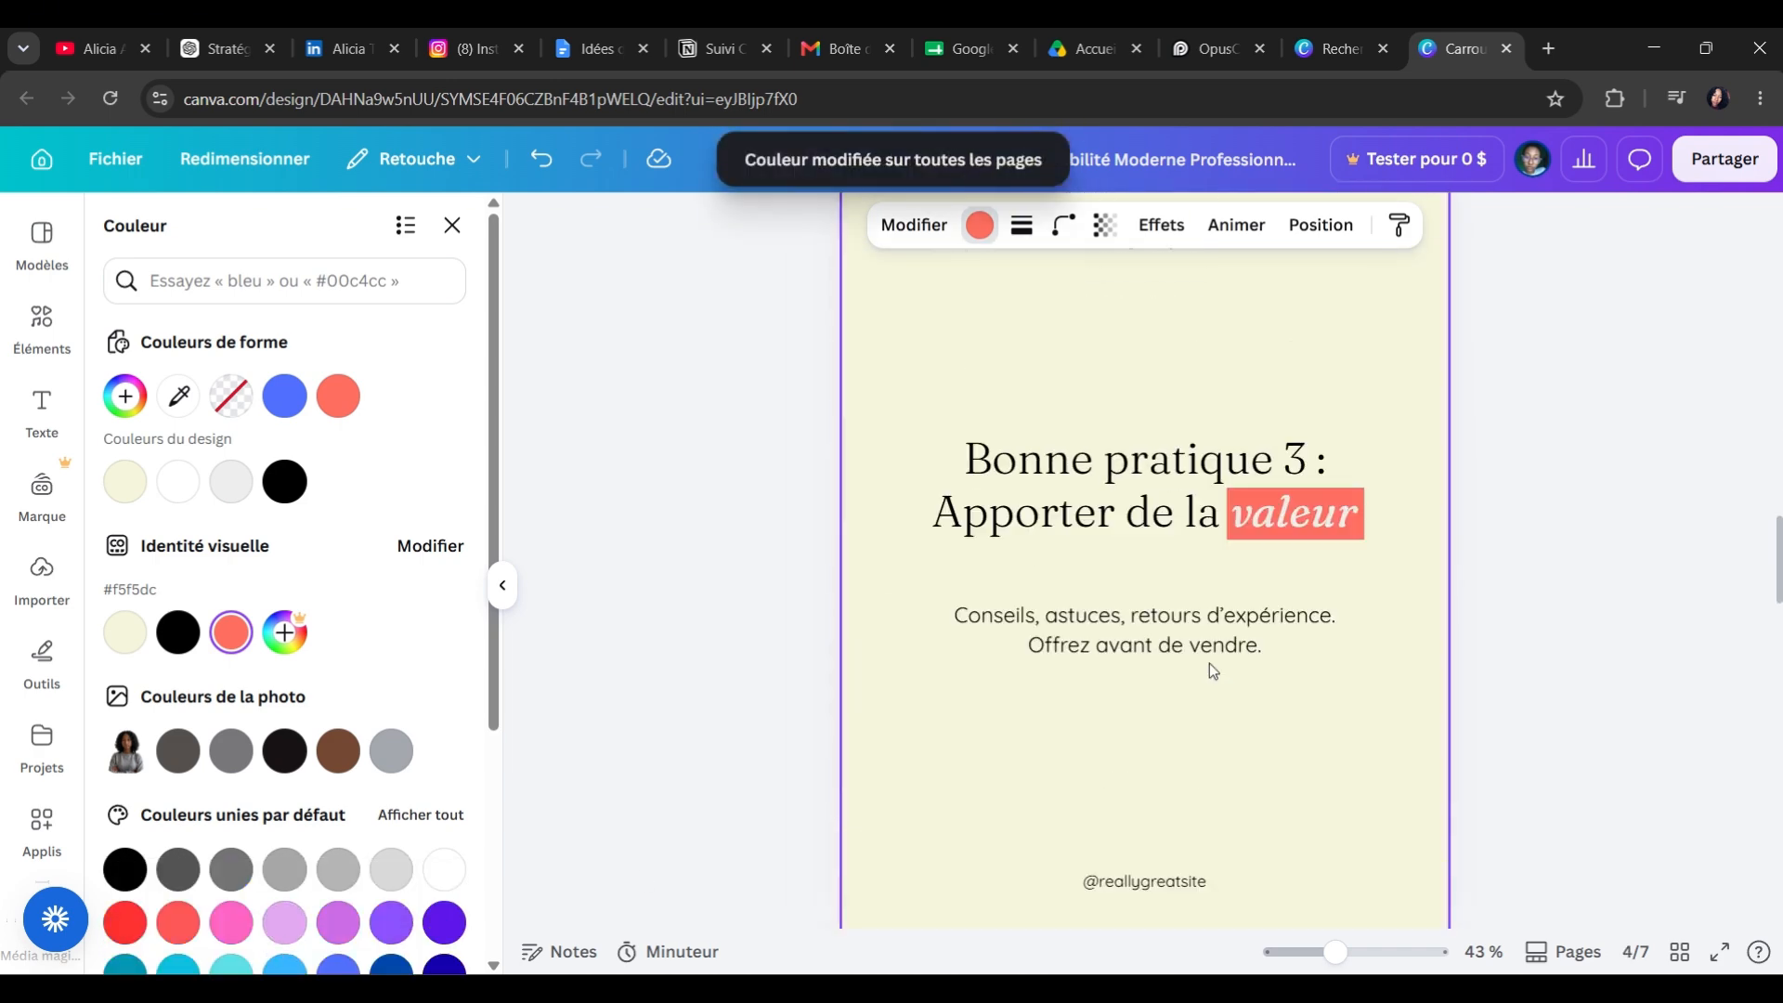
{"action": "scroll", "coordinate": [1213, 692], "scroll_direction": "up", "scroll_amount": 8}
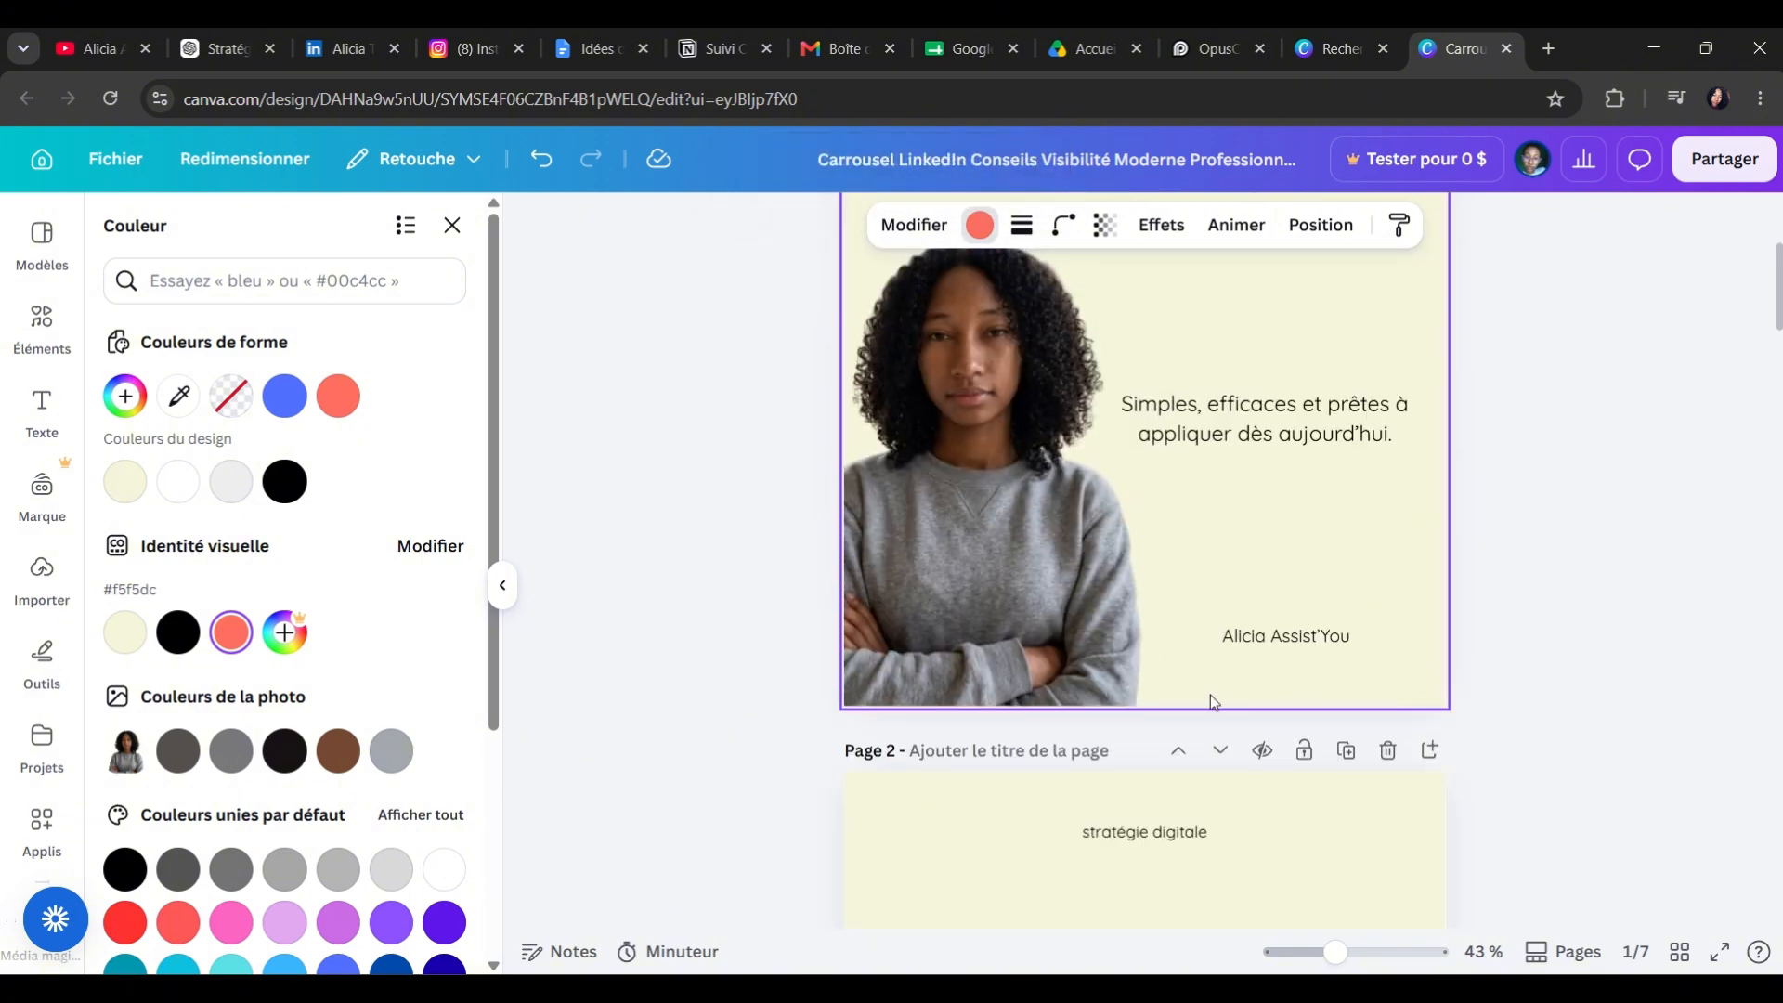
{"action": "scroll", "coordinate": [1212, 699], "scroll_direction": "down", "scroll_amount": 8}
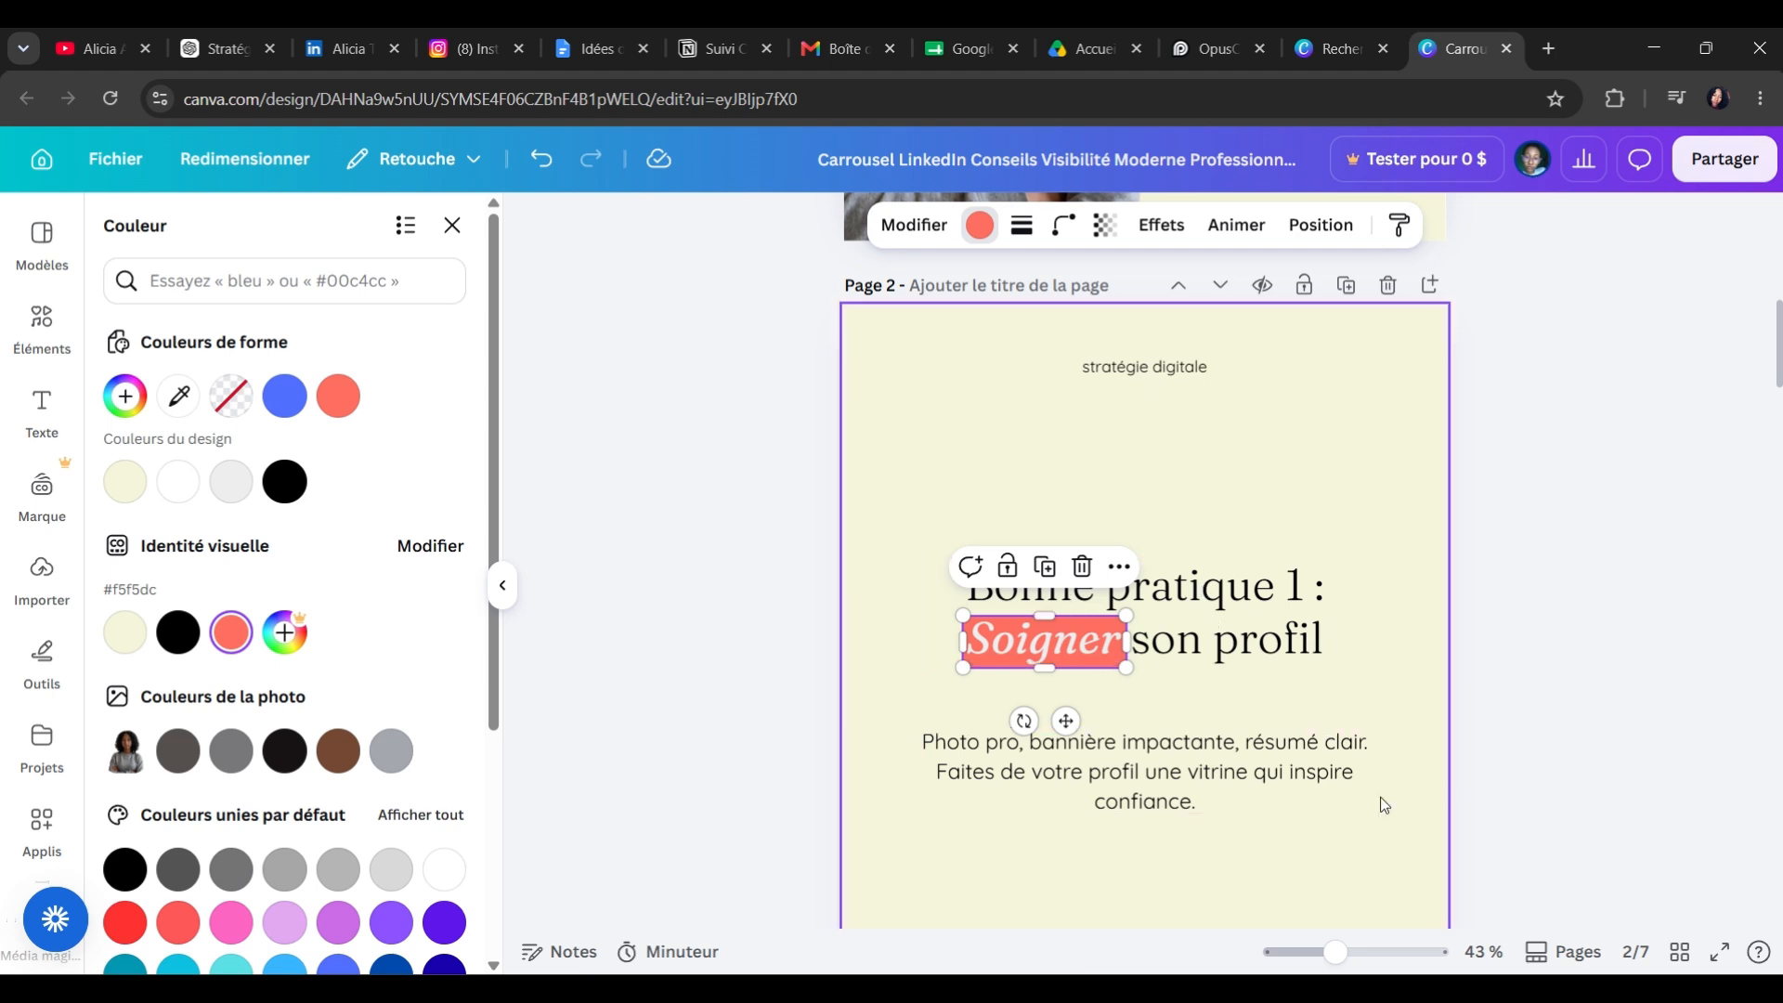
{"action": "scroll", "coordinate": [1384, 805], "scroll_direction": "down", "scroll_amount": 2}
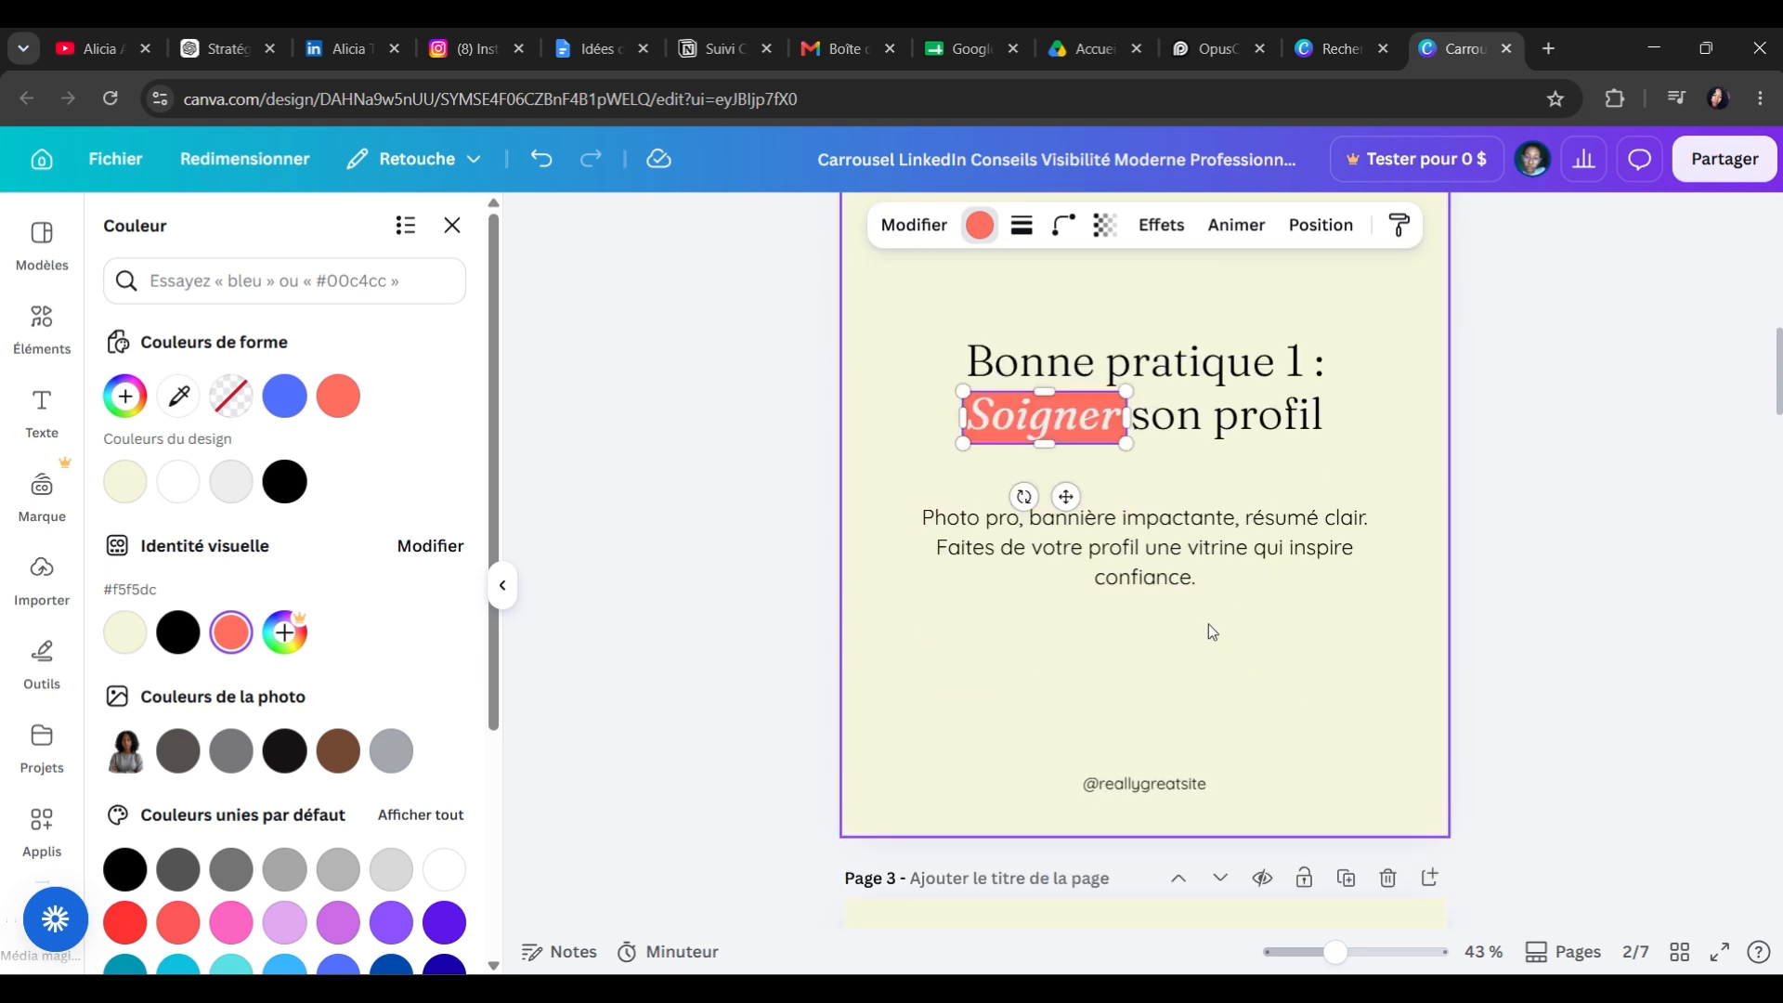
{"action": "scroll", "coordinate": [1158, 700], "scroll_direction": "up", "scroll_amount": 3}
{"action": "scroll", "coordinate": [1103, 749], "scroll_direction": "down", "scroll_amount": 4}
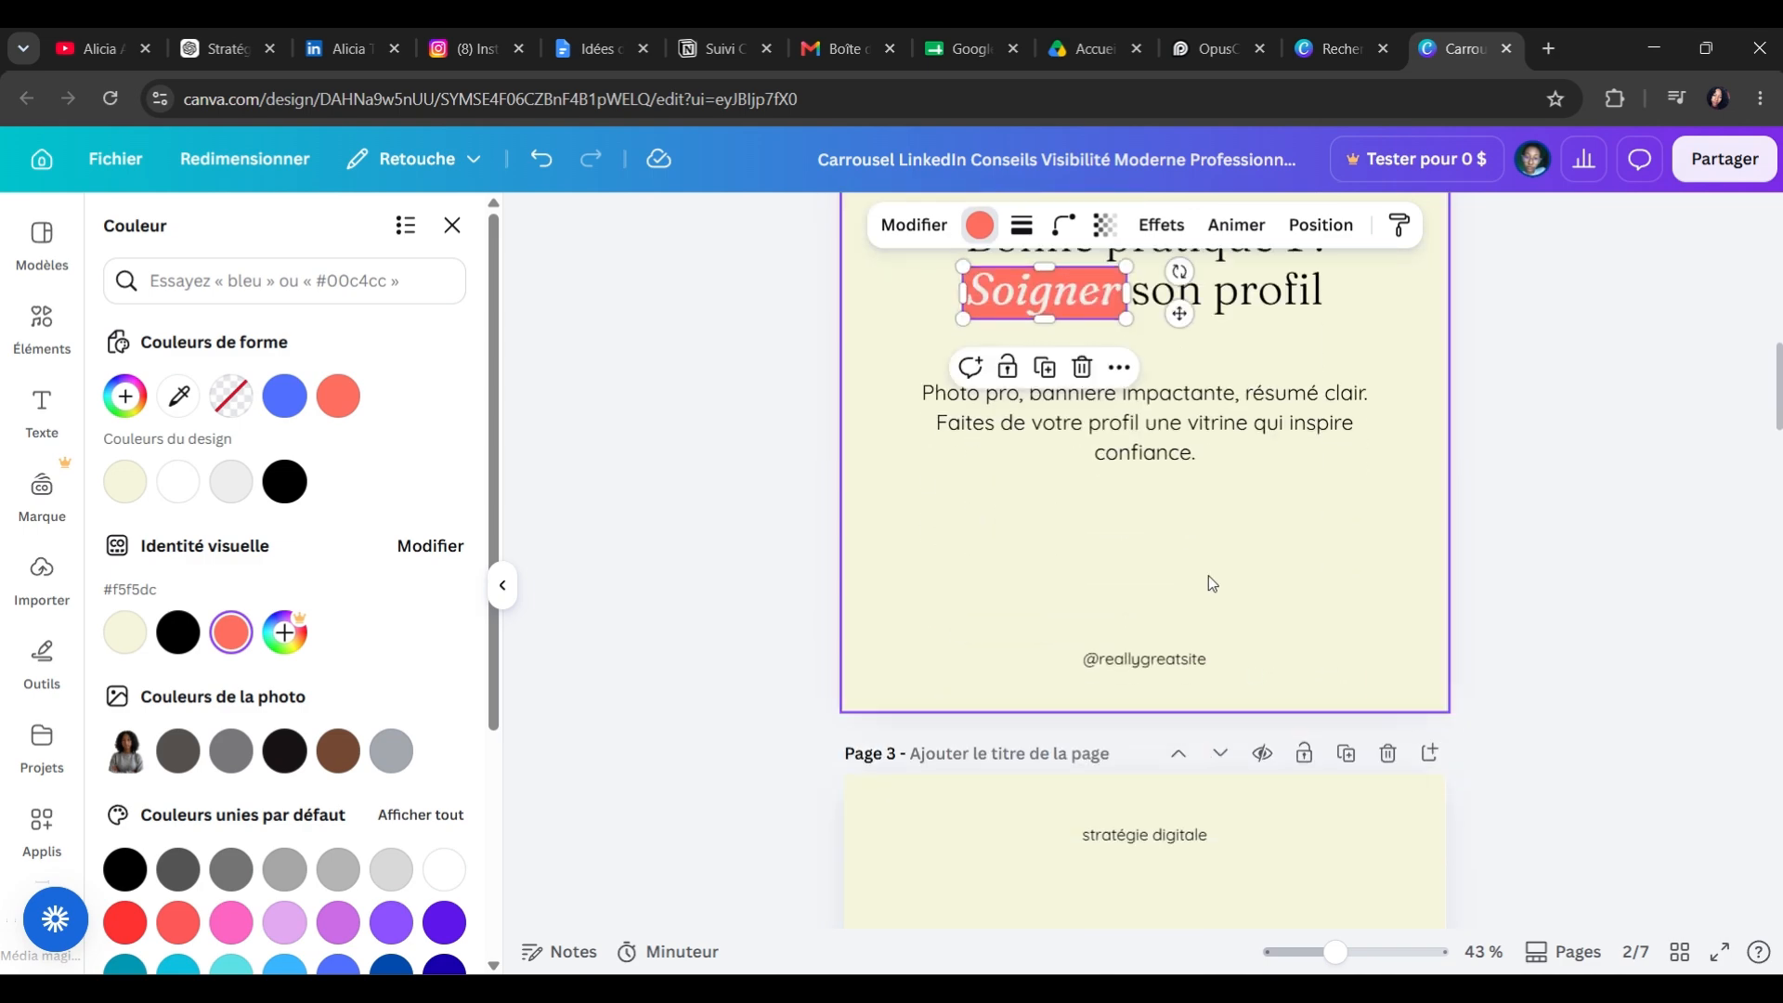
{"action": "scroll", "coordinate": [1210, 585], "scroll_direction": "down", "scroll_amount": 4}
{"action": "scroll", "coordinate": [1210, 603], "scroll_direction": "up", "scroll_amount": 5}
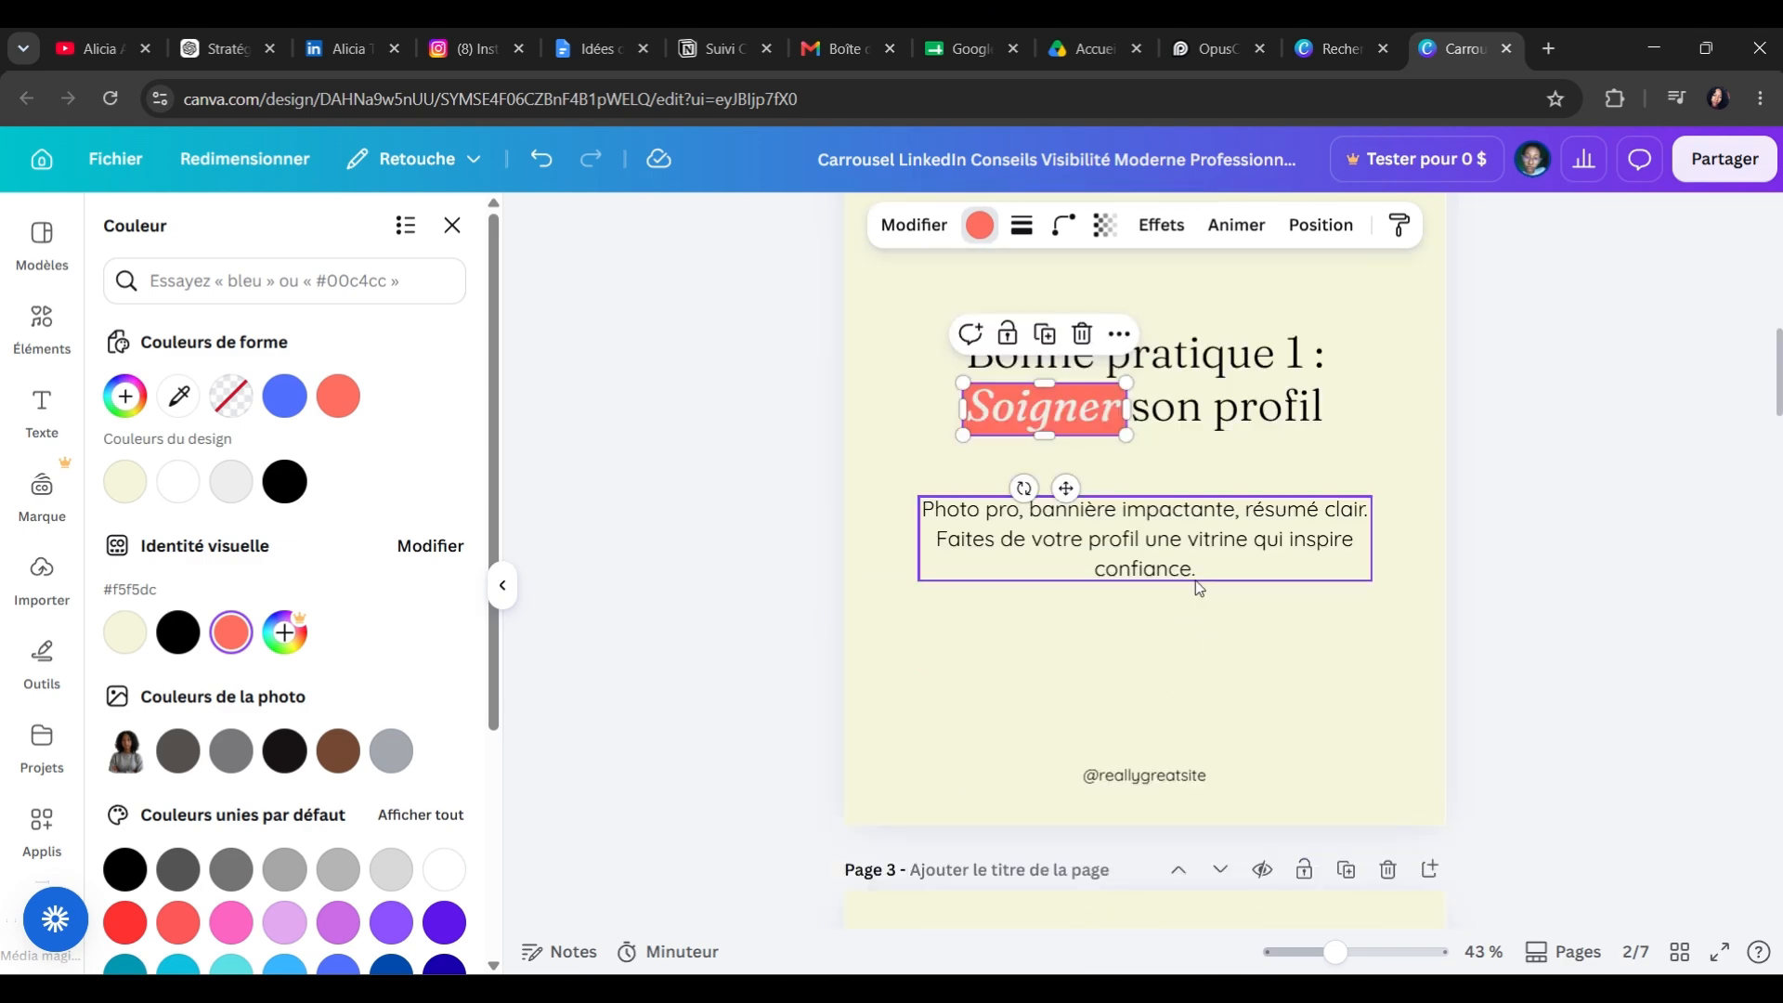
- Download pages 1–7 of the carousel as PNG at size 1
{"action": "left_click", "coordinate": [1749, 174]}
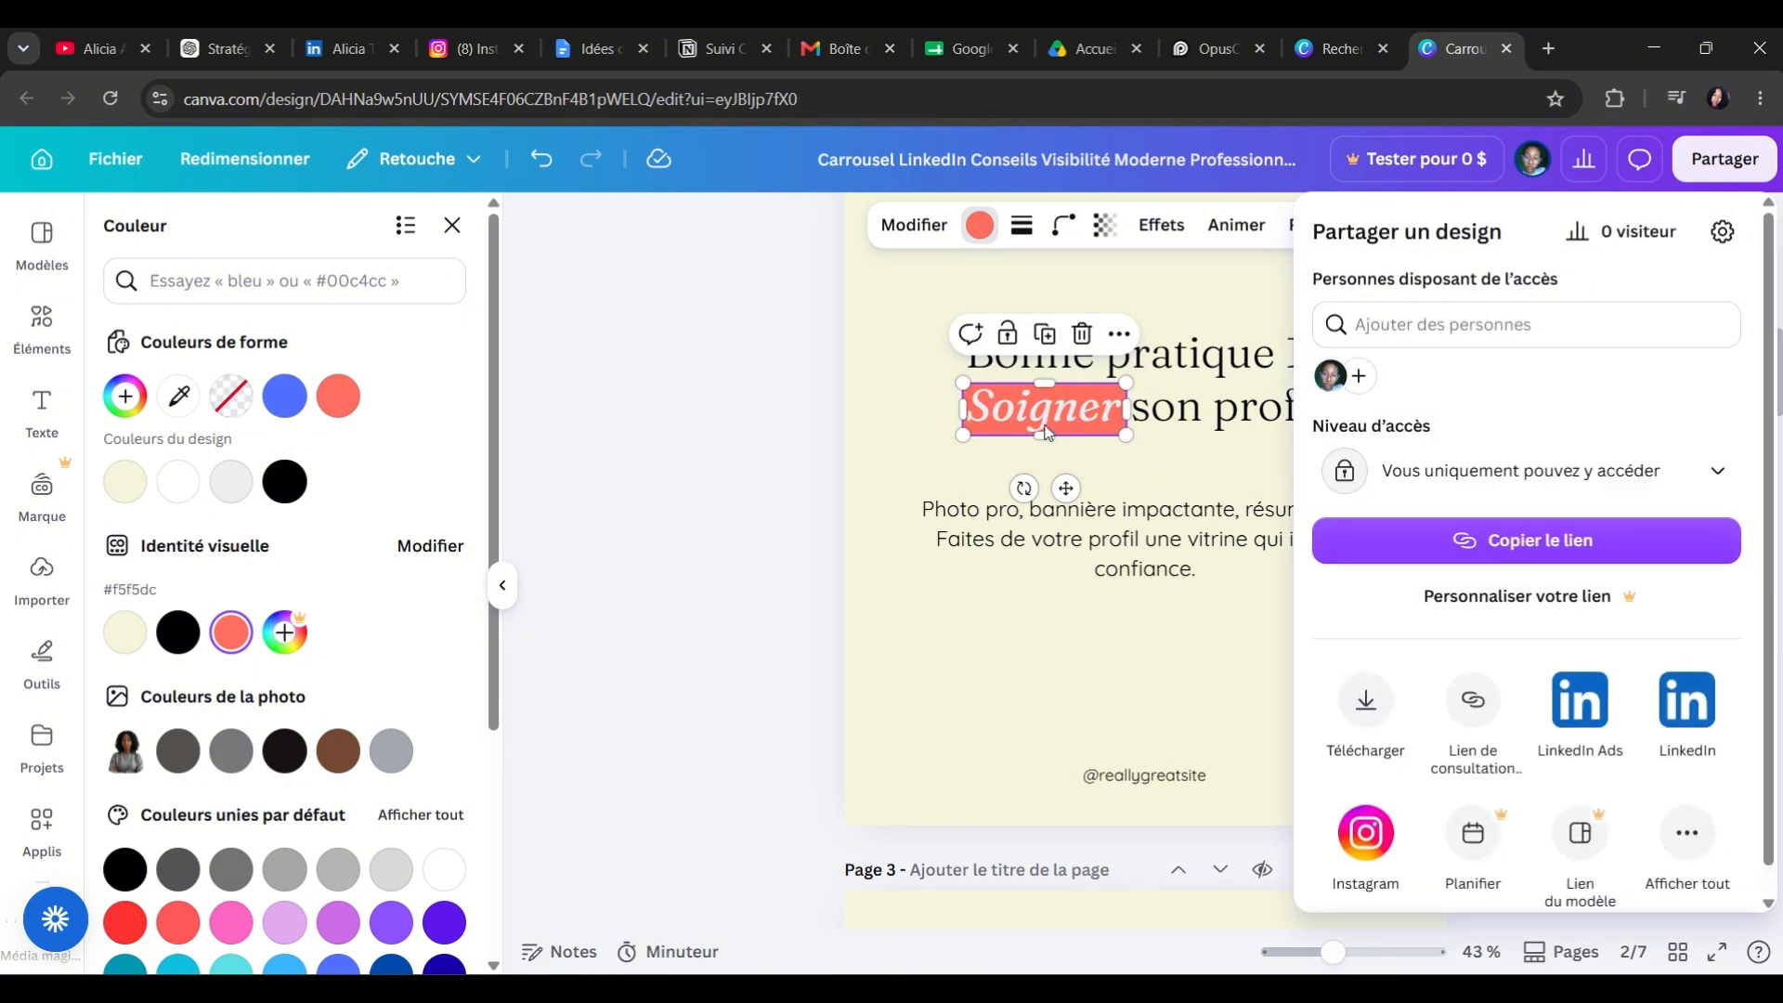
{"action": "left_click", "coordinate": [1363, 731]}
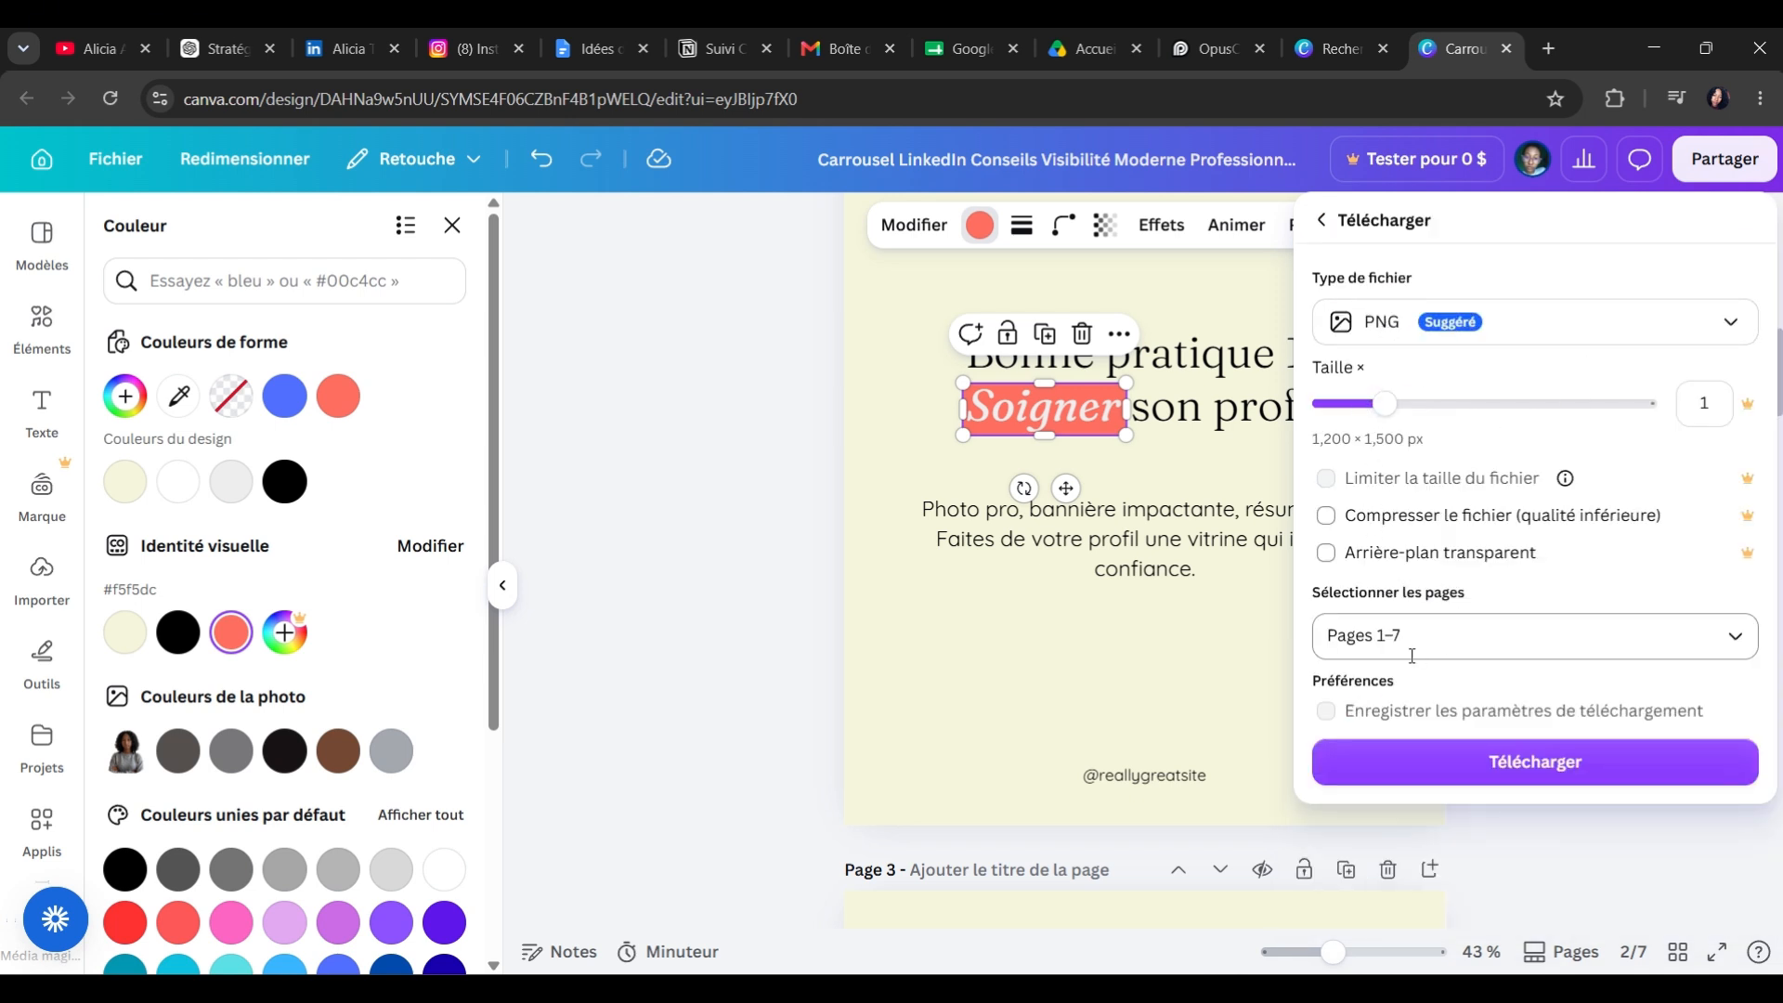
{"action": "left_click", "coordinate": [1429, 771]}
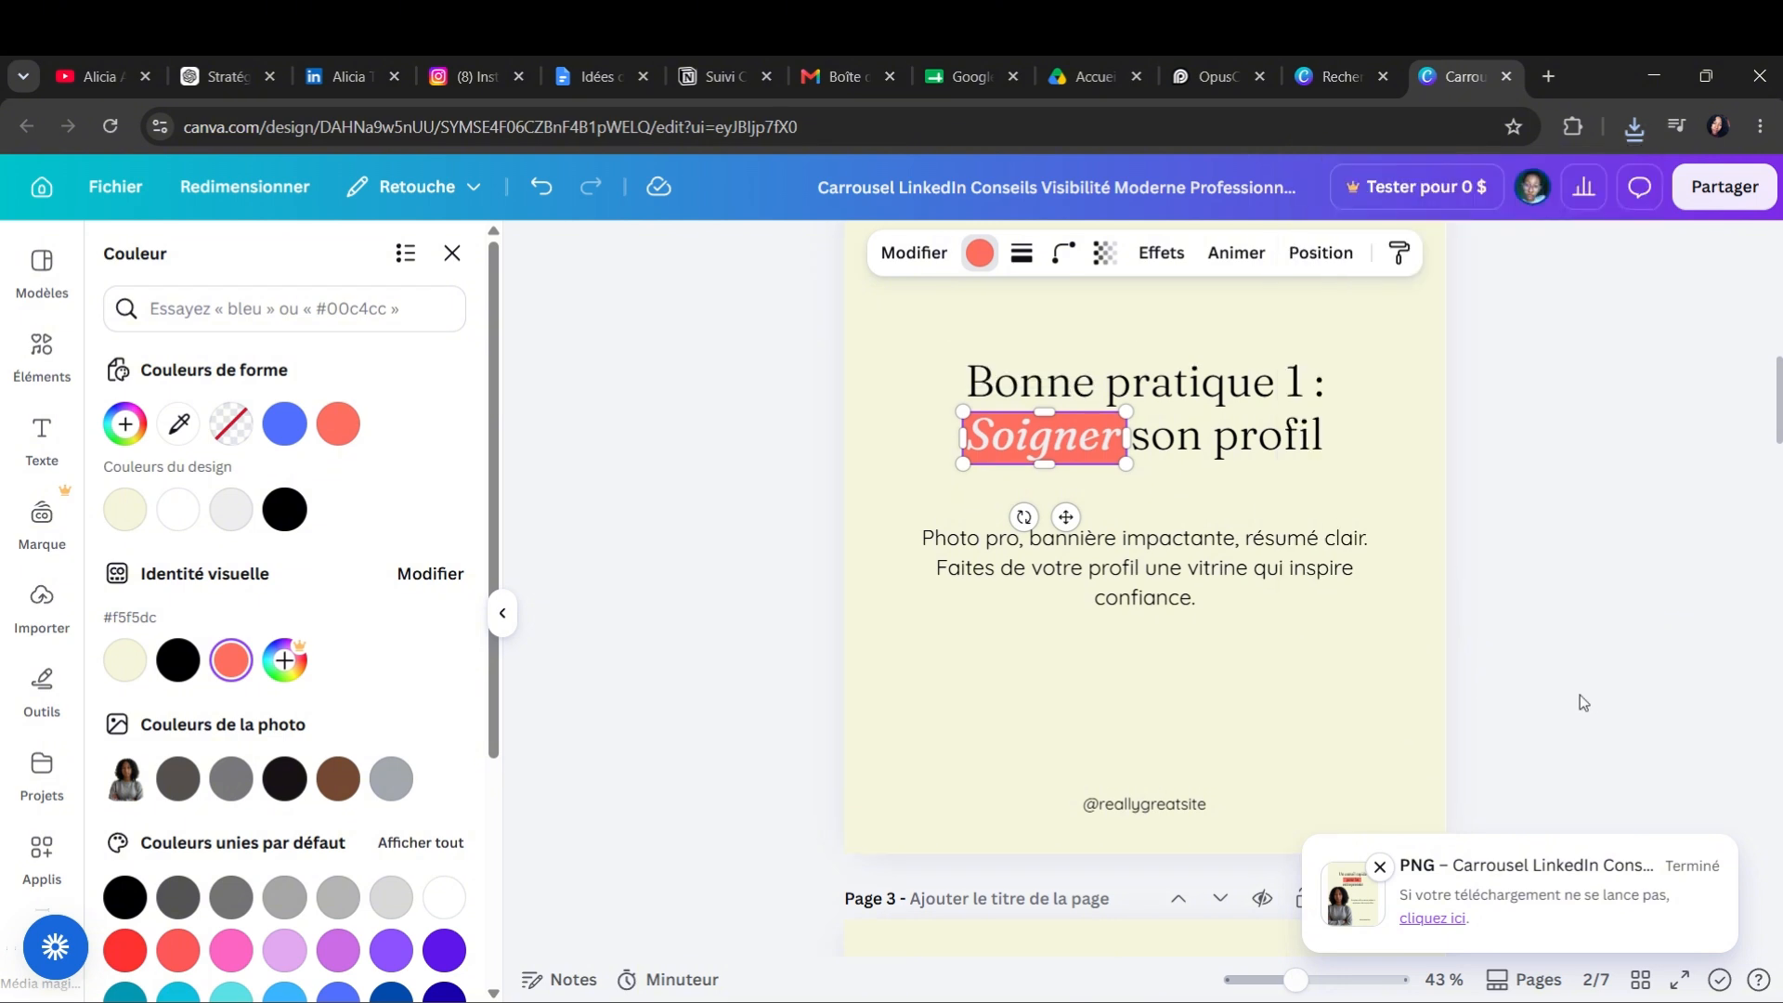
{"action": "scroll", "coordinate": [1394, 716], "scroll_direction": "up", "scroll_amount": 15}
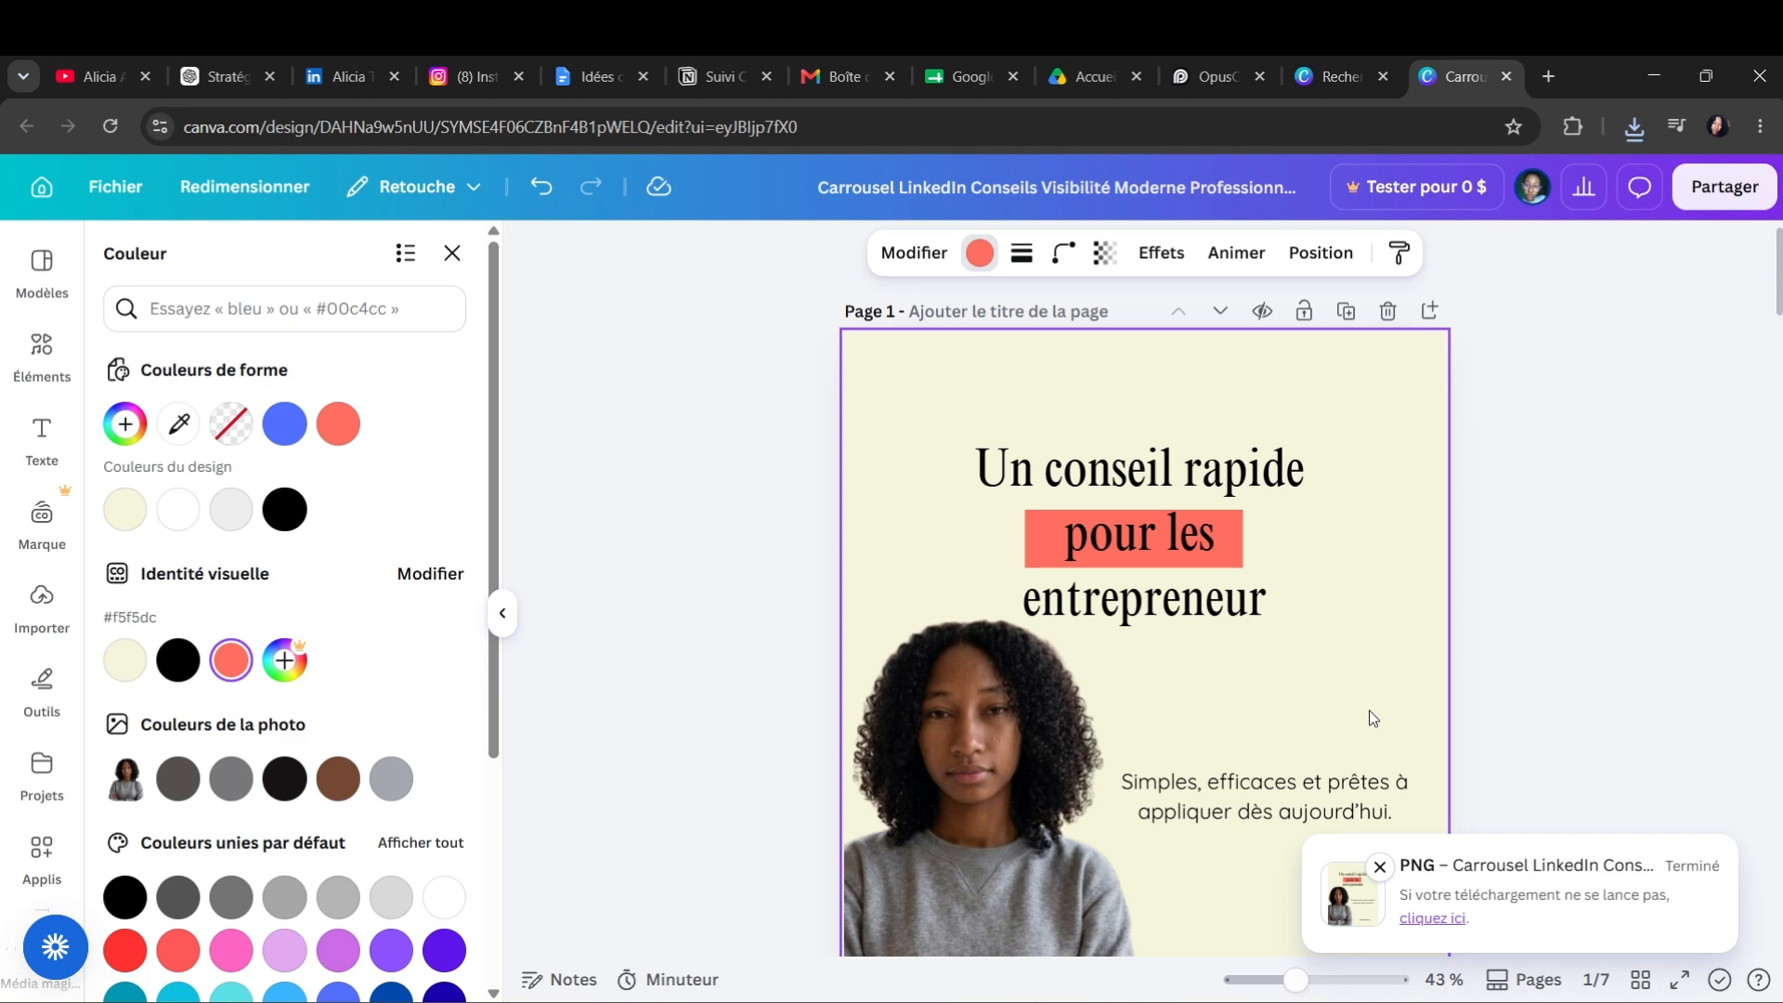
{"action": "scroll", "coordinate": [1373, 718], "scroll_direction": "down", "scroll_amount": 3}
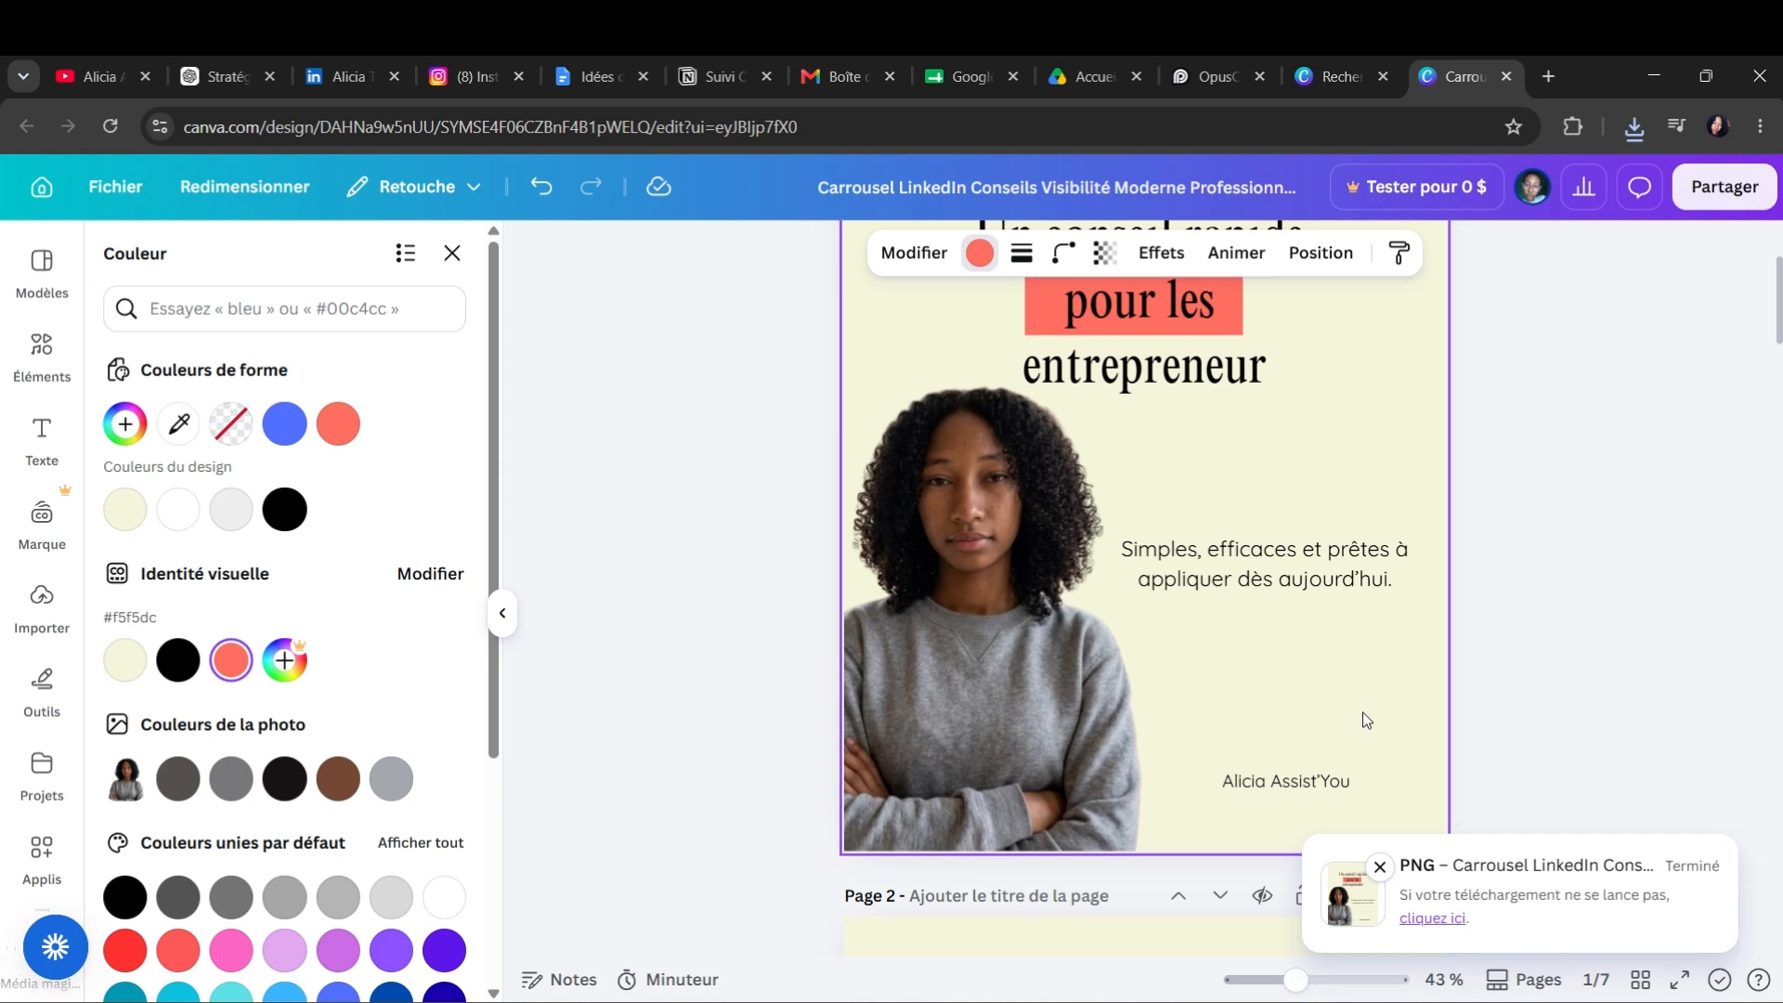
{"action": "scroll", "coordinate": [1373, 721], "scroll_direction": "down", "scroll_amount": 1}
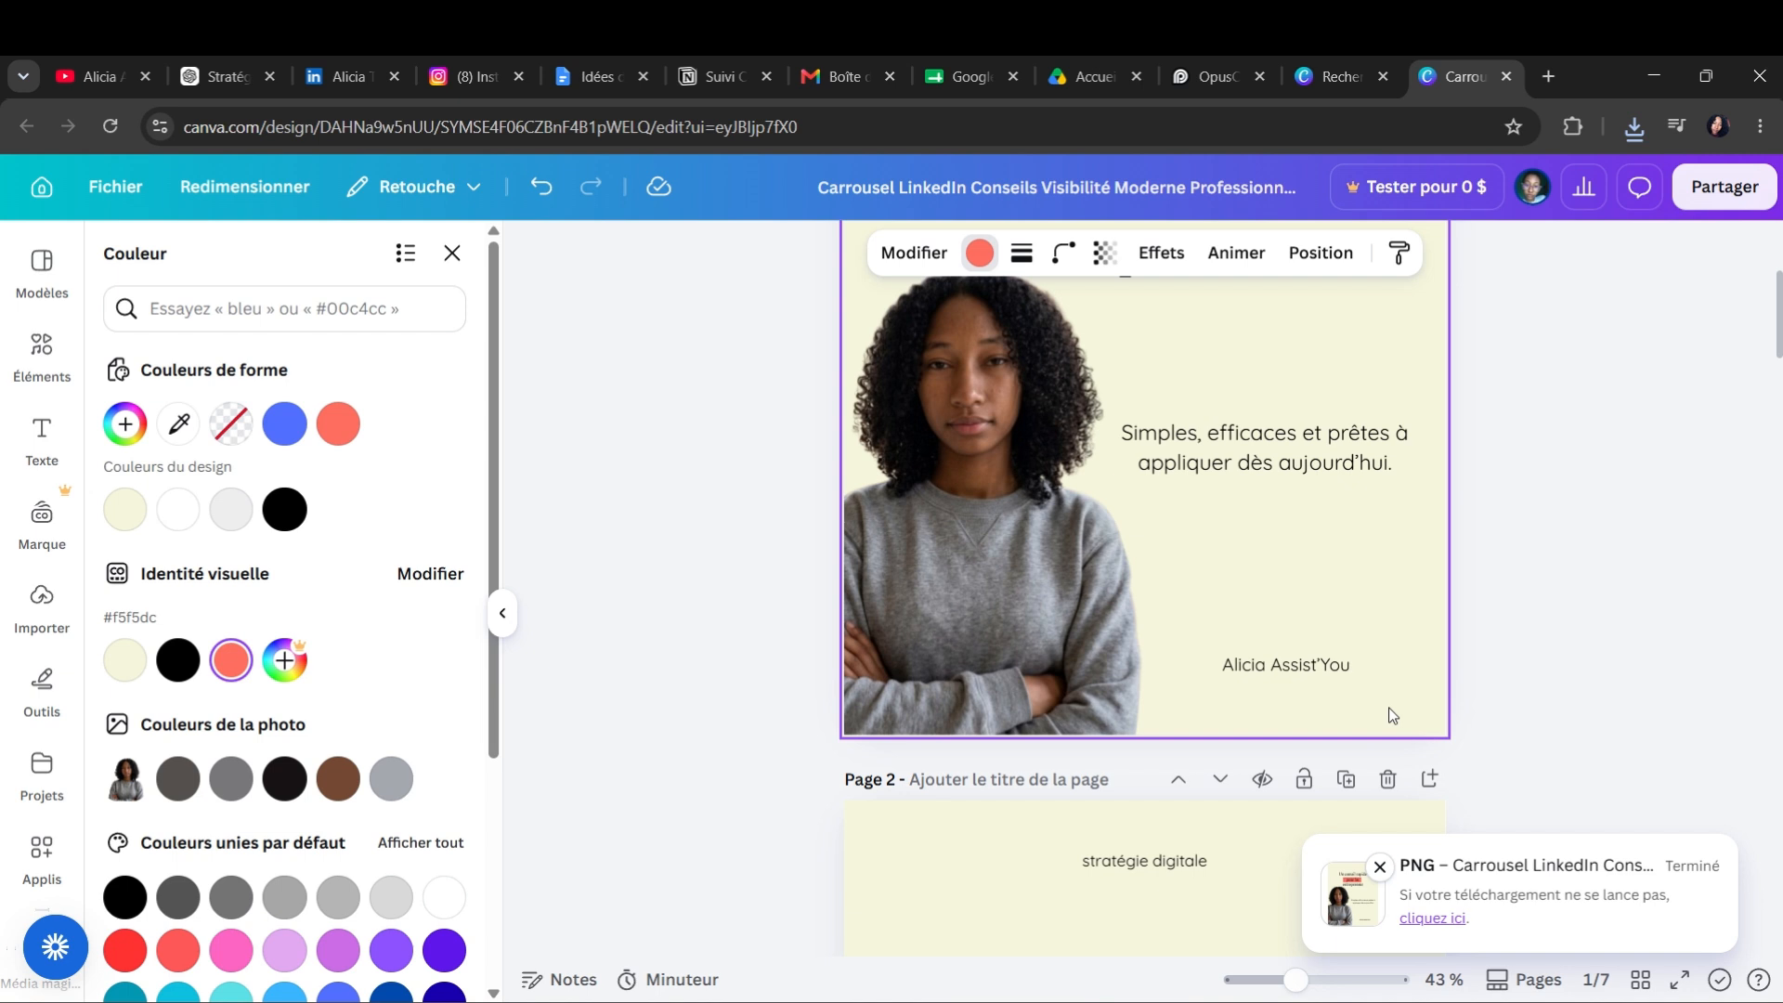
{"action": "scroll", "coordinate": [1195, 757], "scroll_direction": "up", "scroll_amount": 4}
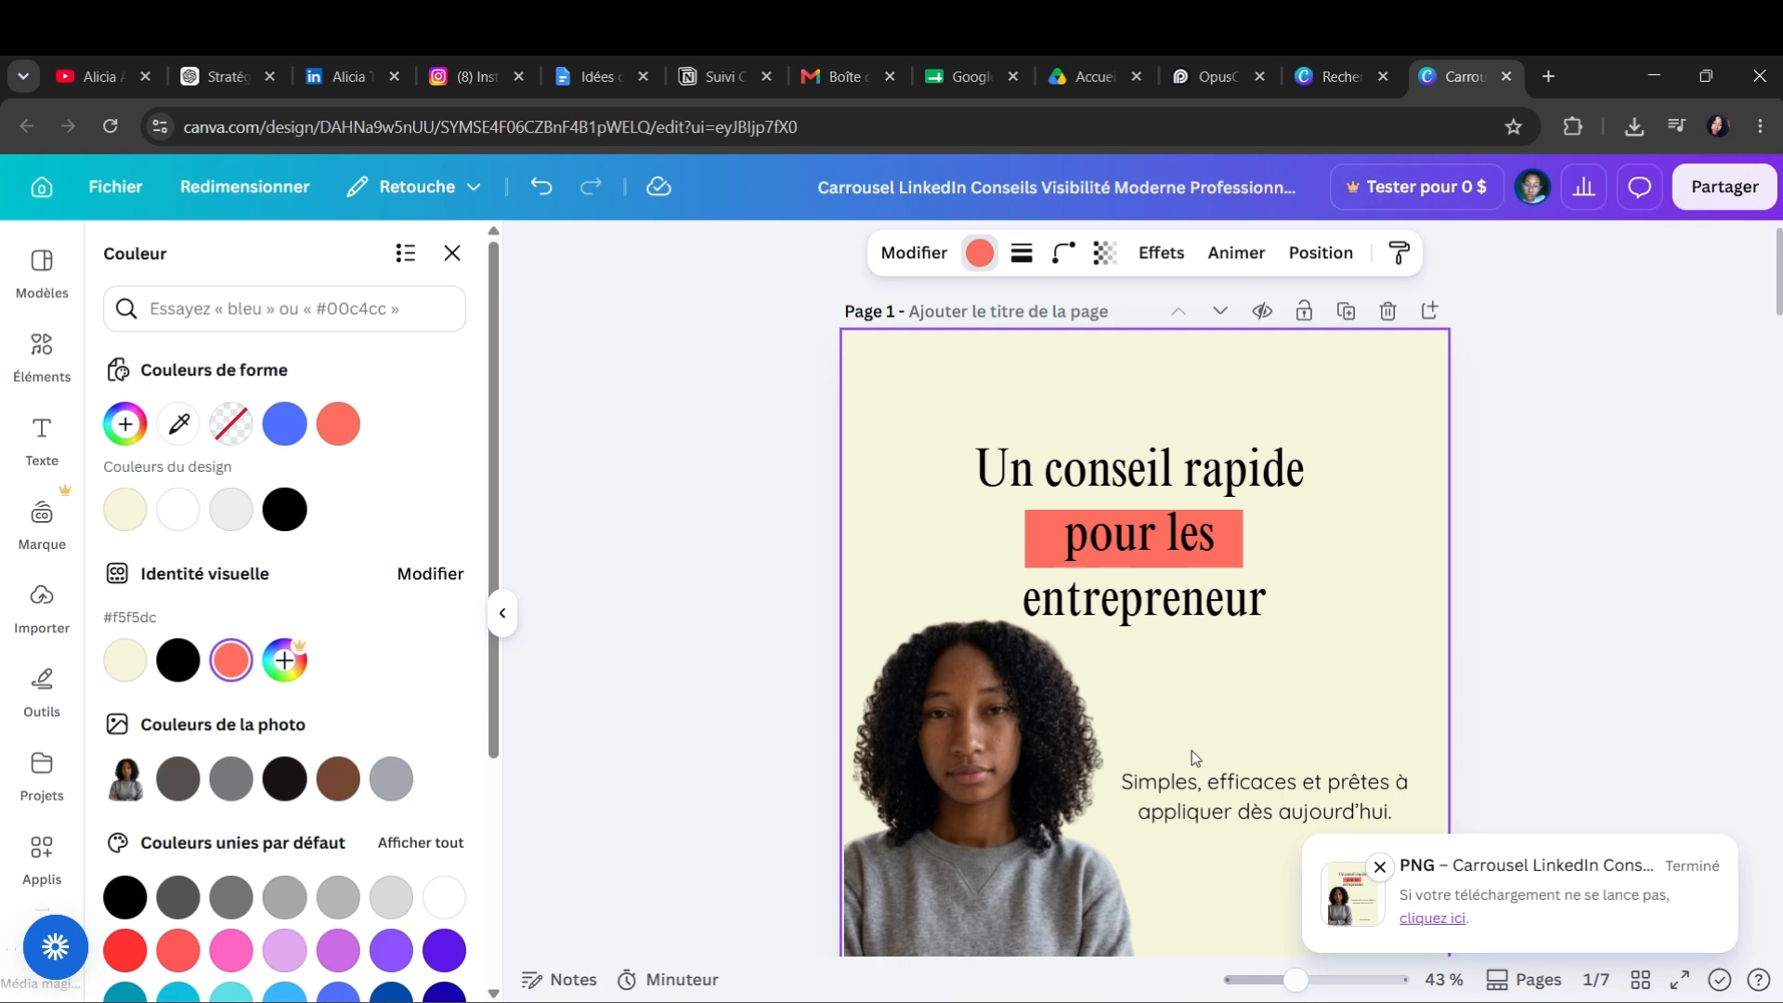